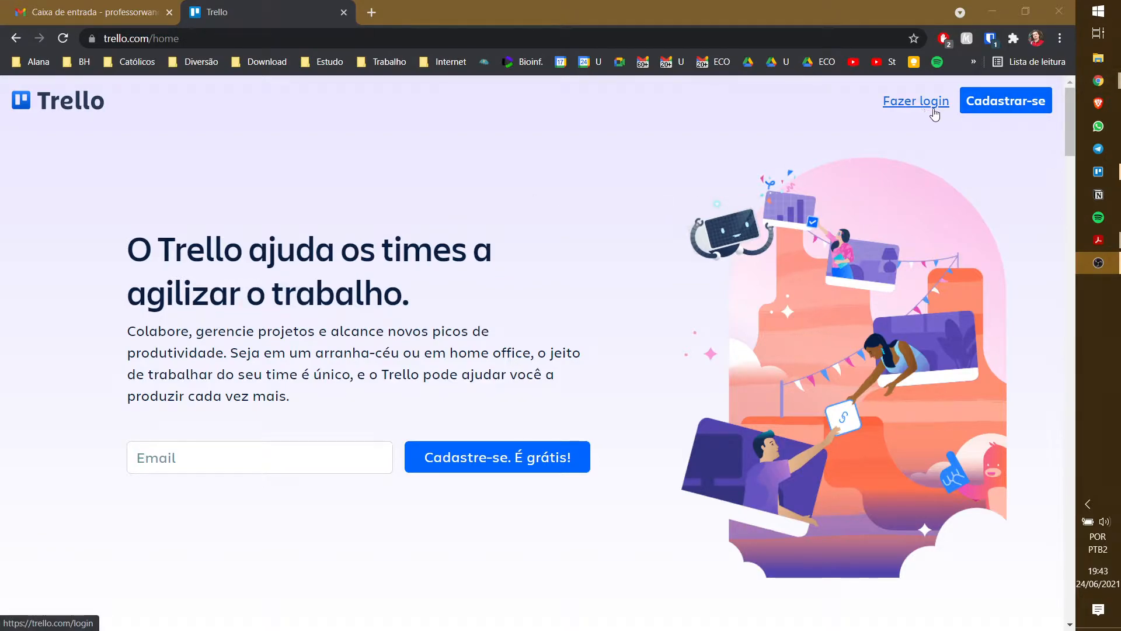
- Start a Trello sign-up with the account's e-mail address and continue to the full-name step
{"action": "left_click", "coordinate": [993, 105]}
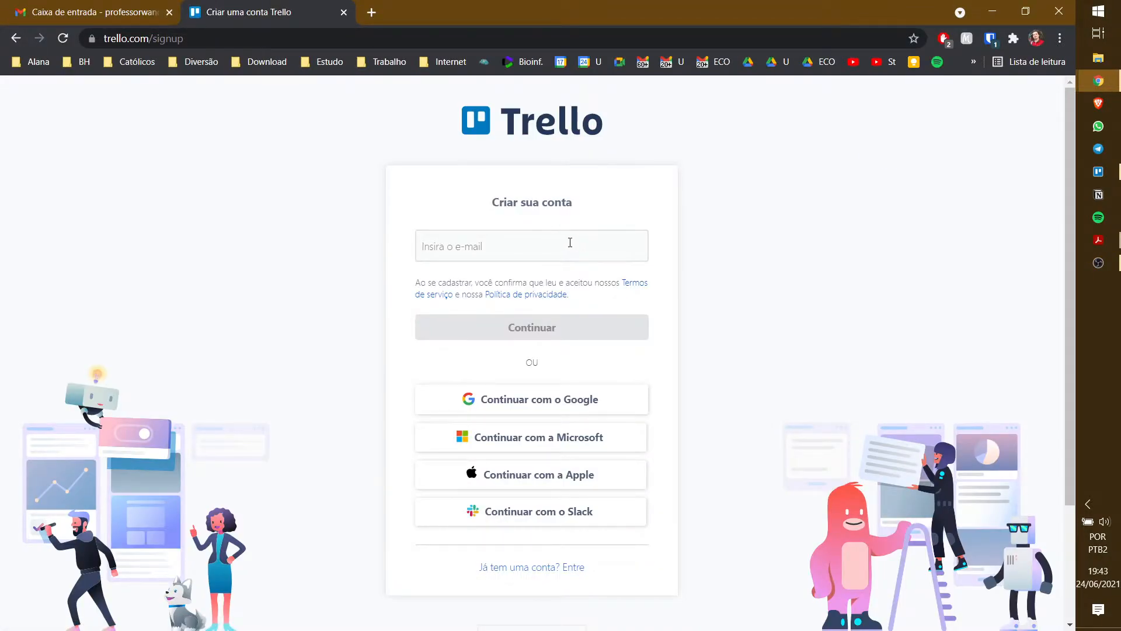
{"action": "left_click", "coordinate": [570, 242]}
{"action": "left_click", "coordinate": [717, 219]}
{"action": "left_click", "coordinate": [570, 240]}
{"action": "type", "text": "çr"}
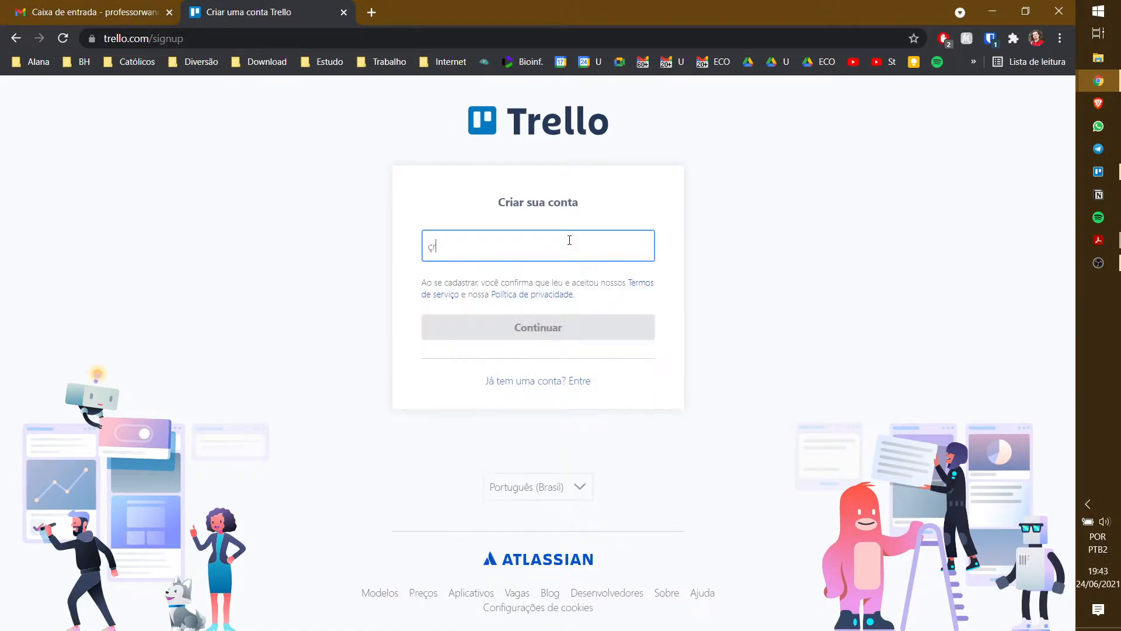
{"action": "key", "text": "BackSpace"}
{"action": "key", "text": "BackSpace"}
{"action": "type", "text": "or"}
{"action": "key", "text": "BackSpace"}
{"action": "key", "text": "BackSpace"}
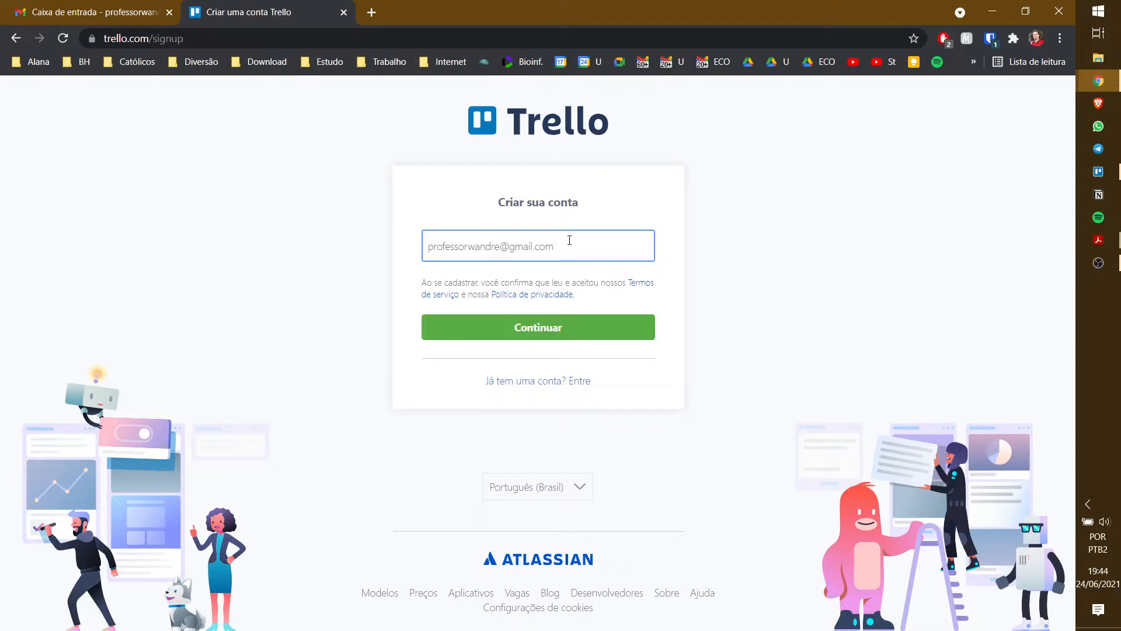
{"action": "left_click", "coordinate": [571, 327]}
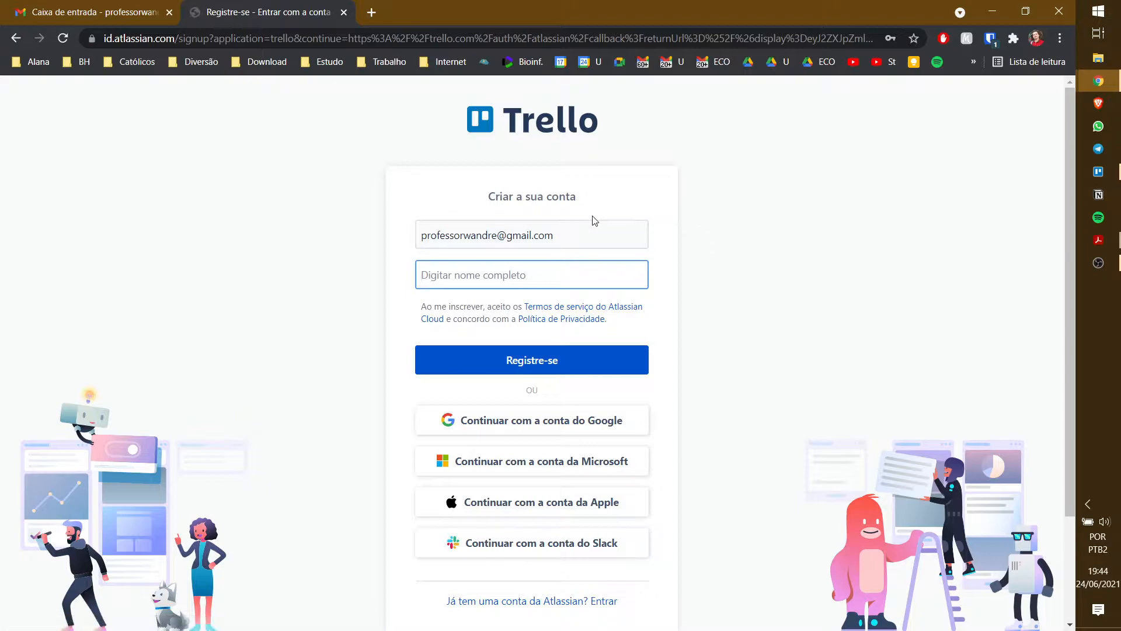
- Register with the full name, pass the stairs reCAPTCHA, and fix the workspace name to end with 'Área de trabalho'
{"action": "type", "text": "Professor Wandré"}
{"action": "left_click", "coordinate": [559, 372]}
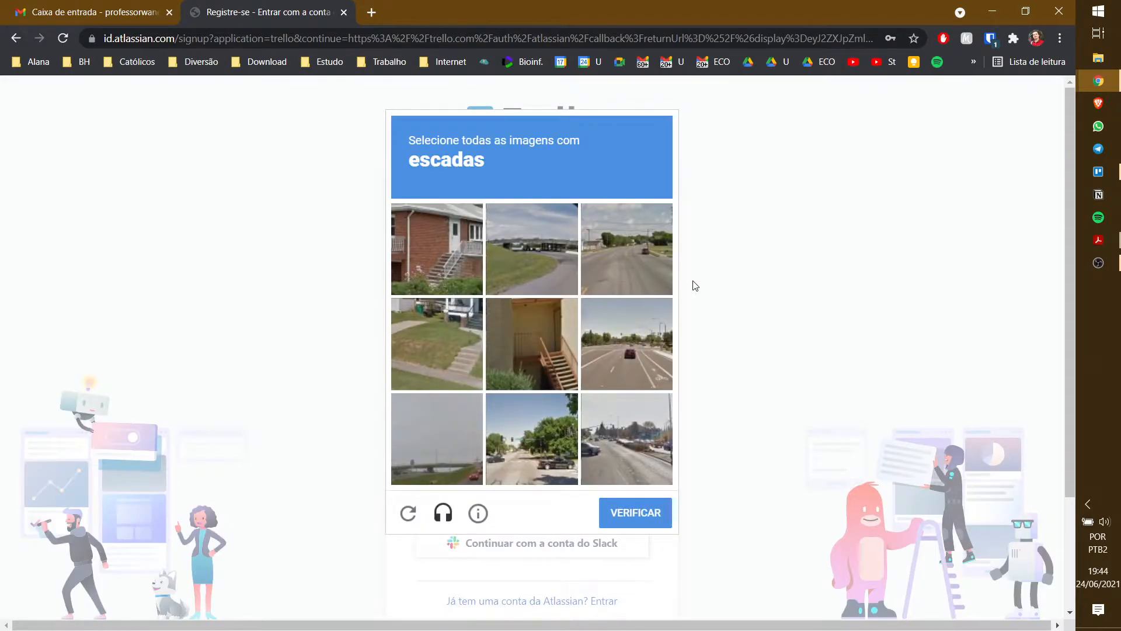
{"action": "left_click", "coordinate": [454, 241]}
{"action": "left_click", "coordinate": [422, 367]}
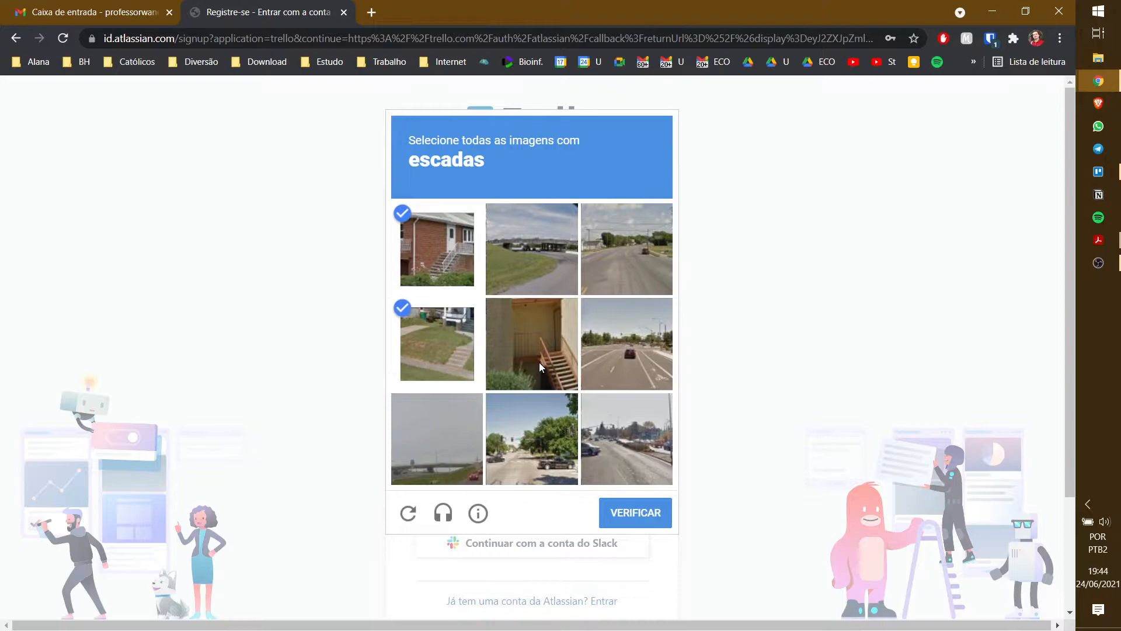
{"action": "left_click", "coordinate": [538, 362]}
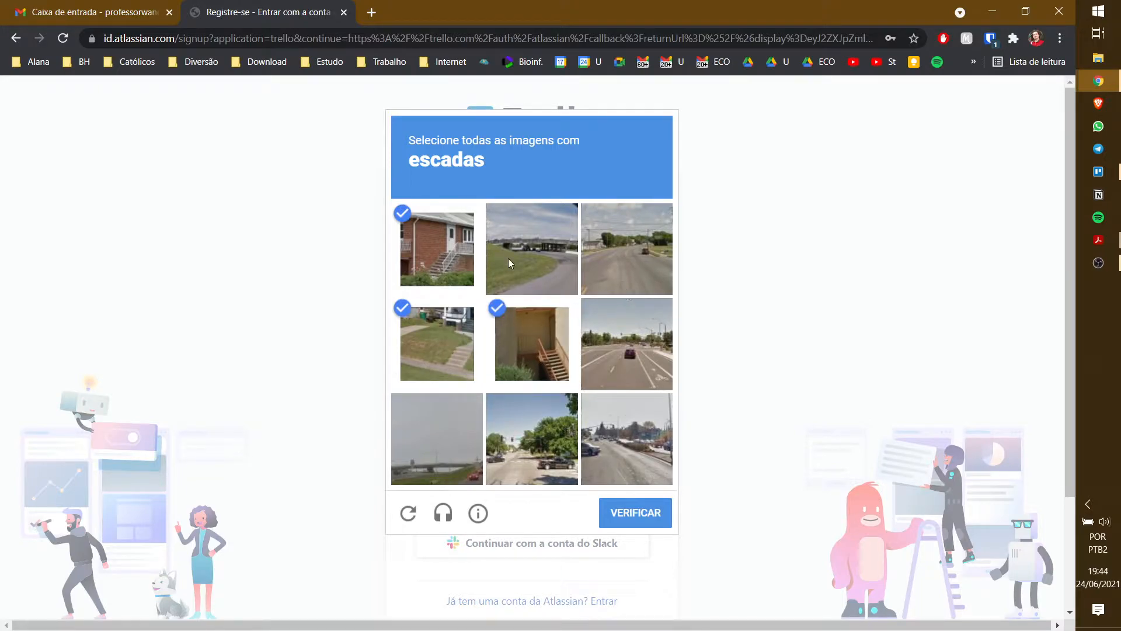
{"action": "left_click", "coordinate": [616, 519]}
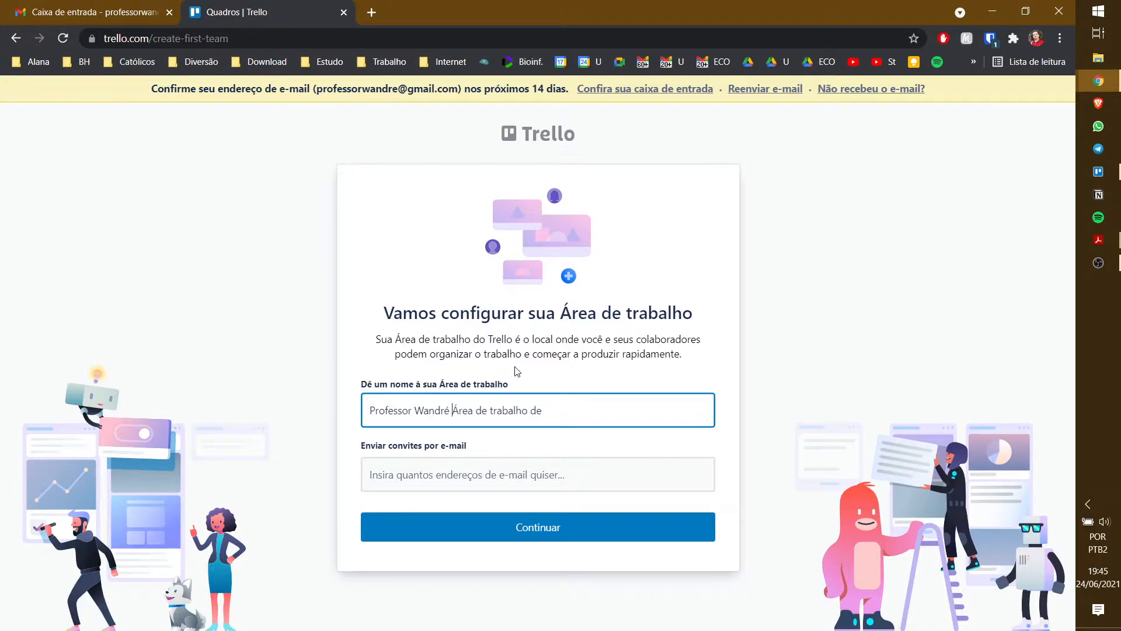
{"action": "left_click", "coordinate": [553, 411]}
{"action": "key", "text": "BackSpace"}
{"action": "key", "text": "BackSpace"}
{"action": "key", "text": "BackSpace"}
{"action": "left_click", "coordinate": [135, 13]}
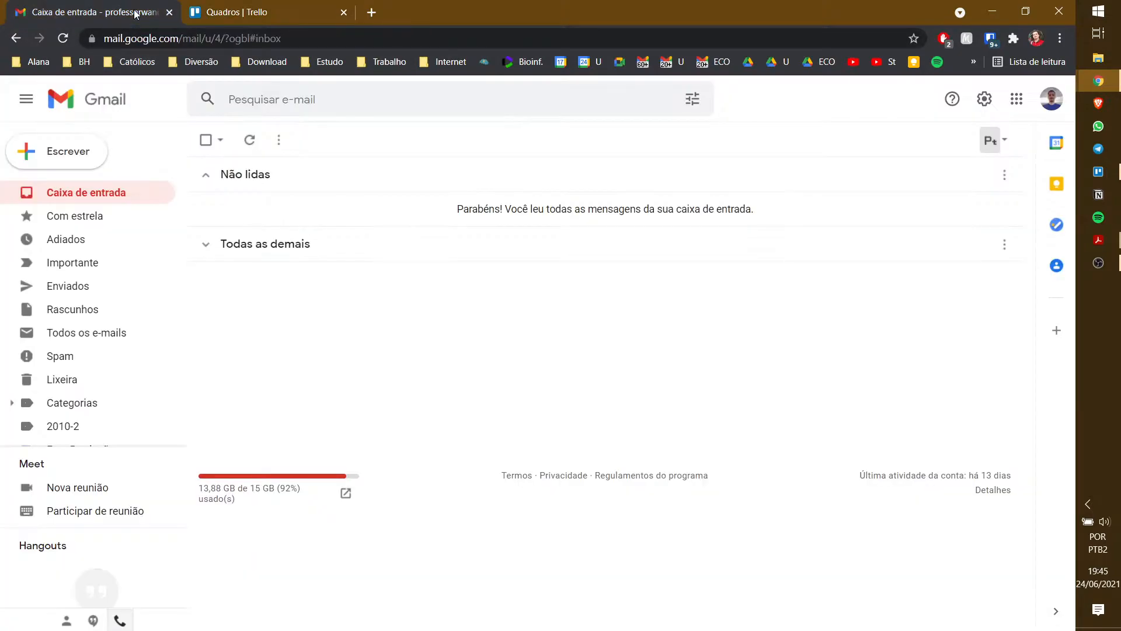
{"action": "left_click", "coordinate": [249, 140]}
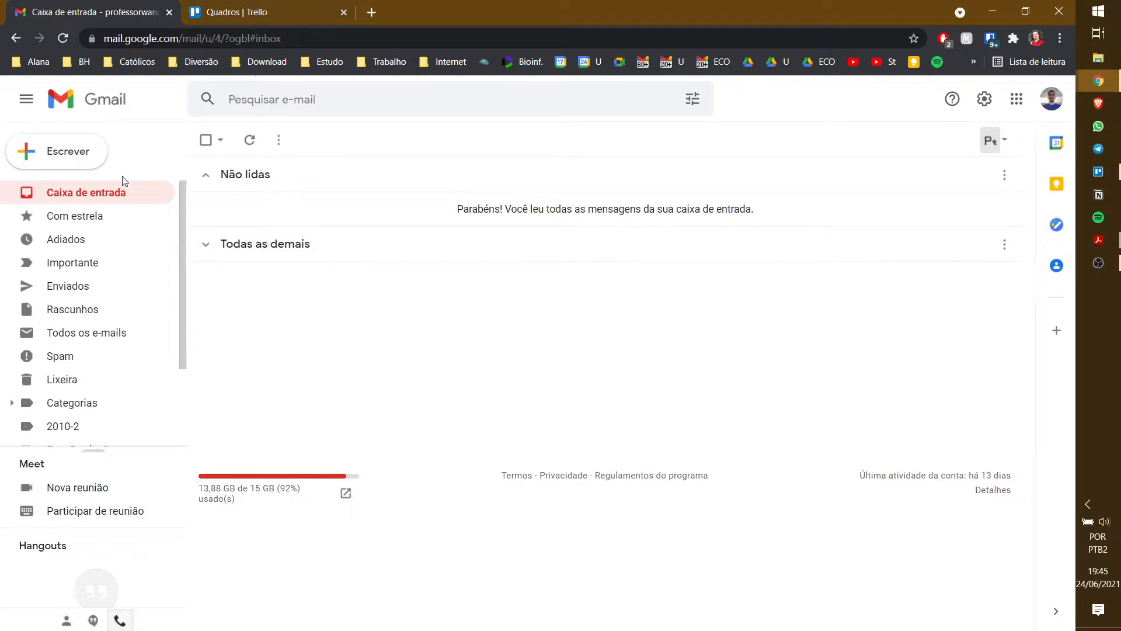
{"action": "left_click", "coordinate": [75, 358]}
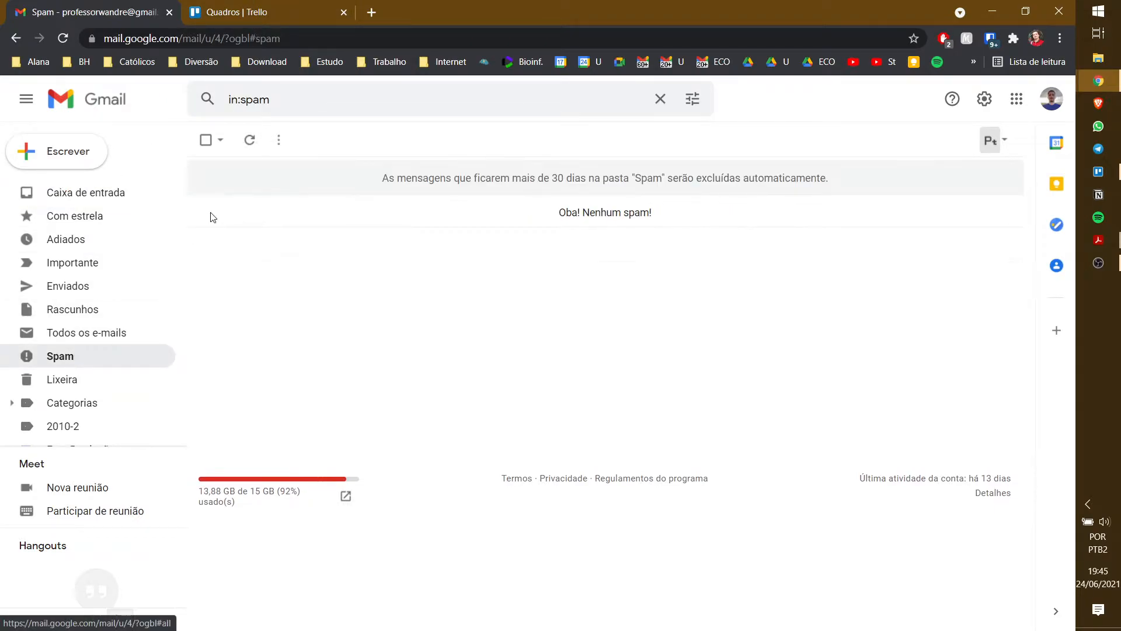
{"action": "left_click", "coordinate": [111, 333]}
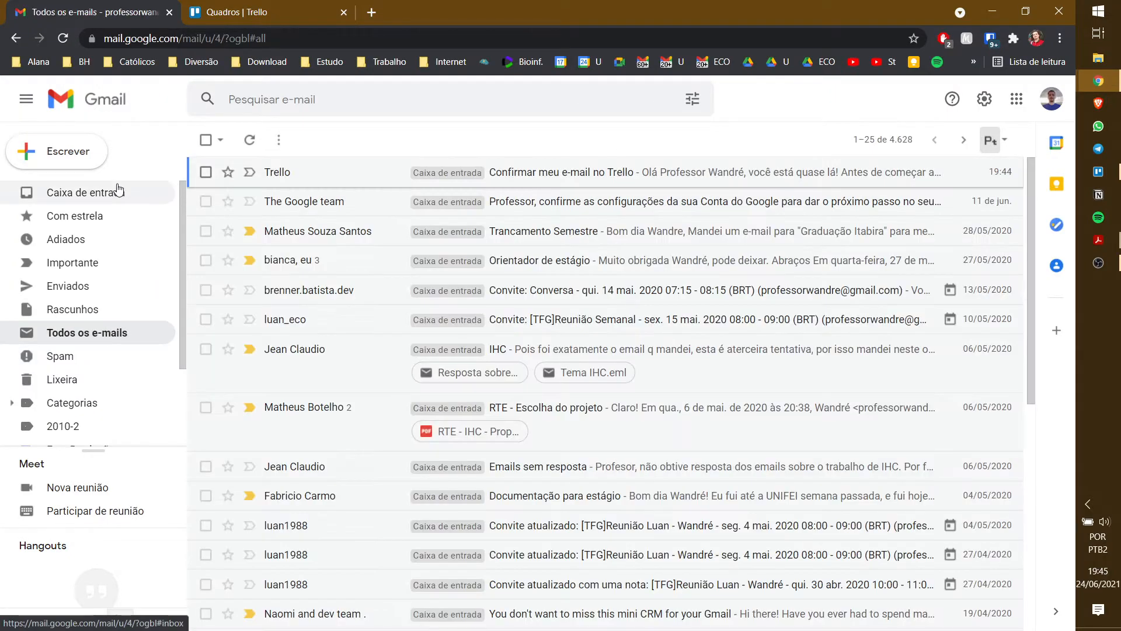
{"action": "left_click", "coordinate": [119, 190]}
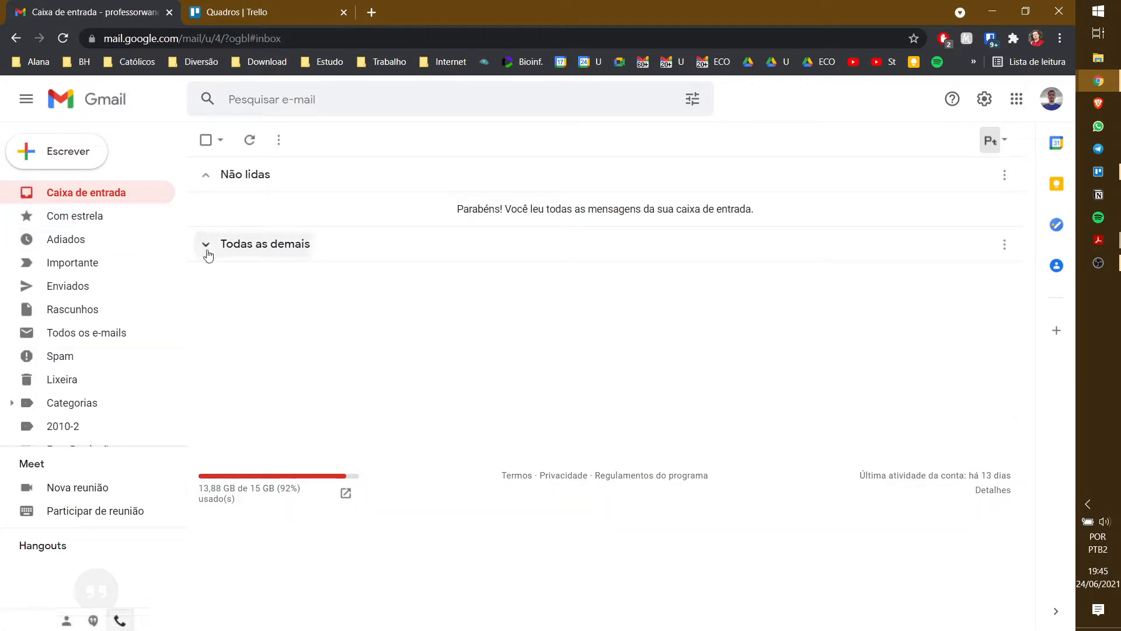
- Open 'Confirmar meu e-mail no Trello' and confirm the e-mail address
{"action": "left_click", "coordinate": [207, 255]}
{"action": "left_click", "coordinate": [471, 276]}
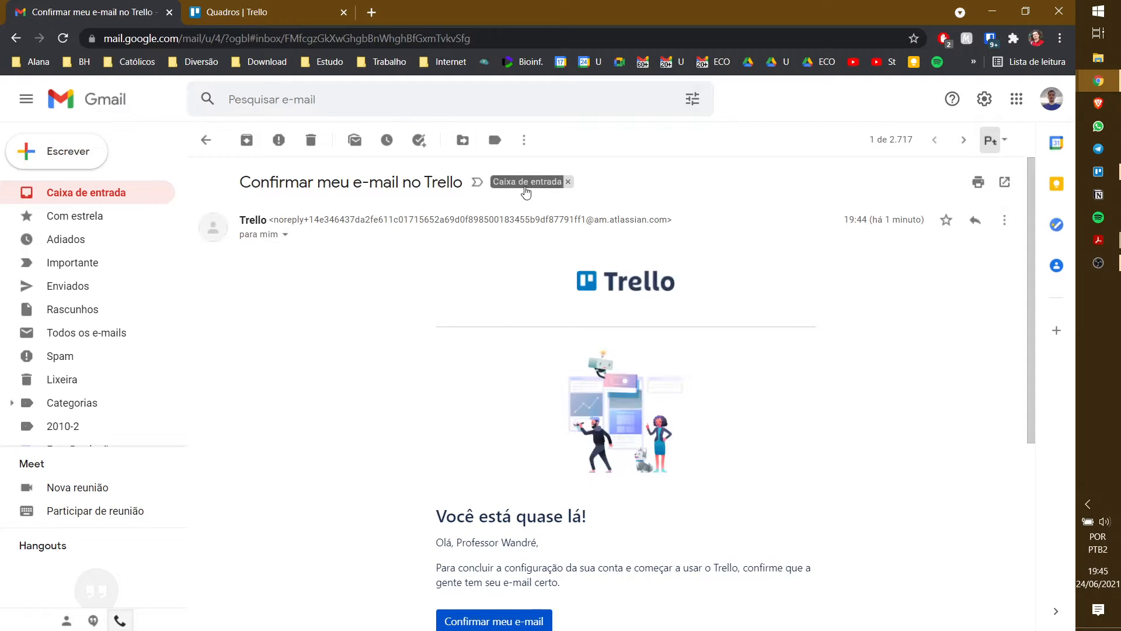
{"action": "scroll", "coordinate": [411, 253], "scroll_direction": "down", "scroll_amount": 5}
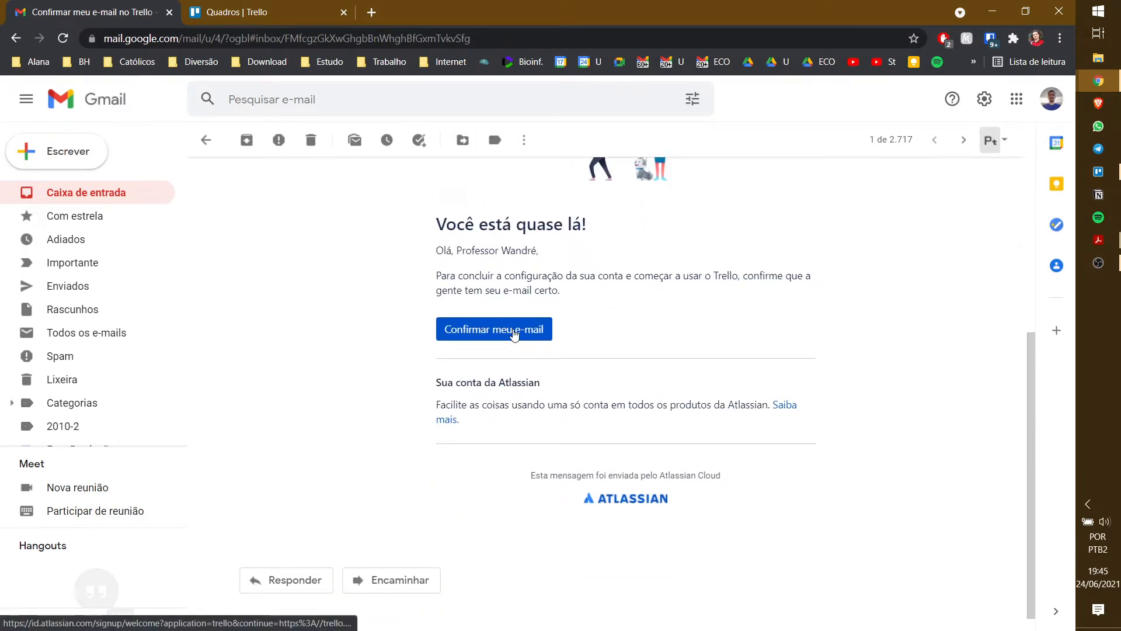
{"action": "left_click", "coordinate": [513, 334]}
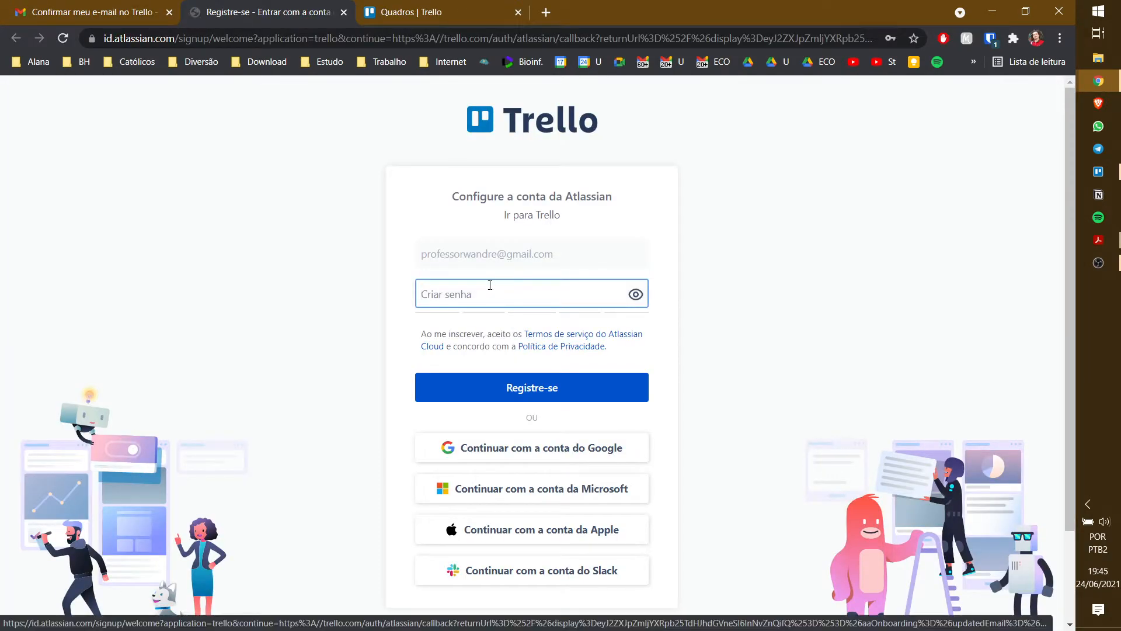
- Fill in Chrome's saved strong password and submit the Atlassian account form
{"action": "left_click", "coordinate": [490, 294]}
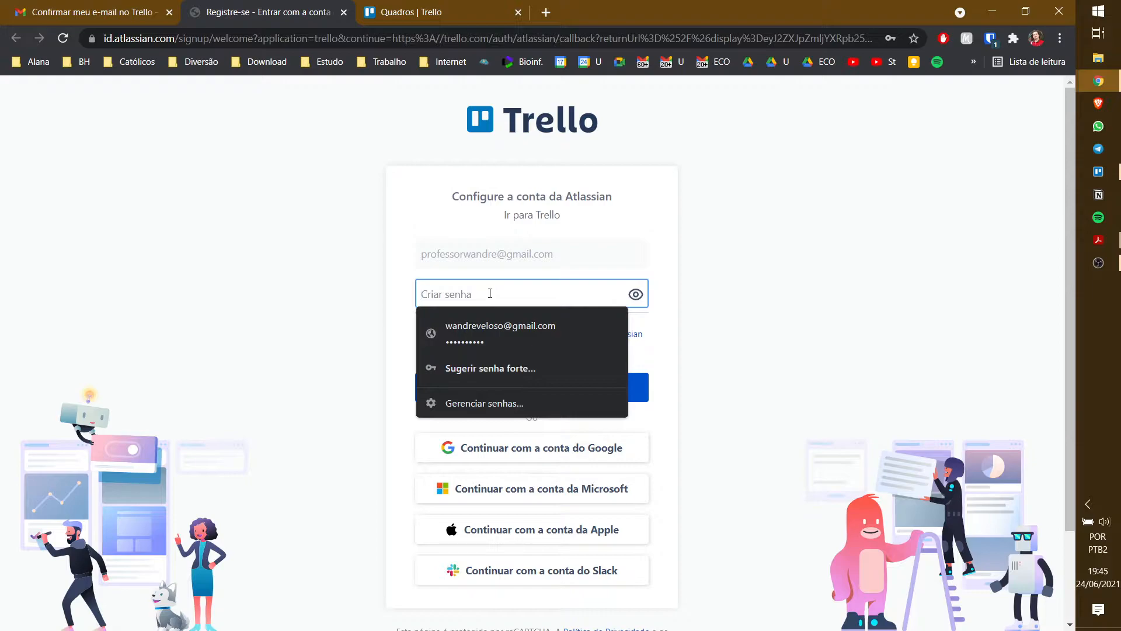
{"action": "left_click", "coordinate": [387, 264]}
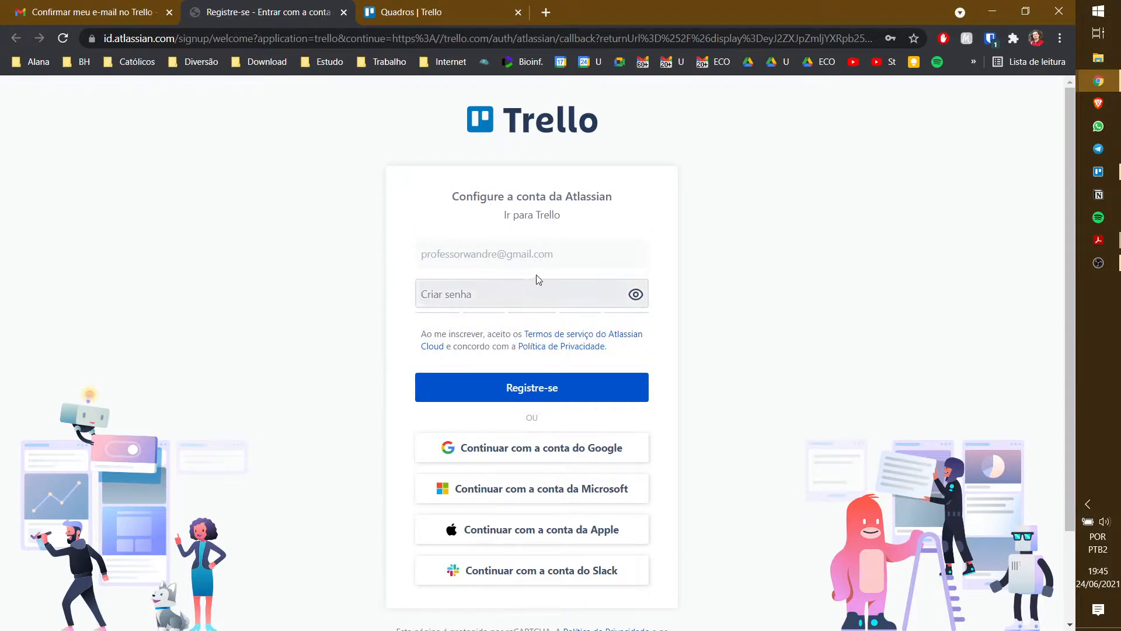
{"action": "left_click", "coordinate": [541, 293]}
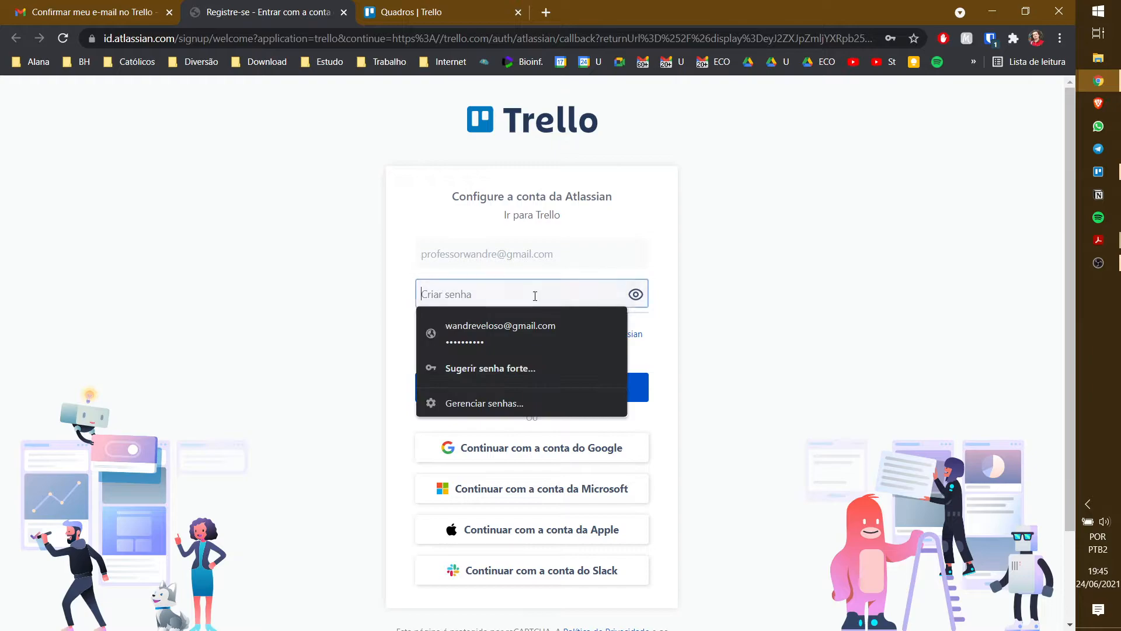
{"action": "left_click", "coordinate": [525, 336]}
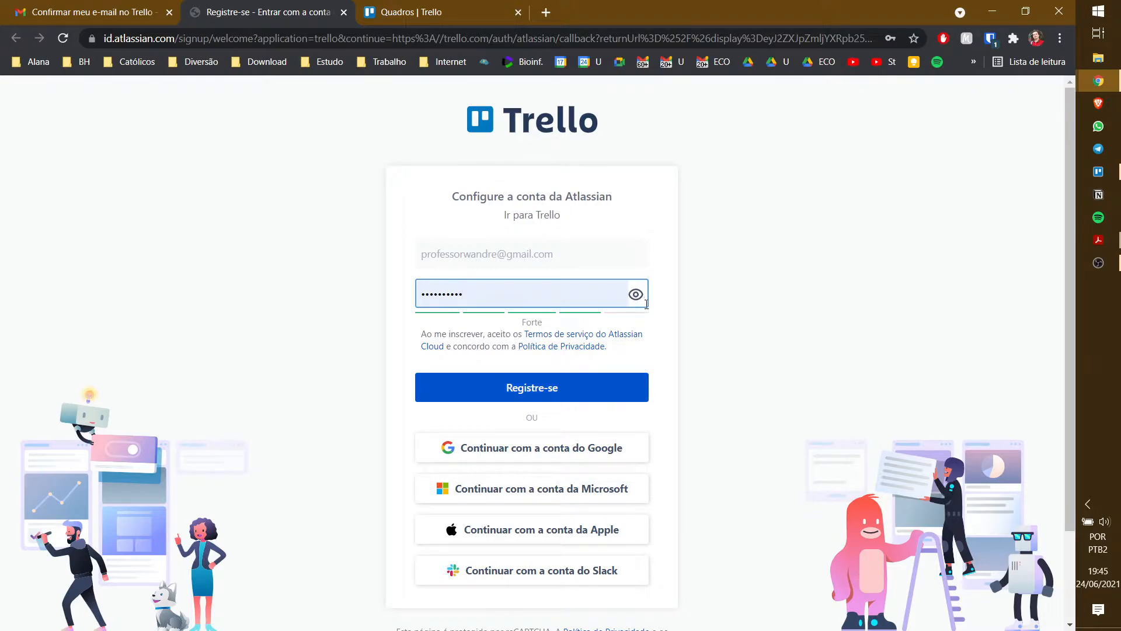
{"action": "left_click", "coordinate": [580, 386]}
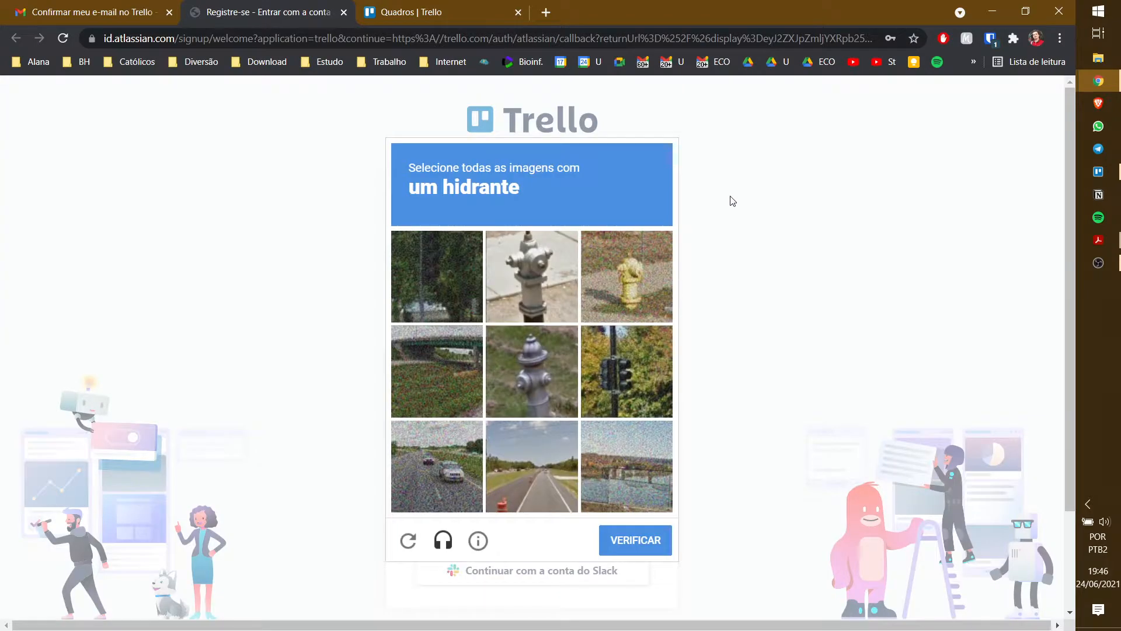
- Pass the hydrant reCAPTCHA to complete registration
{"action": "left_click", "coordinate": [612, 263]}
{"action": "left_click", "coordinate": [559, 345]}
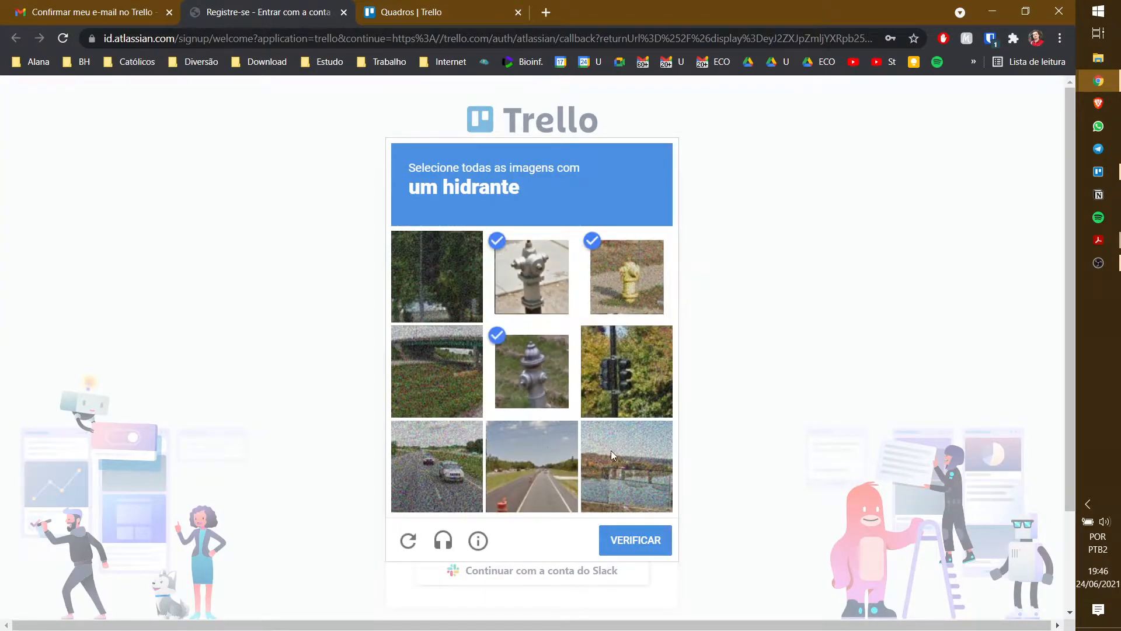
{"action": "left_click", "coordinate": [625, 538]}
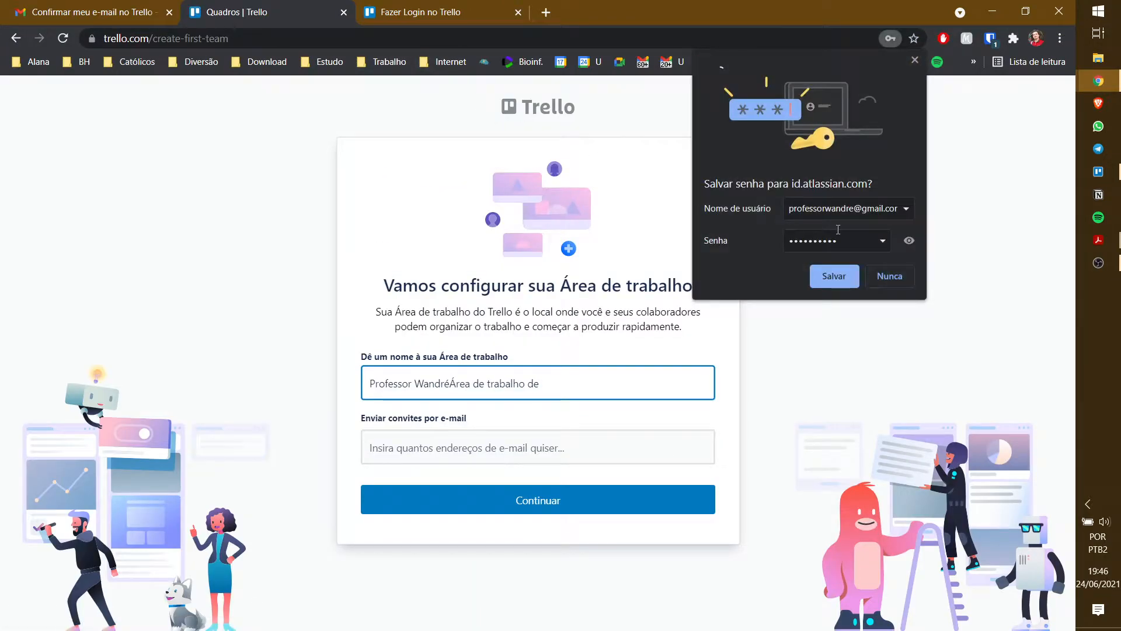
- Save the password in Chrome and create the workspace with its name ending 'Área de trabalho'
{"action": "left_click", "coordinate": [842, 275]}
{"action": "left_click", "coordinate": [448, 385]}
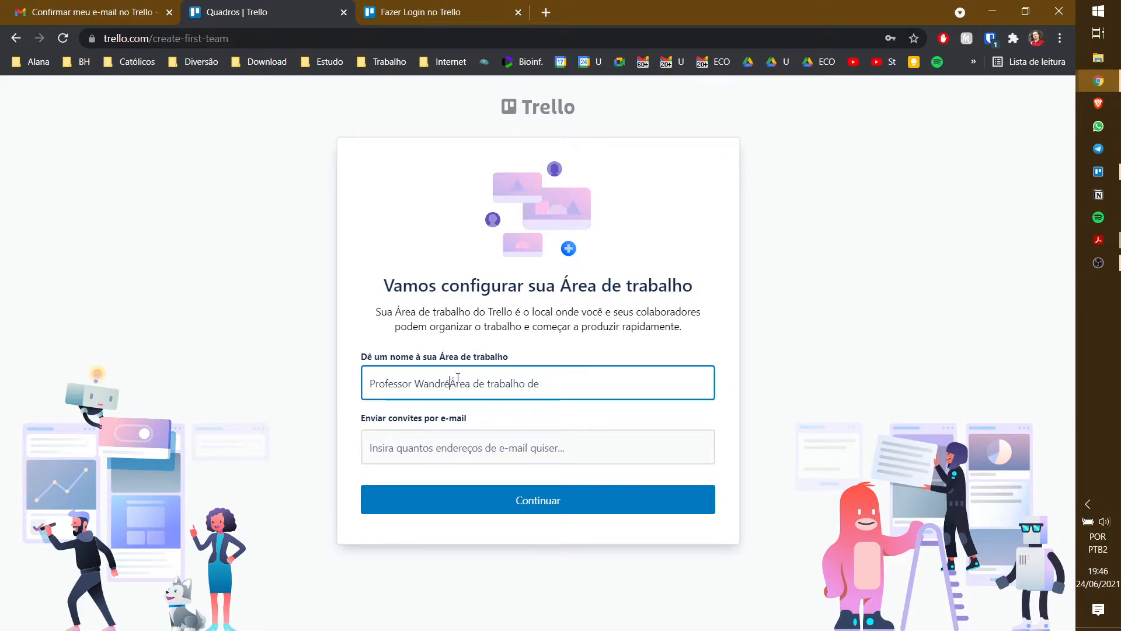
{"action": "key", "text": "BackSpace"}
{"action": "key", "text": "BackSpace"}
{"action": "key", "text": "BackSpace"}
{"action": "left_click", "coordinate": [563, 499]}
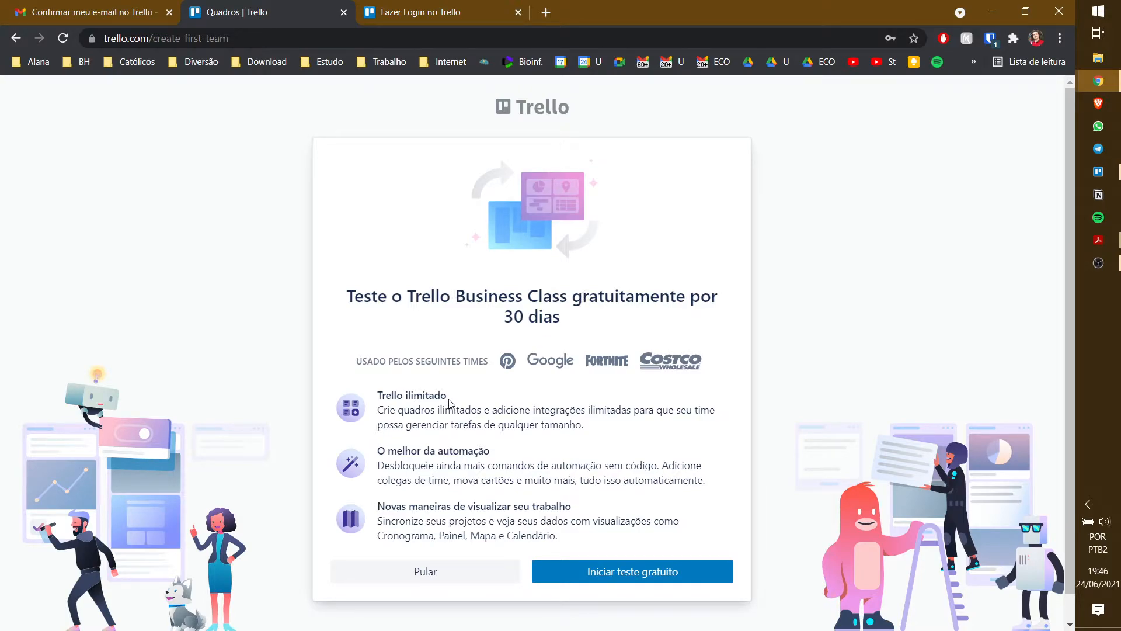
- Skip the Business Class trial, open the getting-started page, and close the extra login tab
{"action": "left_click", "coordinate": [453, 571]}
{"action": "left_click", "coordinate": [541, 425]}
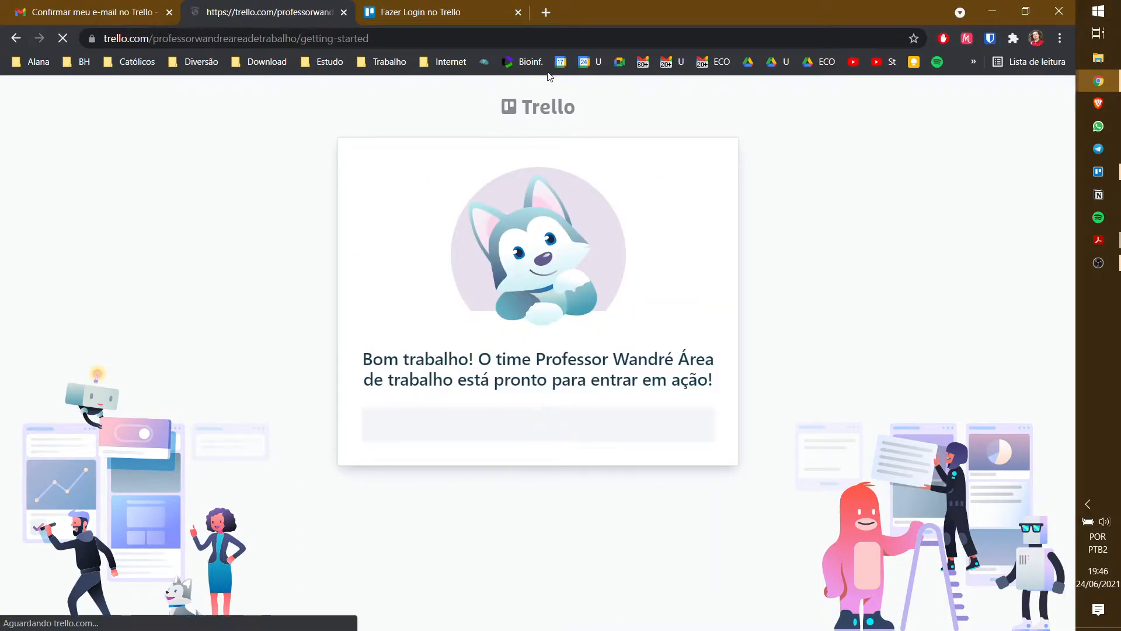
{"action": "left_click", "coordinate": [518, 12]}
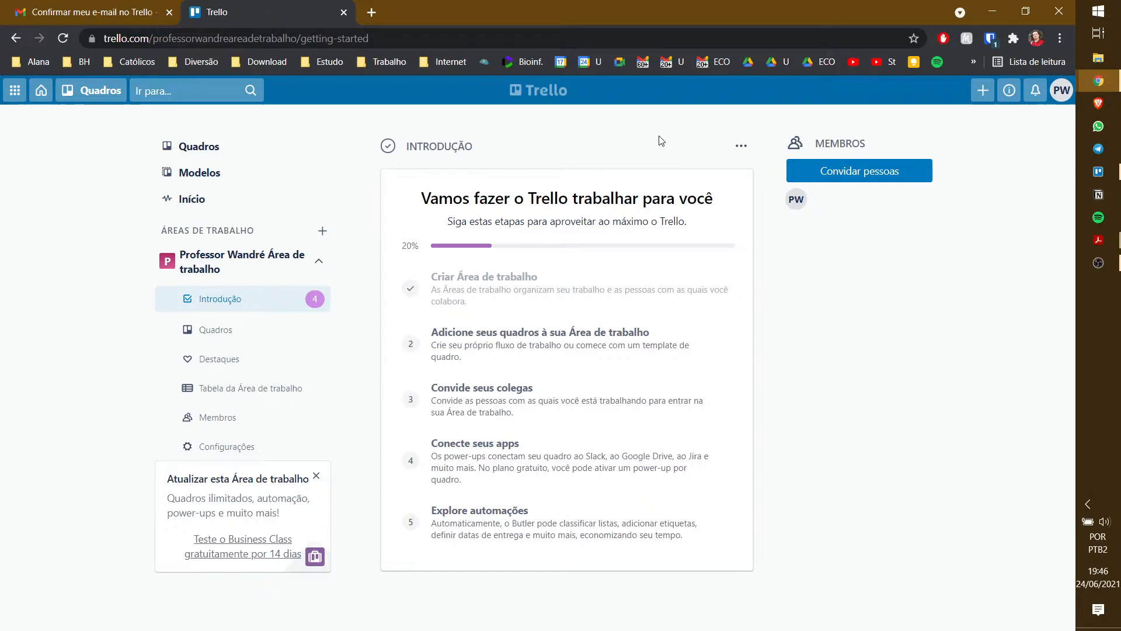
- Open the Gestão de Projetos template from the workspace's Quadros page
{"action": "left_click", "coordinate": [216, 332]}
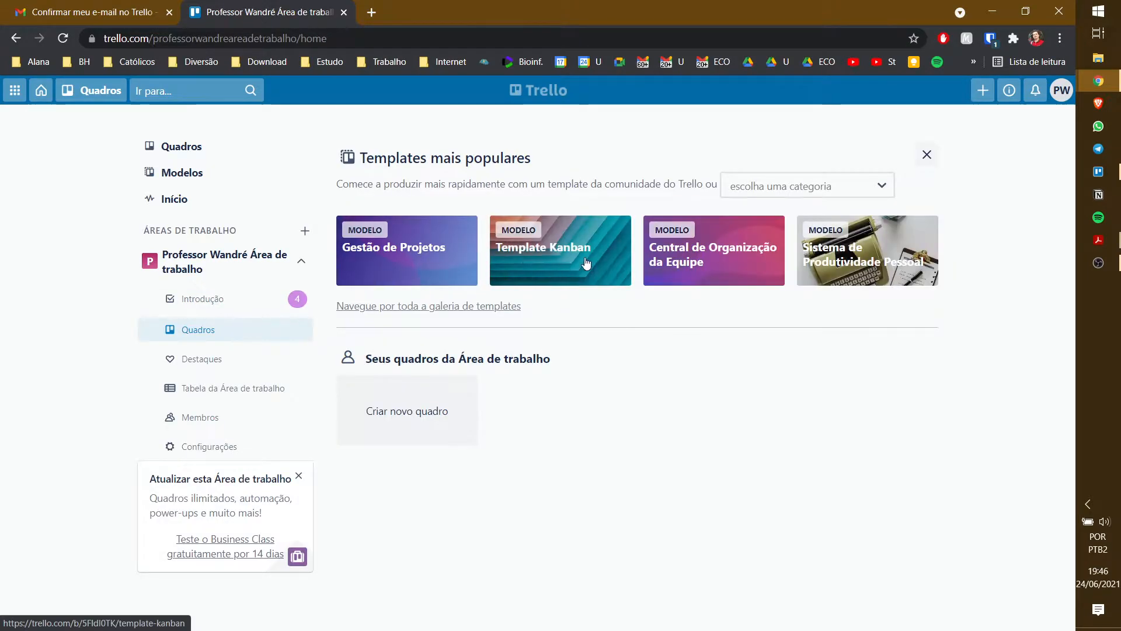
{"action": "left_click", "coordinate": [407, 257]}
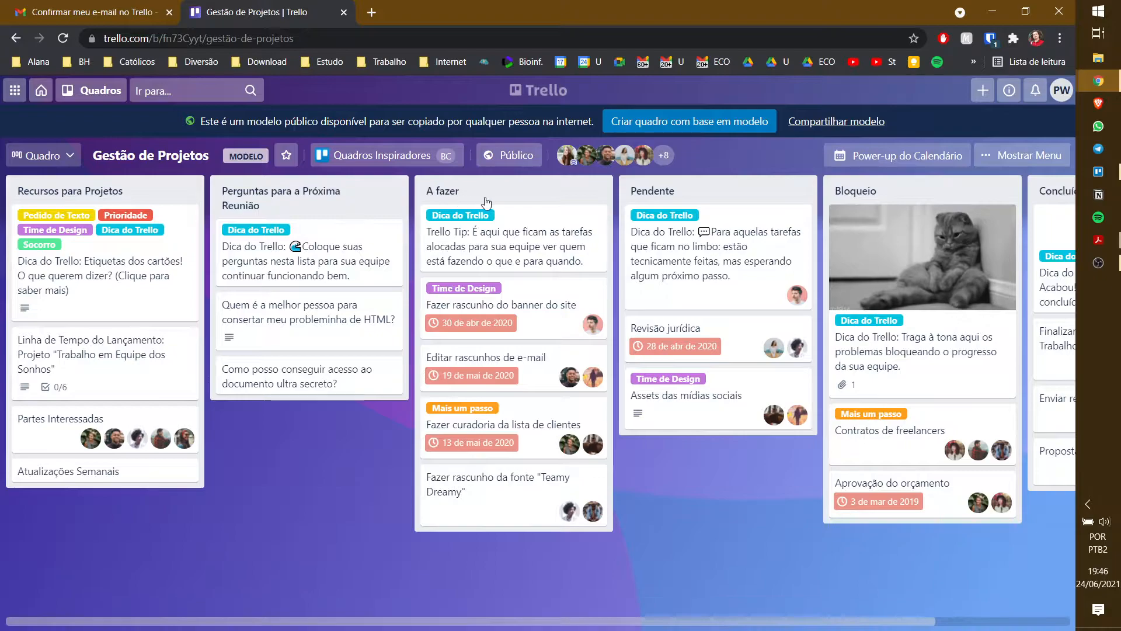
- View the Gestão de Projetos board's full member list, then close it
{"action": "left_click_drag", "start_coordinate": [564, 622], "coordinate": [564, 622]}
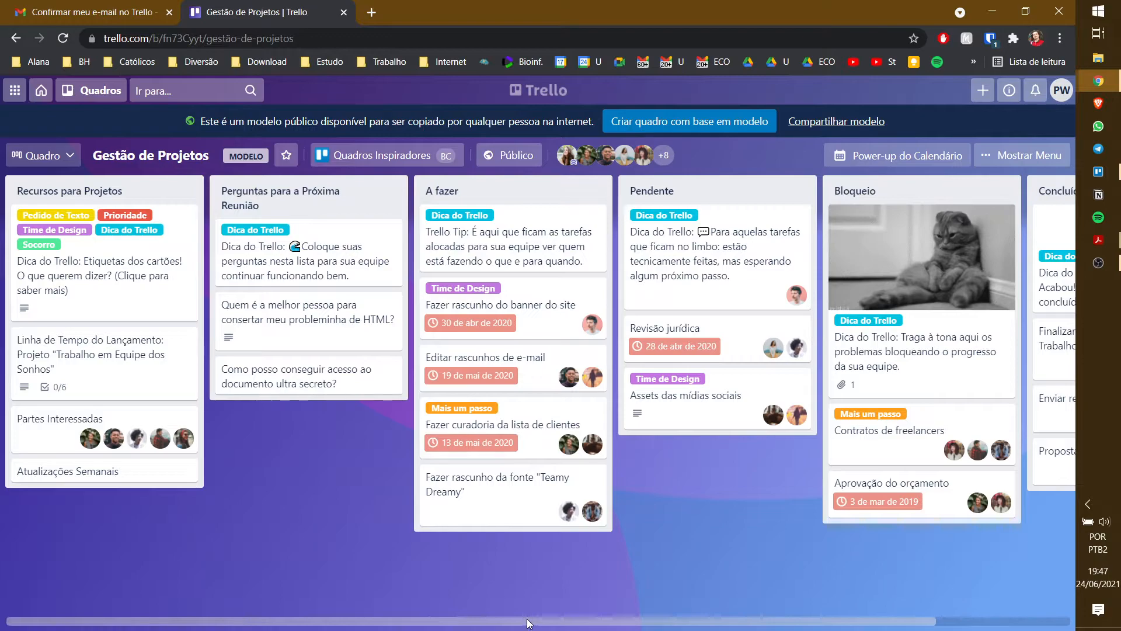
{"action": "scroll", "coordinate": [528, 622], "scroll_direction": "right", "scroll_amount": 2}
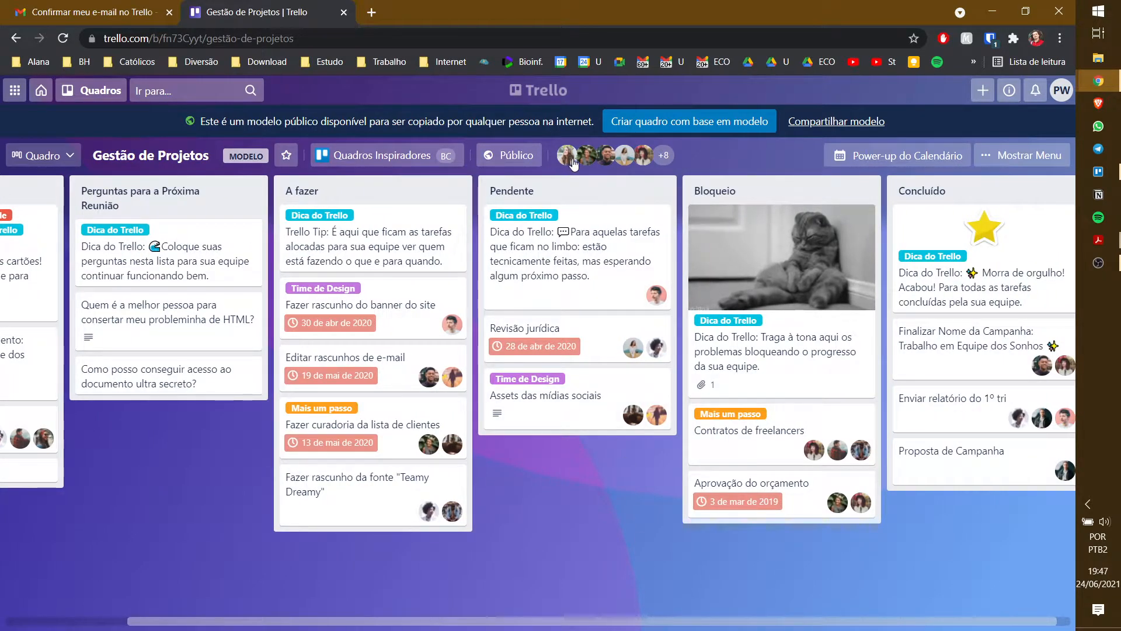
{"action": "left_click", "coordinate": [664, 155]}
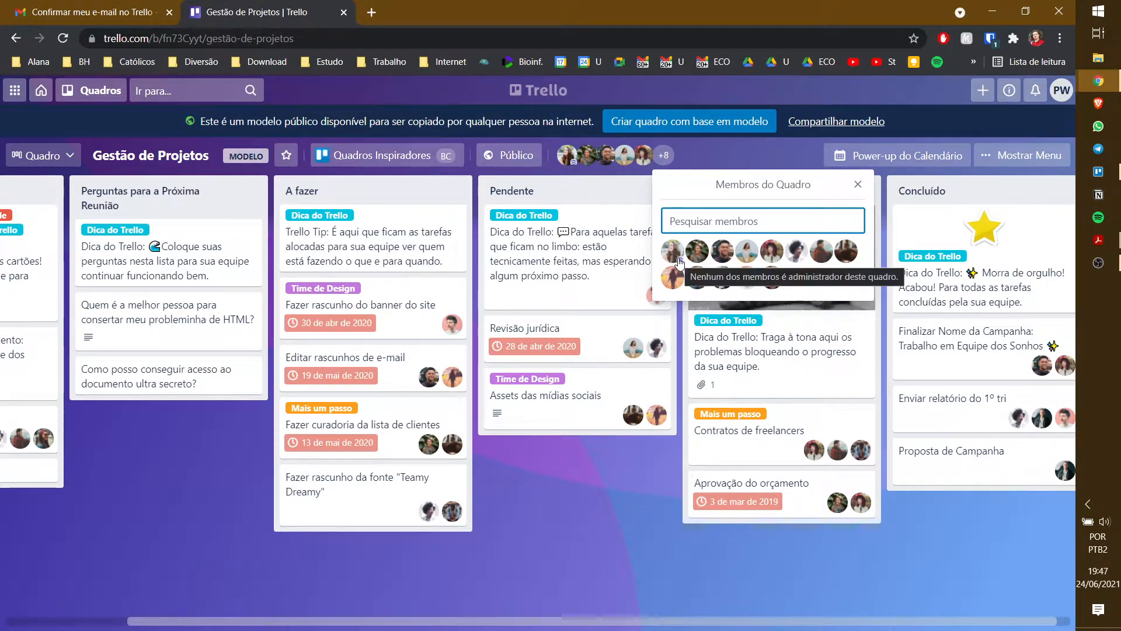
{"action": "left_click", "coordinate": [857, 184]}
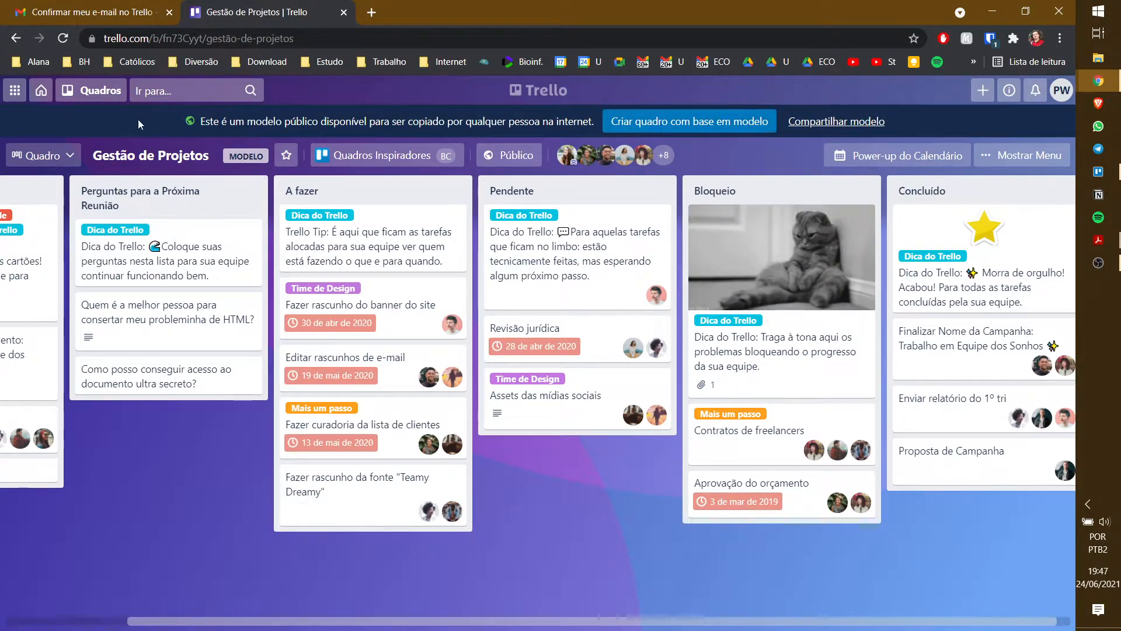
- Return to the workspace home, check the account menu, and switch to the Trello desktop app
{"action": "left_click", "coordinate": [40, 92]}
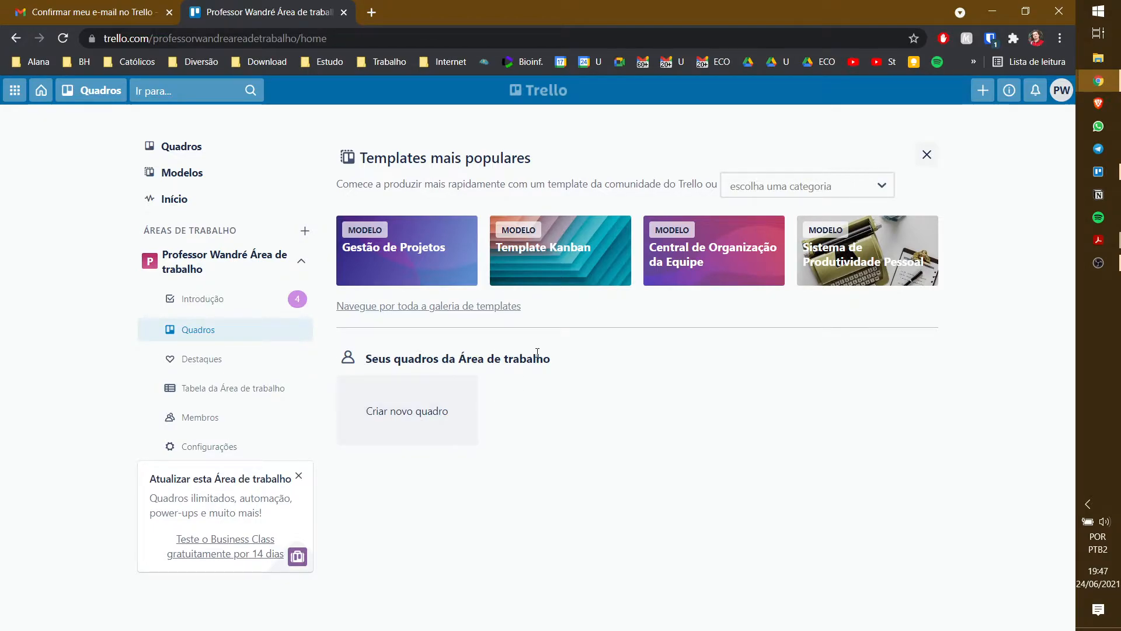
{"action": "left_click", "coordinate": [1057, 95]}
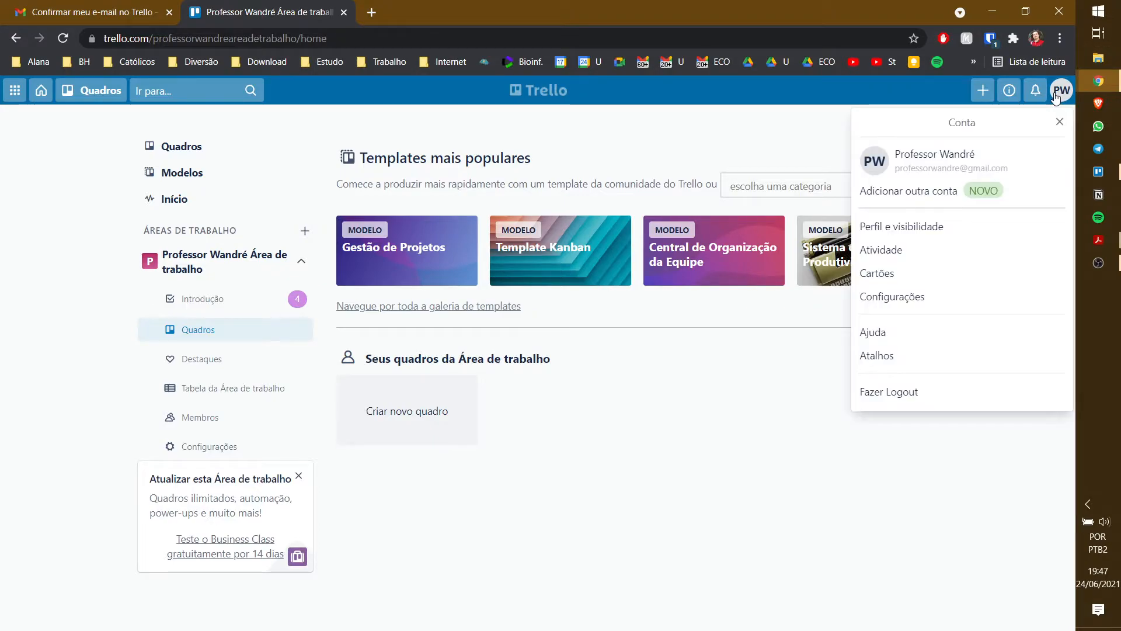
{"action": "left_click", "coordinate": [767, 128]}
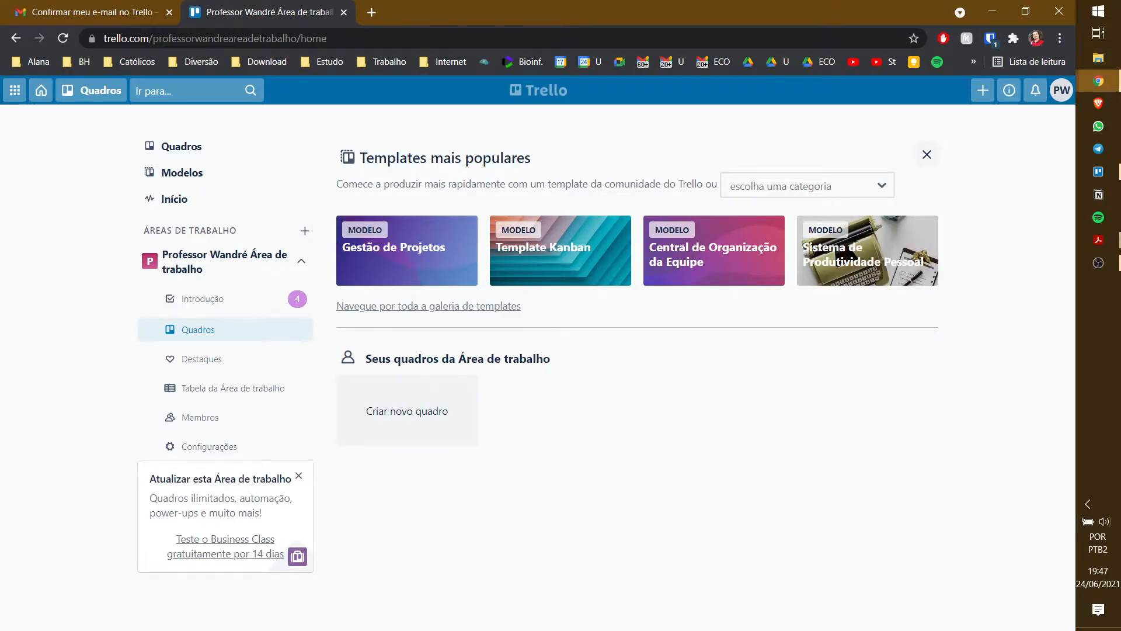
{"action": "key", "text": "alt+Tab"}
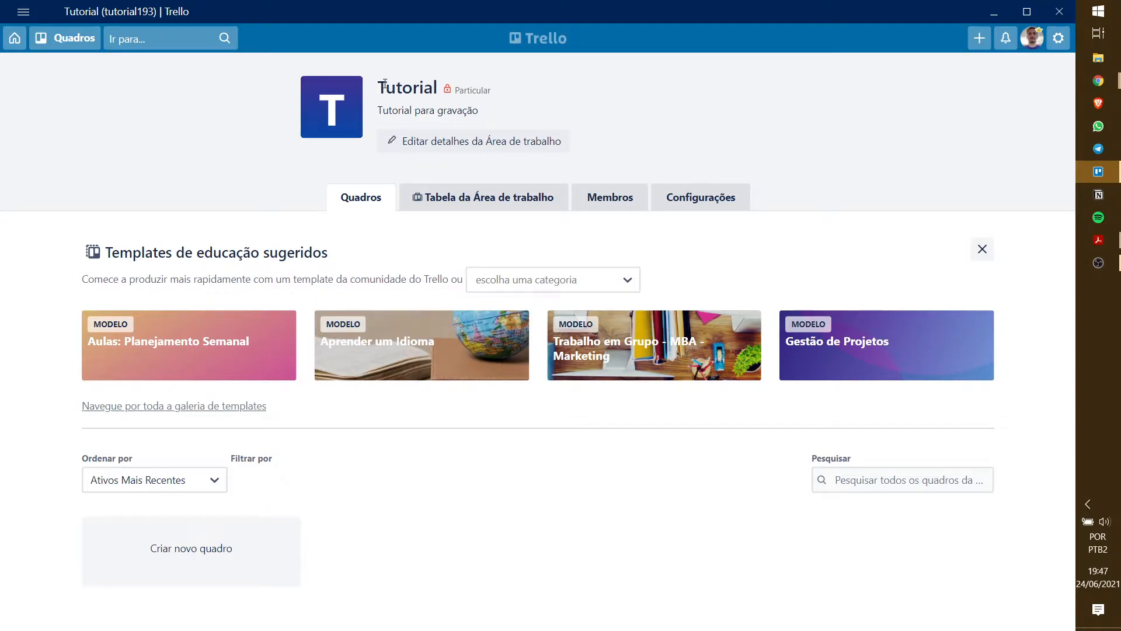
- Invite the second account's e-mail address to the Tutorial workspace from the Membros tab
{"action": "left_click", "coordinate": [621, 197]}
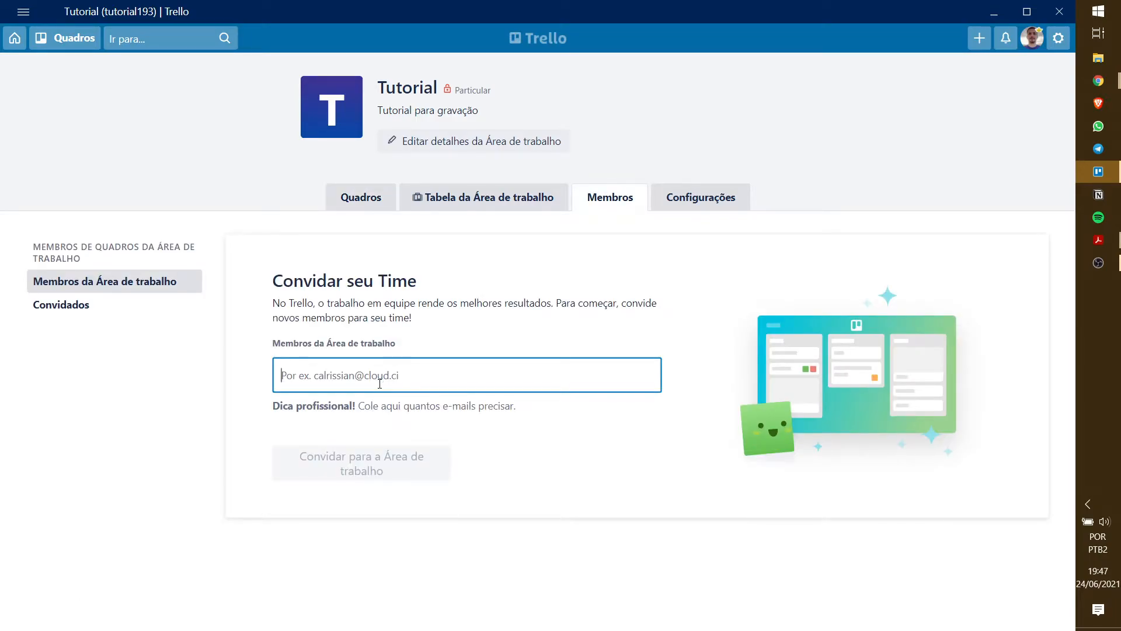
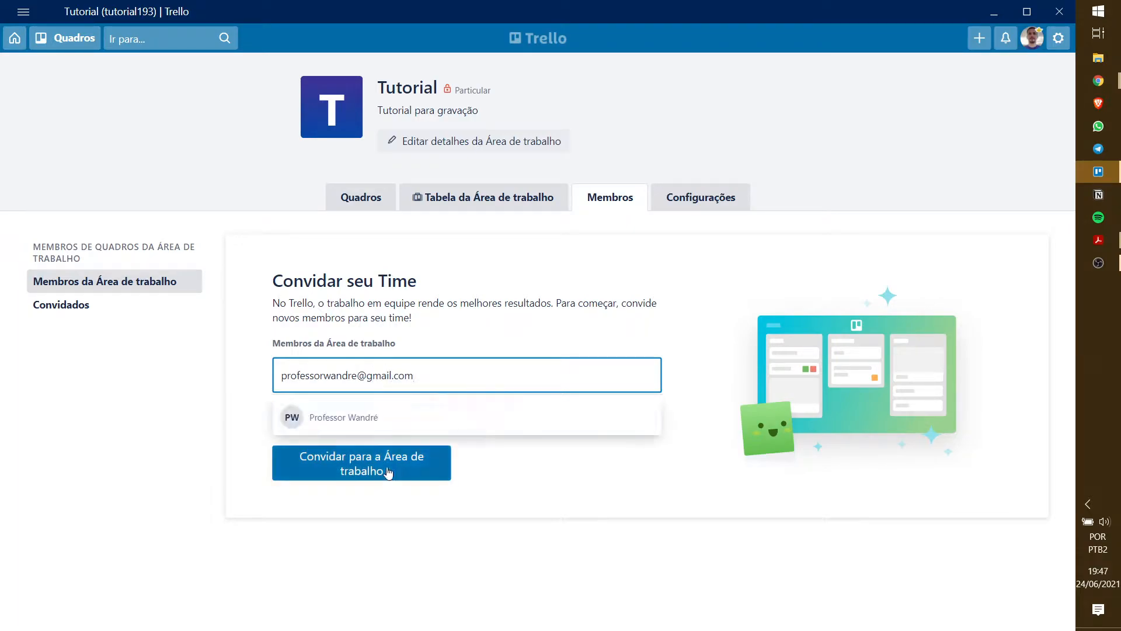
{"action": "left_click", "coordinate": [320, 467]}
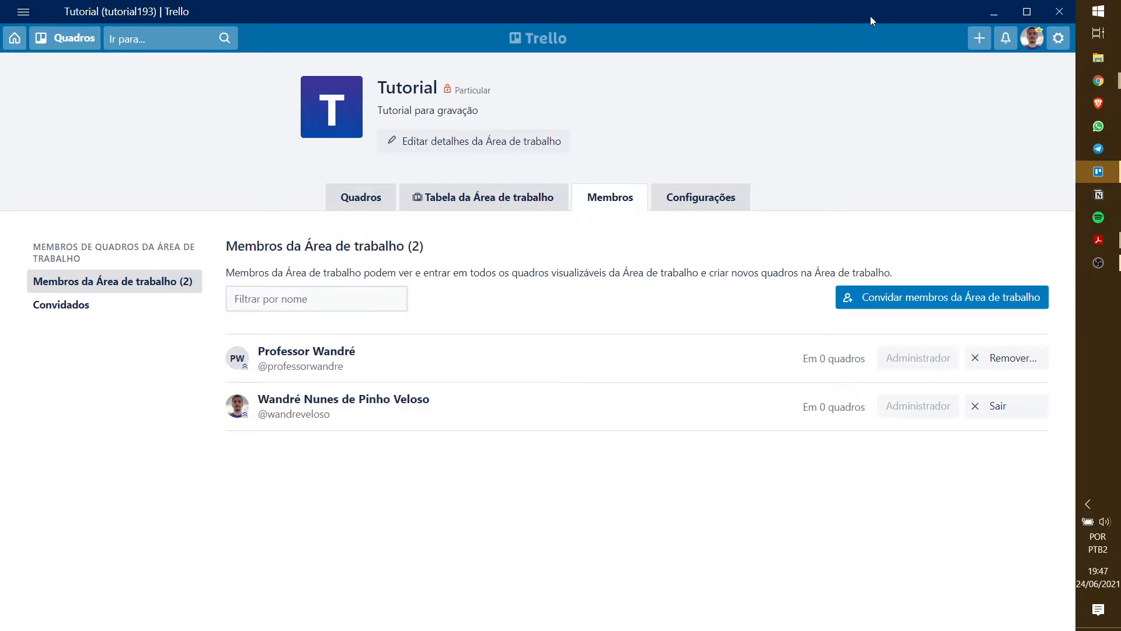
- Check Gmail's Caixa de entrada, then Todos os e-mails, for Trello messages
{"action": "left_click_drag", "start_coordinate": [869, 16], "coordinate": [0, 175]}
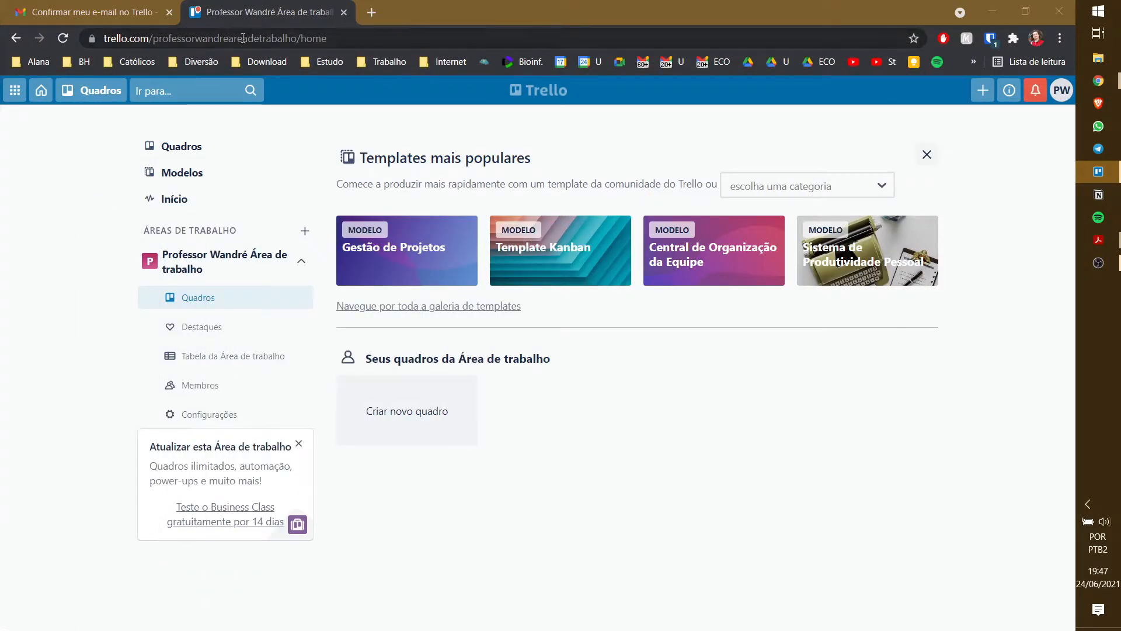
{"action": "left_click", "coordinate": [88, 11]}
{"action": "left_click", "coordinate": [87, 192]}
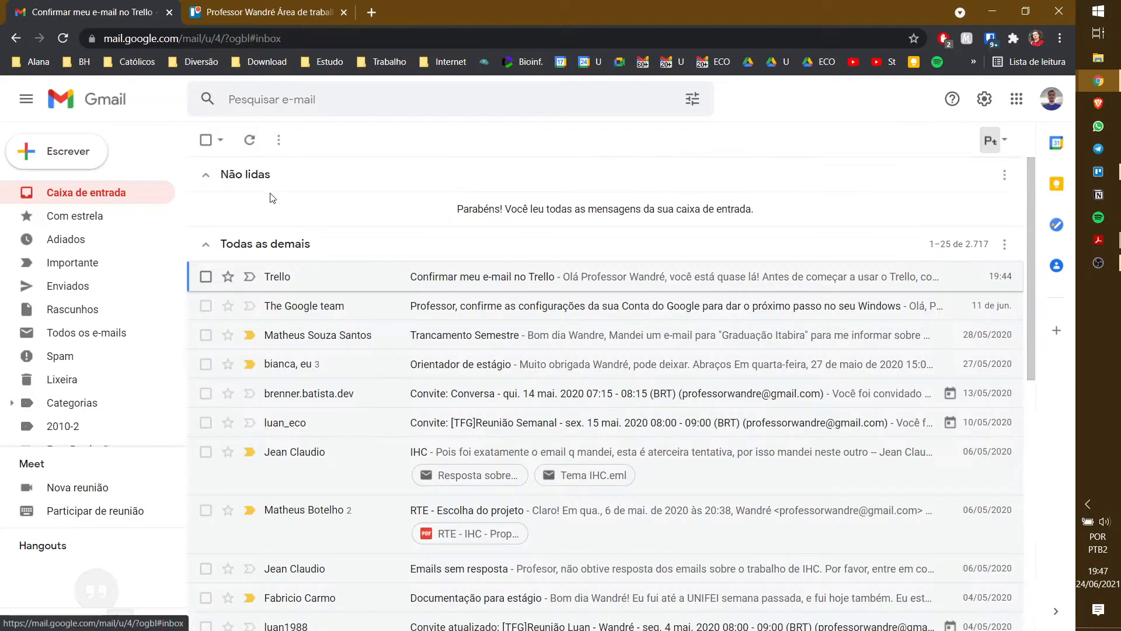
{"action": "left_click", "coordinate": [250, 140]}
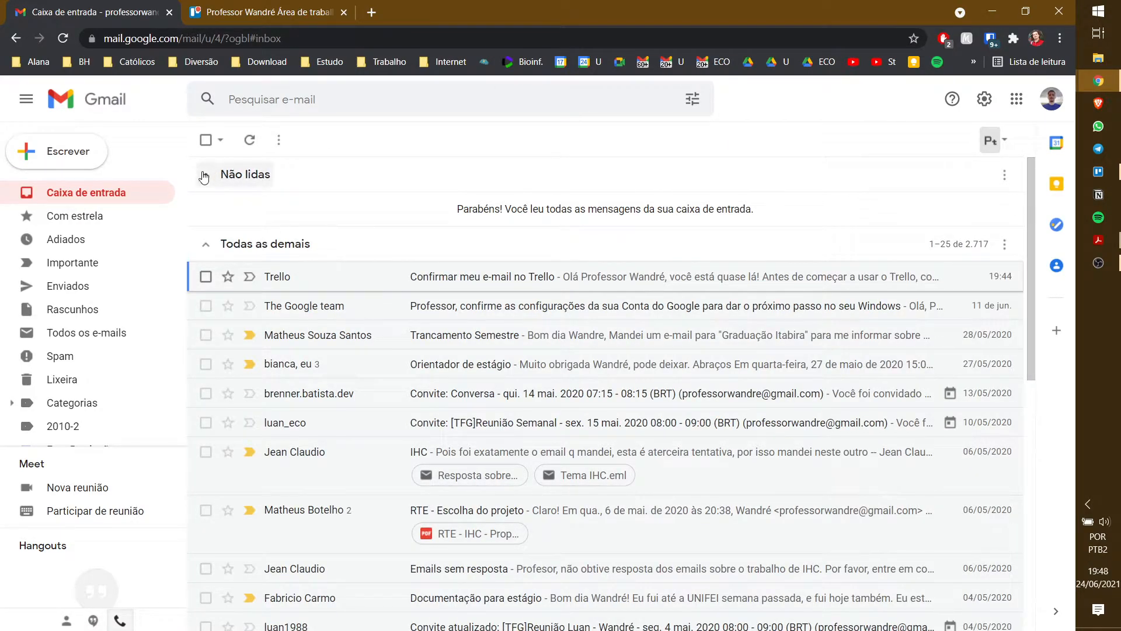
{"action": "left_click", "coordinate": [96, 331]}
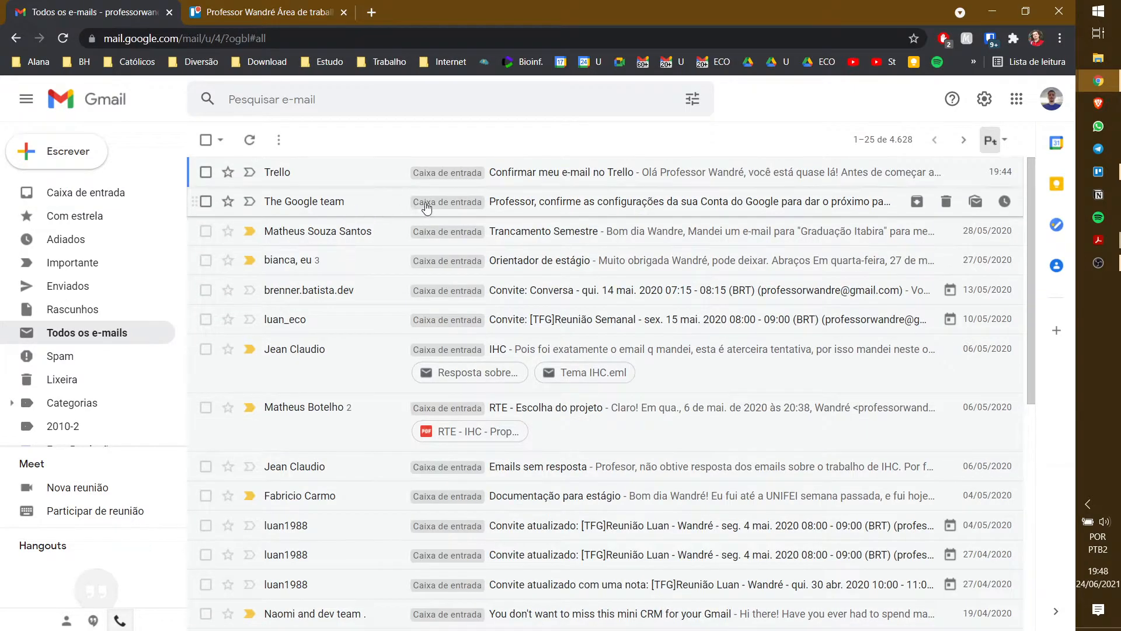
- Open the Tutorial workspace's boards page from the workspace-invitation notification in the browser
{"action": "left_click", "coordinate": [268, 11]}
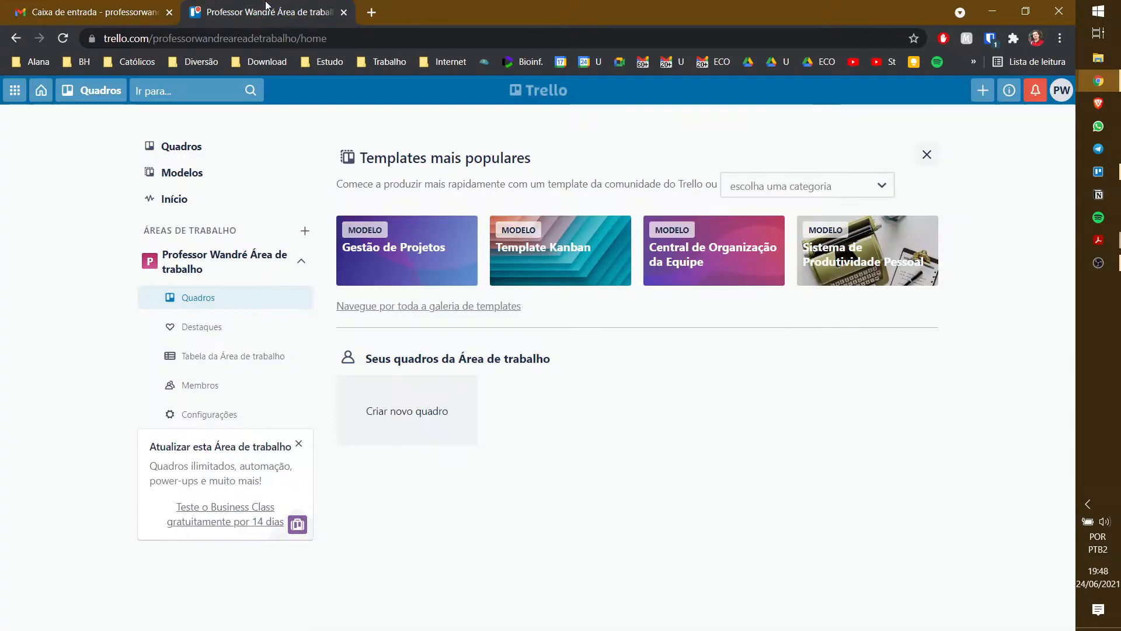
{"action": "left_click", "coordinate": [1035, 92]}
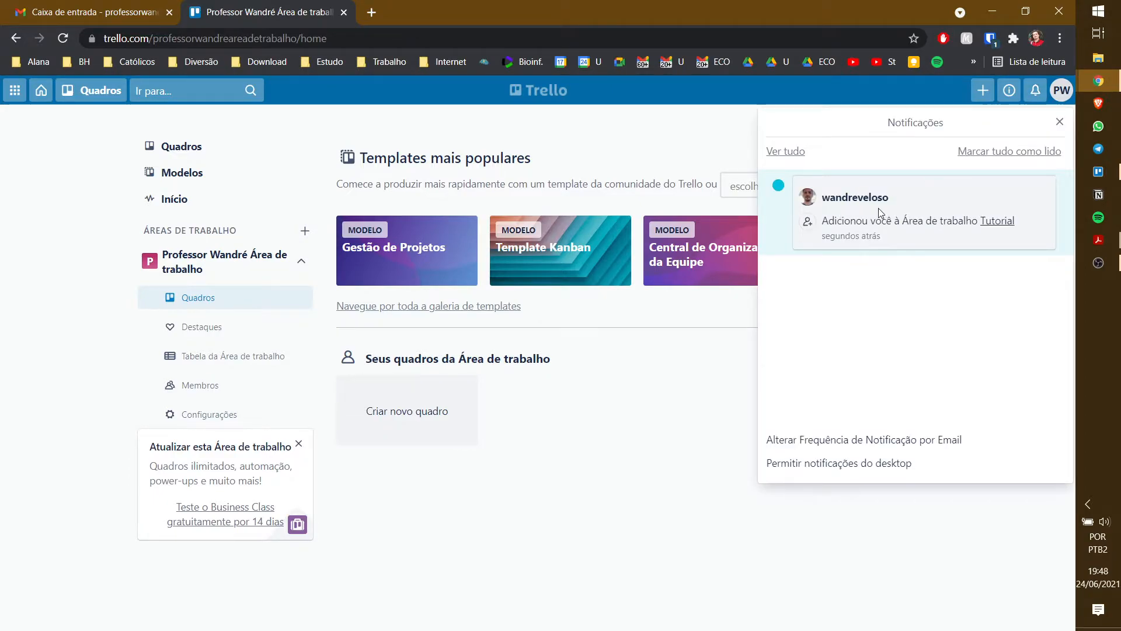
{"action": "left_click", "coordinate": [1009, 224]}
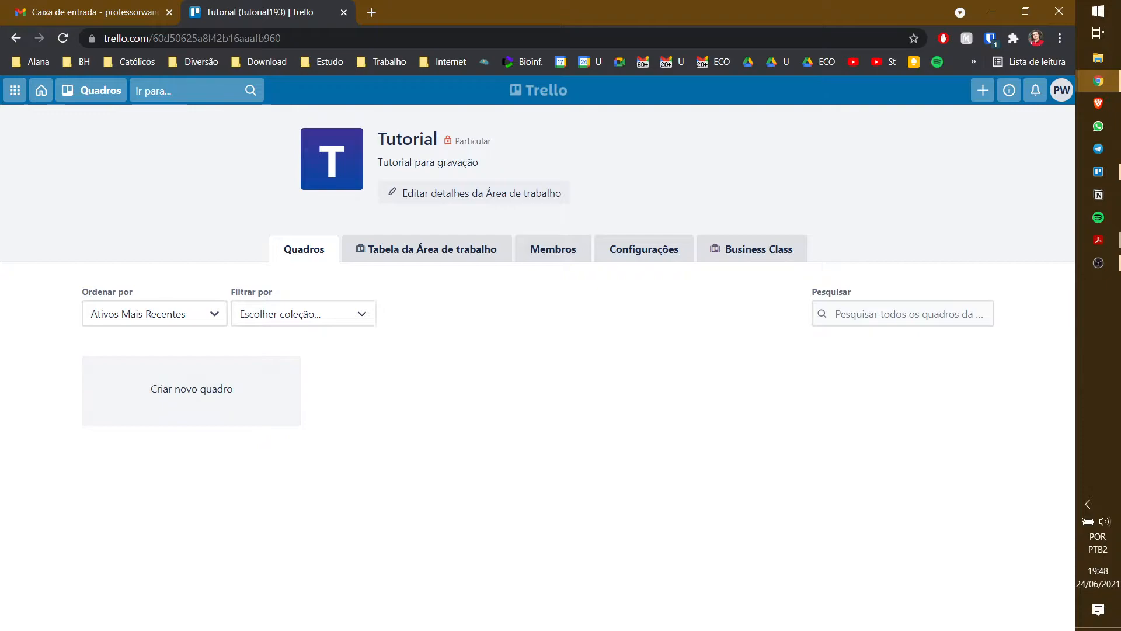
{"action": "key", "text": "alt+Tab"}
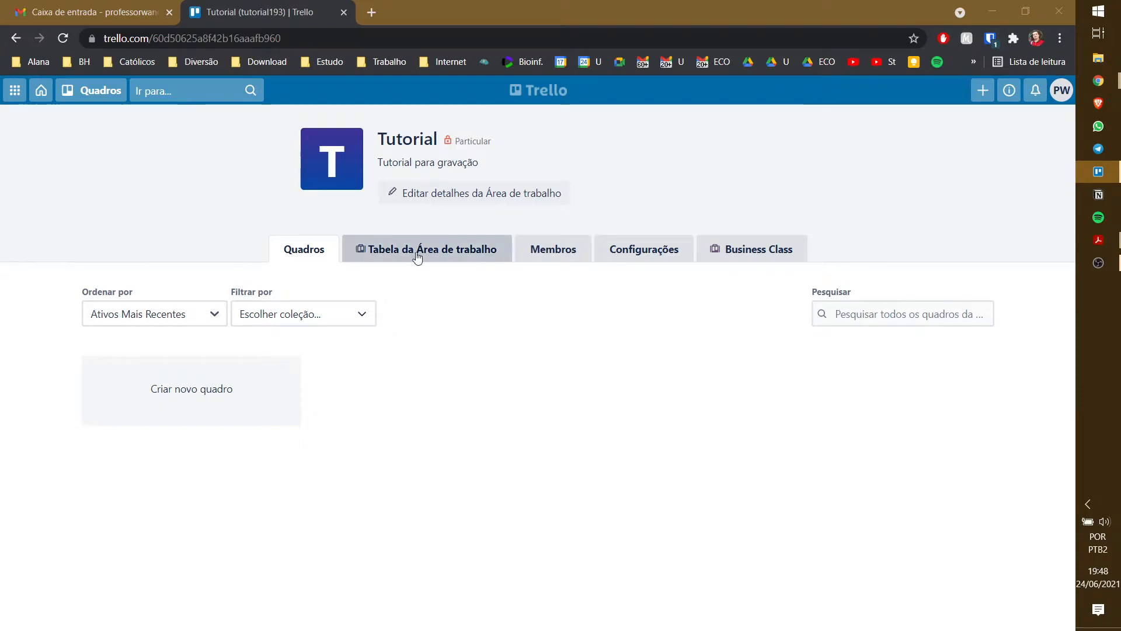
- Create a board titled Pessoal with a blue background, then dismiss the board views promotion panel
{"action": "left_click", "coordinate": [228, 391]}
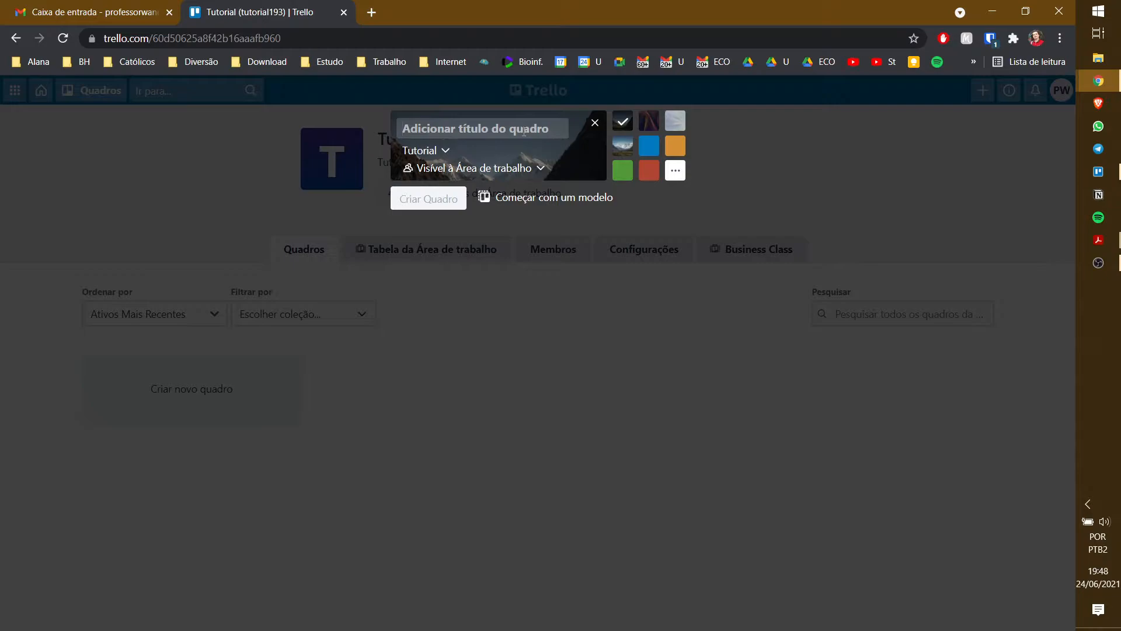
{"action": "type", "text": "Pessoal"}
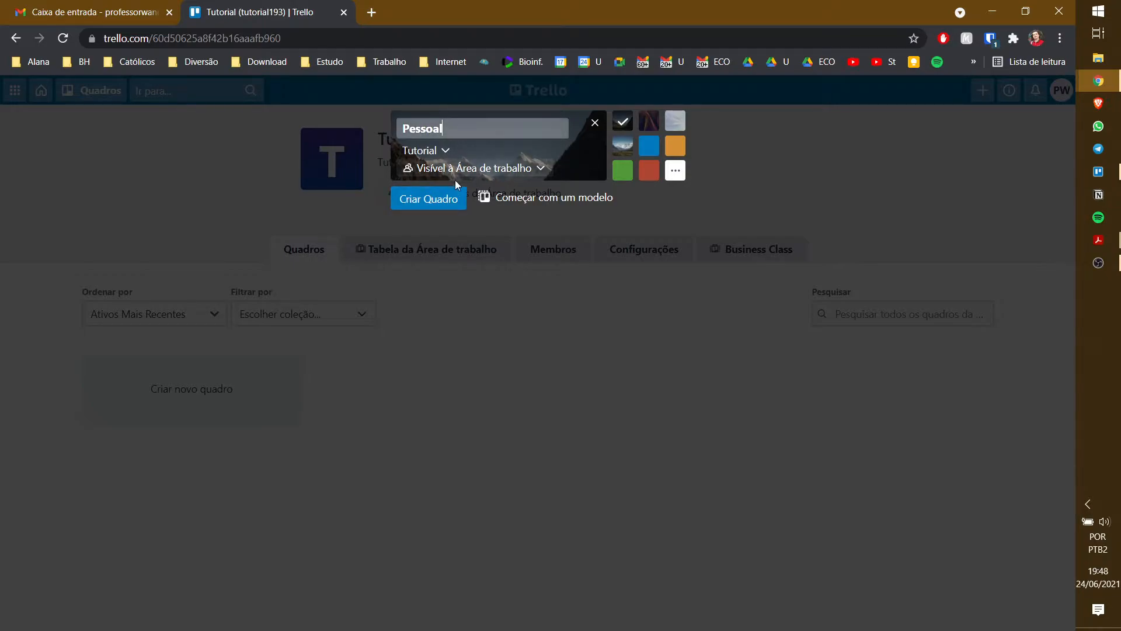
{"action": "left_click", "coordinate": [650, 149]}
{"action": "left_click", "coordinate": [437, 201]}
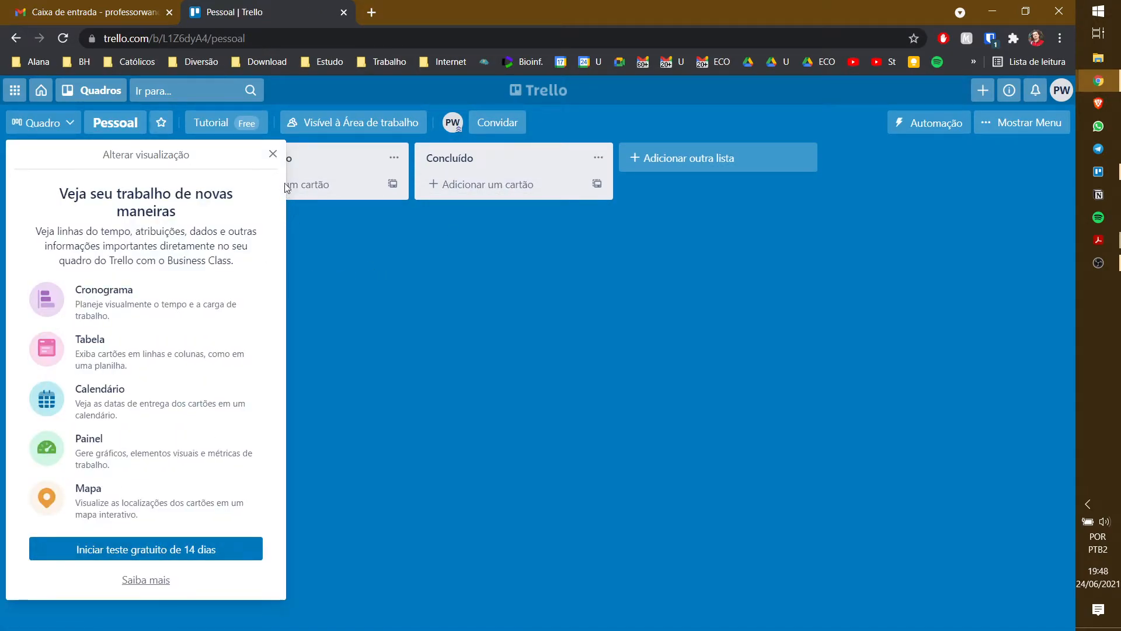
{"action": "left_click", "coordinate": [272, 155]}
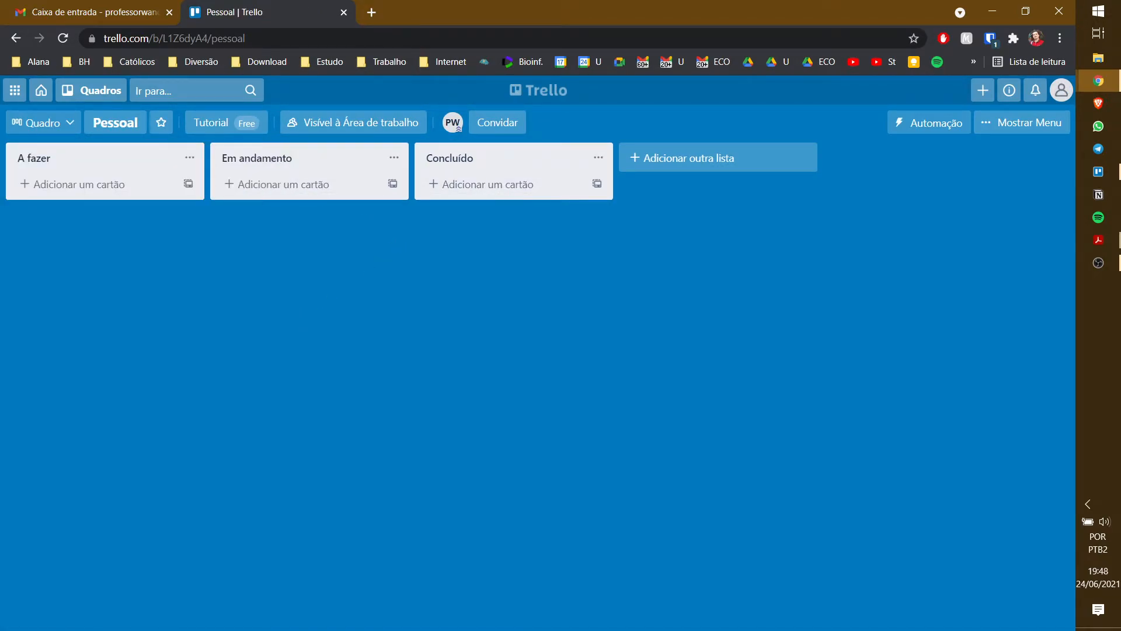
- Add an Ideias (Backlog/About) list and move it to the first position
{"action": "key", "text": "alt+Tab"}
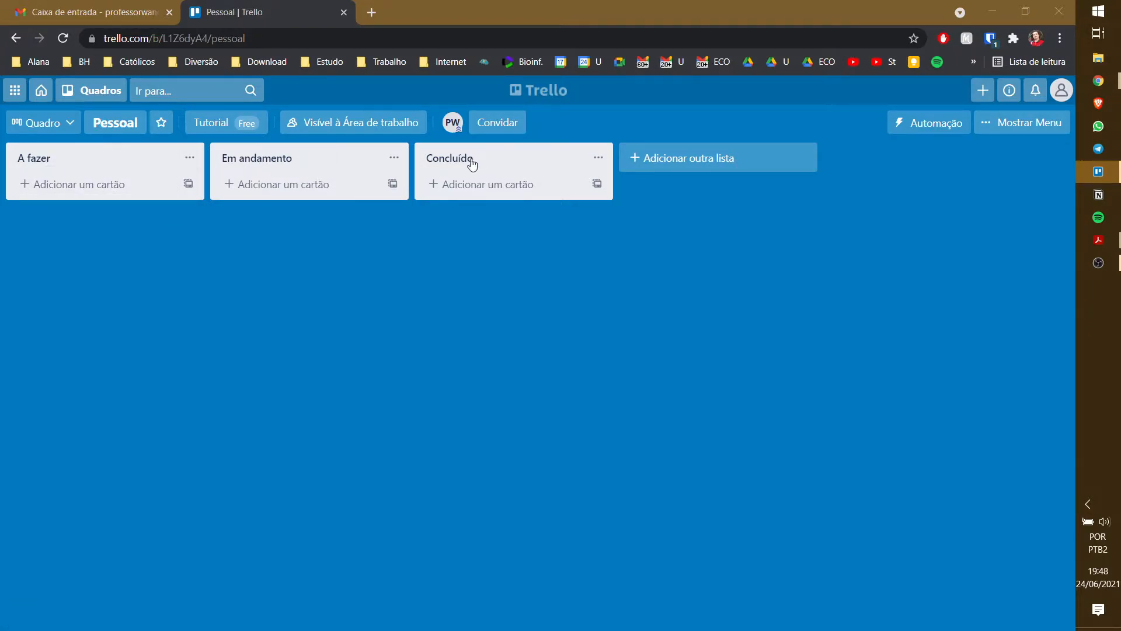
{"action": "left_click", "coordinate": [730, 155]}
{"action": "type", "text": "Ideias (Backlog/About"}
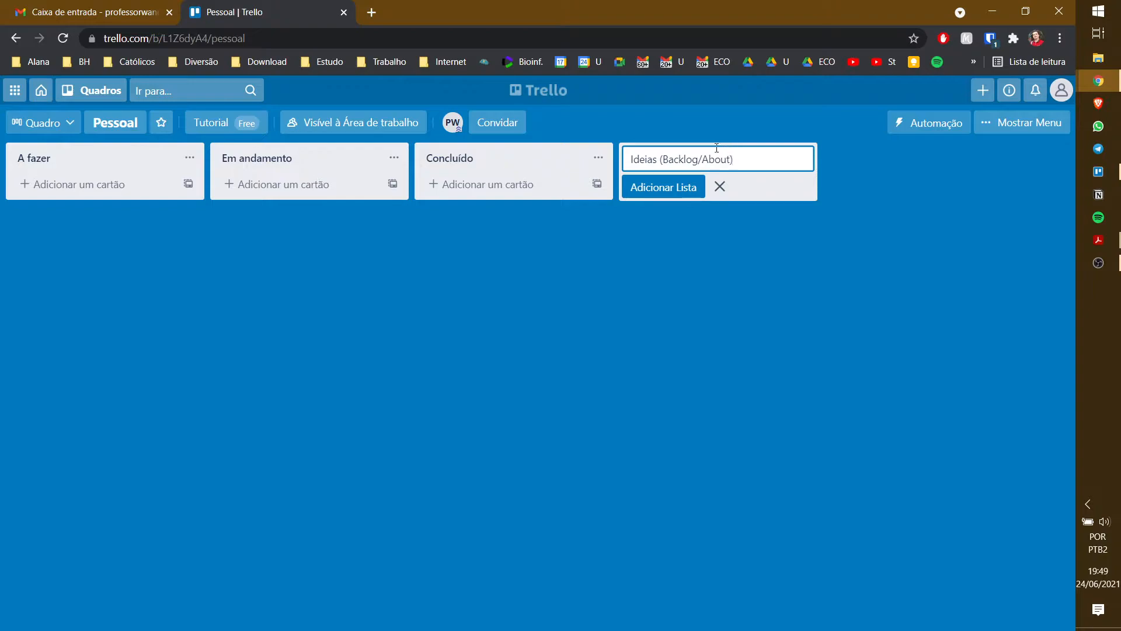
{"action": "left_click", "coordinate": [665, 188]}
{"action": "left_click_drag", "start_coordinate": [710, 166], "coordinate": [128, 167]}
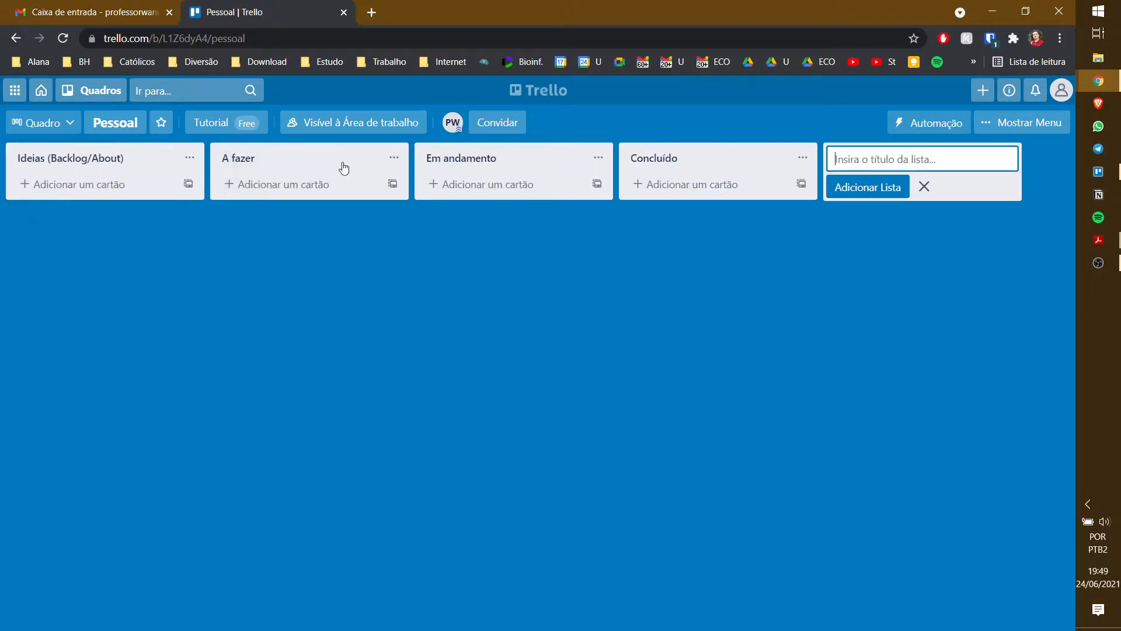
- Rename lists to A fazer (TODO) and Concluído (Done), leaving Em andamento unchanged
{"action": "left_click", "coordinate": [295, 159]}
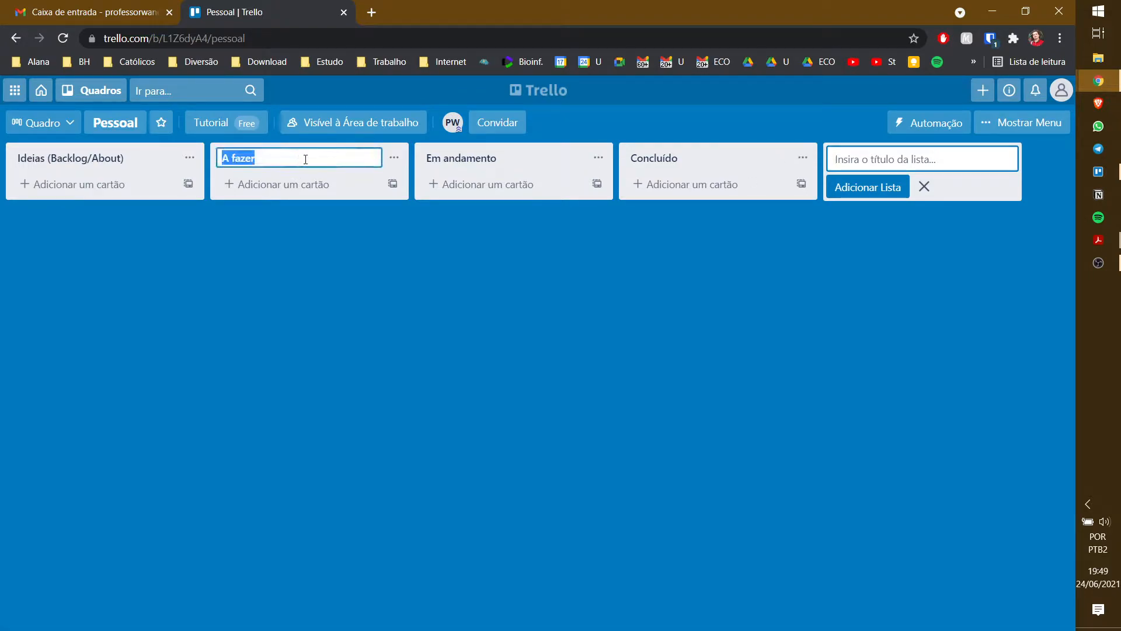
{"action": "type", "text": "(TODO)"}
{"action": "left_click", "coordinate": [325, 263]}
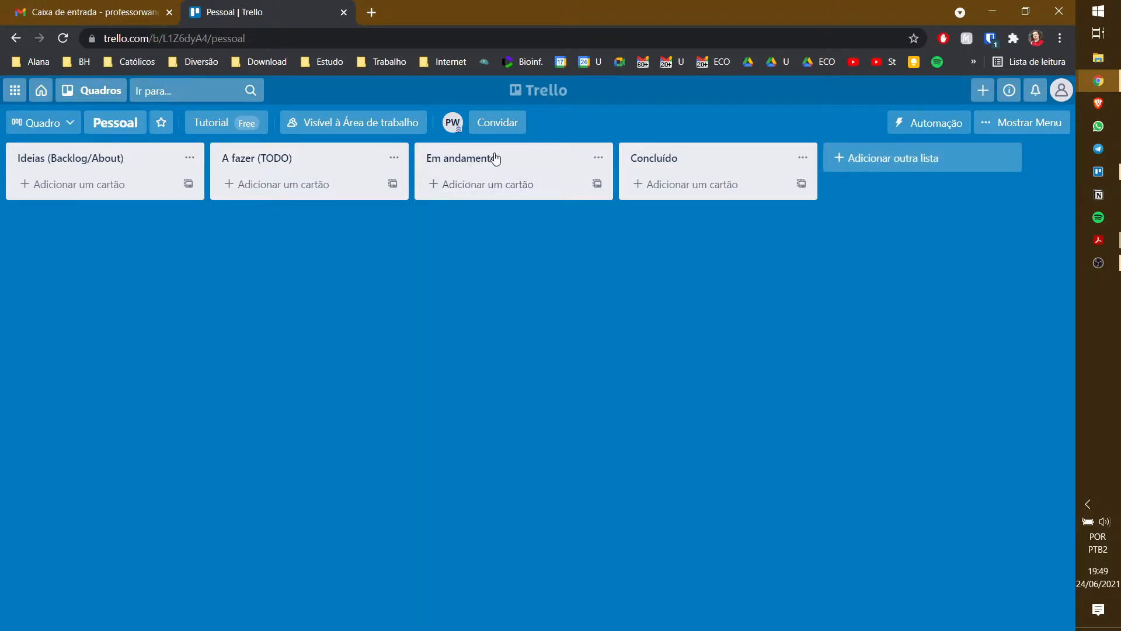
{"action": "left_click", "coordinate": [519, 158]}
{"action": "left_click", "coordinate": [523, 158]}
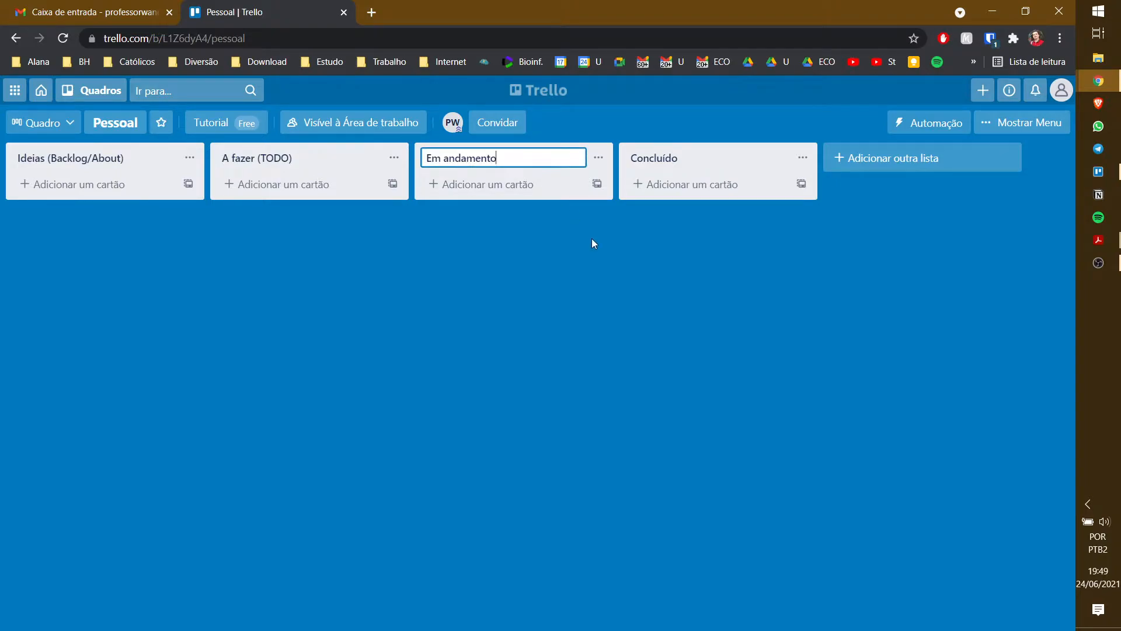
{"action": "left_click", "coordinate": [599, 258]}
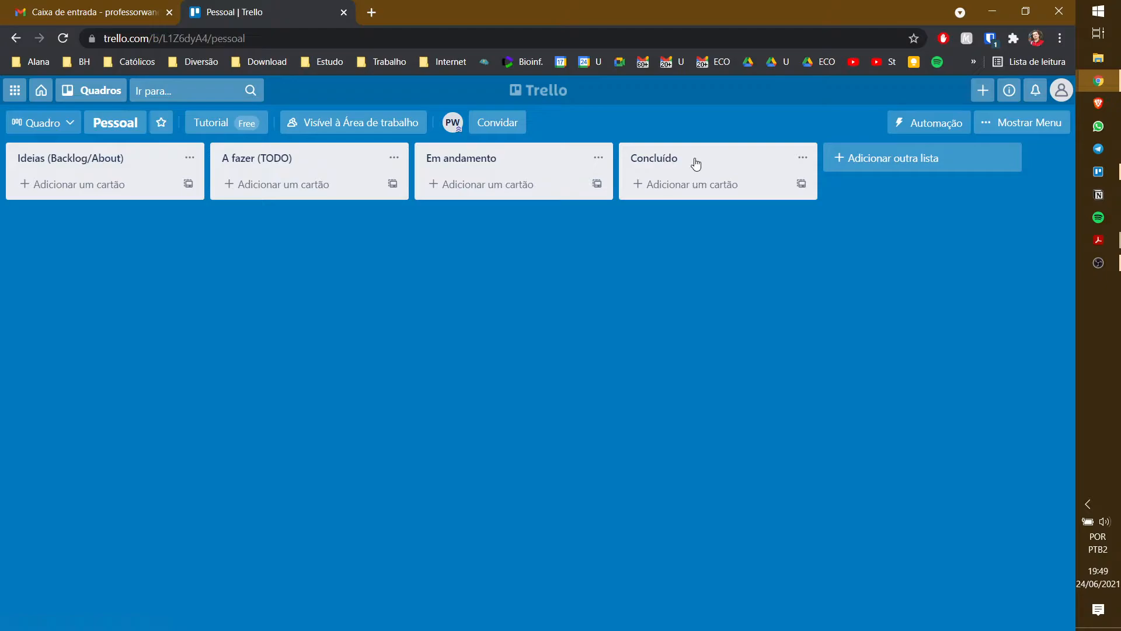
{"action": "left_click", "coordinate": [750, 157]}
{"action": "left_click", "coordinate": [704, 159]}
{"action": "type", "text": "(Done"}
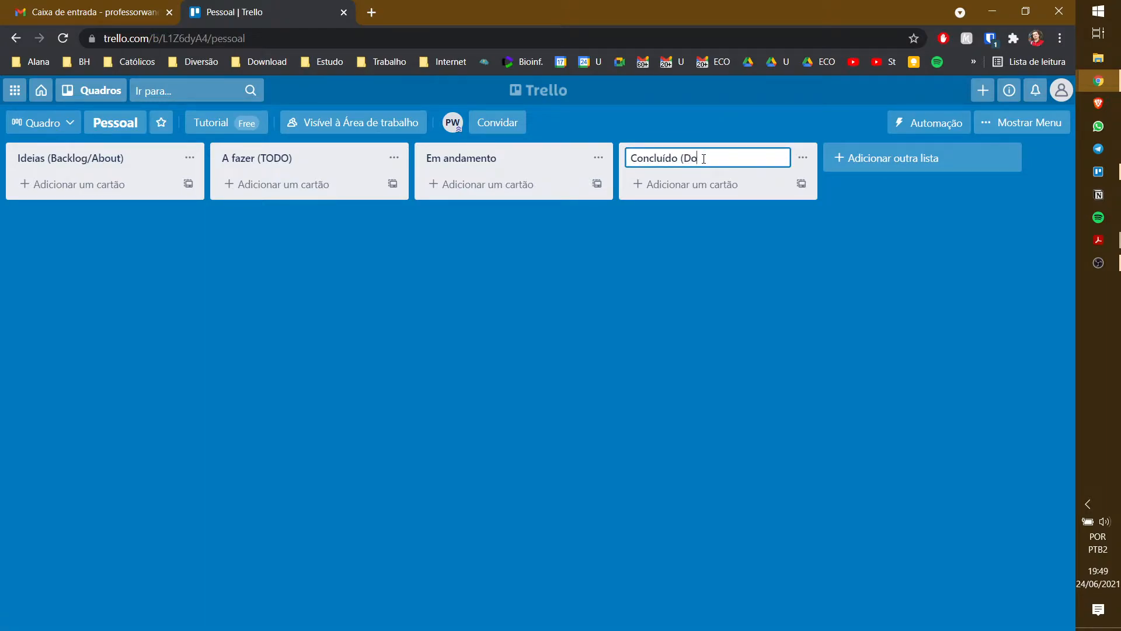
{"action": "key", "text": "Return"}
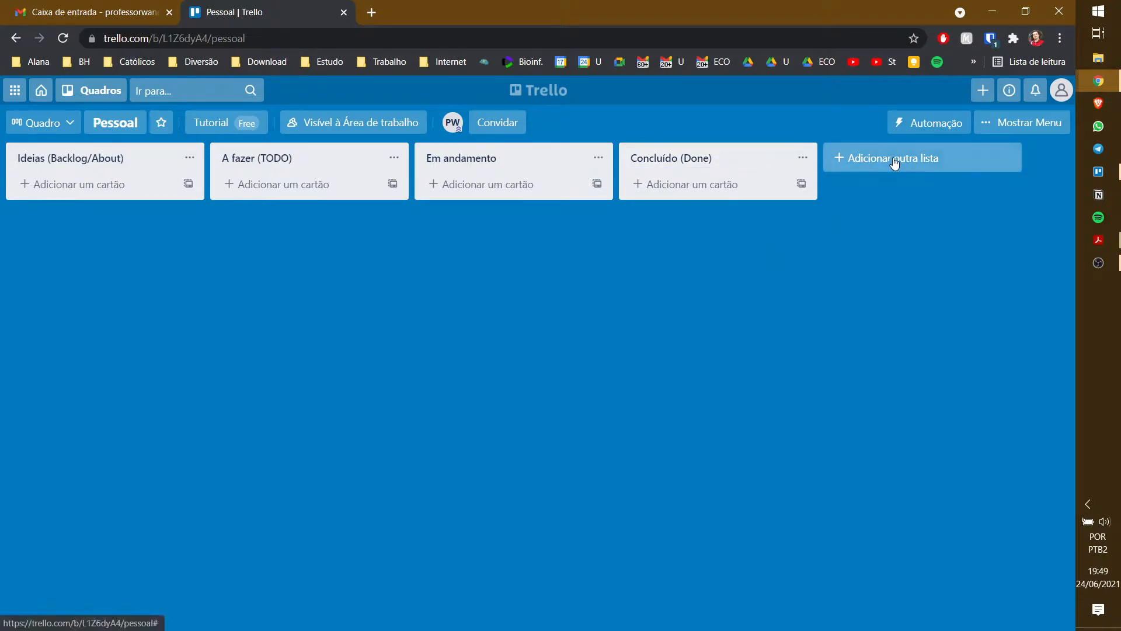
- Add a Dependendo de terceiros list and place it before Concluído (Done)
{"action": "left_click", "coordinate": [891, 159]}
{"action": "type", "text": "Dep"}
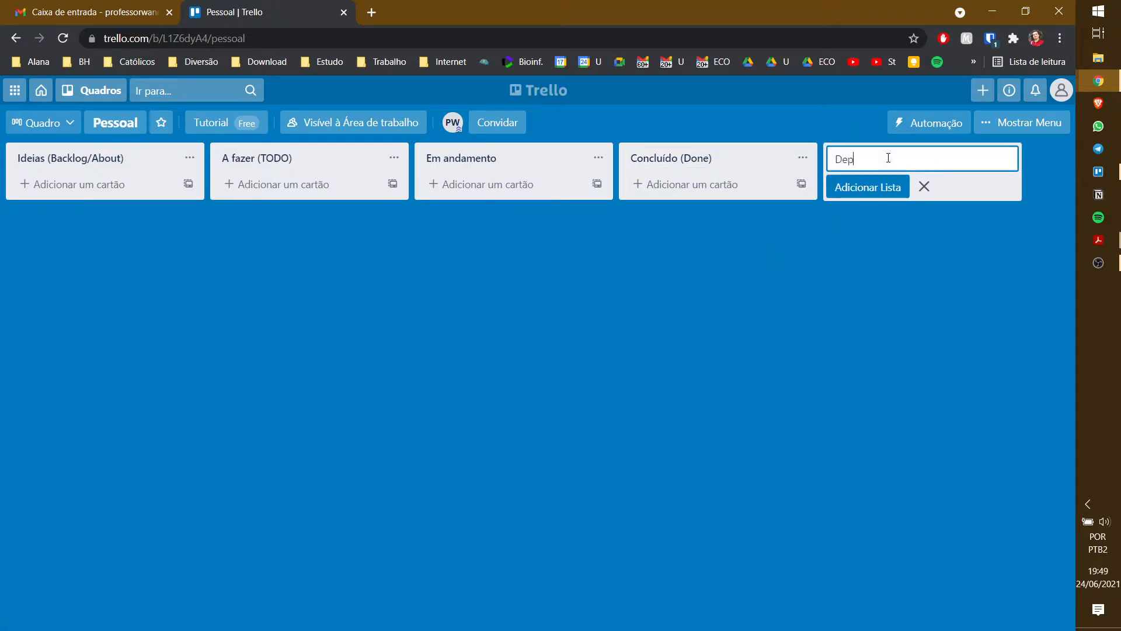
{"action": "type", "text": "ende"}
{"action": "key", "text": "BackSpace"}
{"action": "key", "text": "BackSpace"}
{"action": "type", "text": "endendo de terceiros"}
{"action": "left_click", "coordinate": [824, 284]}
{"action": "left_click", "coordinate": [880, 155]}
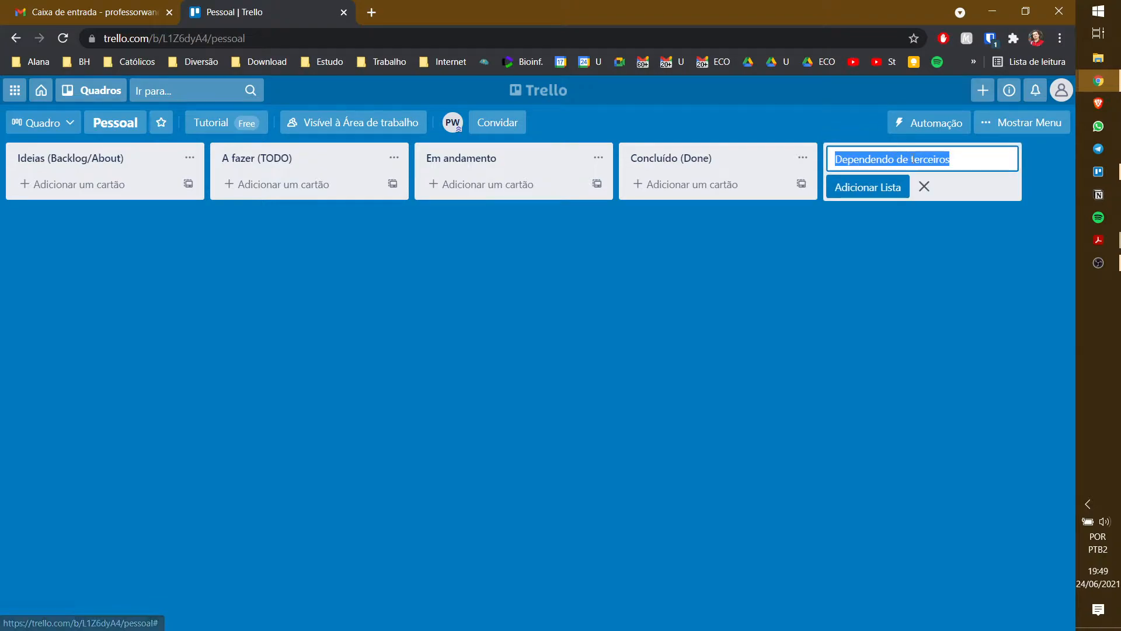
{"action": "left_click", "coordinate": [886, 192]}
{"action": "left_click_drag", "start_coordinate": [778, 165], "coordinate": [656, 158]}
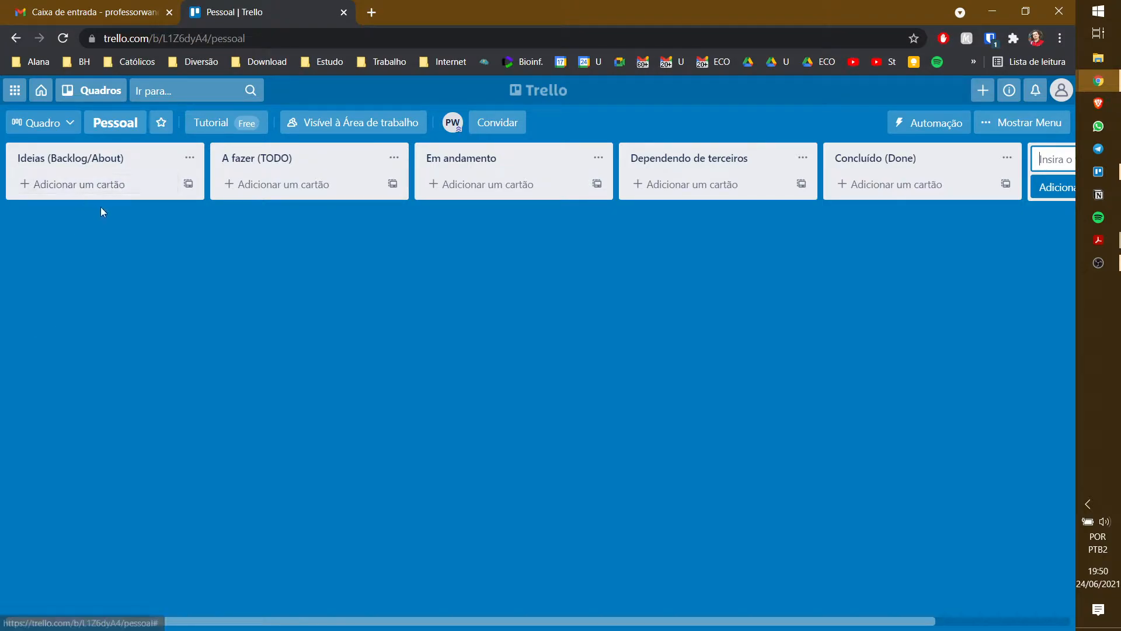
- Add a 'Gravar aula sobre gestão de tempo' card to the Ideias list
{"action": "left_click", "coordinate": [102, 186]}
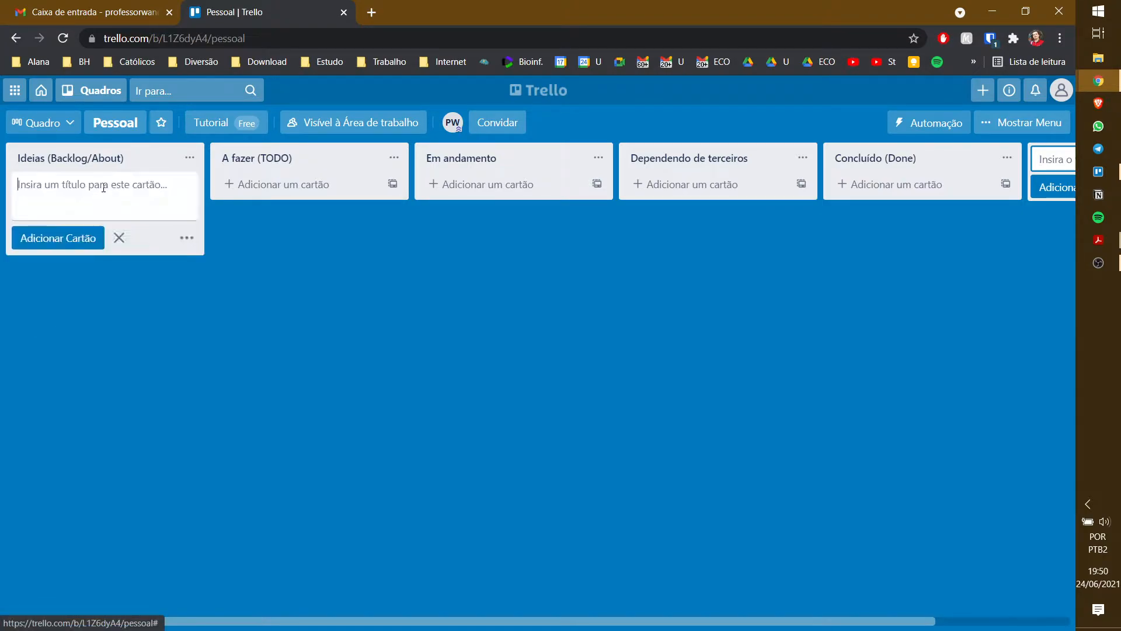
{"action": "type", "text": "Gravar aula sobre gestão de tempo"}
{"action": "left_click", "coordinate": [74, 239]}
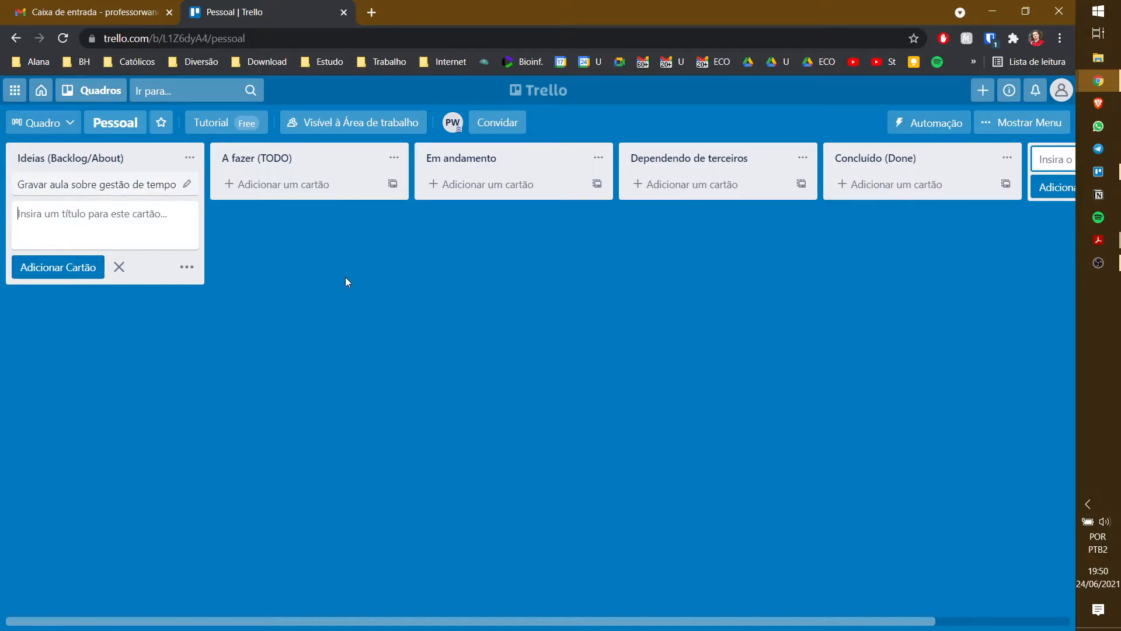
- Add a 'Gravar aula sobre Trello' card in A fazer and move it into Em andamento
{"action": "left_click", "coordinate": [457, 184]}
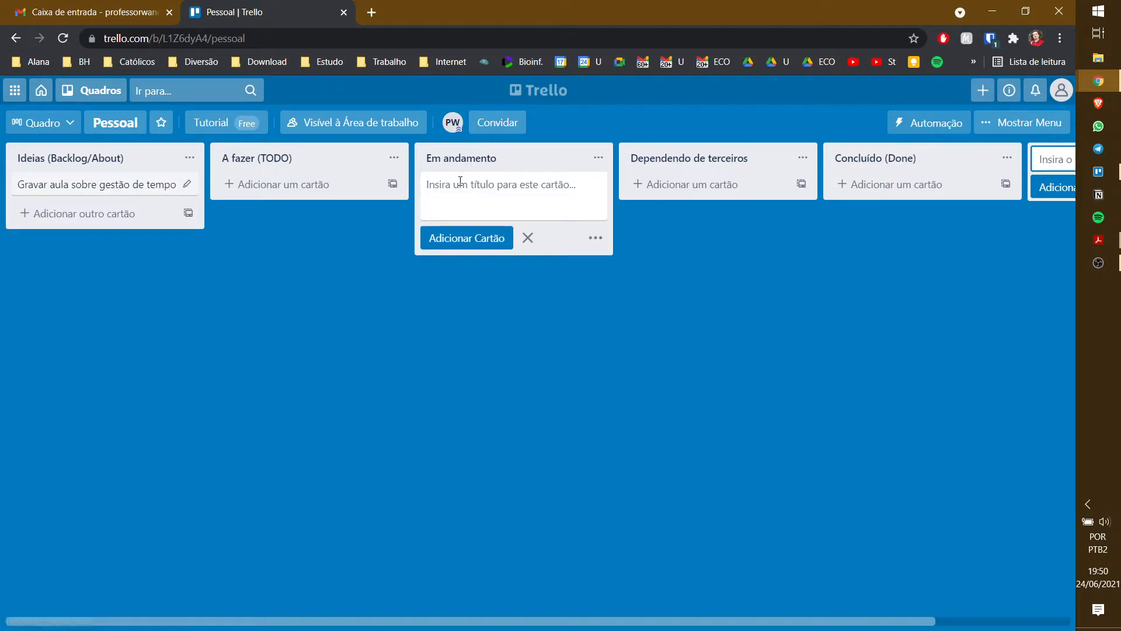
{"action": "left_click", "coordinate": [328, 189]}
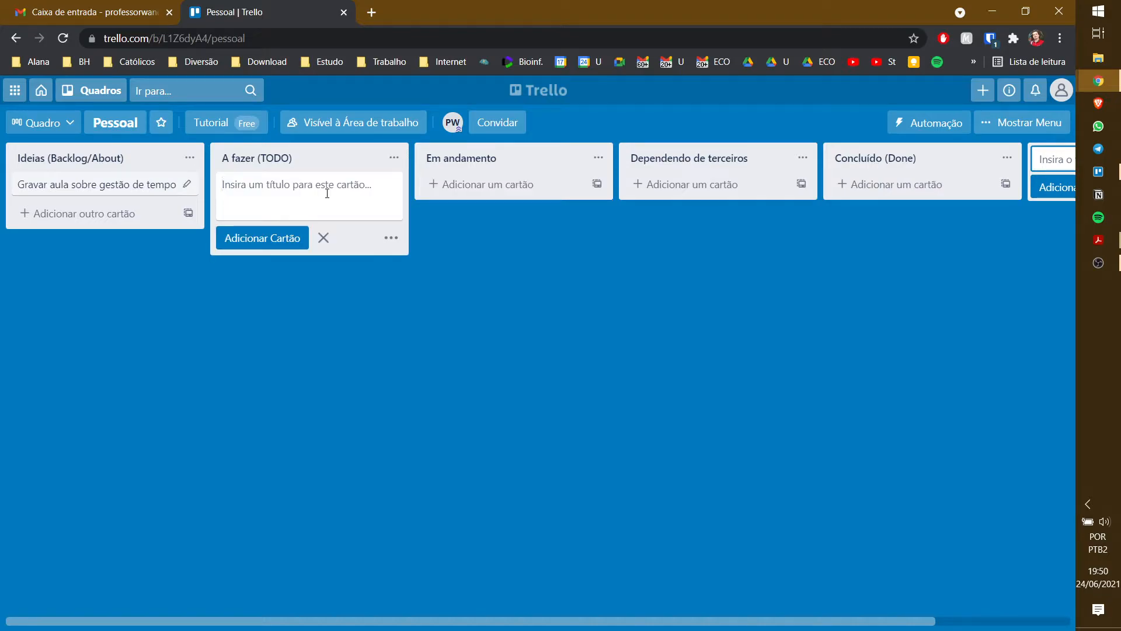
{"action": "type", "text": "Gravar aula sobre Tree"}
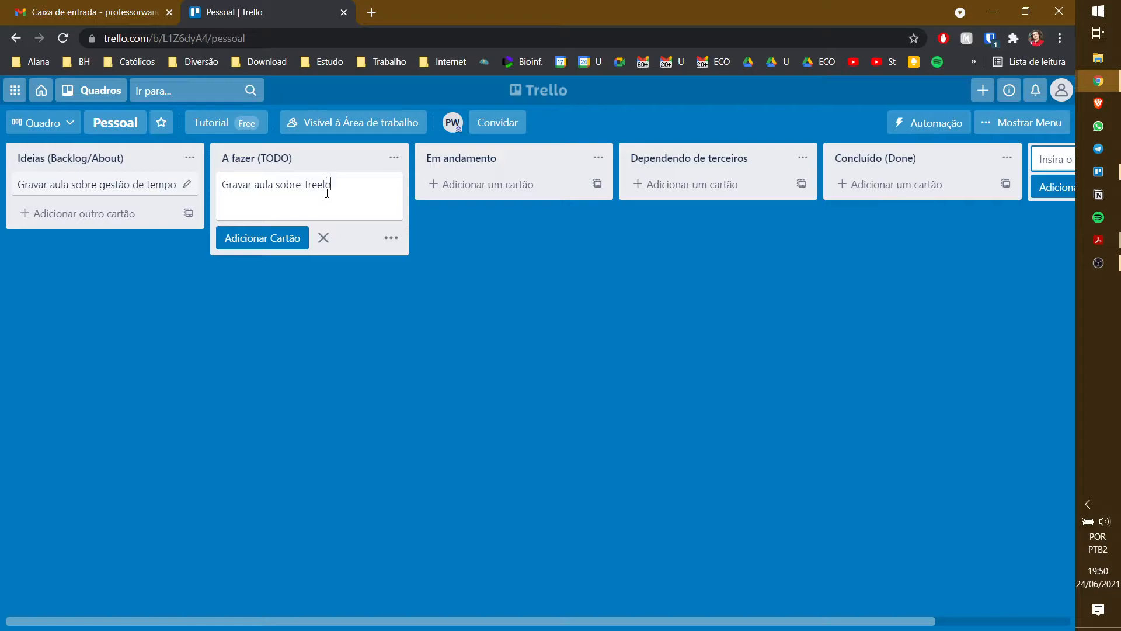
{"action": "type", "text": "lo"}
{"action": "key", "text": "BackSpace"}
{"action": "key", "text": "BackSpace"}
{"action": "type", "text": "llo"}
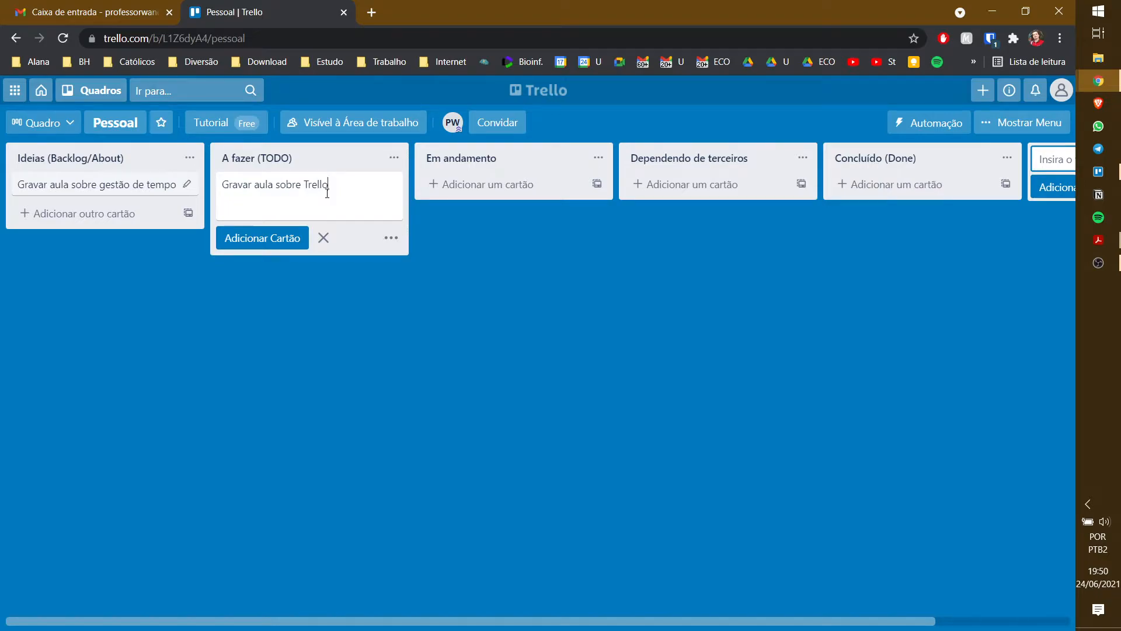
{"action": "left_click", "coordinate": [267, 238]}
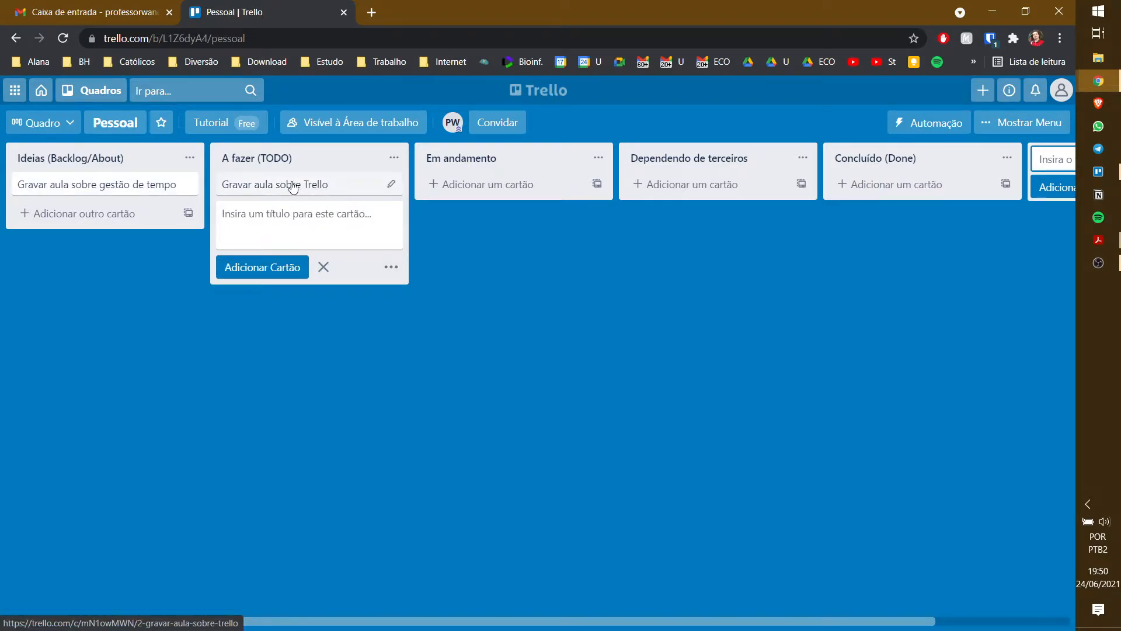
{"action": "left_click_drag", "start_coordinate": [319, 186], "coordinate": [528, 198]}
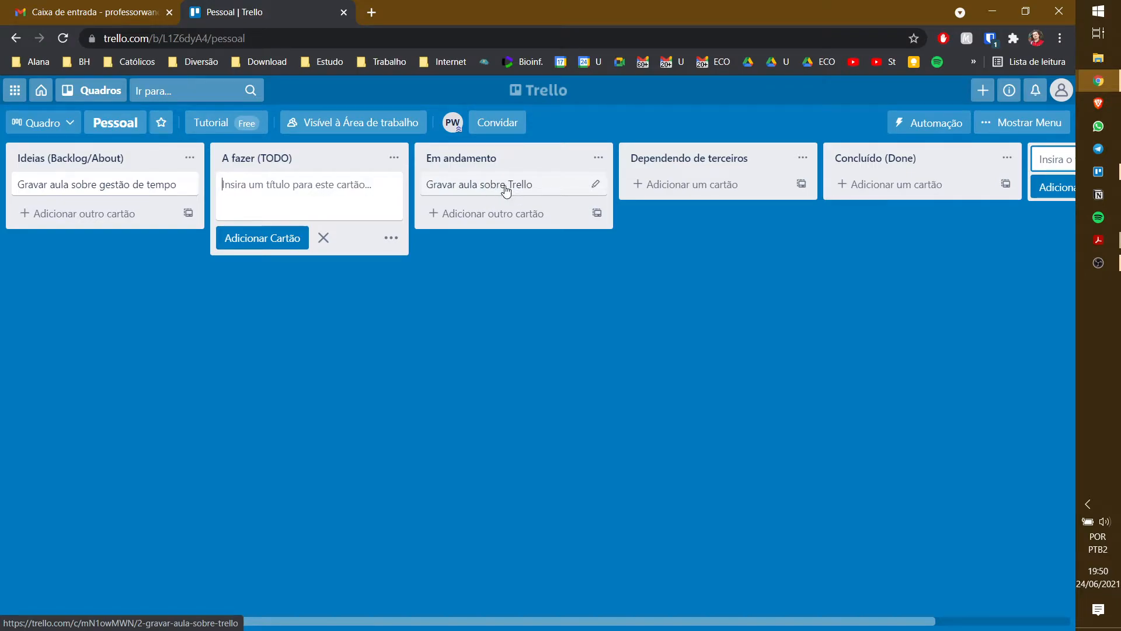
- Generate the Pessoal board's invite link and copy it
{"action": "left_click", "coordinate": [505, 128]}
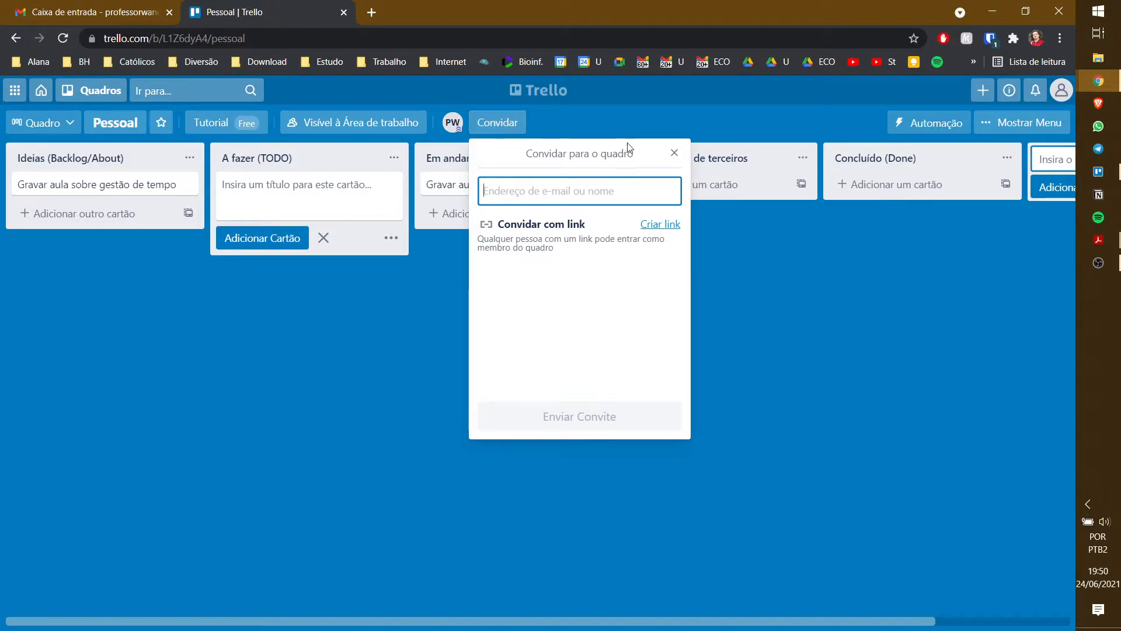
{"action": "left_click", "coordinate": [675, 153]}
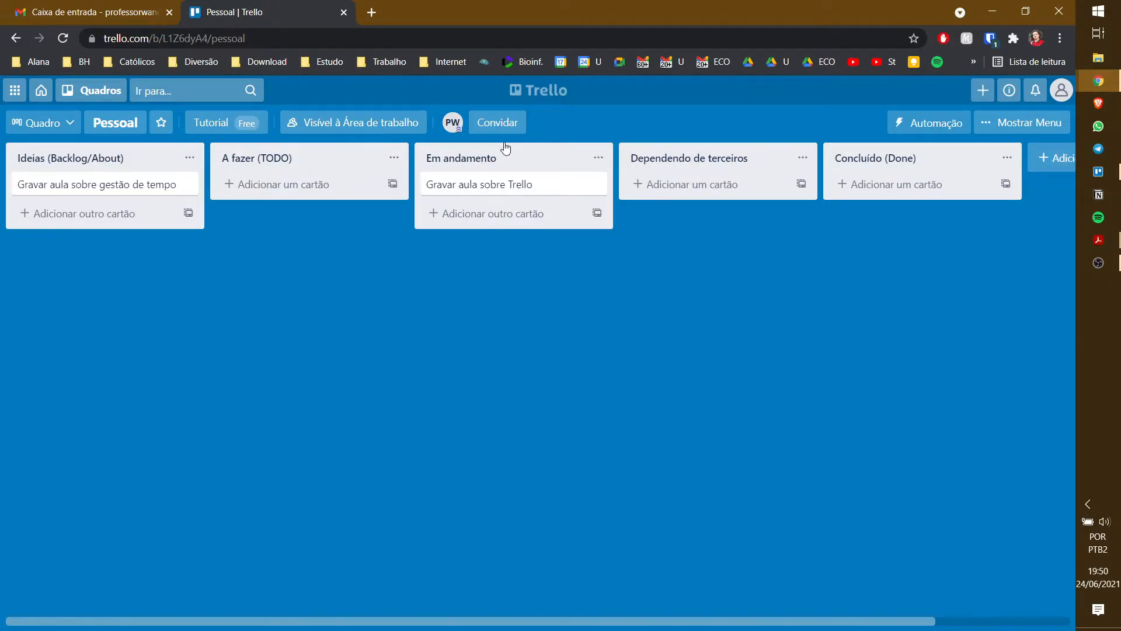
{"action": "left_click", "coordinate": [513, 130]}
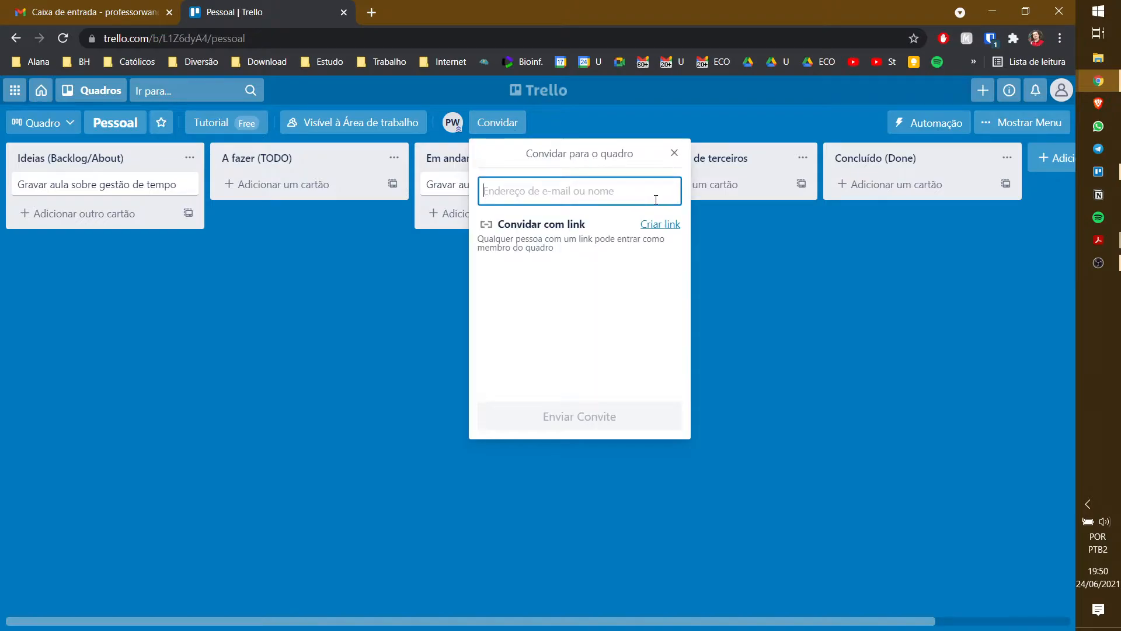
{"action": "left_click", "coordinate": [664, 229]}
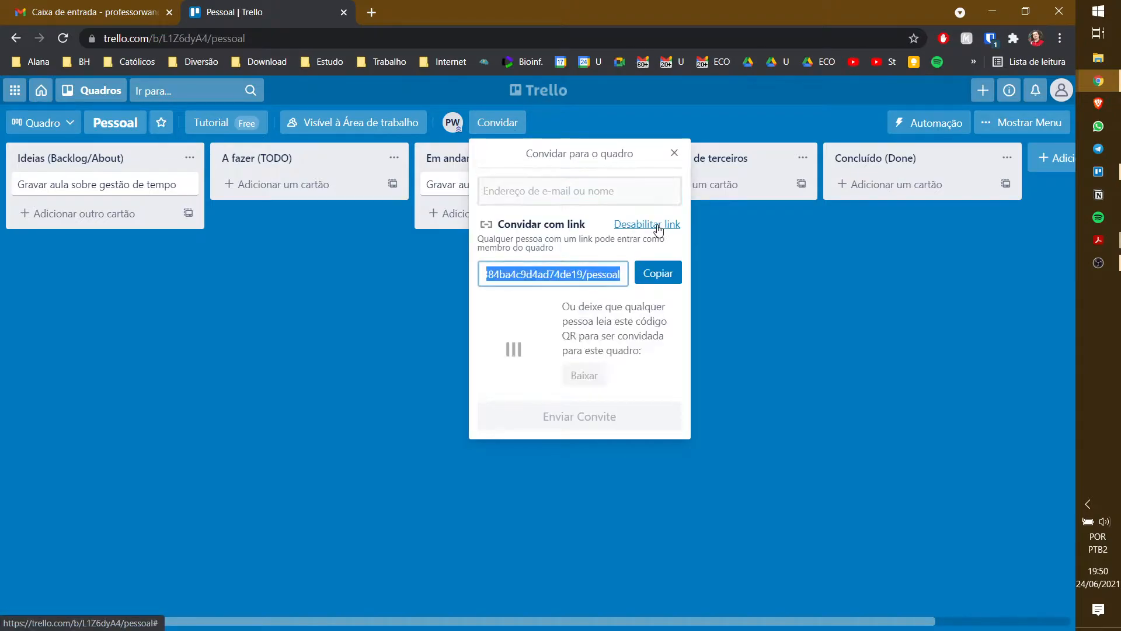
{"action": "left_click", "coordinate": [655, 274]}
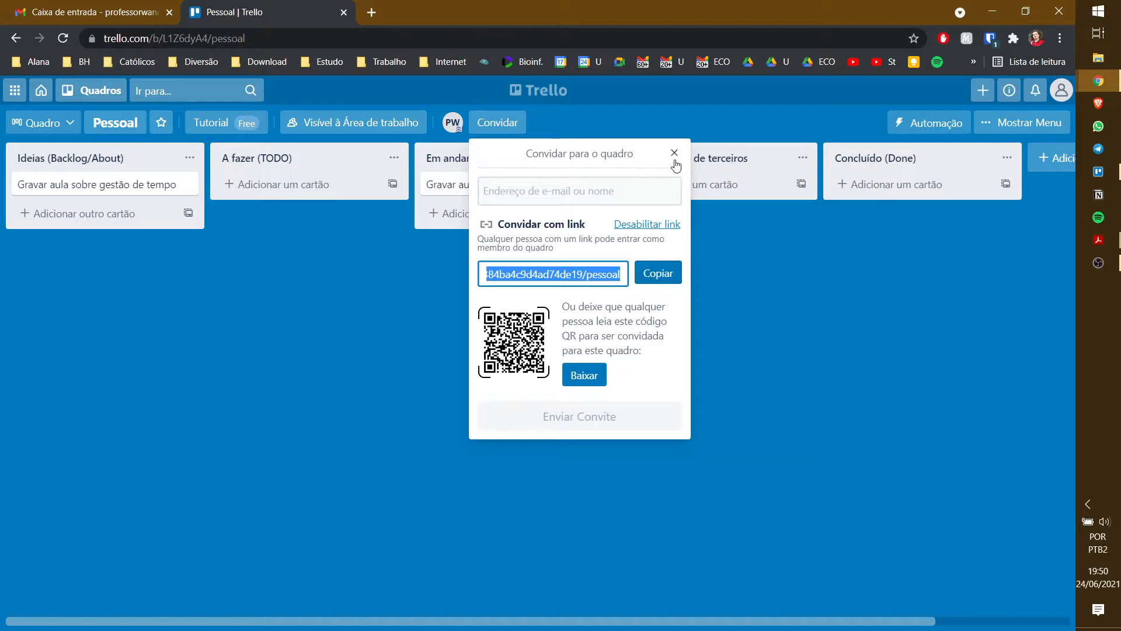
{"action": "left_click", "coordinate": [675, 153]}
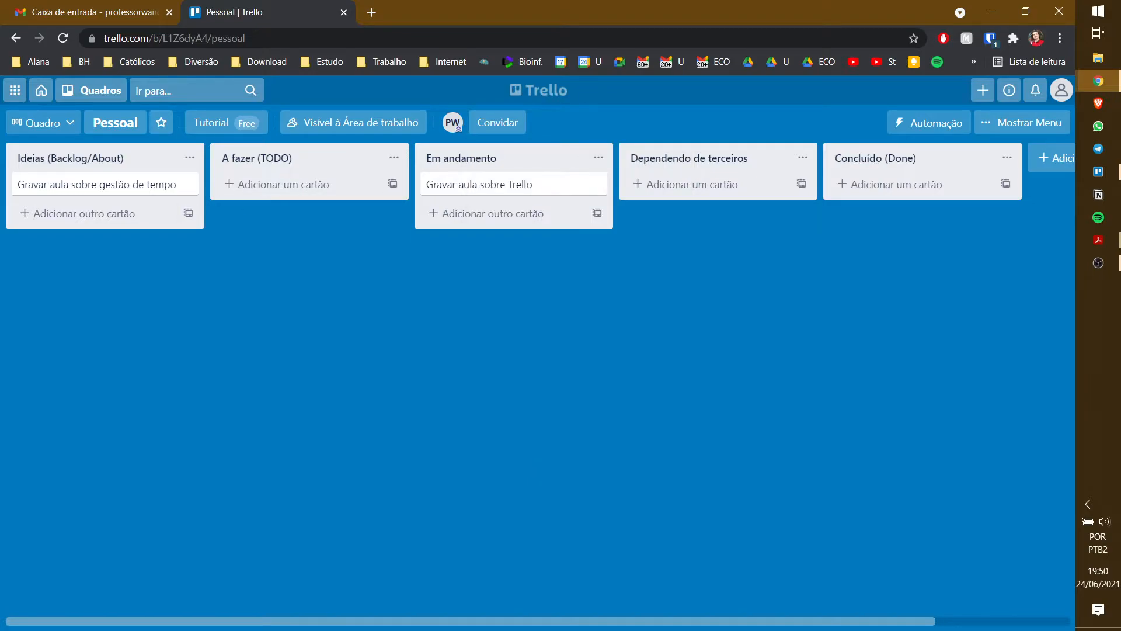
- Join the Pessoal board from the second account in the Trello desktop app
{"action": "key", "text": "alt+Tab"}
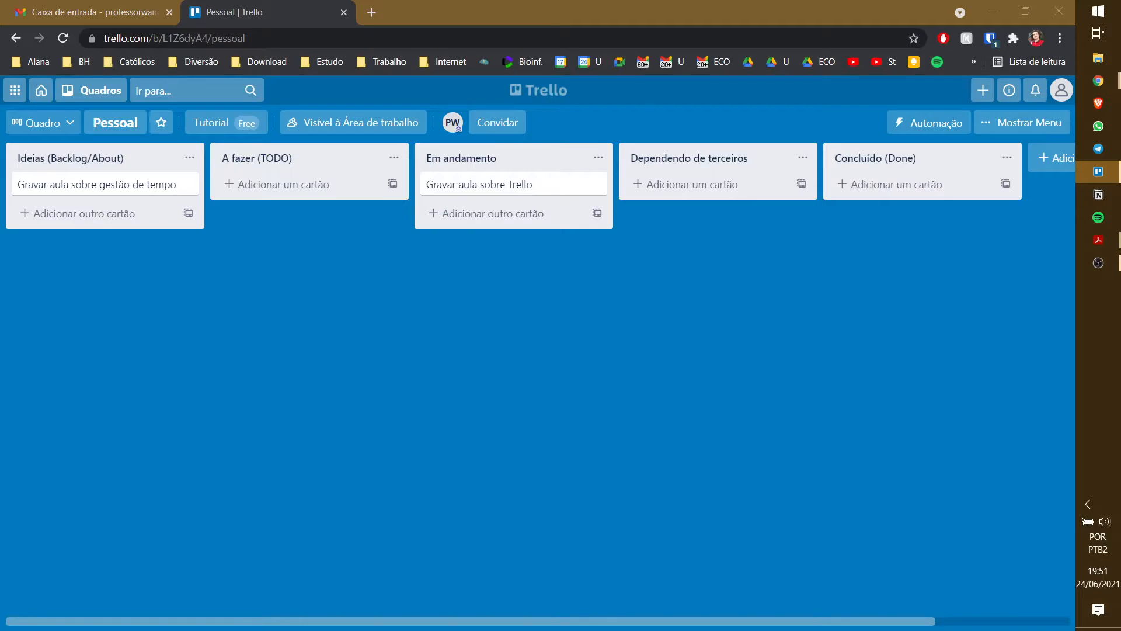
{"action": "left_click_drag", "start_coordinate": [0, 69], "coordinate": [544, 1]}
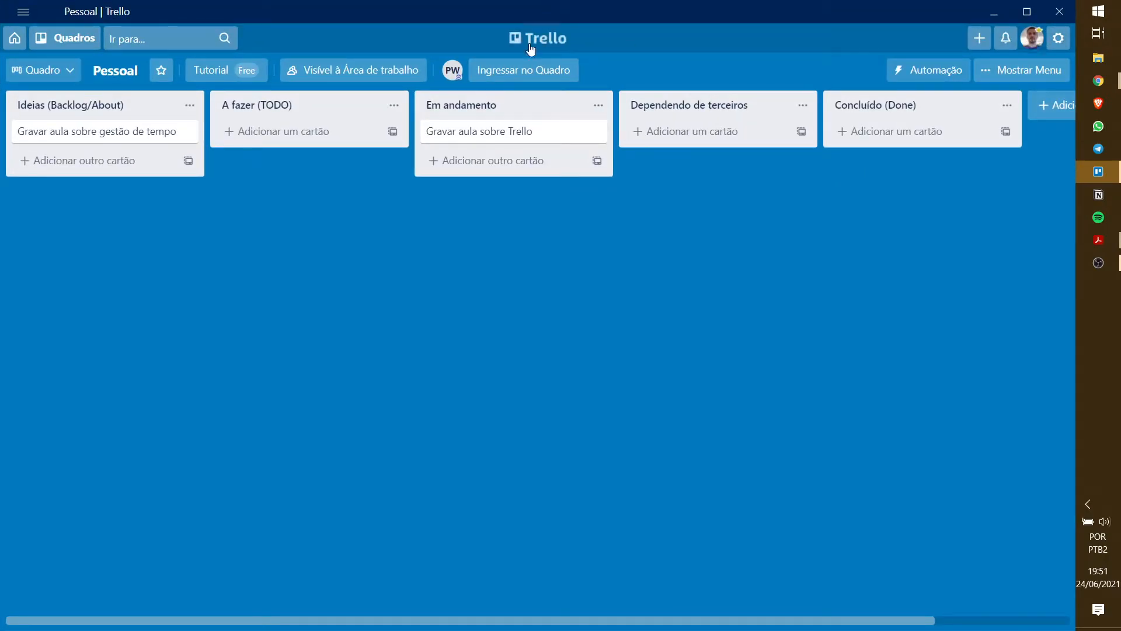
{"action": "left_click_drag", "start_coordinate": [536, 38], "coordinate": [0, 0]}
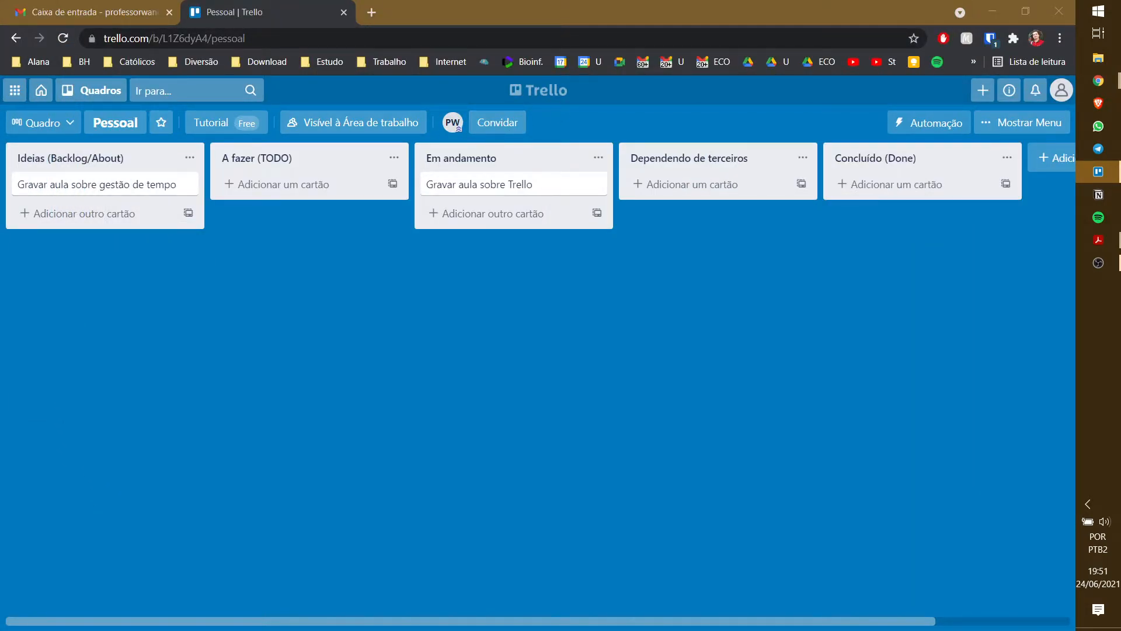
{"action": "left_click_drag", "start_coordinate": [0, 87], "coordinate": [631, 0]}
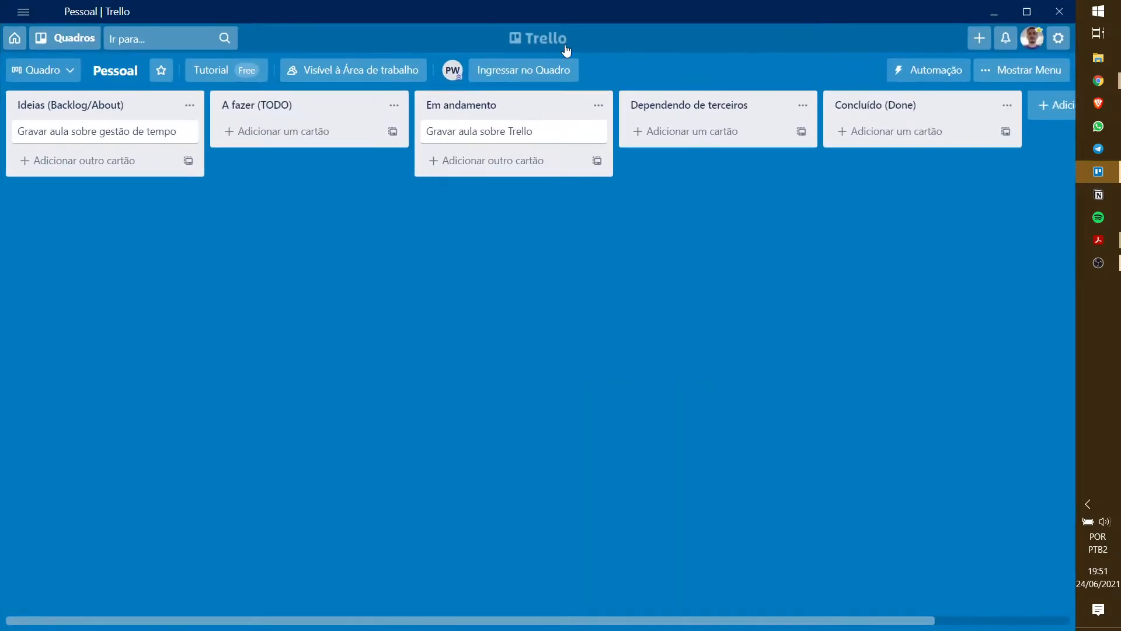
{"action": "left_click", "coordinate": [538, 71]}
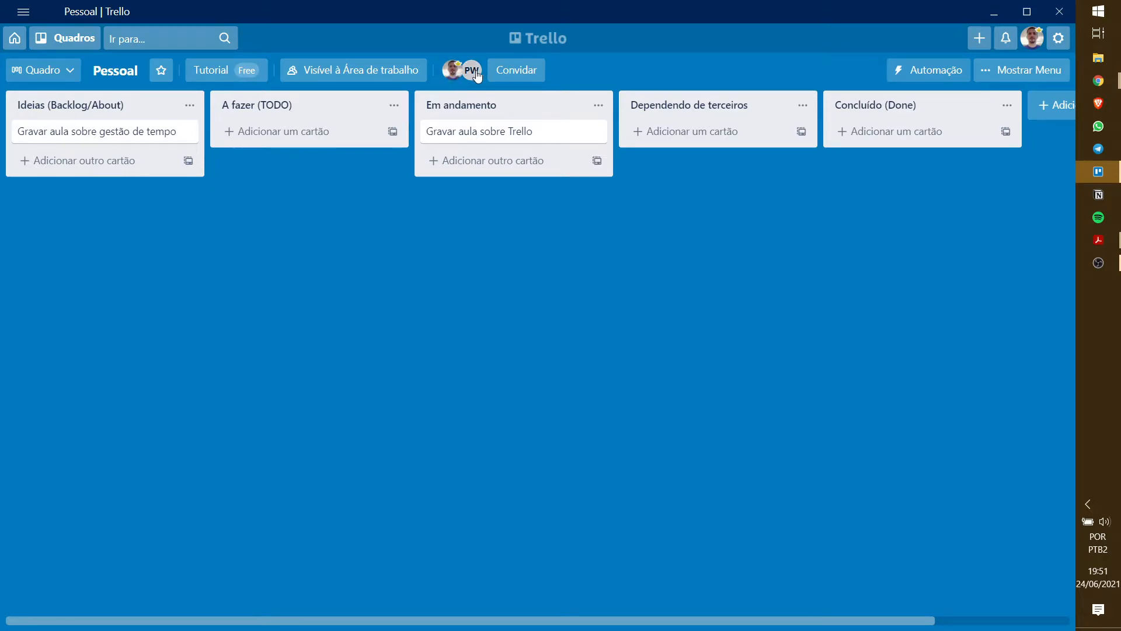
{"action": "left_click_drag", "start_coordinate": [507, 16], "coordinate": [0, 179]}
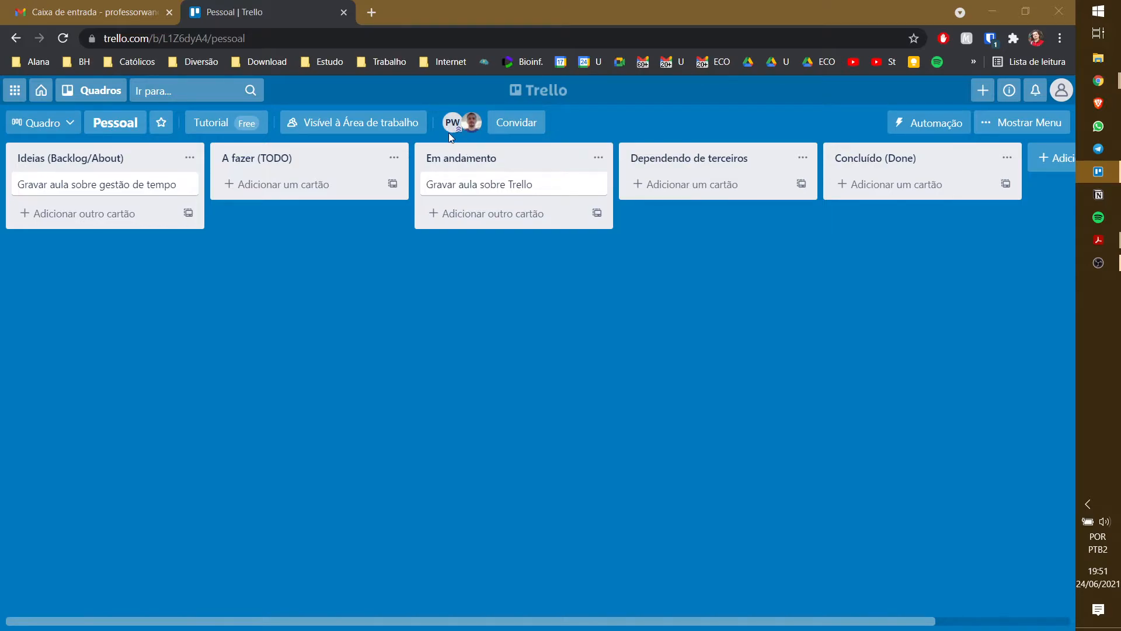
- Assign the board owner as a member of the Gravar aula sobre Trello card
{"action": "left_click", "coordinate": [489, 187]}
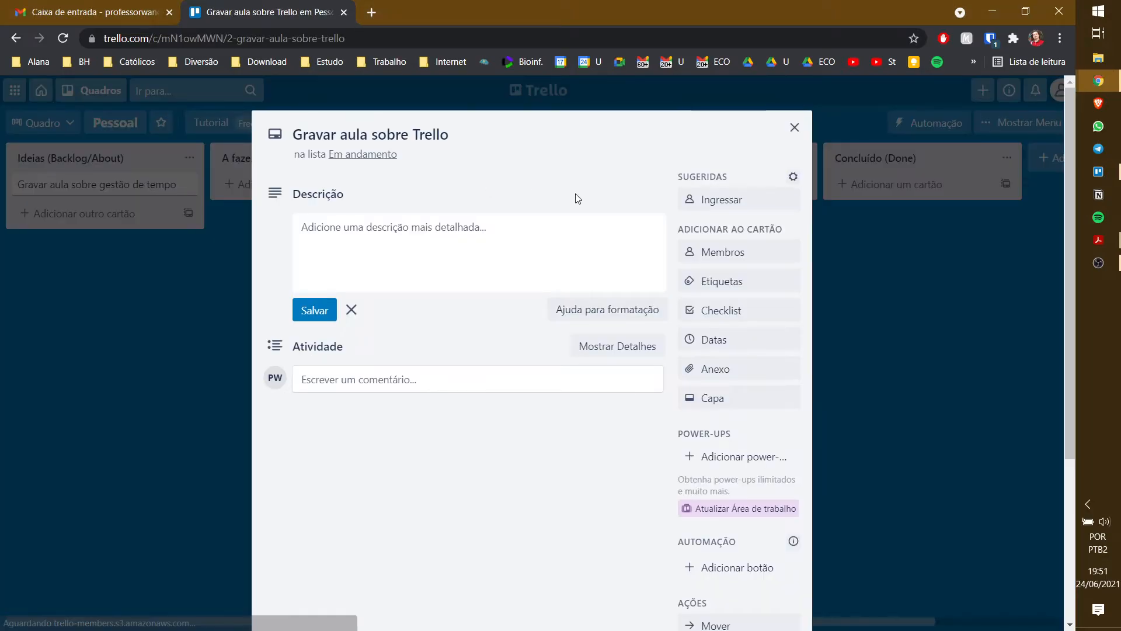
{"action": "left_click", "coordinate": [750, 252]}
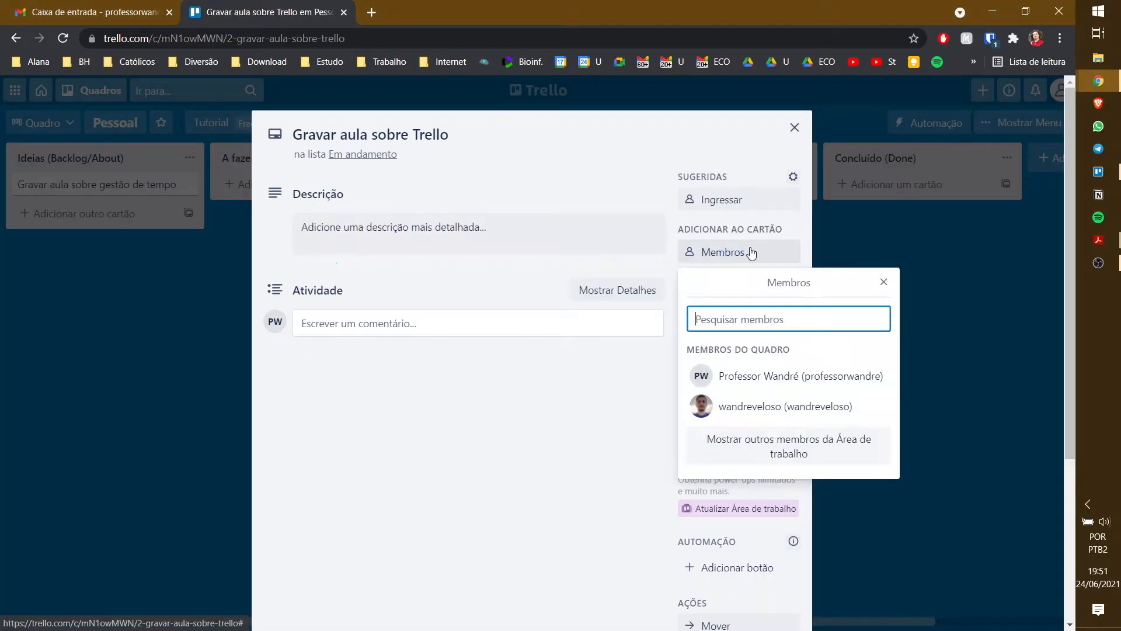
{"action": "left_click", "coordinate": [754, 378]}
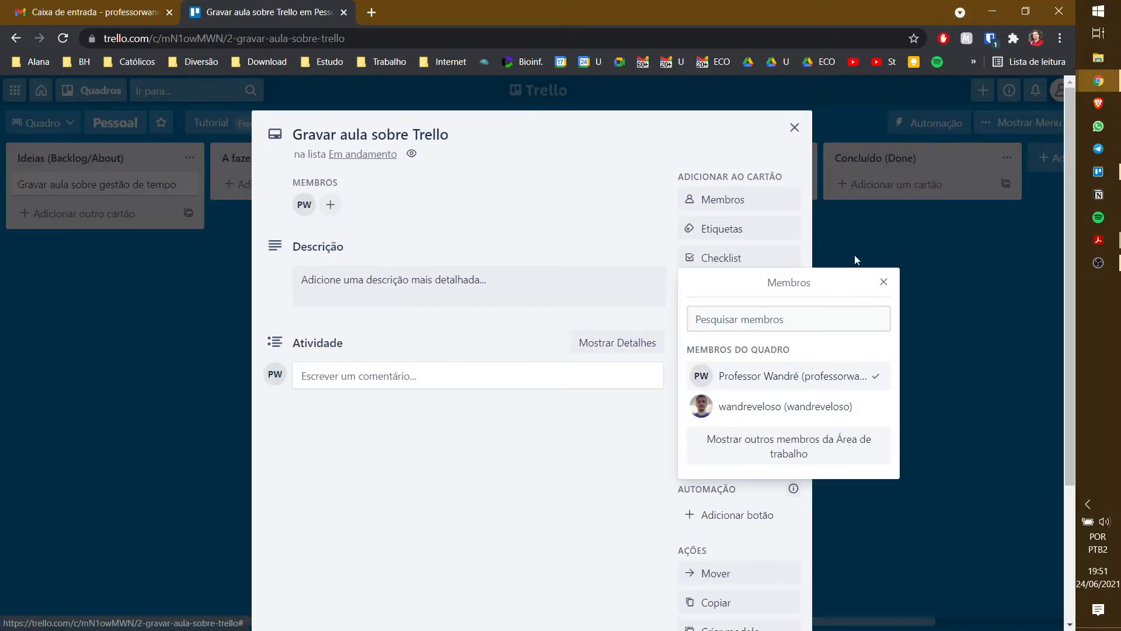
{"action": "left_click", "coordinate": [819, 188]}
{"action": "left_click", "coordinate": [794, 128]}
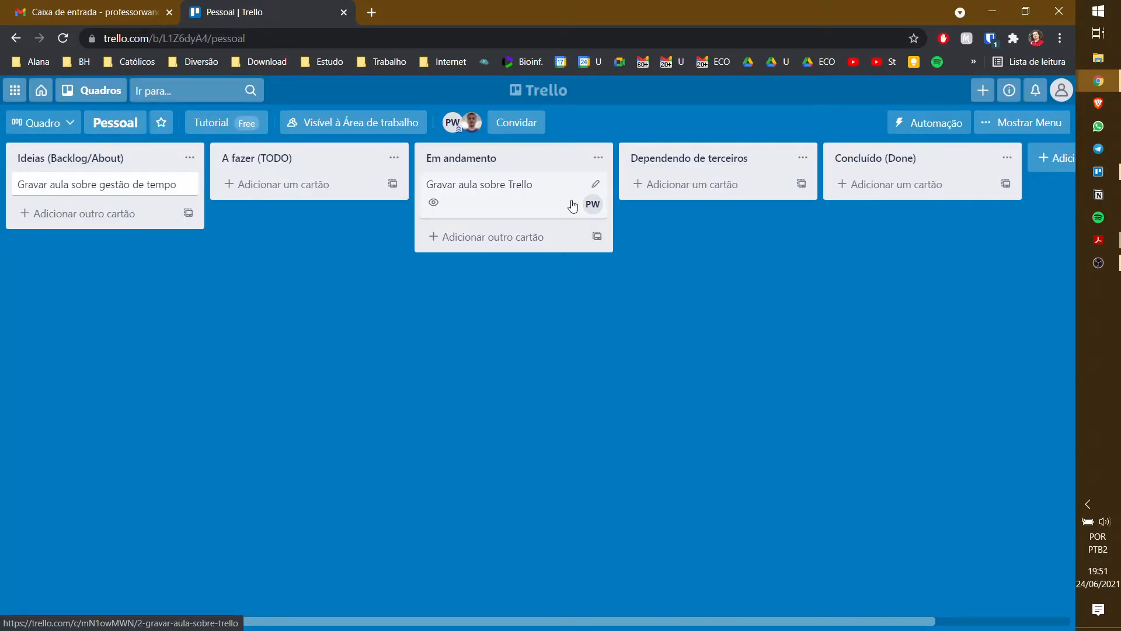
- Add an 'Editar aula sobre o Trello' card to the A fazer (TODO) list
{"action": "left_click", "coordinate": [307, 184]}
{"action": "type", "text": "Editar "}
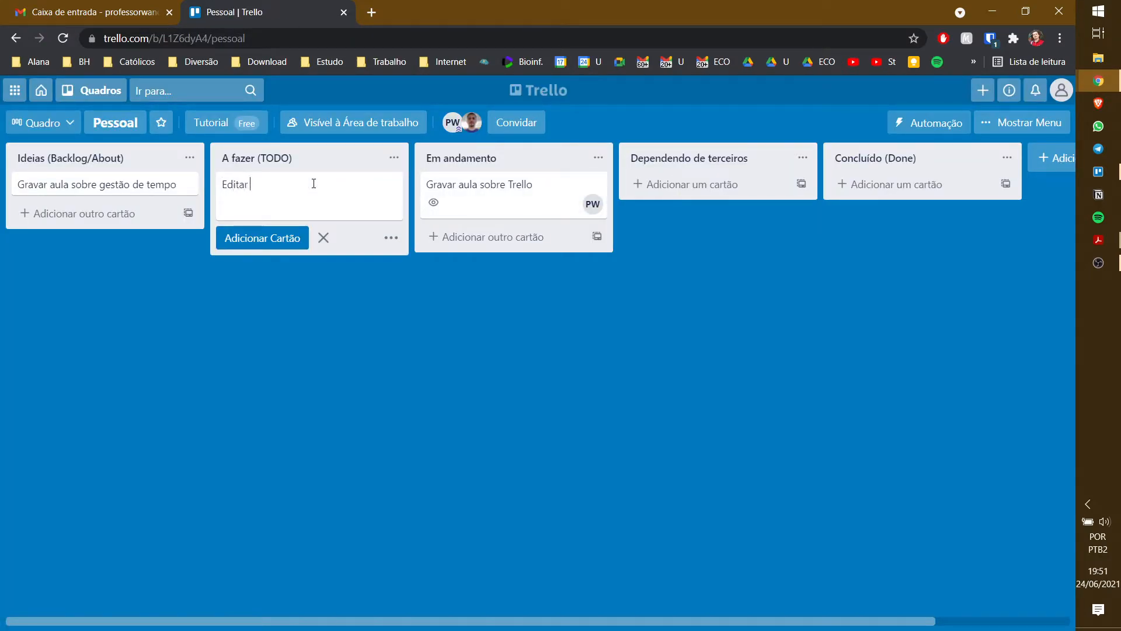
{"action": "type", "text": "aula do tre"}
{"action": "key", "text": "BackSpace"}
{"action": "key", "text": "BackSpace"}
{"action": "type", "text": "sobre o Trello"}
{"action": "left_click", "coordinate": [290, 236]}
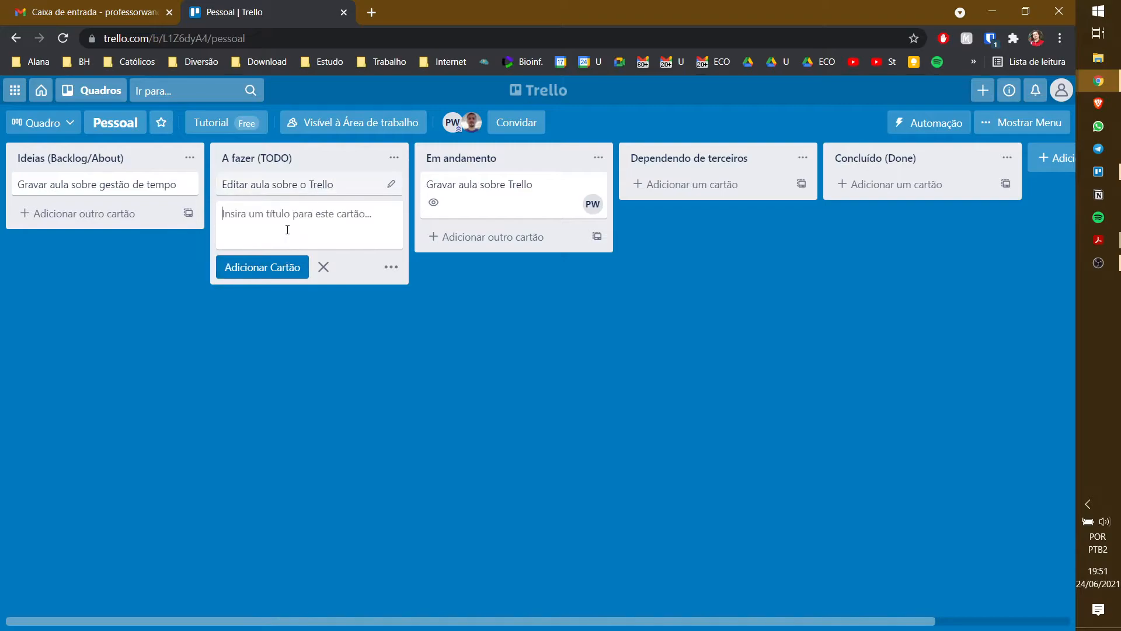
- Assign the second board member to the Editar aula sobre o Trello card
{"action": "left_click", "coordinate": [316, 186]}
{"action": "left_click", "coordinate": [728, 255]}
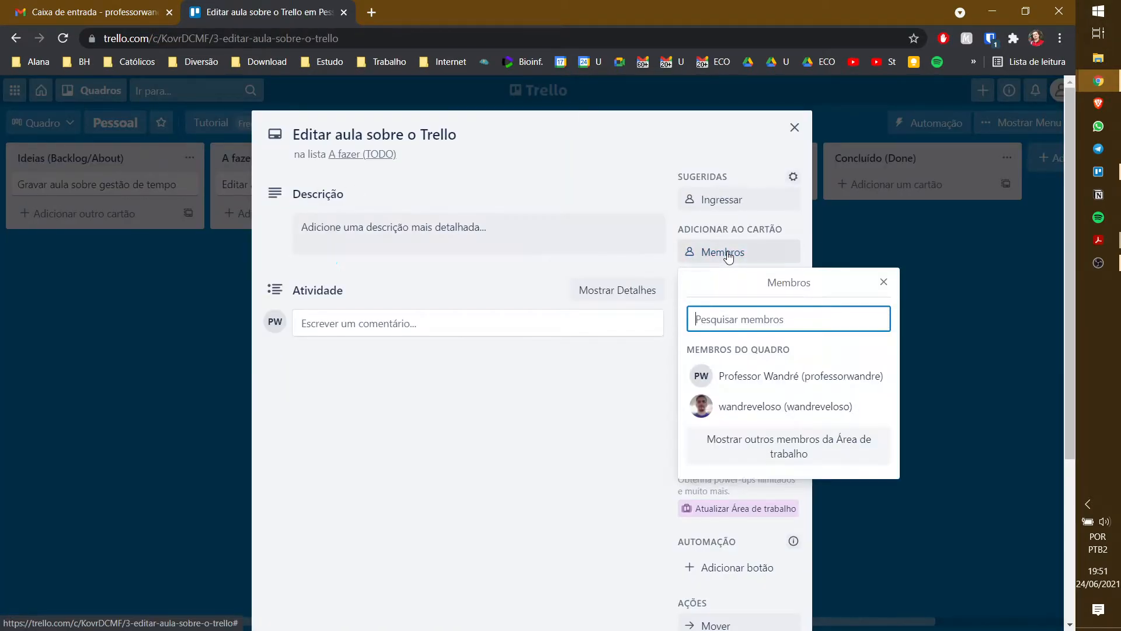
{"action": "left_click", "coordinate": [752, 401]}
{"action": "left_click", "coordinate": [665, 125]}
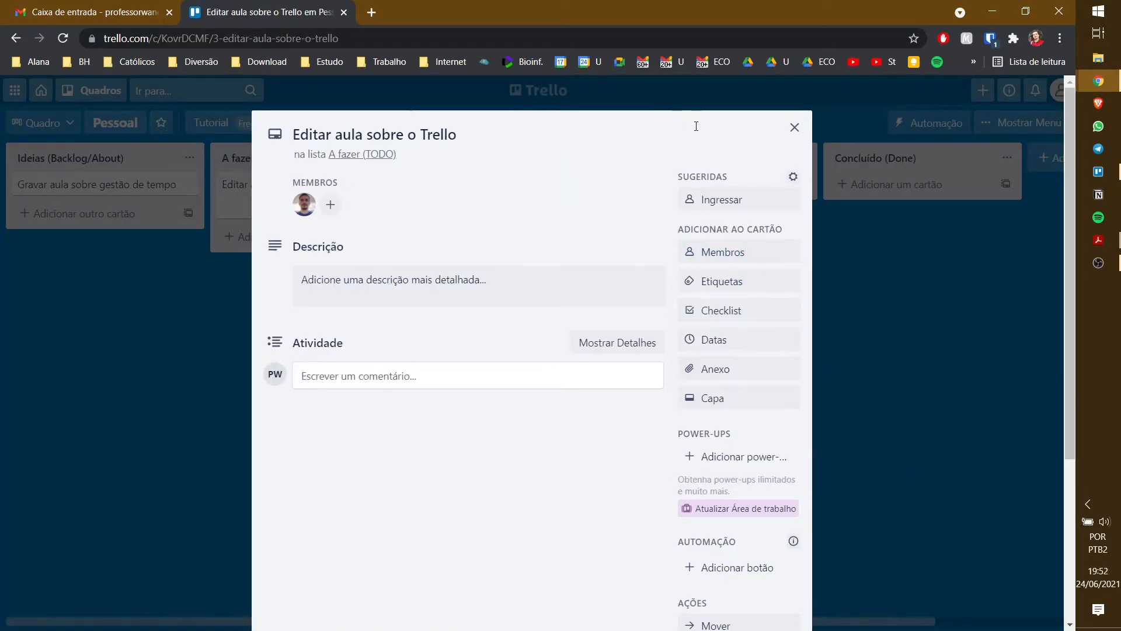
{"action": "left_click", "coordinate": [802, 129]}
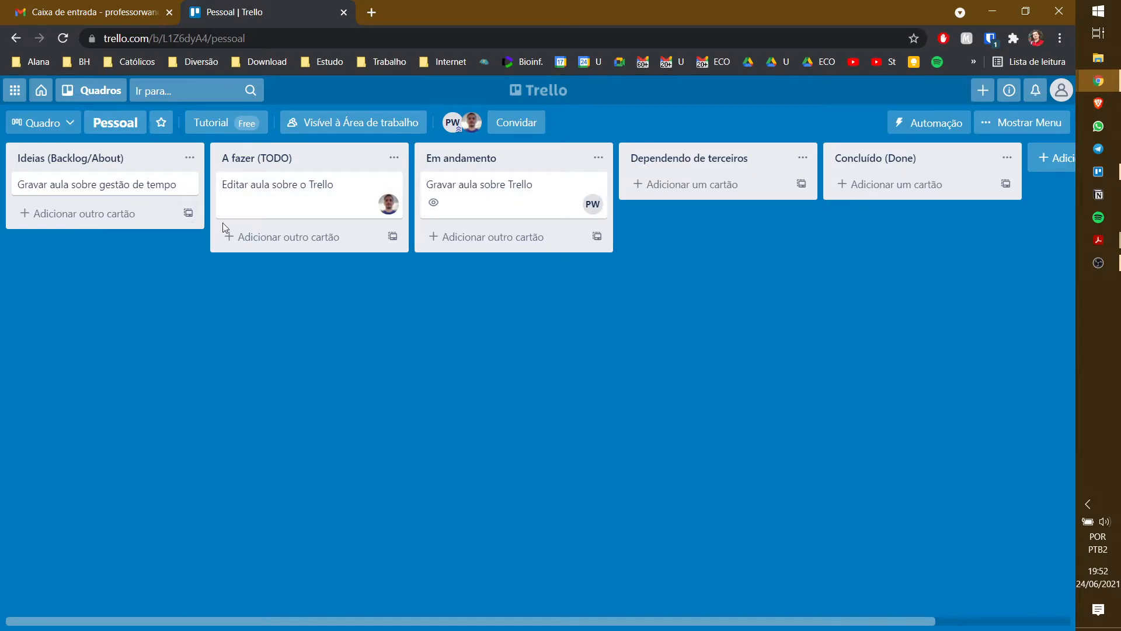
- Give Gravar aula sobre Trello a 24 June 20:10 due date with a 'Na hora de entrega' reminder
{"action": "left_click", "coordinate": [515, 198]}
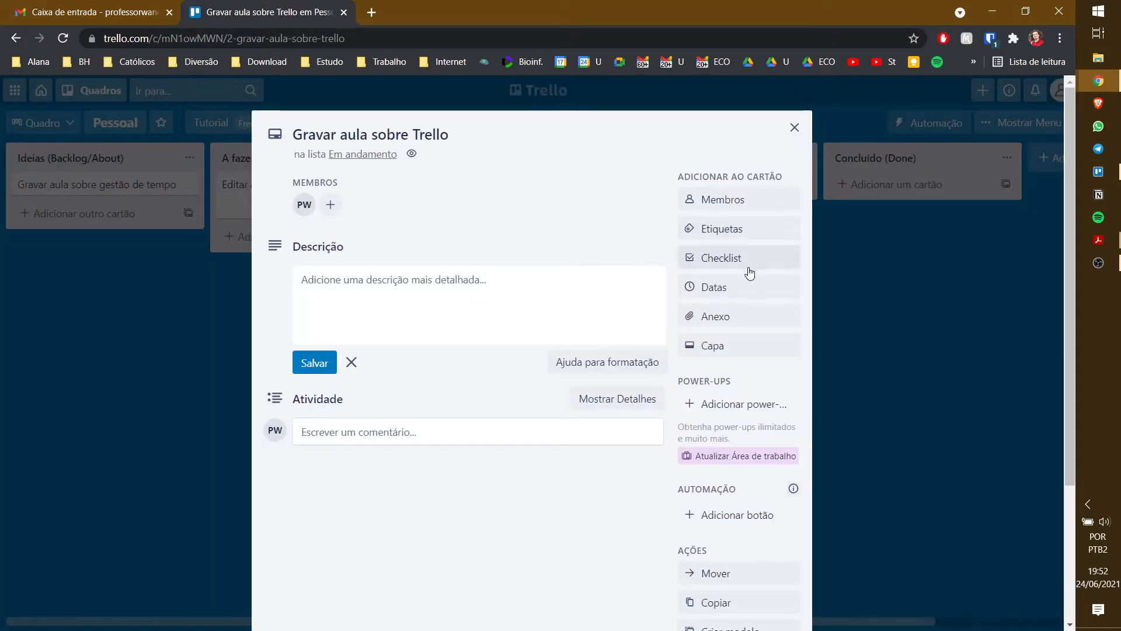
{"action": "left_click", "coordinate": [737, 288]}
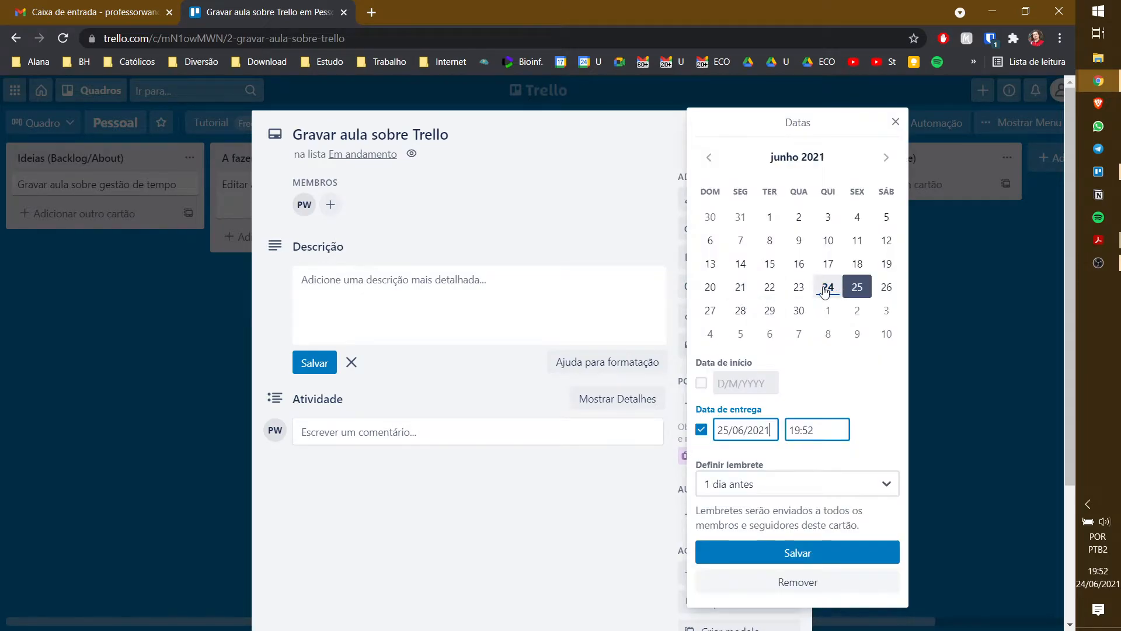
{"action": "left_click", "coordinate": [825, 289]}
{"action": "double_click", "coordinate": [822, 430]}
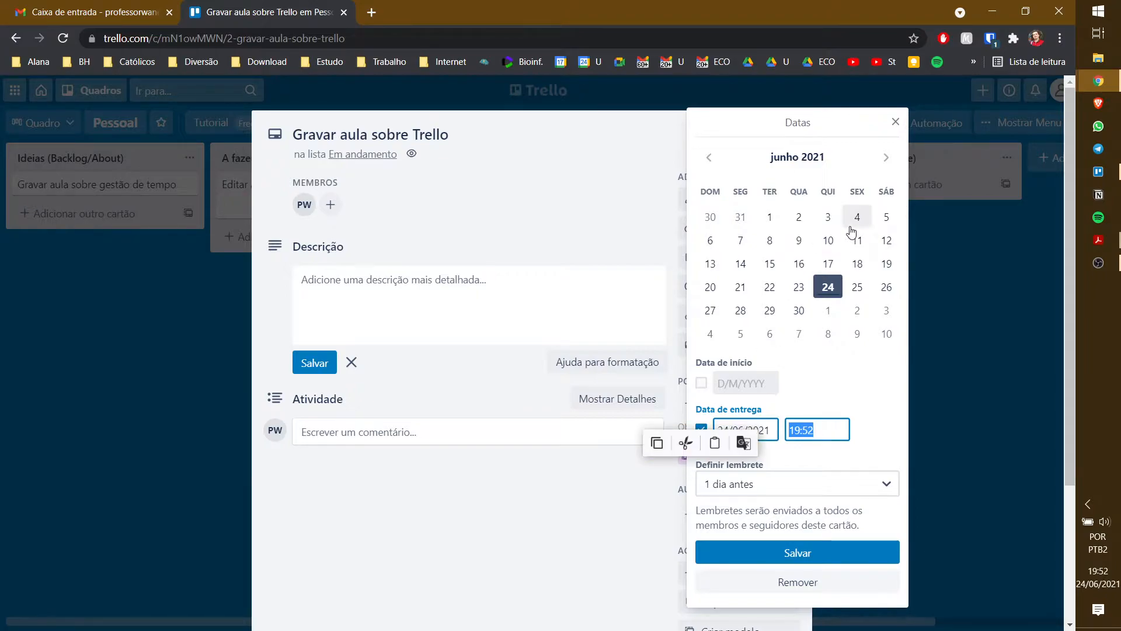
{"action": "type", "text": "200"}
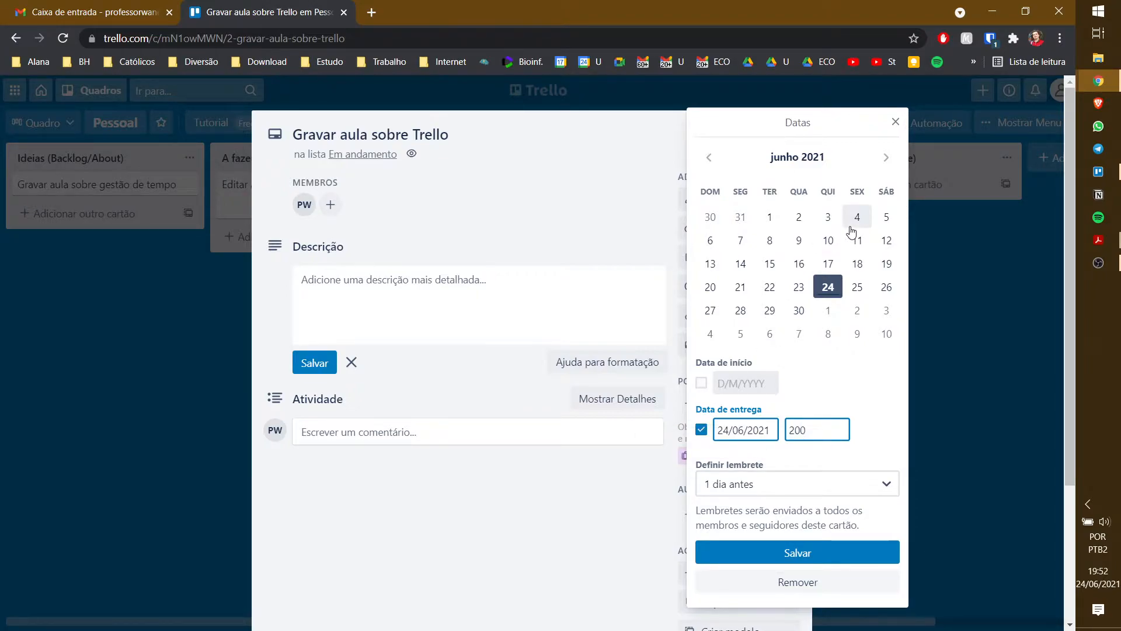
{"action": "key", "text": "BackSpace"}
{"action": "type", "text": "10"}
{"action": "key", "text": "Tab"}
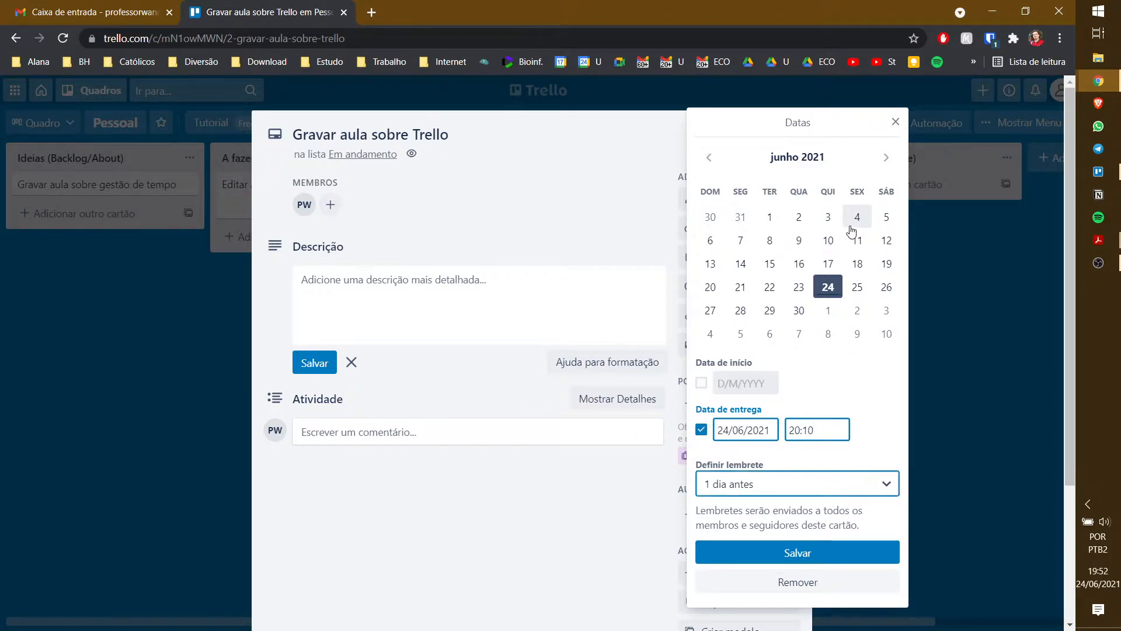
{"action": "left_click", "coordinate": [811, 490]}
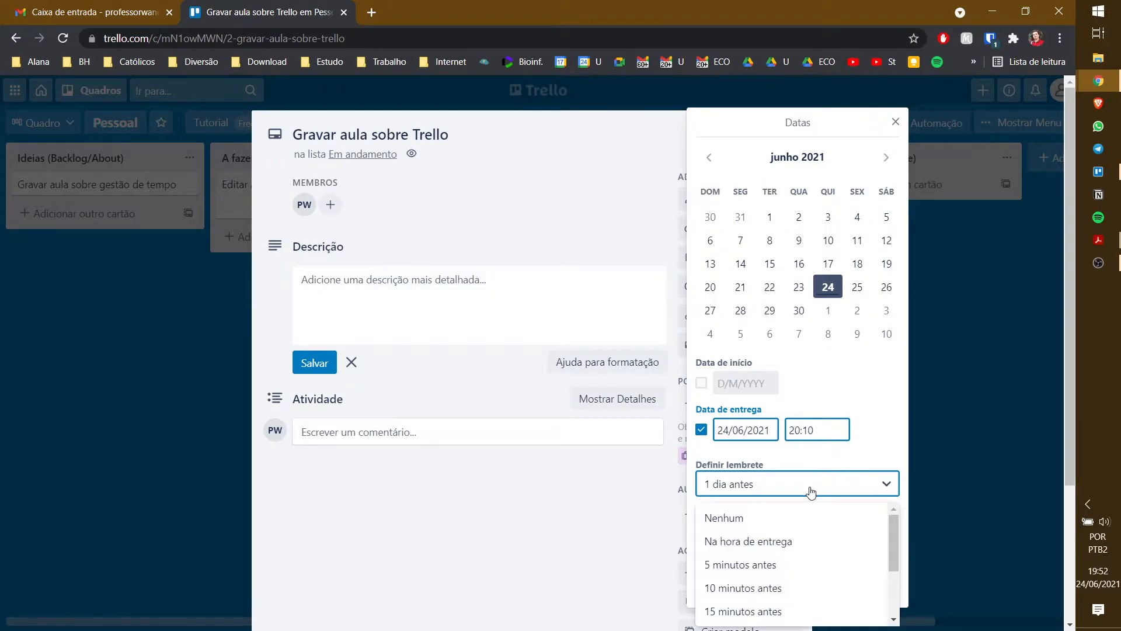
{"action": "left_click", "coordinate": [777, 539]}
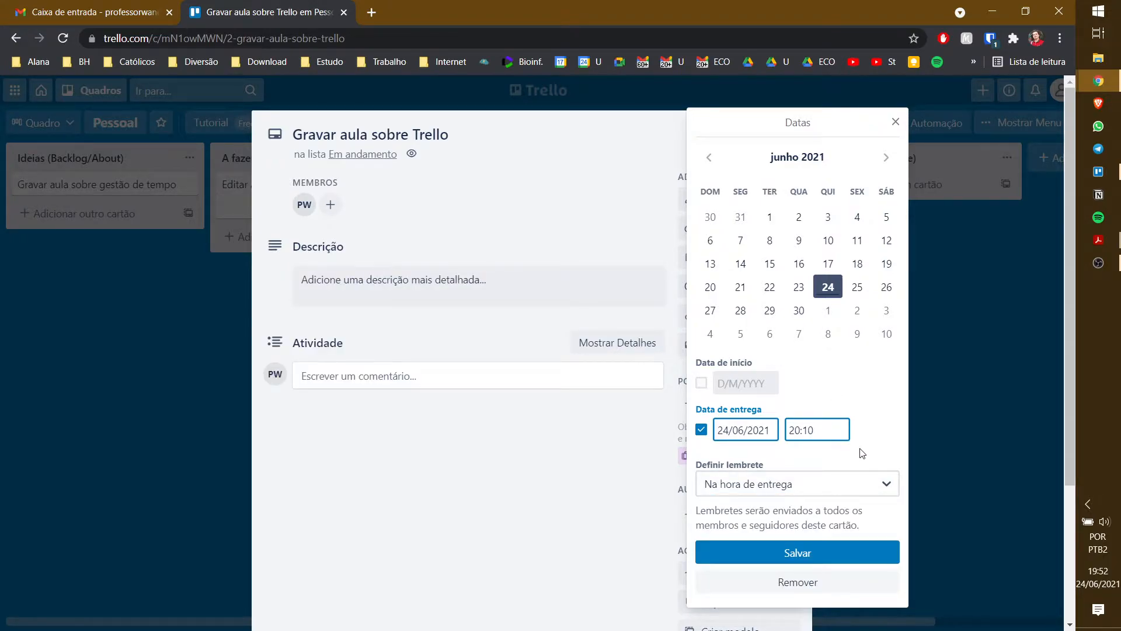
{"action": "left_click", "coordinate": [796, 553]}
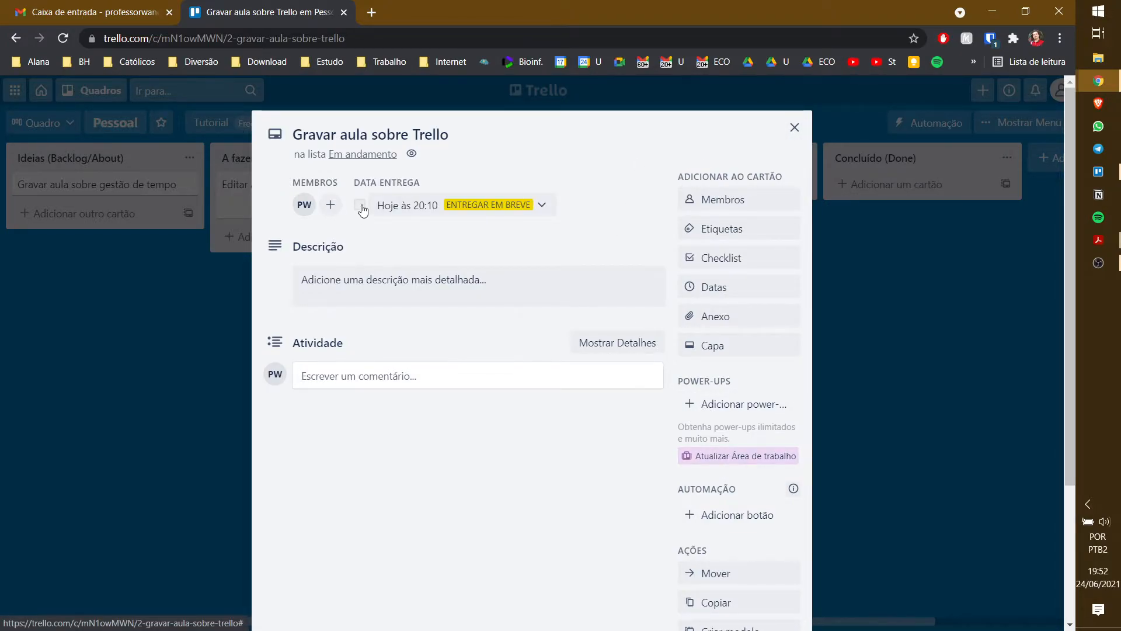
{"action": "left_click", "coordinate": [794, 128]}
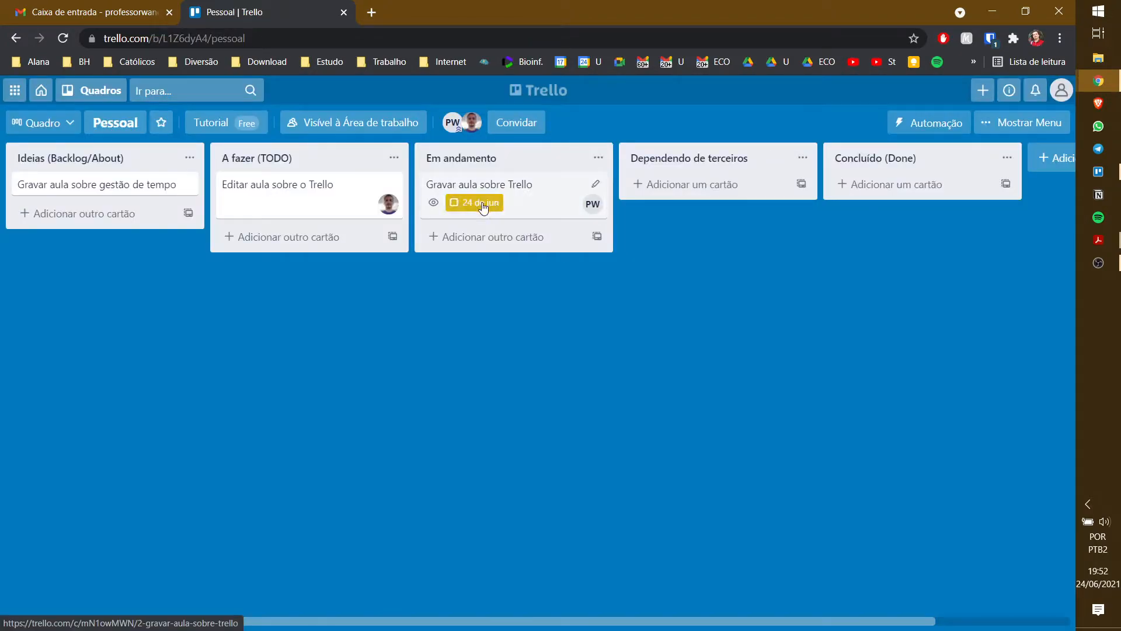
- Set Editar aula sobre o Trello due 25 June 20:10 with a '2 horas antes' reminder
{"action": "left_click", "coordinate": [302, 201]}
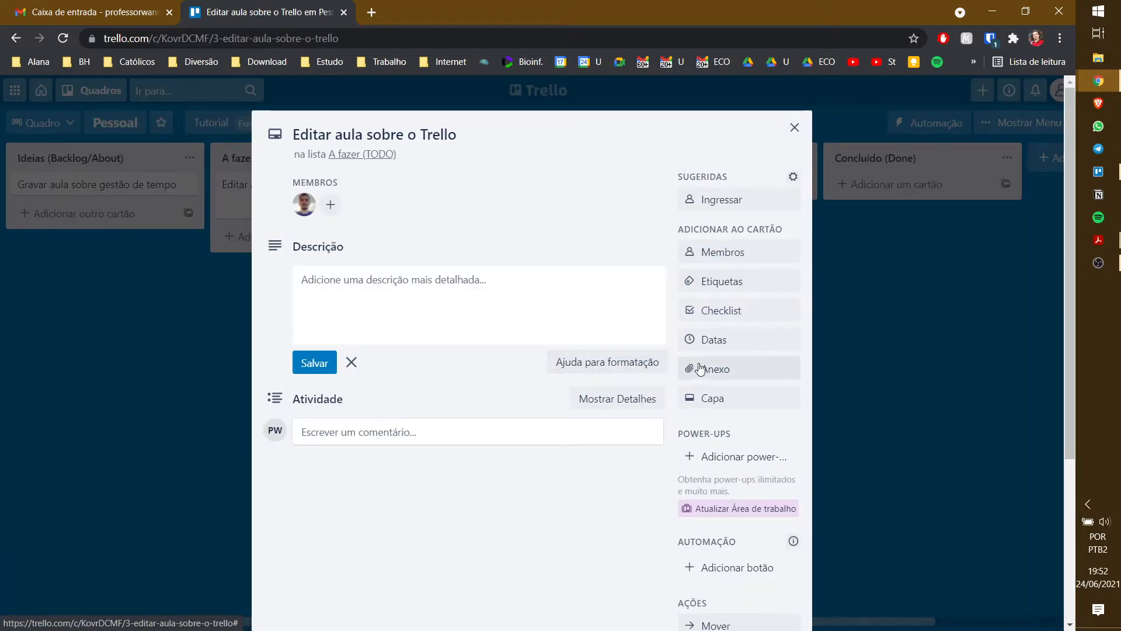
{"action": "left_click", "coordinate": [731, 340]}
{"action": "left_click", "coordinate": [857, 287]}
{"action": "left_click", "coordinate": [823, 430]}
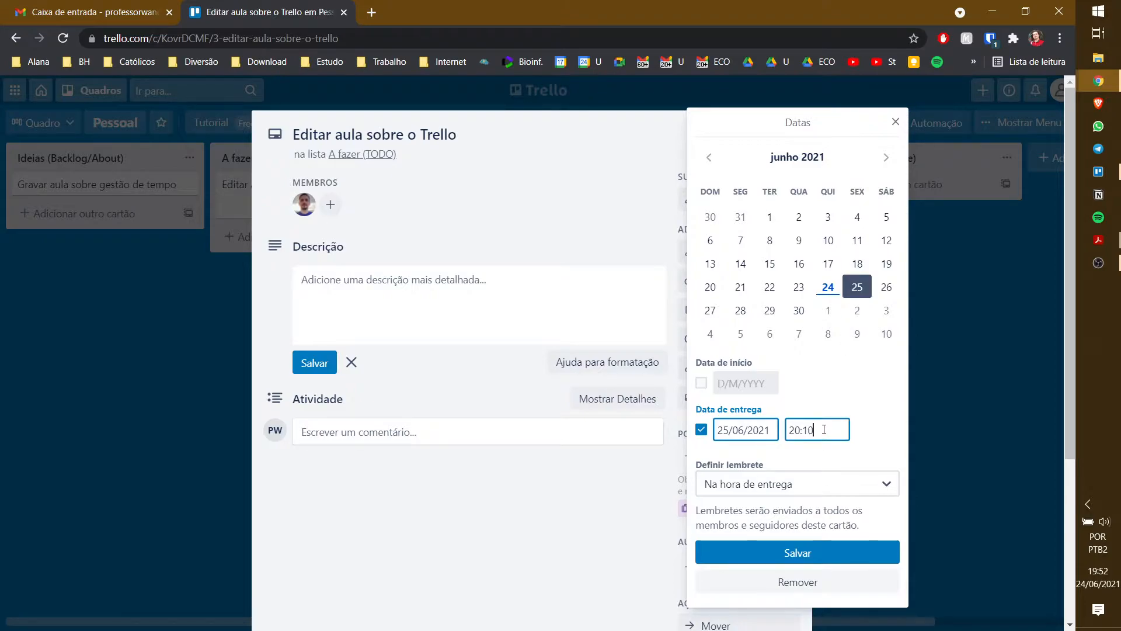
{"action": "left_click", "coordinate": [811, 489]}
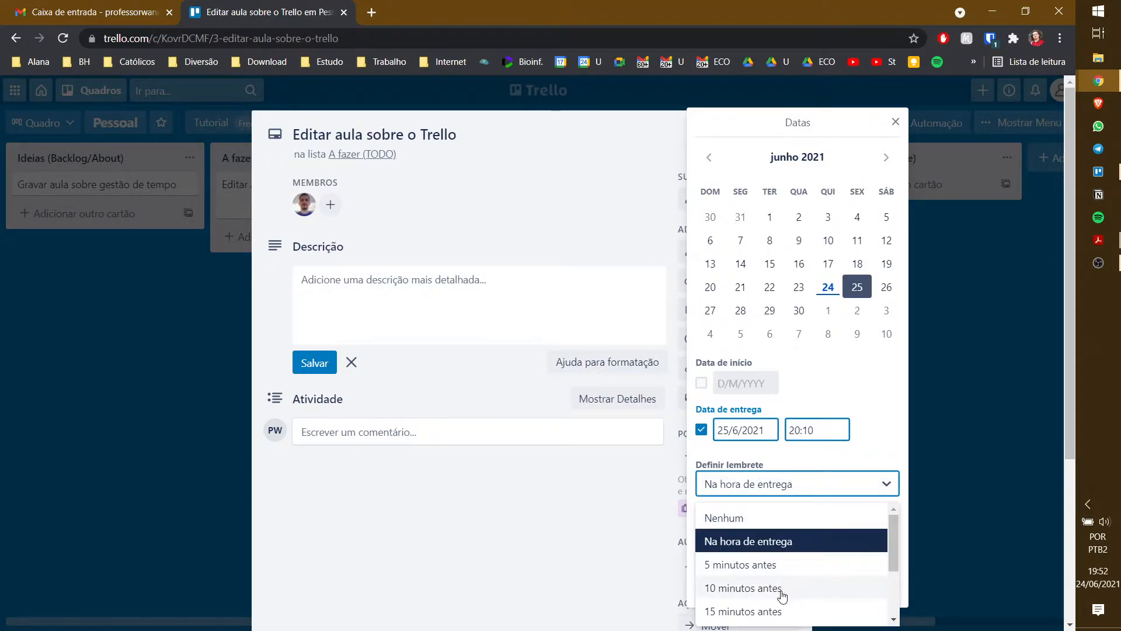
{"action": "scroll", "coordinate": [780, 595], "scroll_direction": "down", "scroll_amount": 2}
{"action": "left_click", "coordinate": [792, 558]}
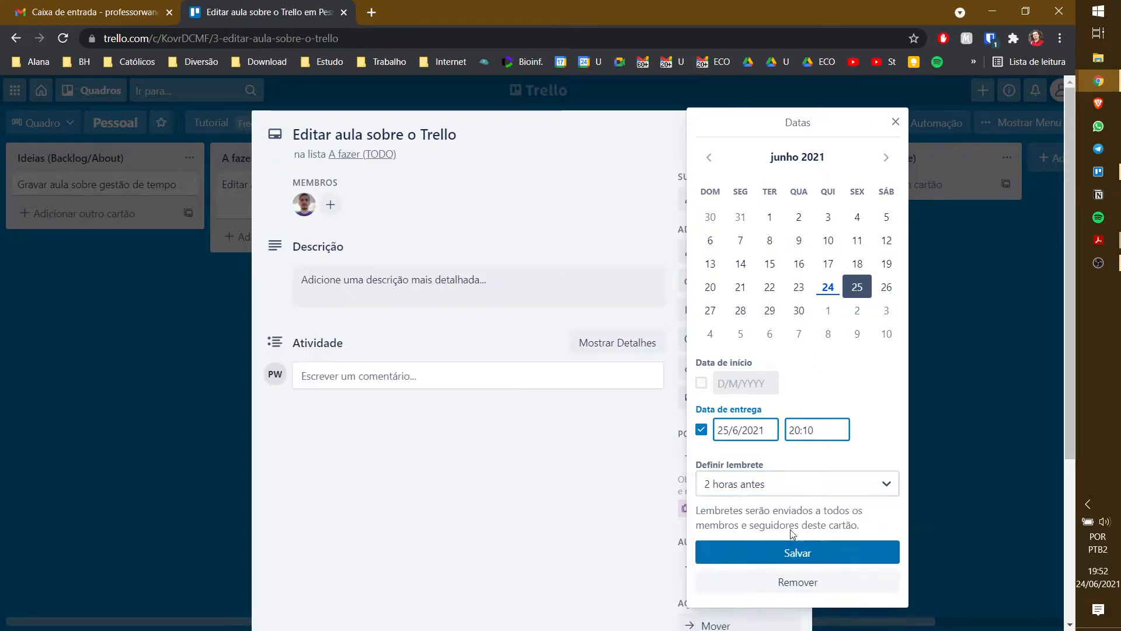
{"action": "left_click", "coordinate": [812, 556]}
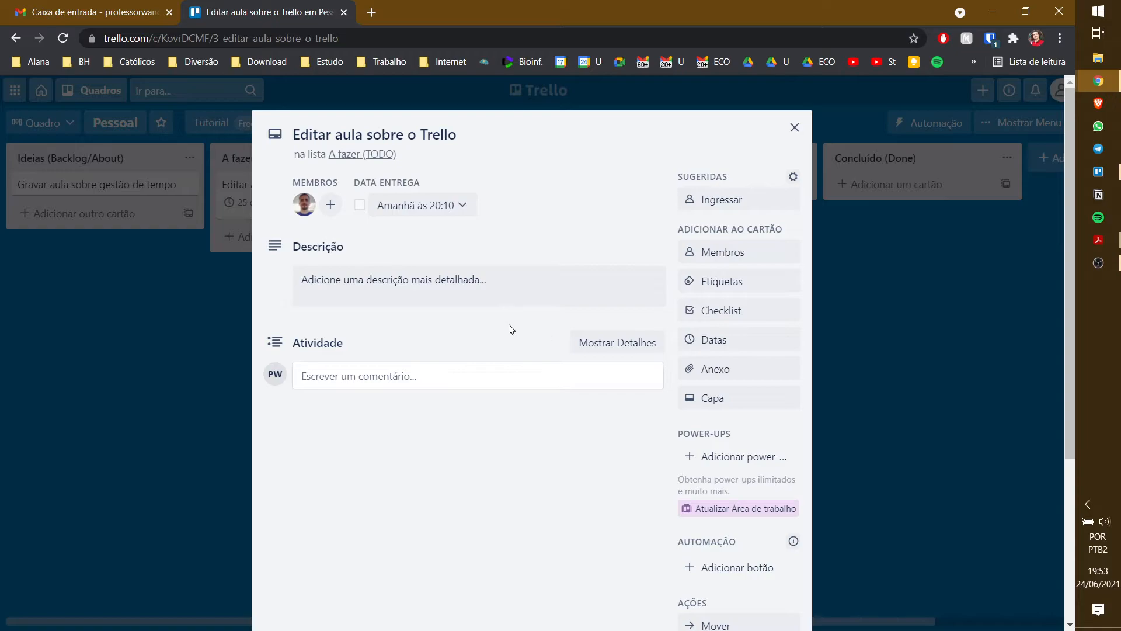
{"action": "left_click", "coordinate": [794, 127]}
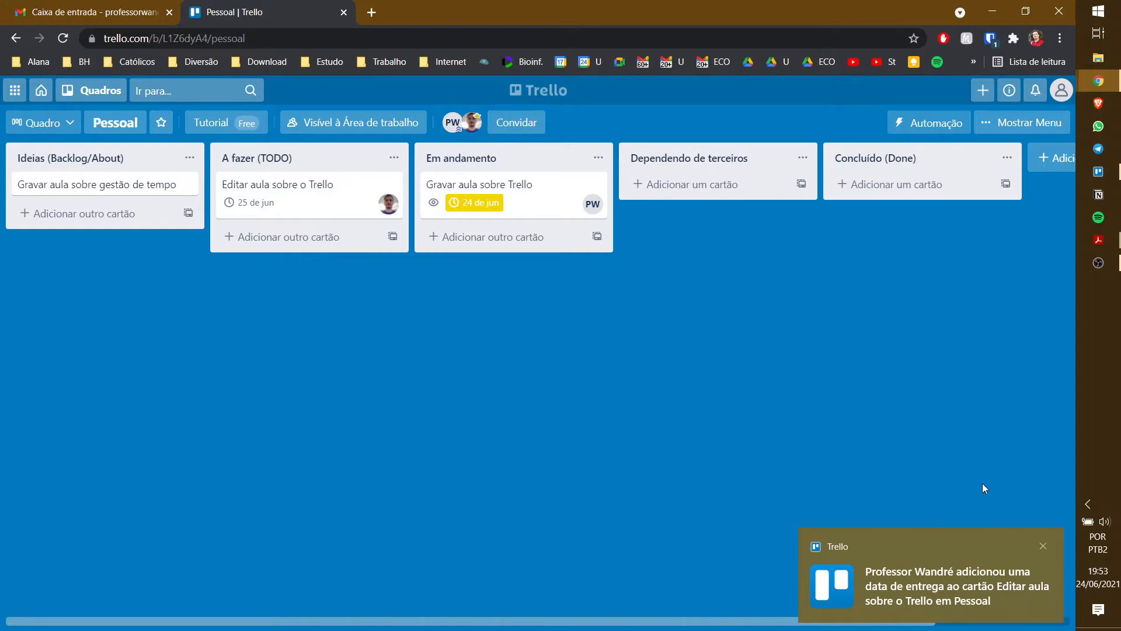
{"action": "left_click", "coordinate": [1042, 546]}
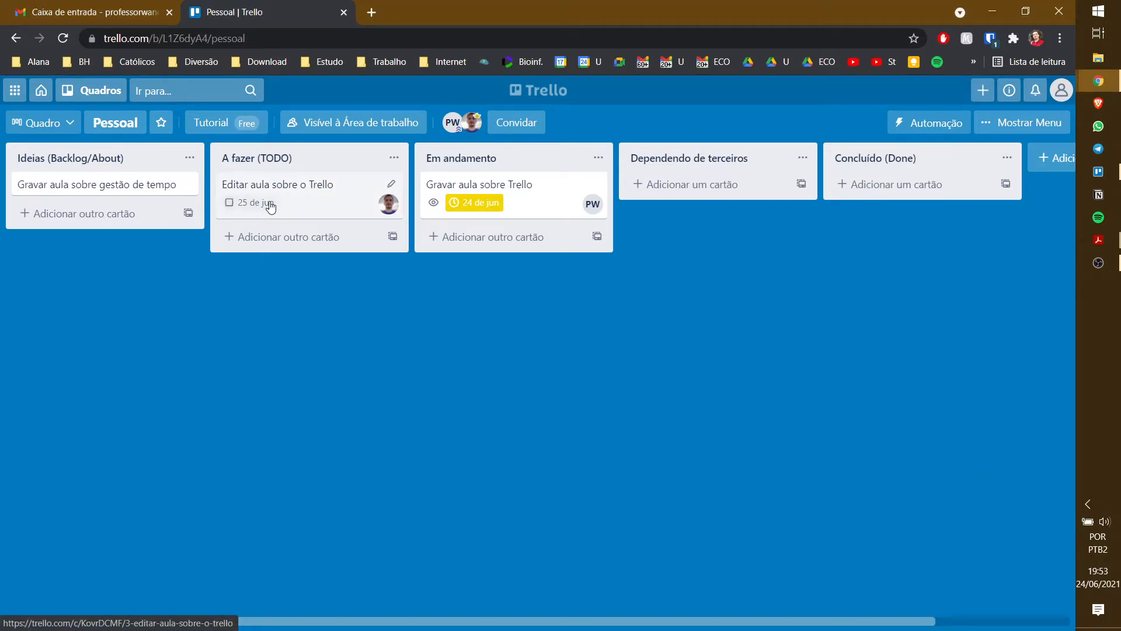
- Create a checklist with Pegar arquivo bruto, Importar no software de edição and Limpar ruído
{"action": "left_click", "coordinate": [308, 194]}
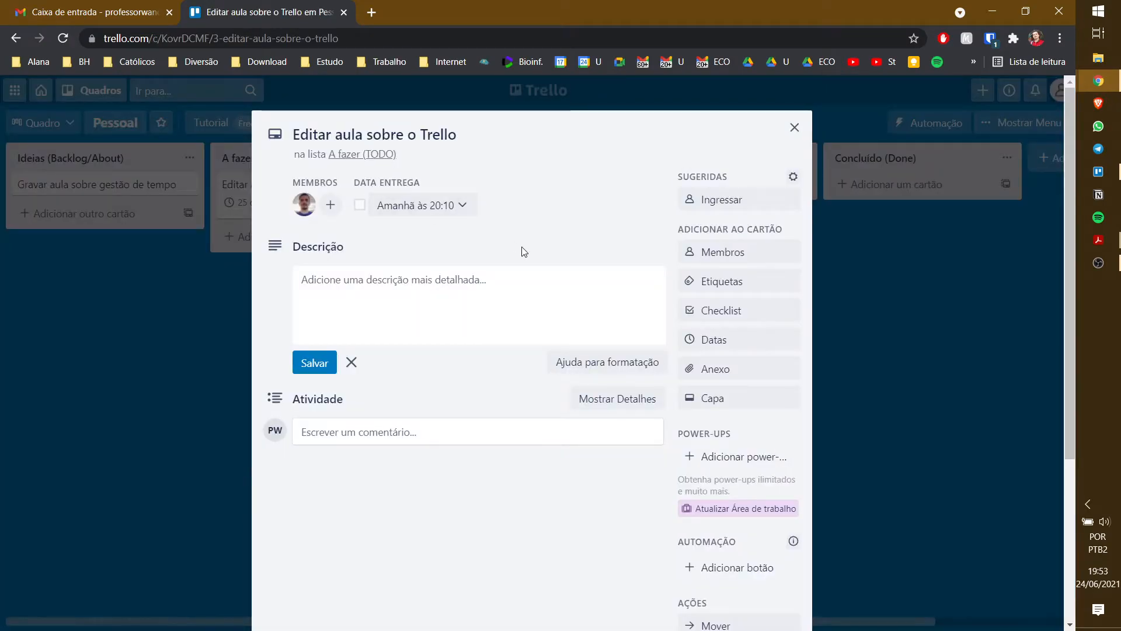
{"action": "left_click", "coordinate": [758, 314]}
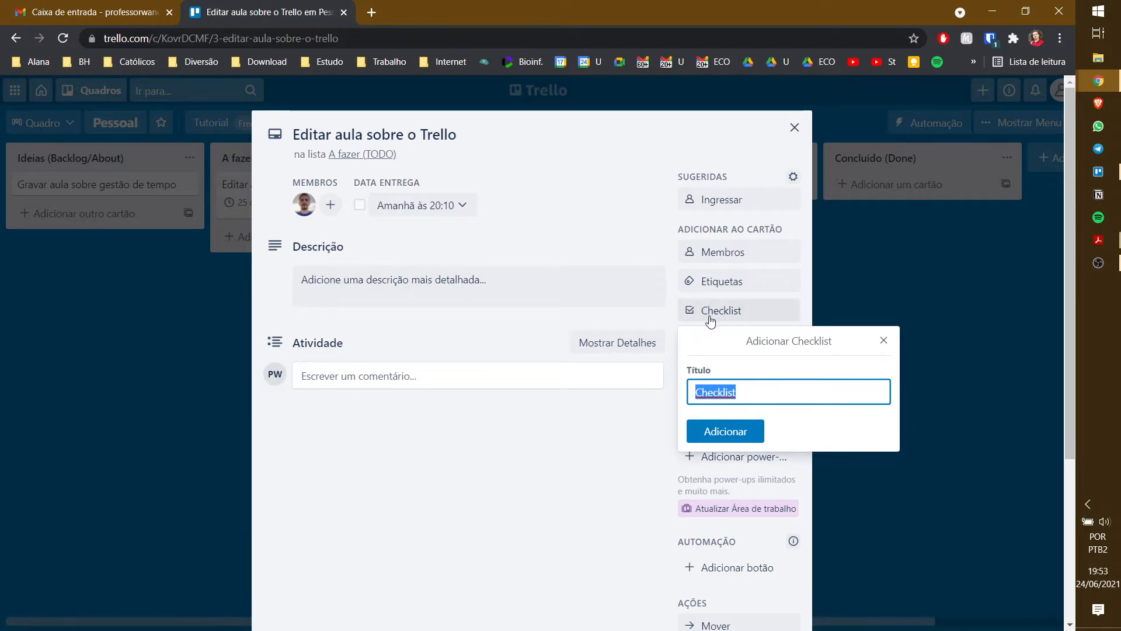
{"action": "left_click", "coordinate": [737, 425]}
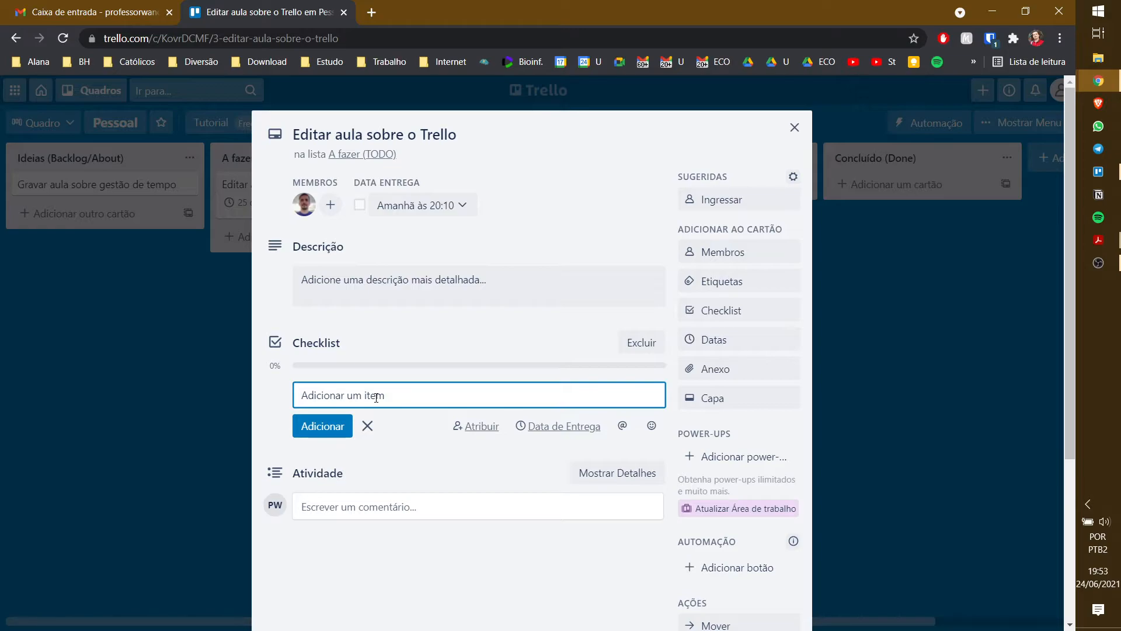
{"action": "type", "text": "Pegar aarqu"}
{"action": "key", "text": "BackSpace"}
{"action": "key", "text": "BackSpace"}
{"action": "key", "text": "BackSpace"}
{"action": "type", "text": "ivo b"}
{"action": "key", "text": "Return"}
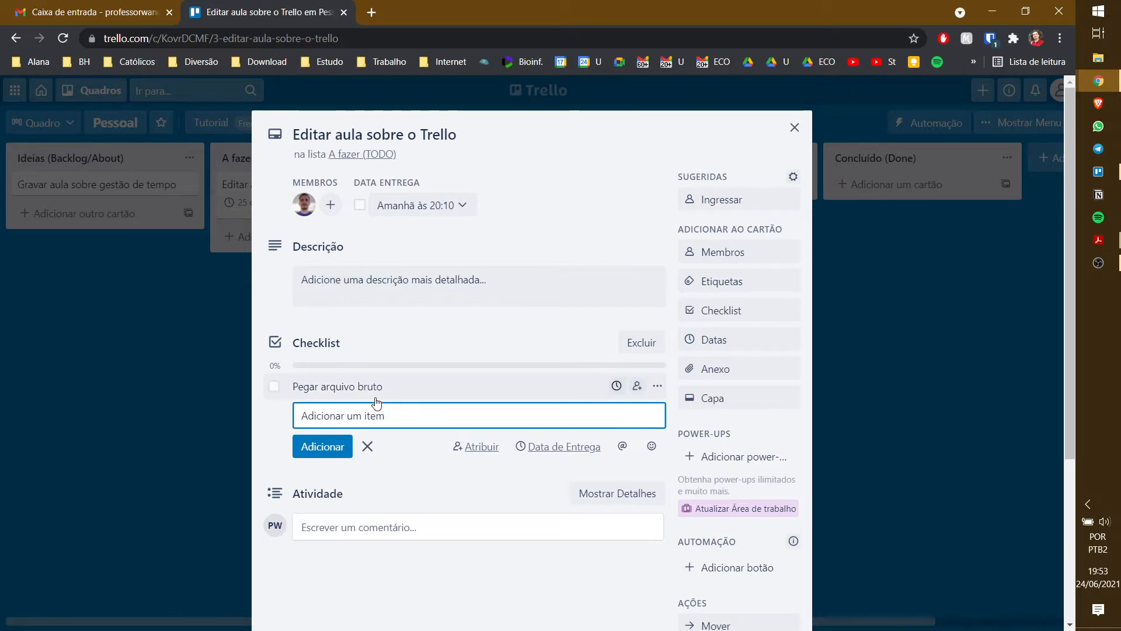
{"action": "type", "text": "Importar no softwa"}
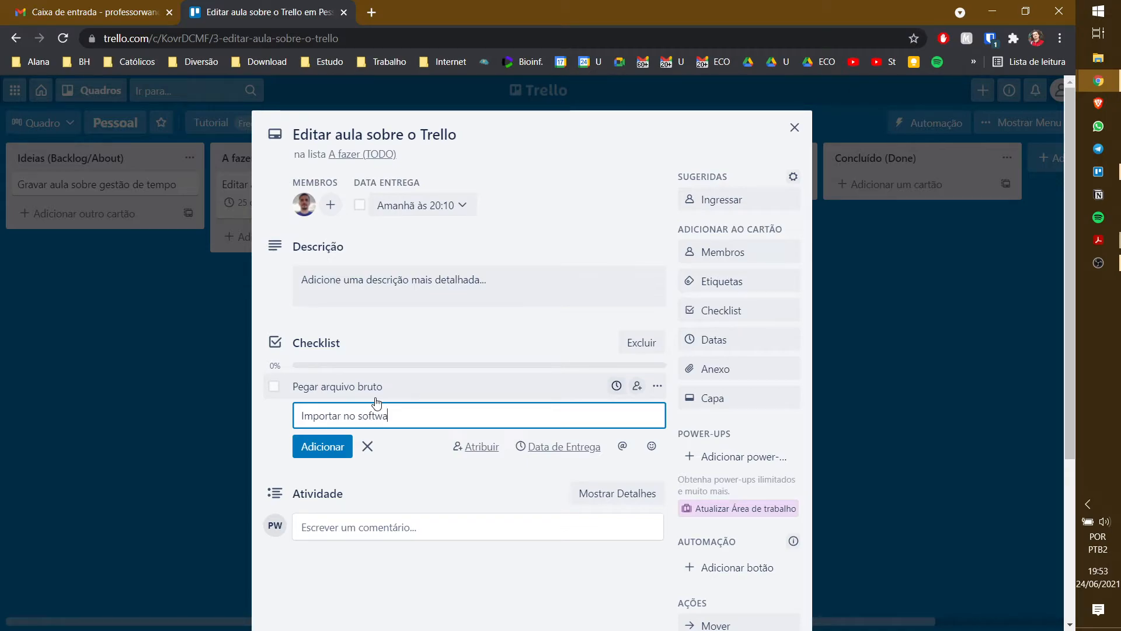
{"action": "type", "text": "re de edição"}
{"action": "key", "text": "Return"}
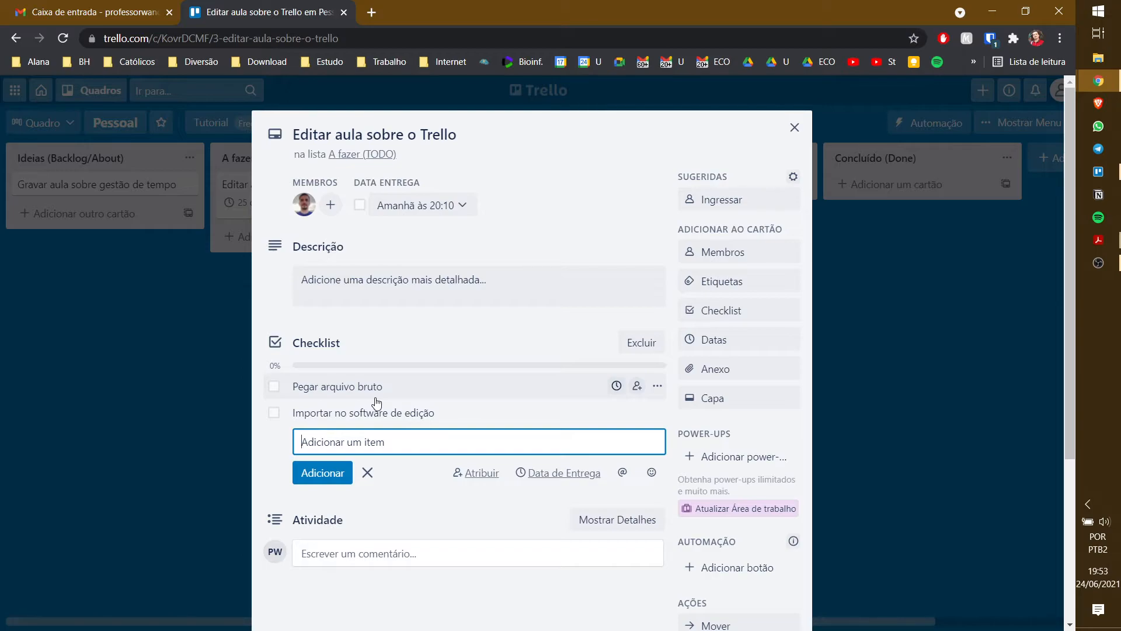
{"action": "type", "text": "L"}
{"action": "type", "text": "impar ruído"}
{"action": "key", "text": "Return"}
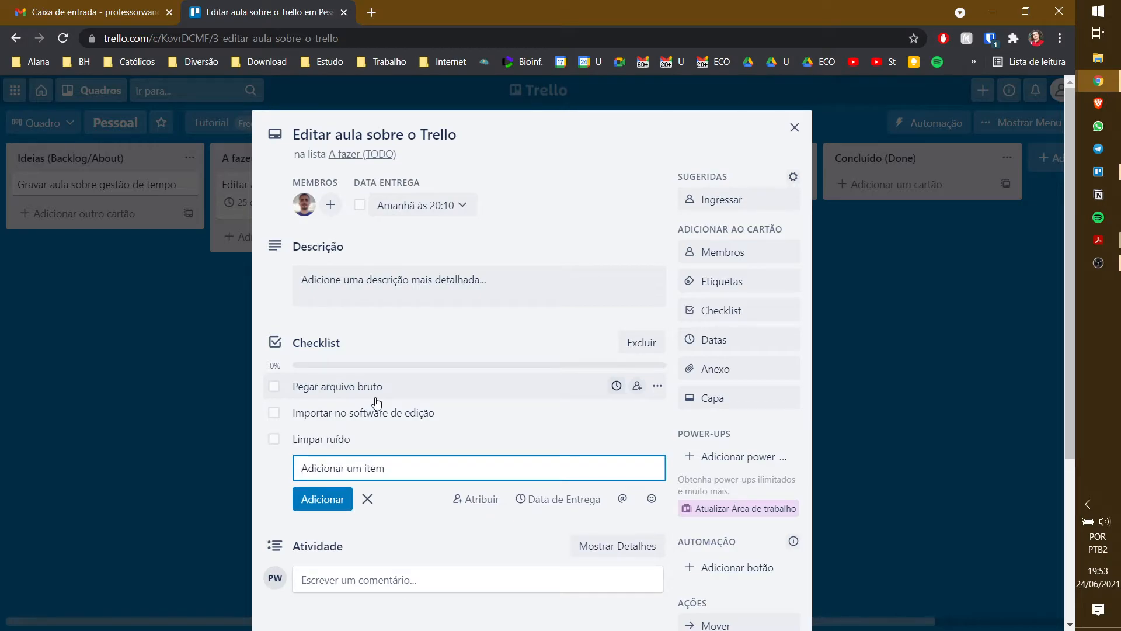
- Add Cortar início e fim, Salvar and Fazer upload to the checklist, then close the card
{"action": "type", "text": "Cortar início e fim"}
{"action": "key", "text": "Return"}
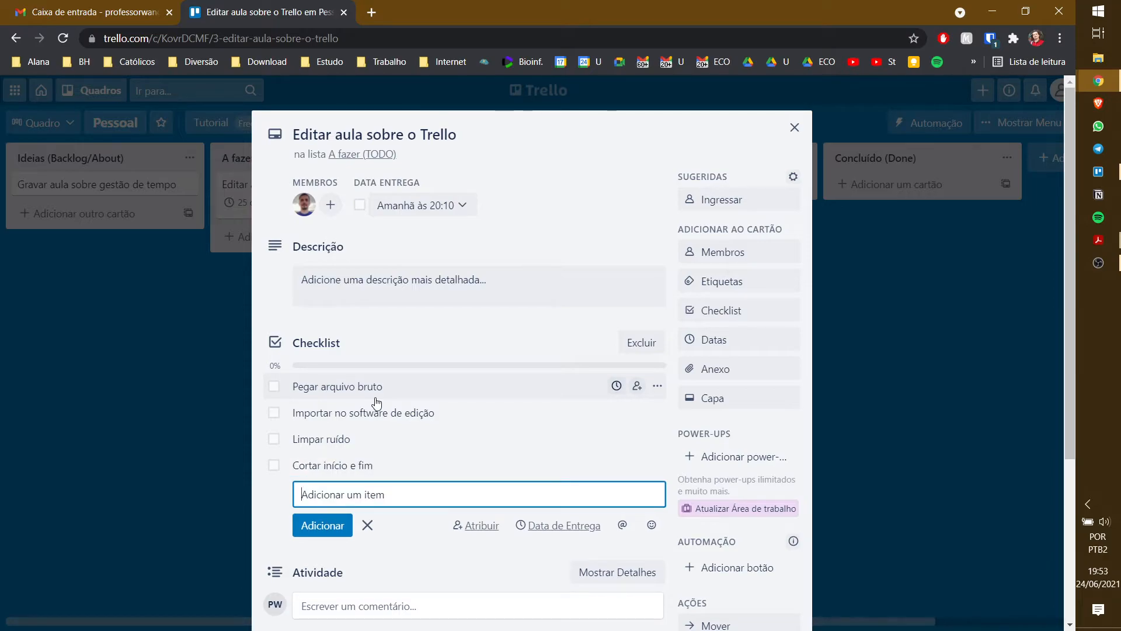
{"action": "type", "text": "Salvar"}
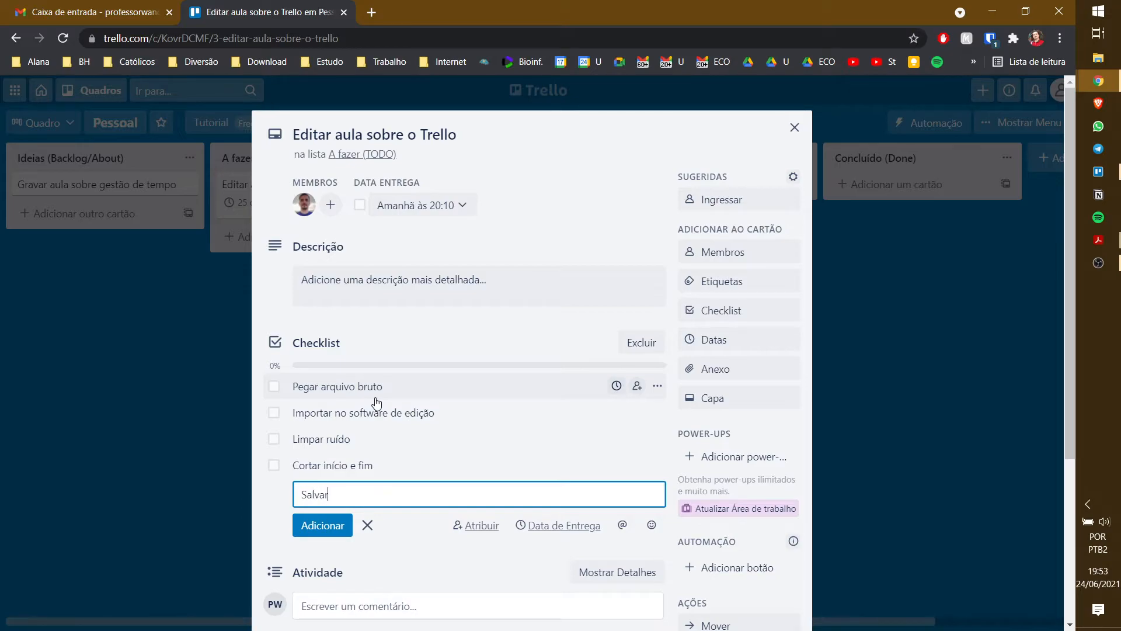
{"action": "key", "text": "Return"}
{"action": "type", "text": "Fazer upload"}
{"action": "key", "text": "Return"}
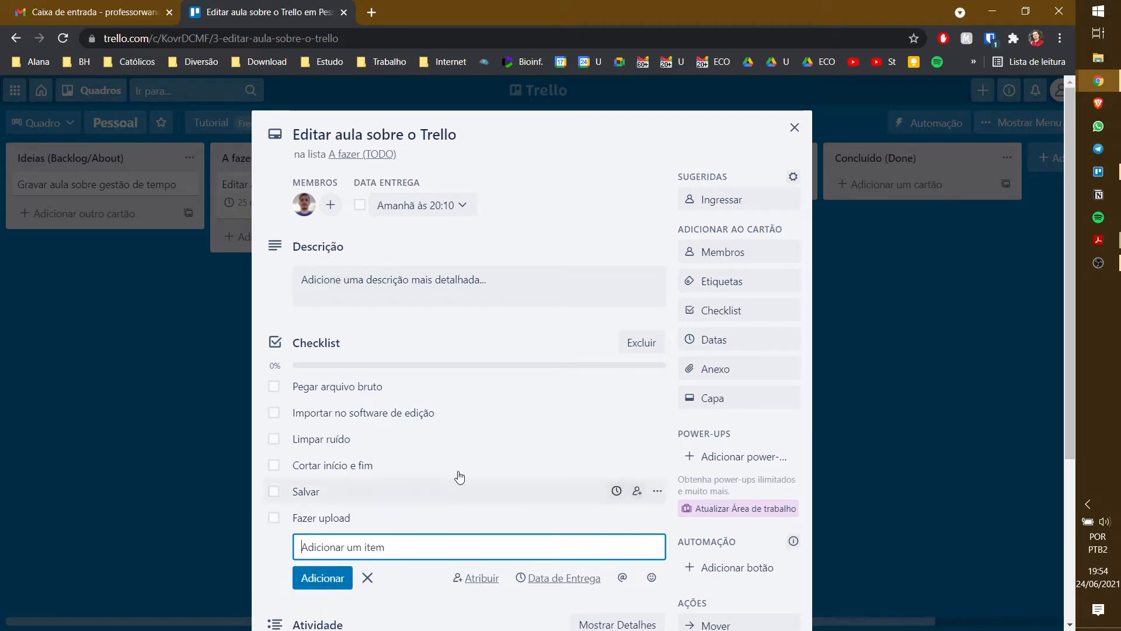
{"action": "left_click", "coordinate": [882, 229]}
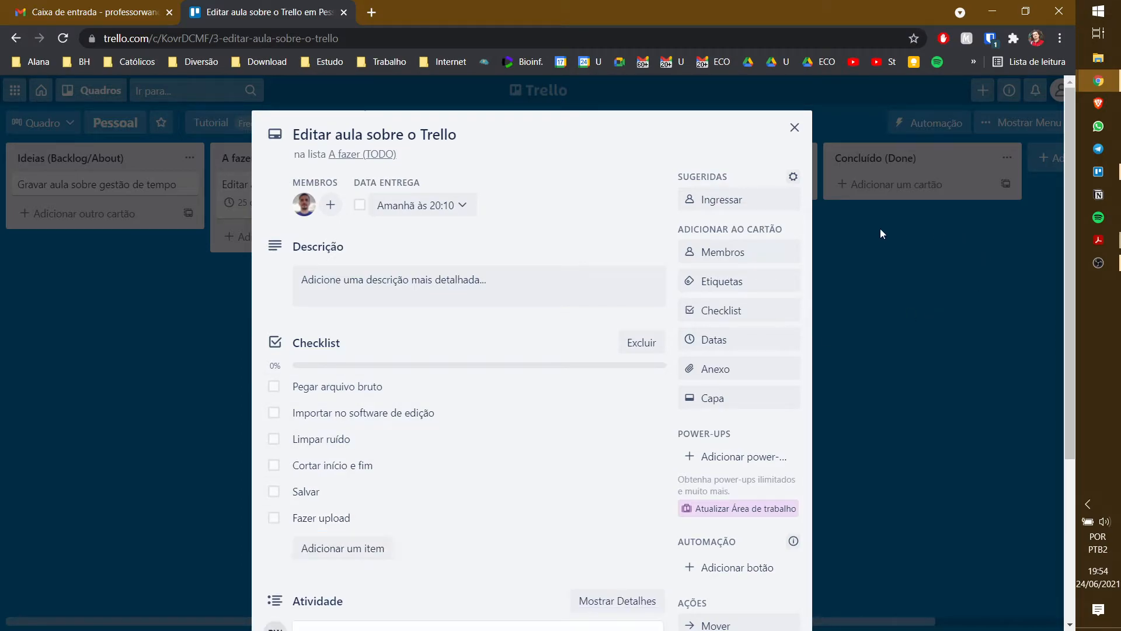
{"action": "left_click", "coordinate": [881, 230]}
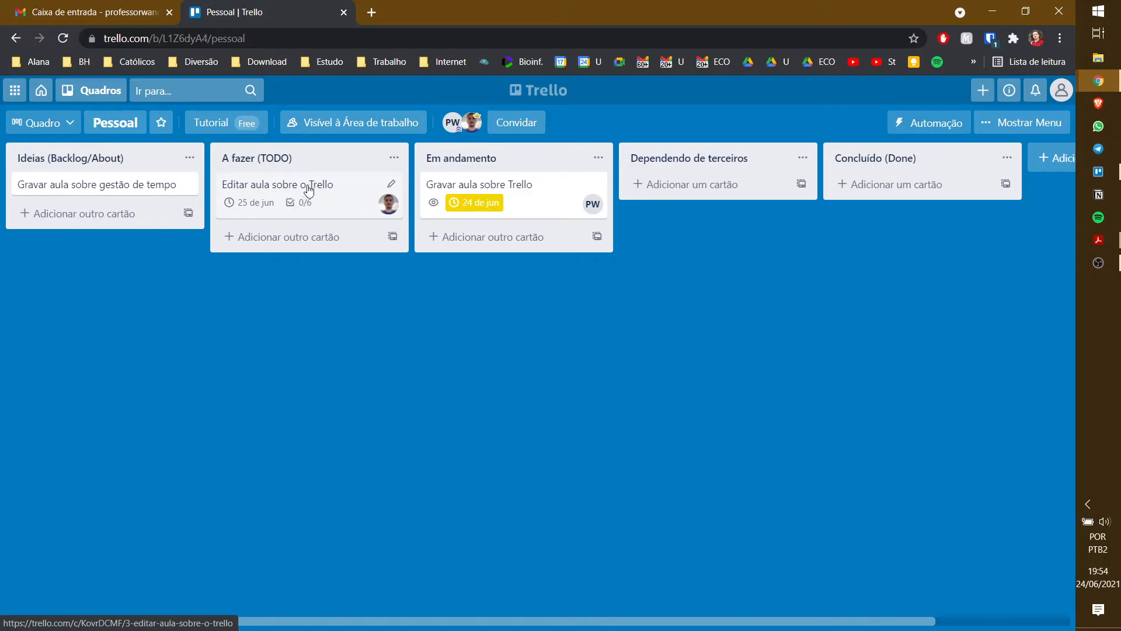
- Move Editar aula sobre o Trello into Em andamento, open it, and tick then untick Pegar arquivo bruto
{"action": "left_click_drag", "start_coordinate": [307, 188], "coordinate": [489, 230]}
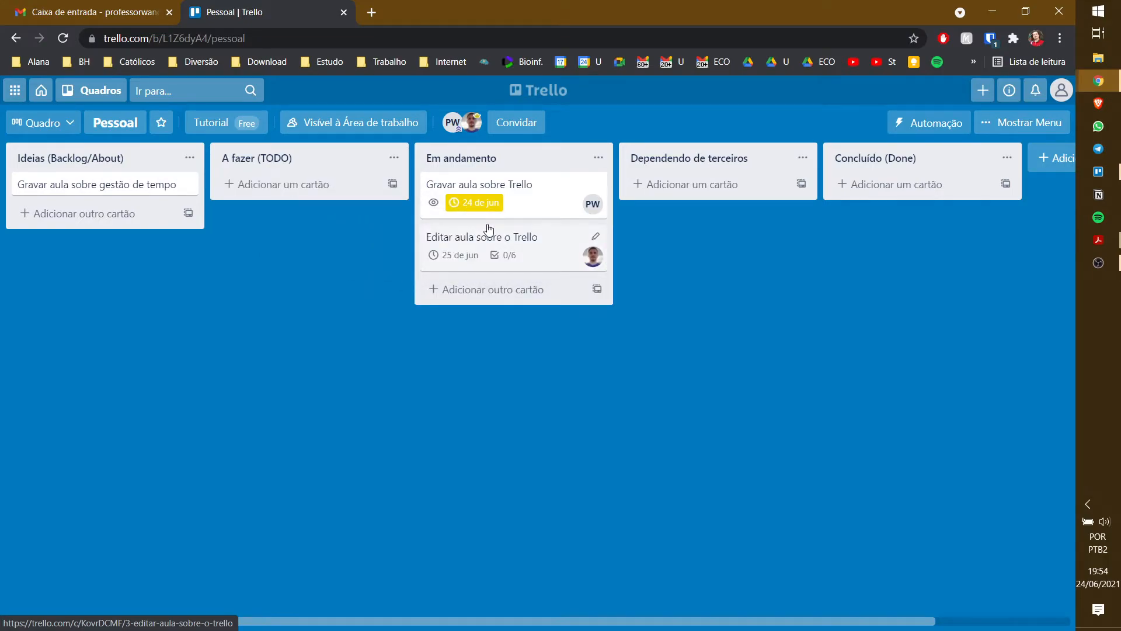
{"action": "left_click", "coordinate": [517, 236]}
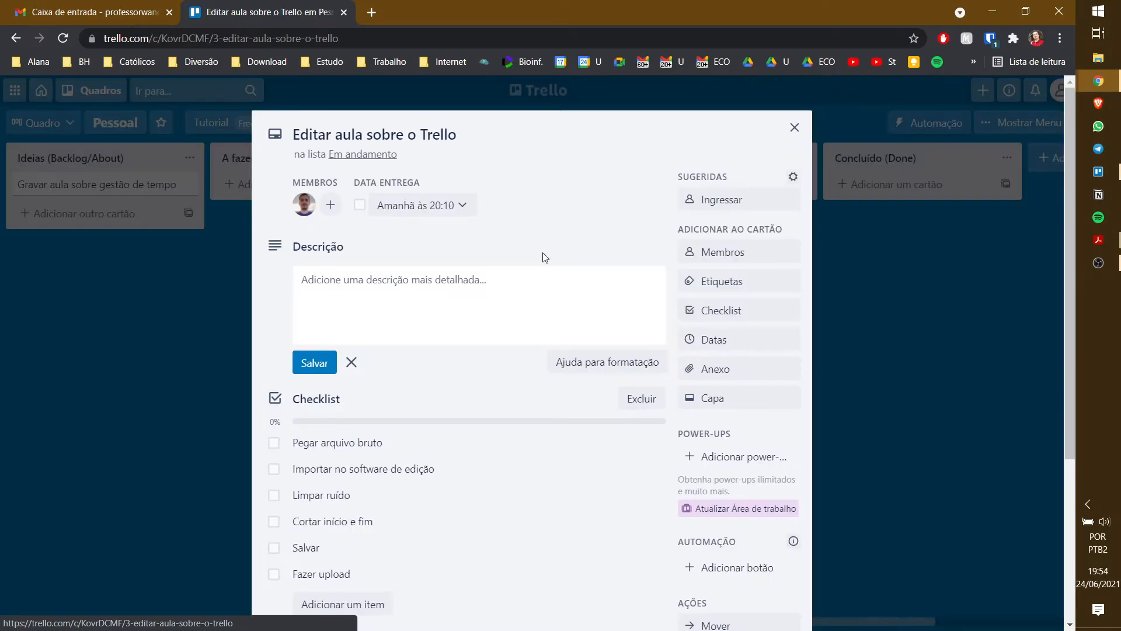
{"action": "left_click", "coordinate": [274, 444]}
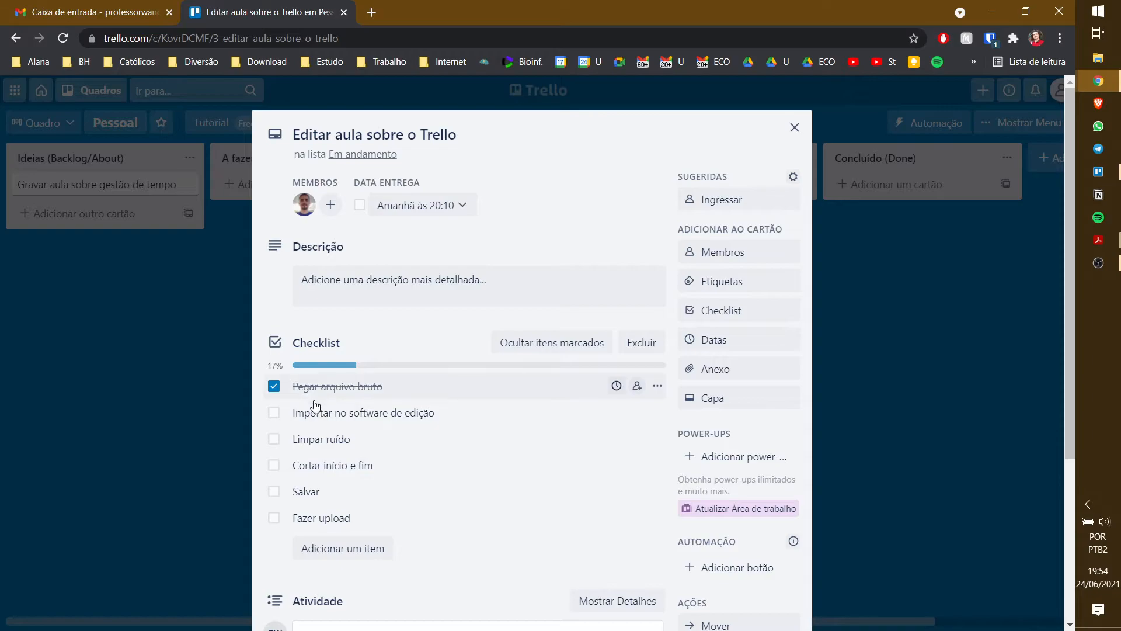
{"action": "left_click", "coordinate": [275, 388]}
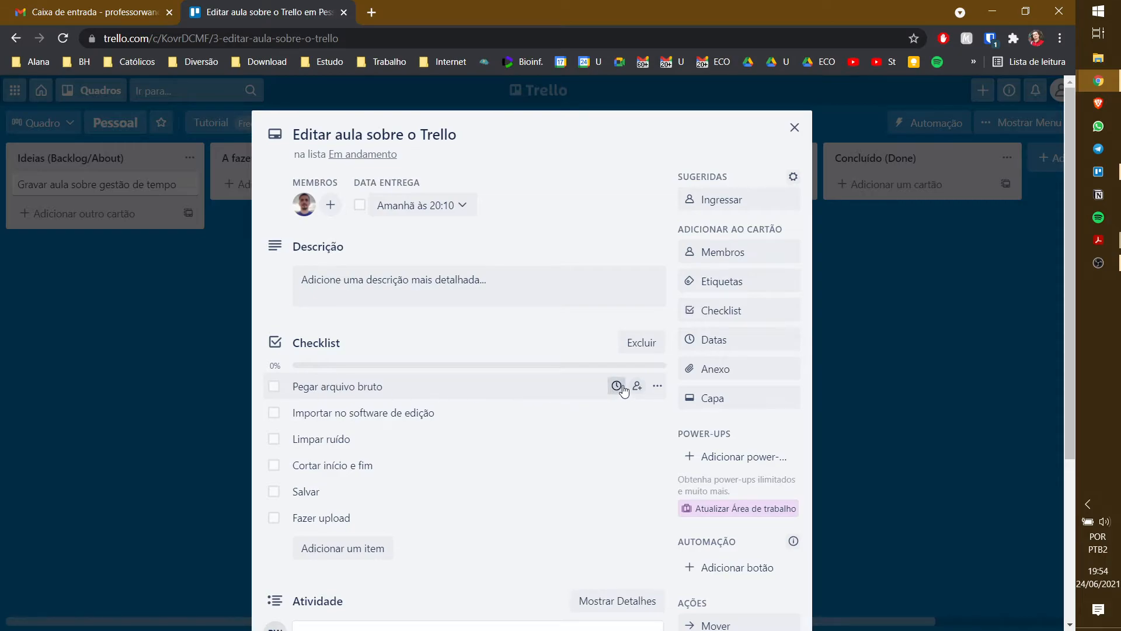
{"action": "left_click", "coordinate": [503, 274]}
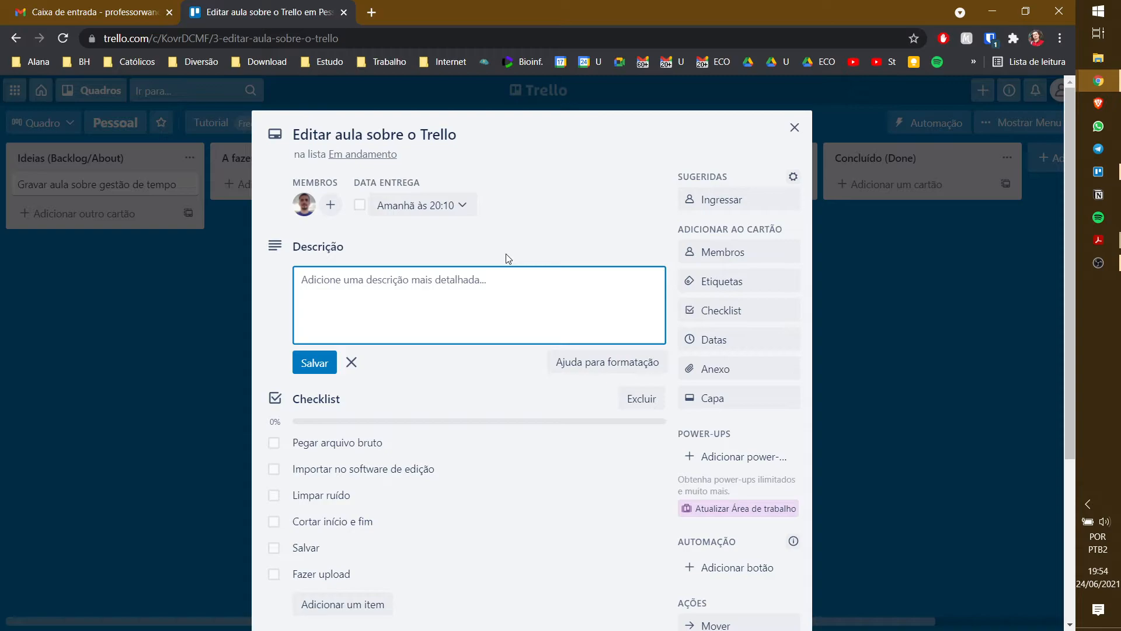
- Save 'Editar no software especializado a aula completa' as the card's description
{"action": "type", "text": "Ed"}
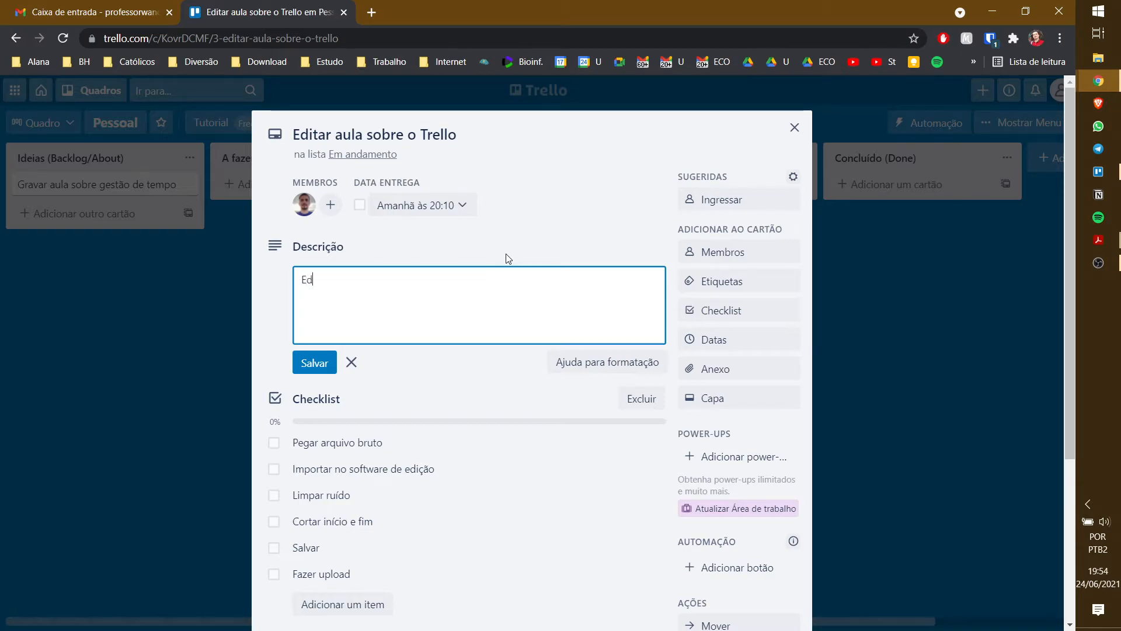
{"action": "type", "text": "itar no sof"}
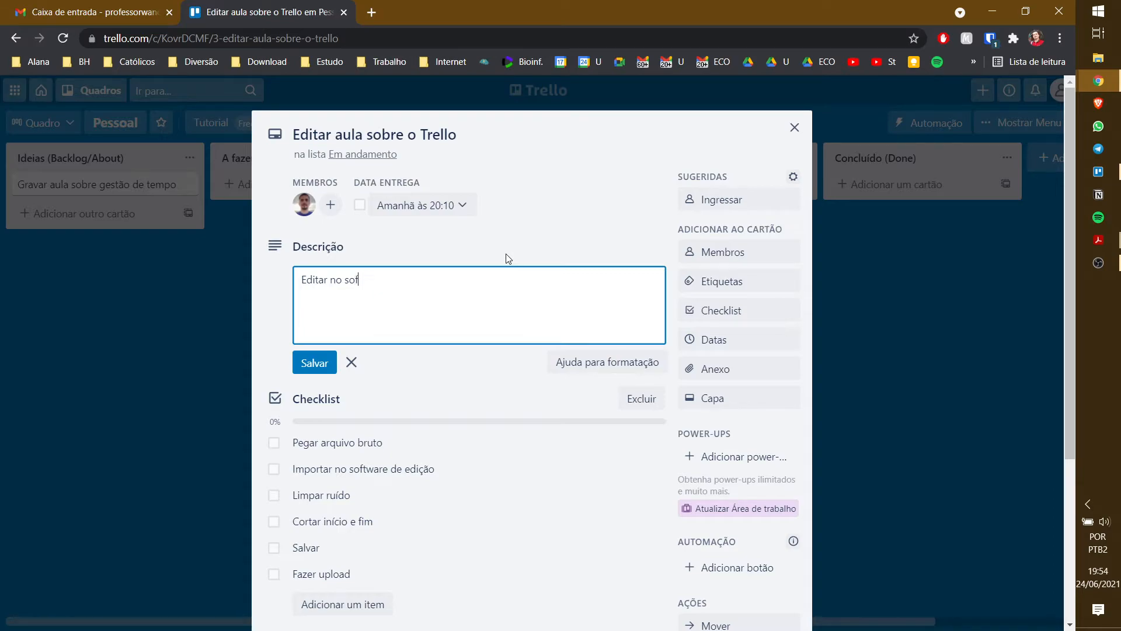
{"action": "type", "text": "tware especaializado a aula comple"}
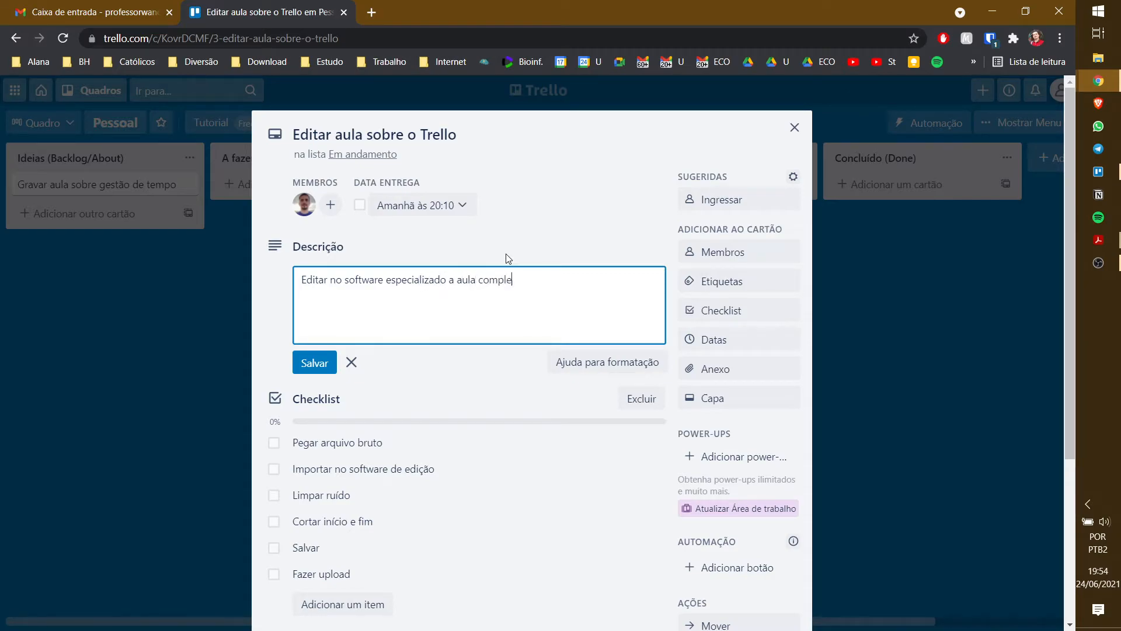
{"action": "type", "text": "ta"}
{"action": "left_click", "coordinate": [308, 363]}
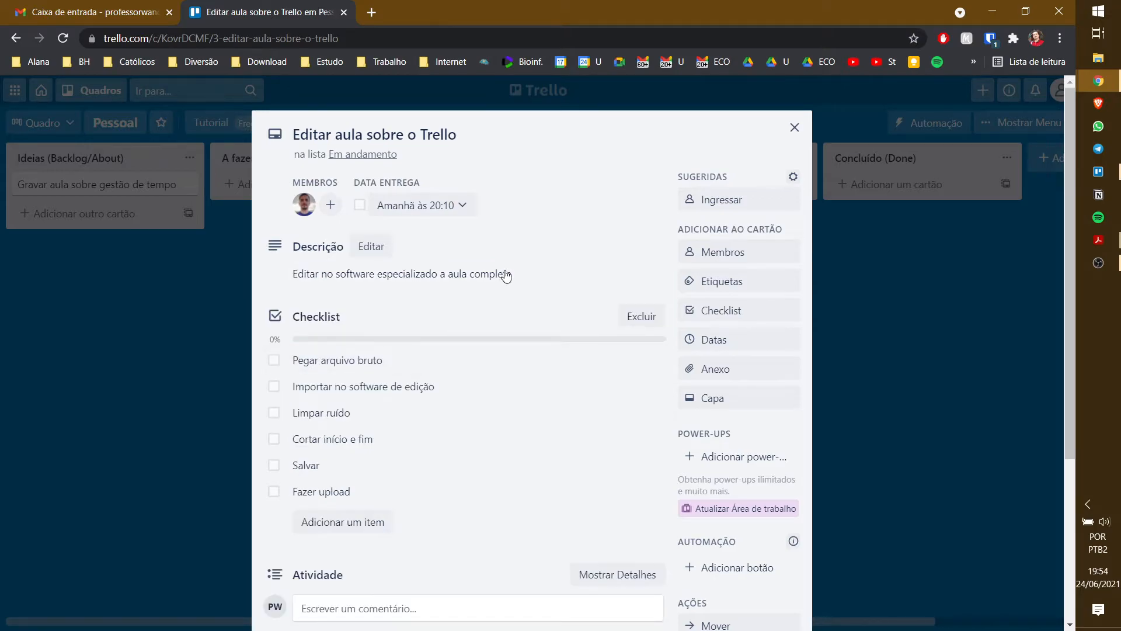
{"action": "scroll", "coordinate": [512, 265], "scroll_direction": "down", "scroll_amount": 4}
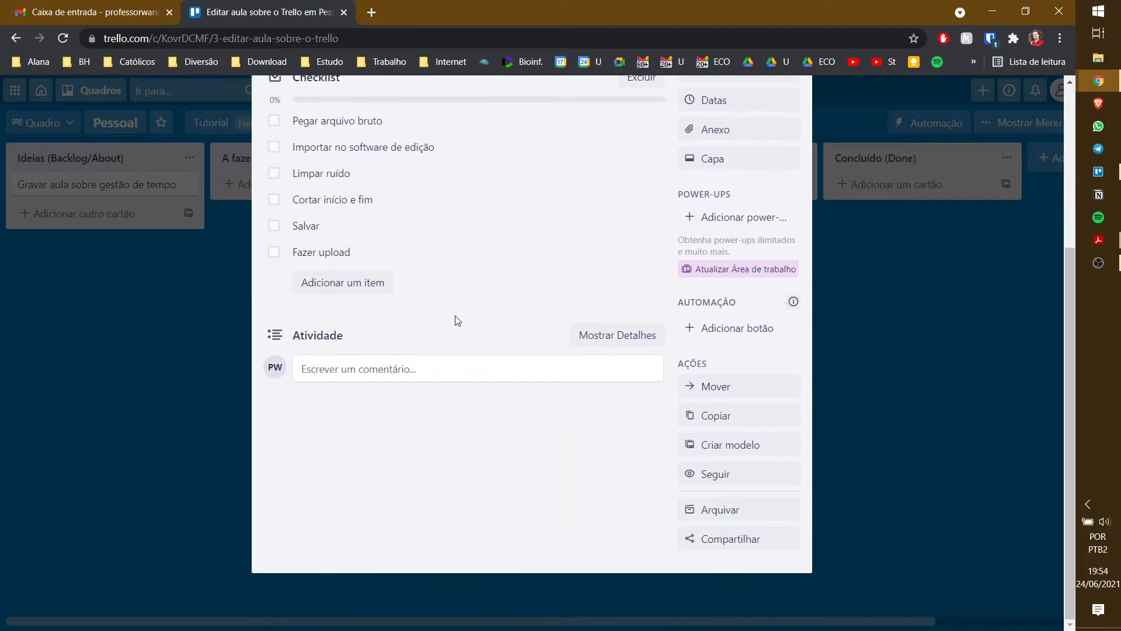
- Apply a green cover to Editar aula sobre o Trello and close the card
{"action": "scroll", "coordinate": [724, 385], "scroll_direction": "up", "scroll_amount": 4}
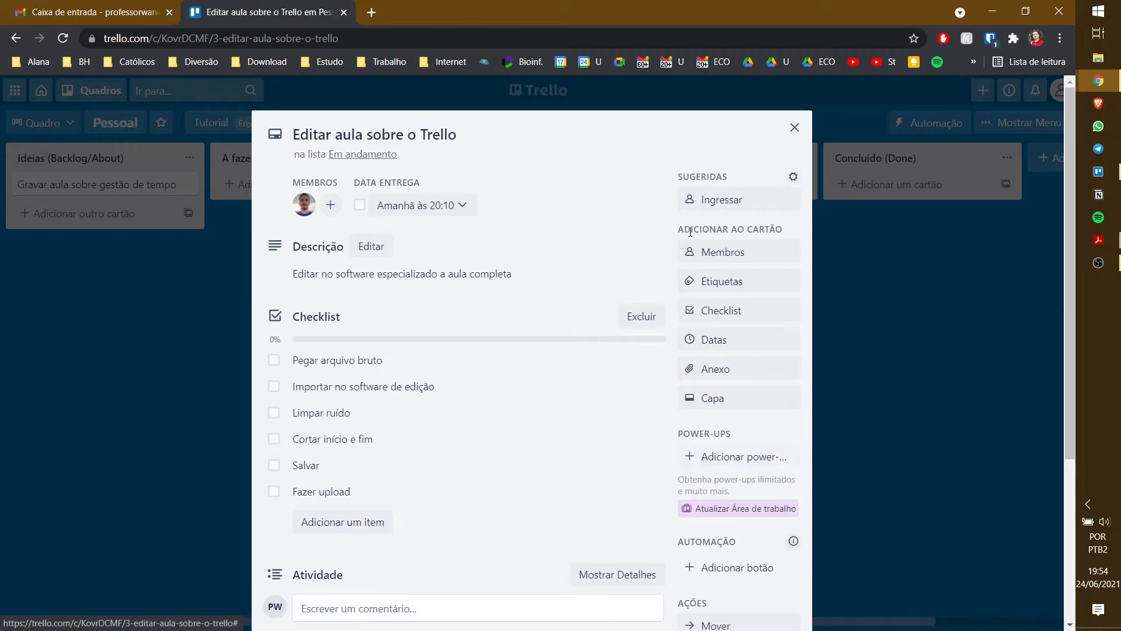
{"action": "left_click", "coordinate": [739, 404]}
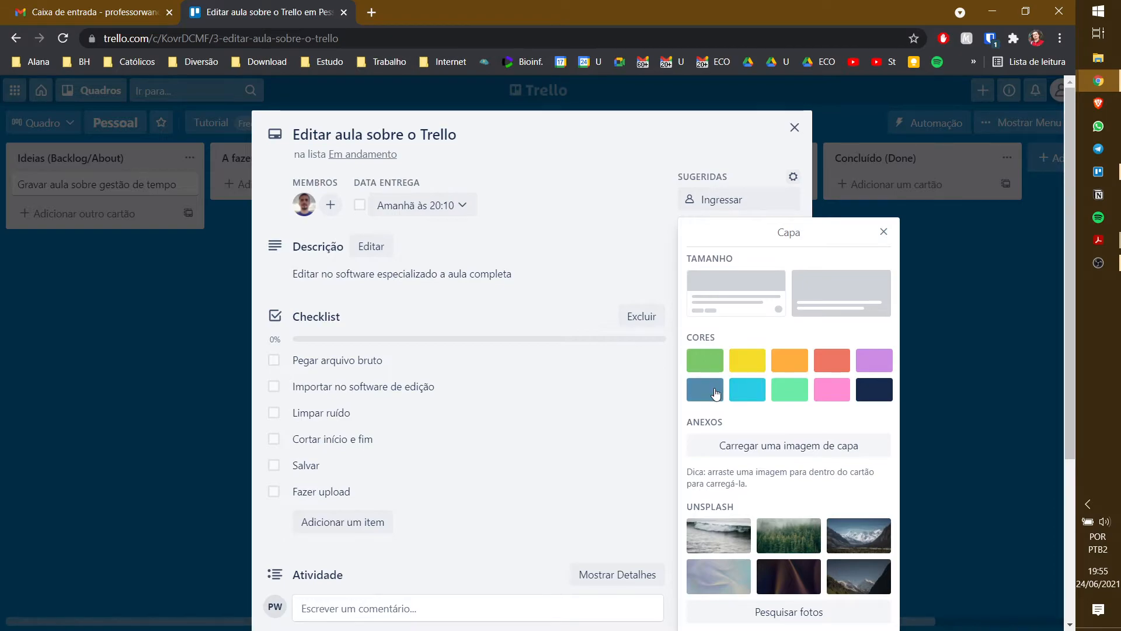
{"action": "left_click", "coordinate": [704, 359]}
{"action": "left_click", "coordinate": [794, 127]}
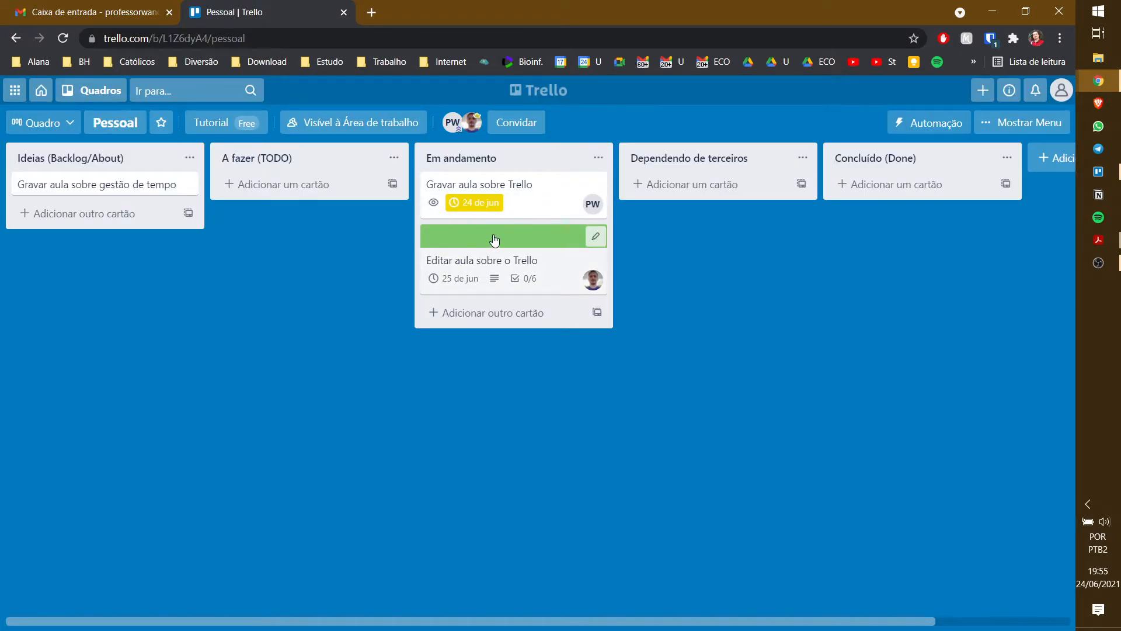
- Give the Gravar aula sobre Trello card a yellow cover
{"action": "left_click", "coordinate": [519, 185]}
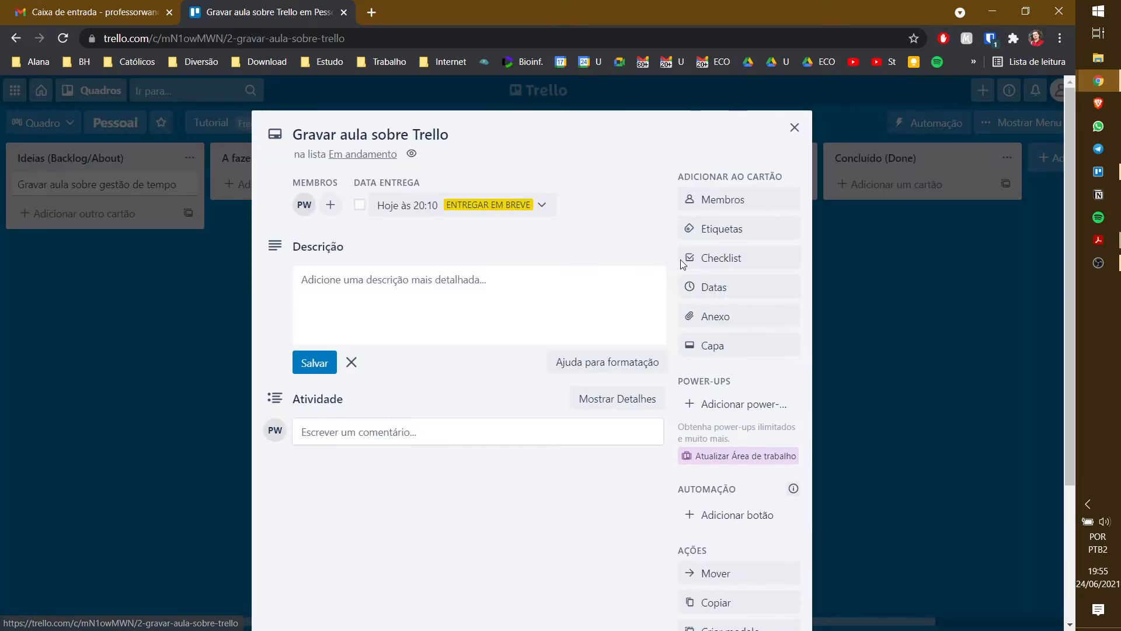
{"action": "left_click", "coordinate": [722, 353]}
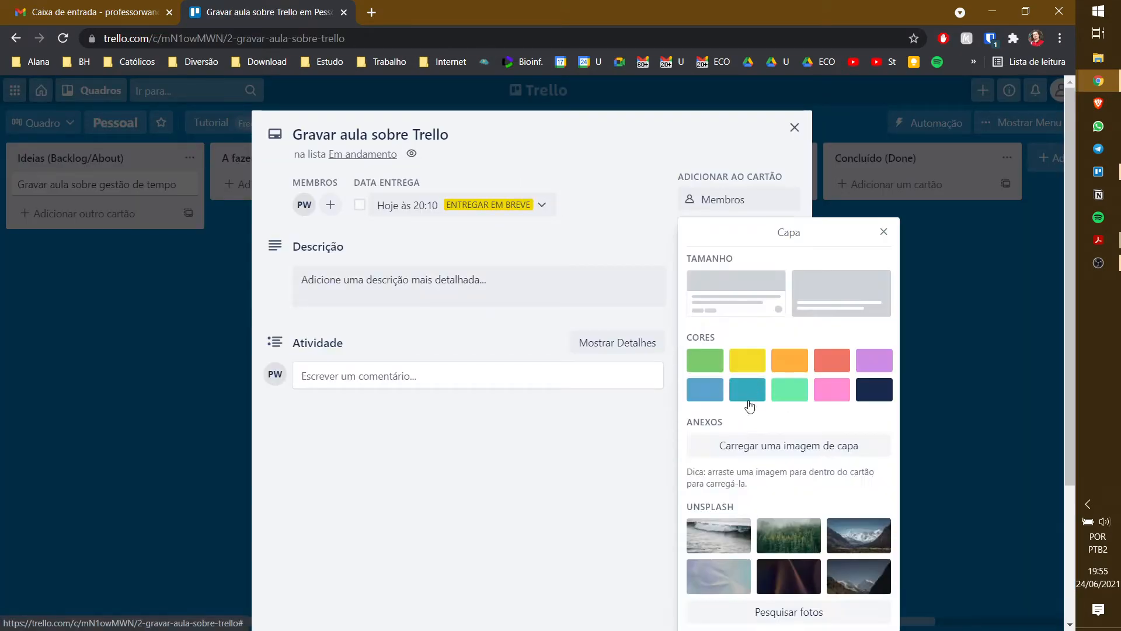
{"action": "left_click", "coordinate": [747, 361]}
{"action": "left_click", "coordinate": [881, 208]}
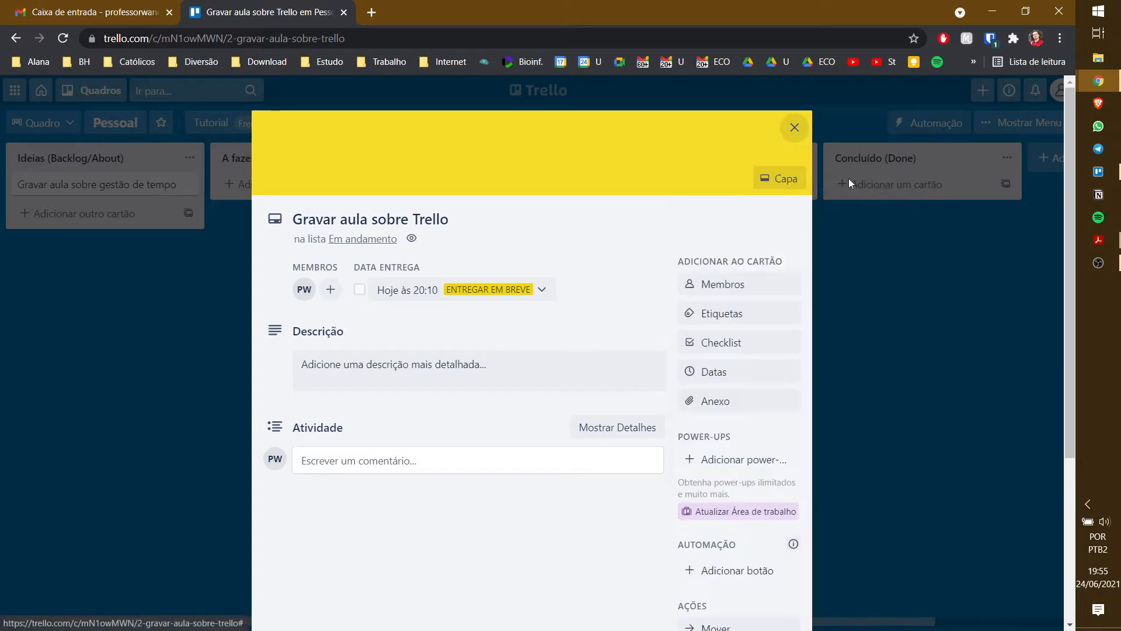
{"action": "left_click", "coordinate": [795, 126]}
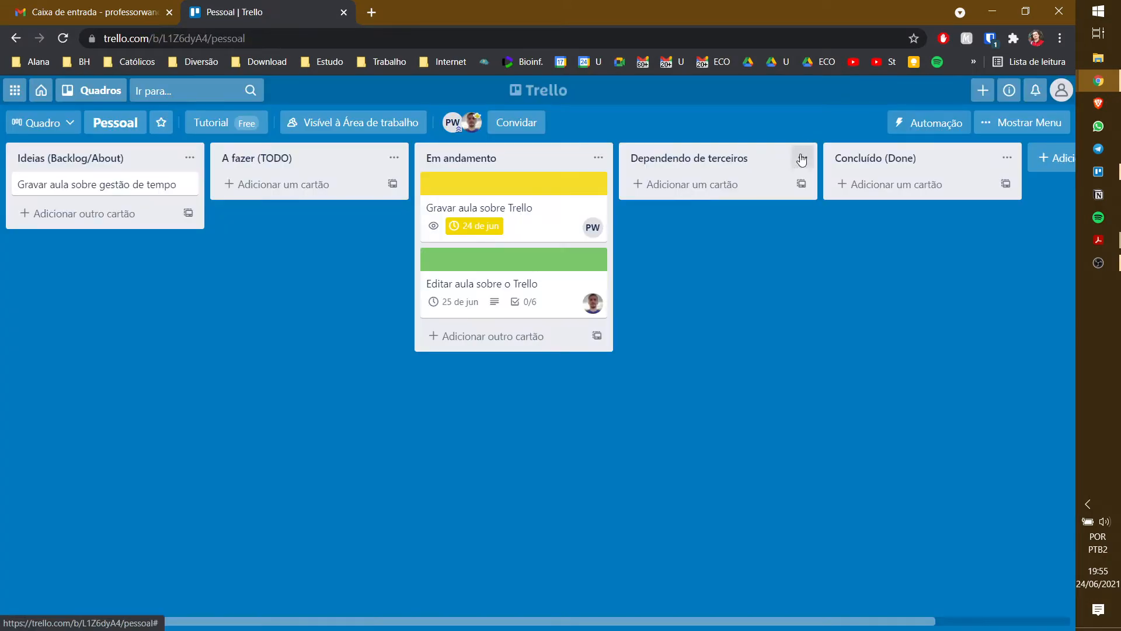
- Reopen the Gravar card and make its yellow cover fill the whole card
{"action": "left_click", "coordinate": [547, 192]}
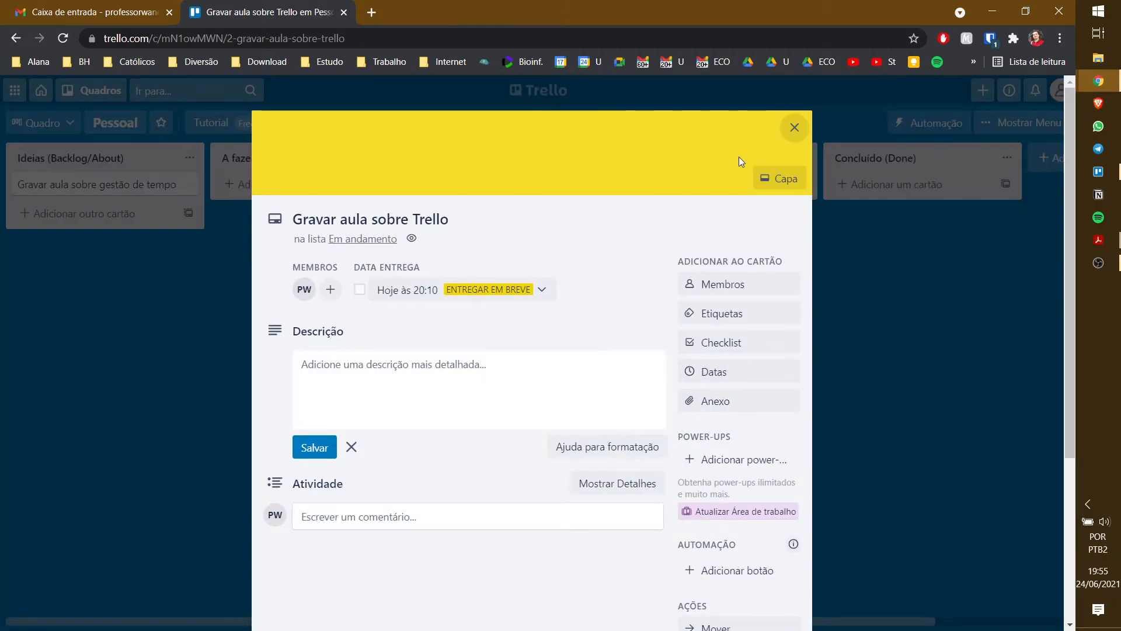
{"action": "left_click", "coordinate": [781, 178]}
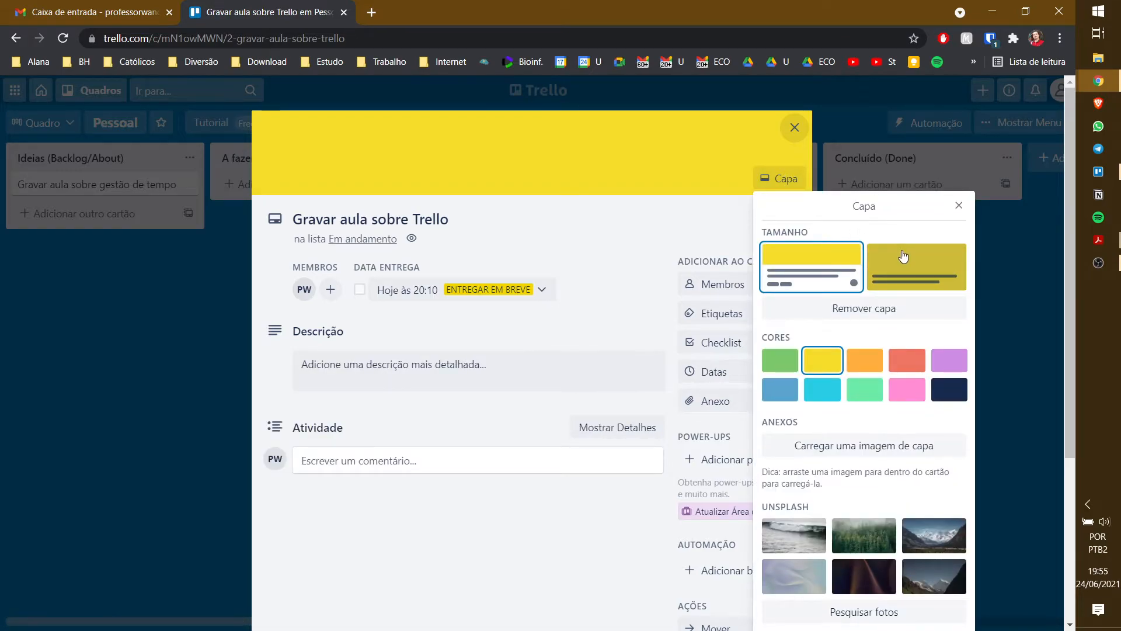
{"action": "left_click", "coordinate": [795, 127]}
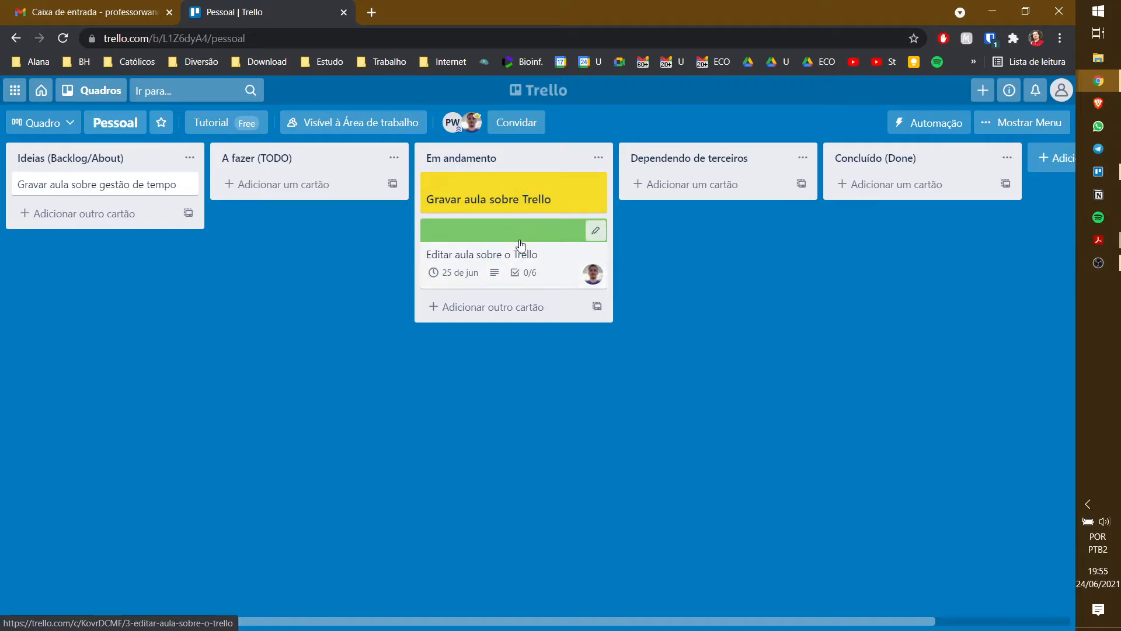
- Open and dismiss the quick edit view of the green Editar card
{"action": "left_click", "coordinate": [596, 231]}
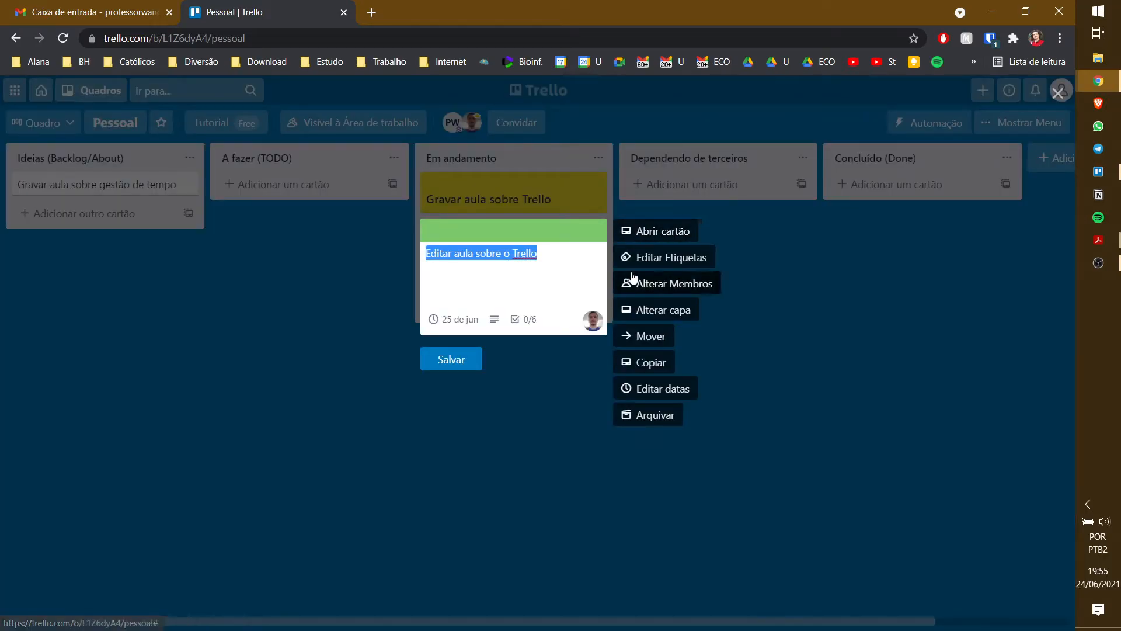
{"action": "left_click", "coordinate": [804, 253]}
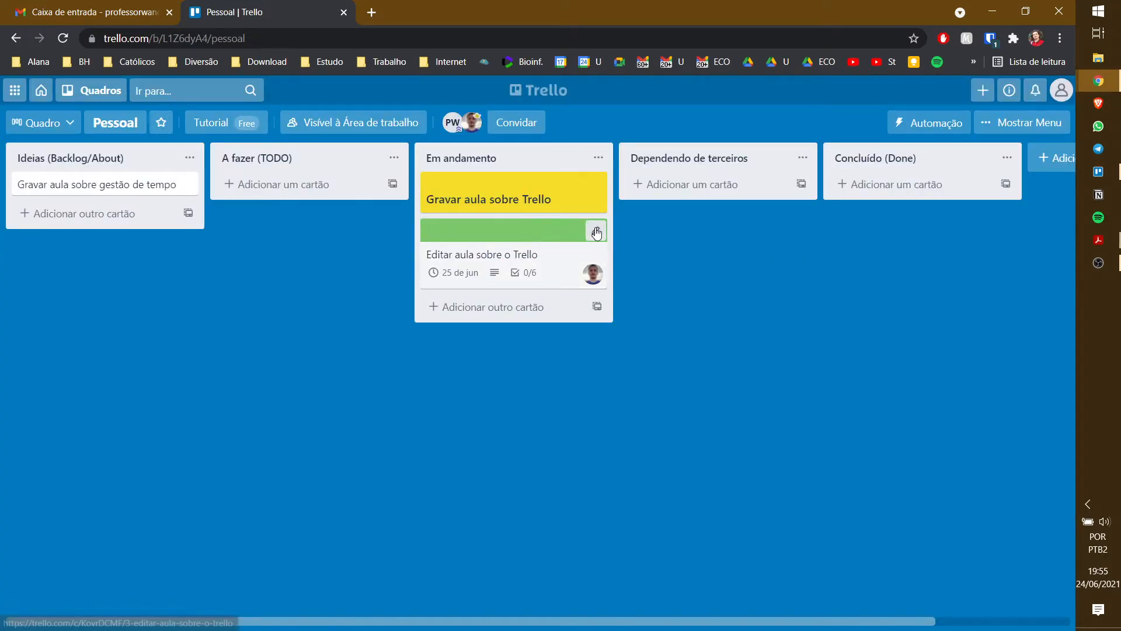
{"action": "right_click", "coordinate": [539, 238]}
{"action": "left_click", "coordinate": [365, 293]}
- Switch the Editar card's green cover to full-card size and close the card
{"action": "left_click", "coordinate": [466, 259]}
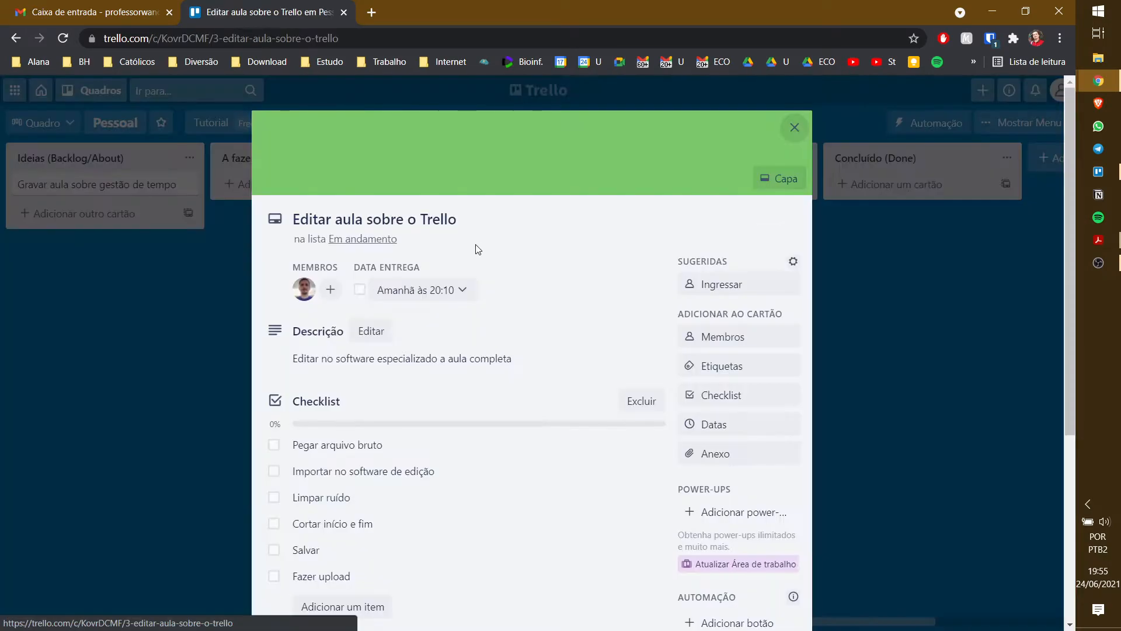
{"action": "left_click", "coordinate": [782, 179]}
{"action": "left_click", "coordinate": [916, 267]}
{"action": "left_click", "coordinate": [795, 126]}
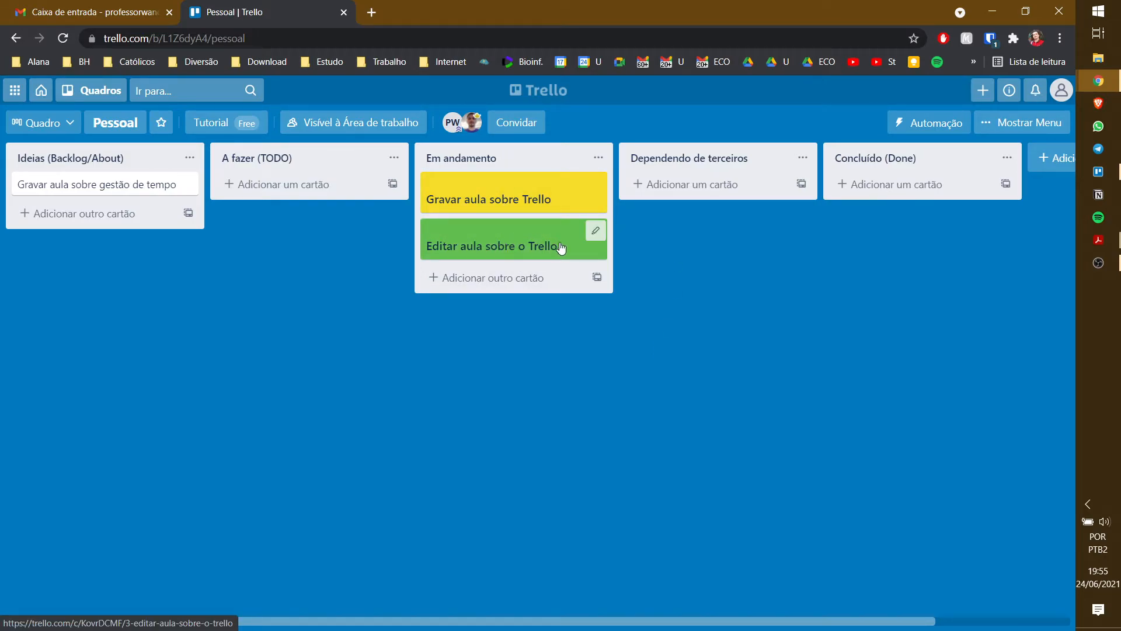
{"action": "left_click", "coordinate": [459, 243]}
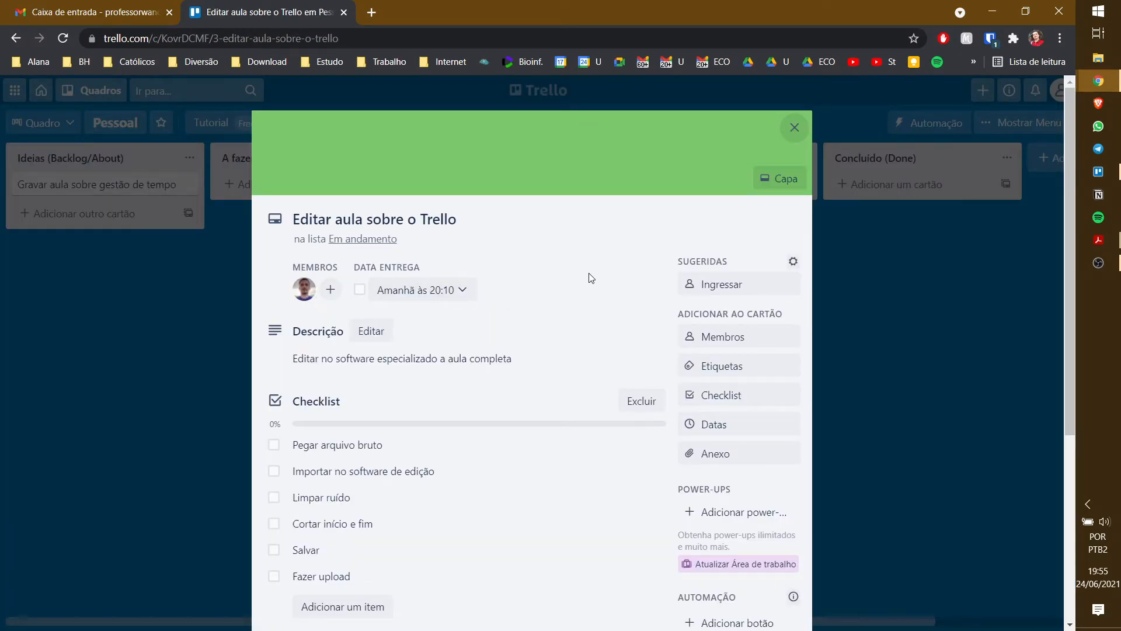
{"action": "left_click", "coordinate": [839, 242]}
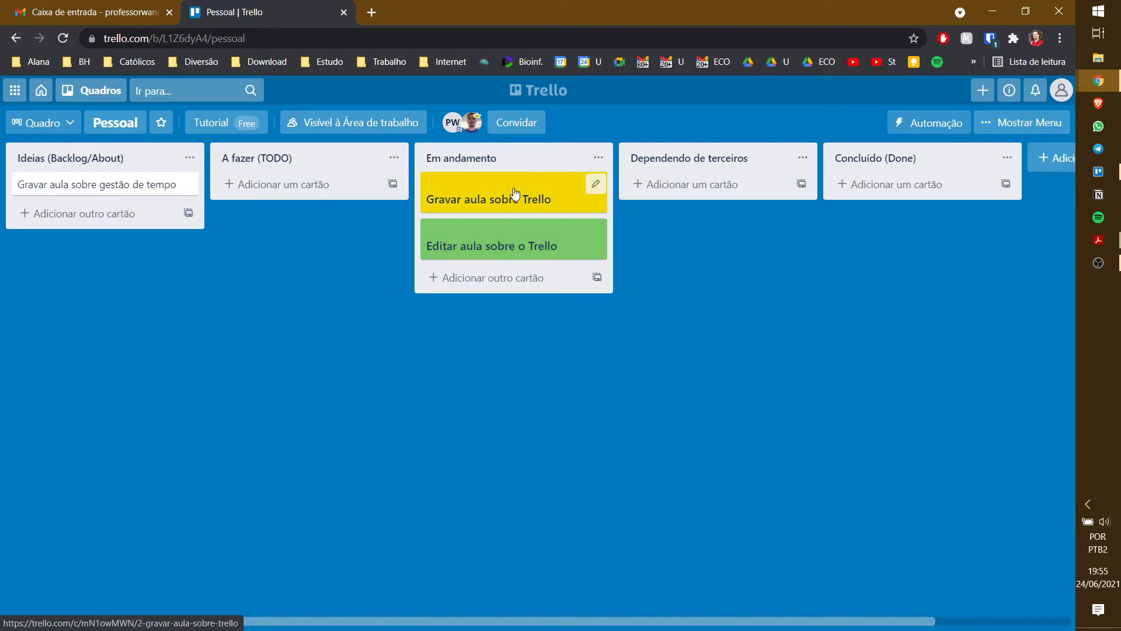
- Move Gravar aula sobre Trello into Concluído (Done) and open its details
{"action": "left_click_drag", "start_coordinate": [515, 193], "coordinate": [887, 190]}
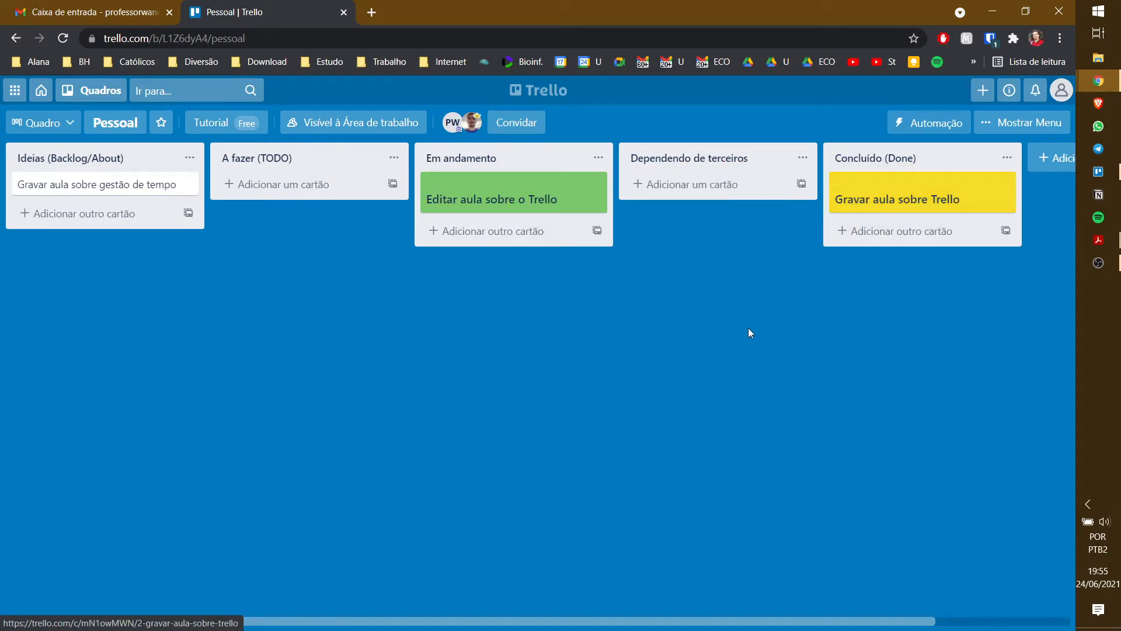
{"action": "left_click", "coordinate": [903, 196]}
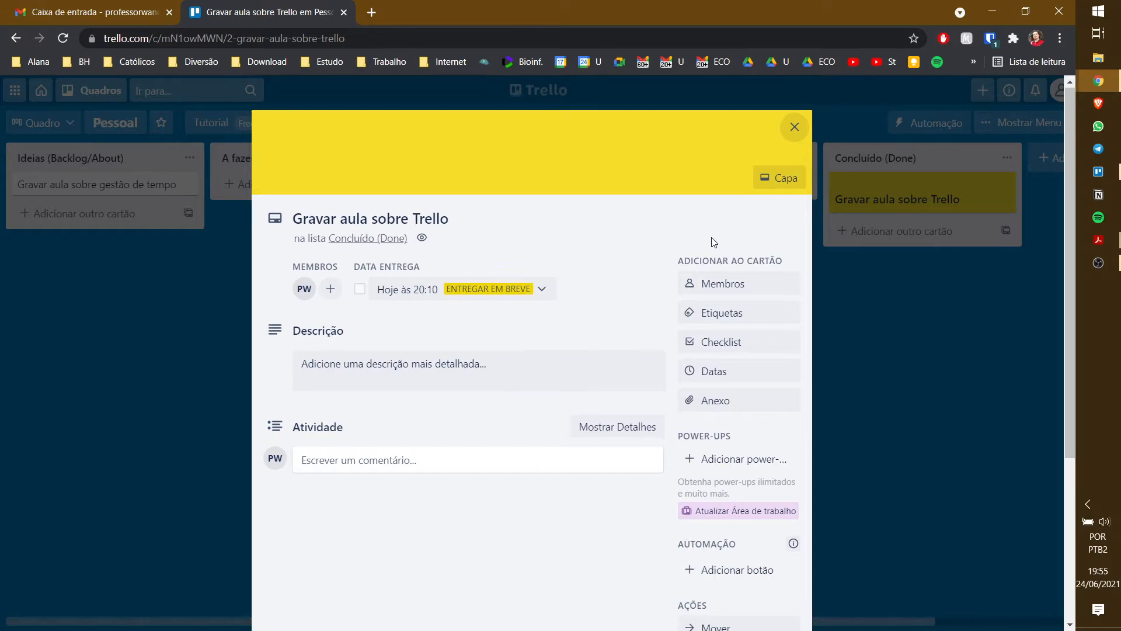
{"action": "scroll", "coordinate": [713, 242], "scroll_direction": "down", "scroll_amount": 3}
{"action": "scroll", "coordinate": [713, 242], "scroll_direction": "down", "scroll_amount": 2}
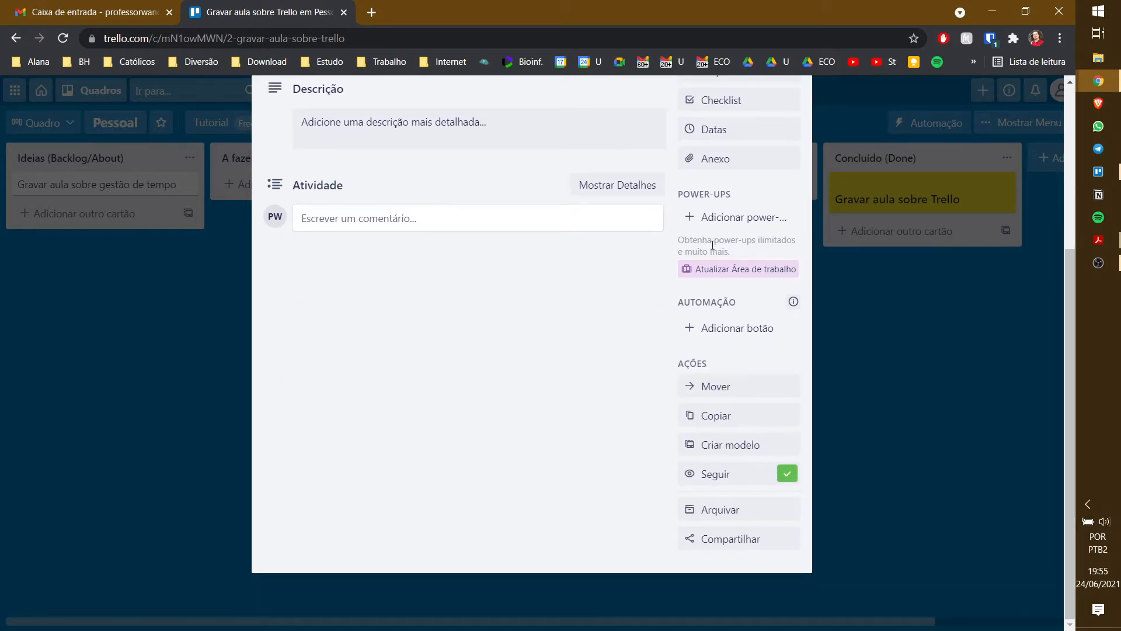
- Archive the Gravar aula sobre Trello card, then send it back to the board
{"action": "left_click", "coordinate": [720, 511]}
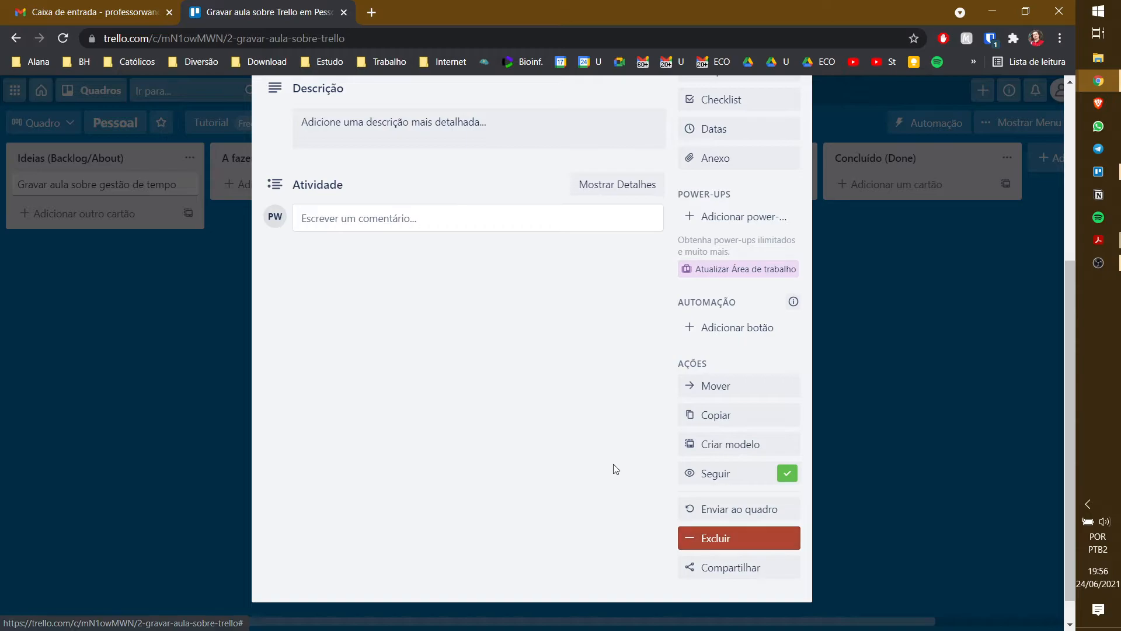
{"action": "scroll", "coordinate": [613, 468], "scroll_direction": "up", "scroll_amount": 5}
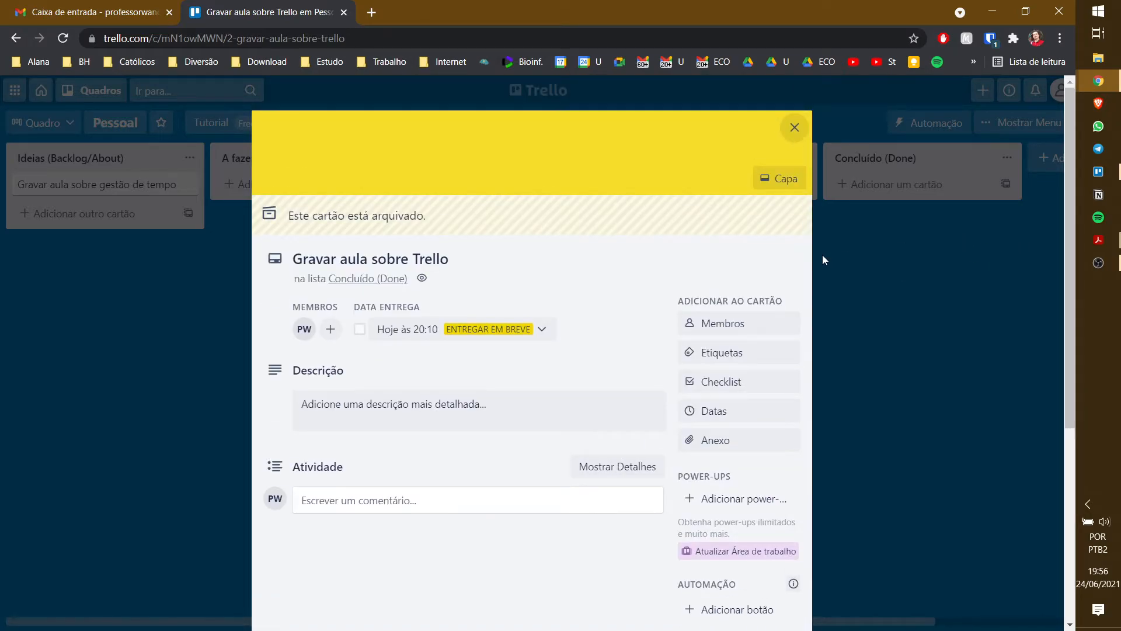
{"action": "scroll", "coordinate": [801, 255], "scroll_direction": "down", "scroll_amount": 5}
{"action": "scroll", "coordinate": [399, 176], "scroll_direction": "up", "scroll_amount": 5}
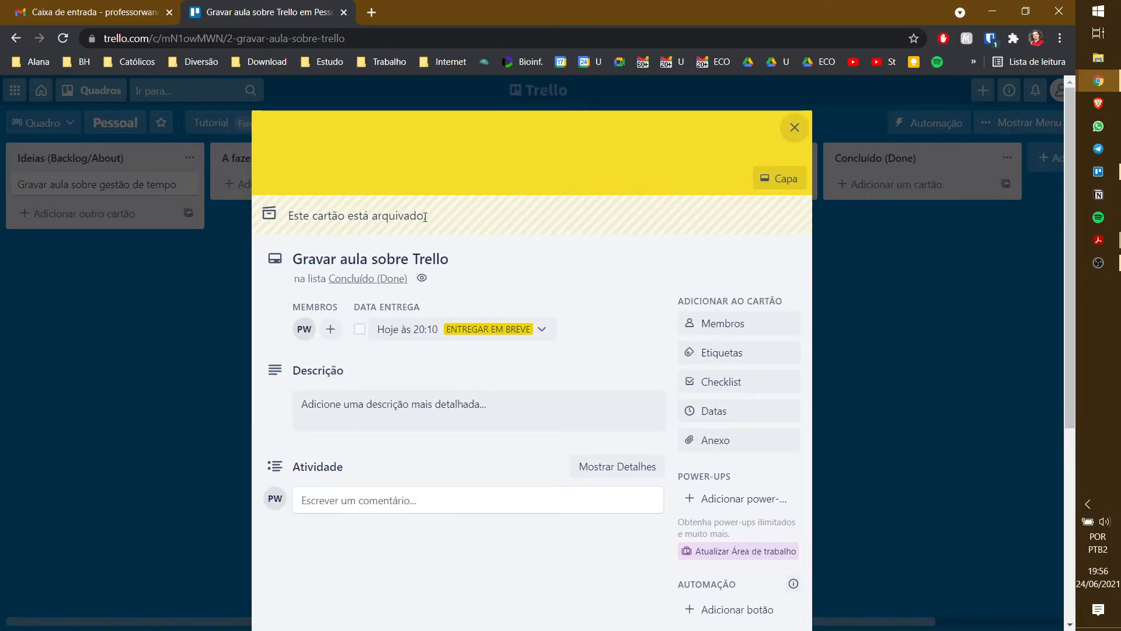
{"action": "scroll", "coordinate": [542, 223], "scroll_direction": "down", "scroll_amount": 5}
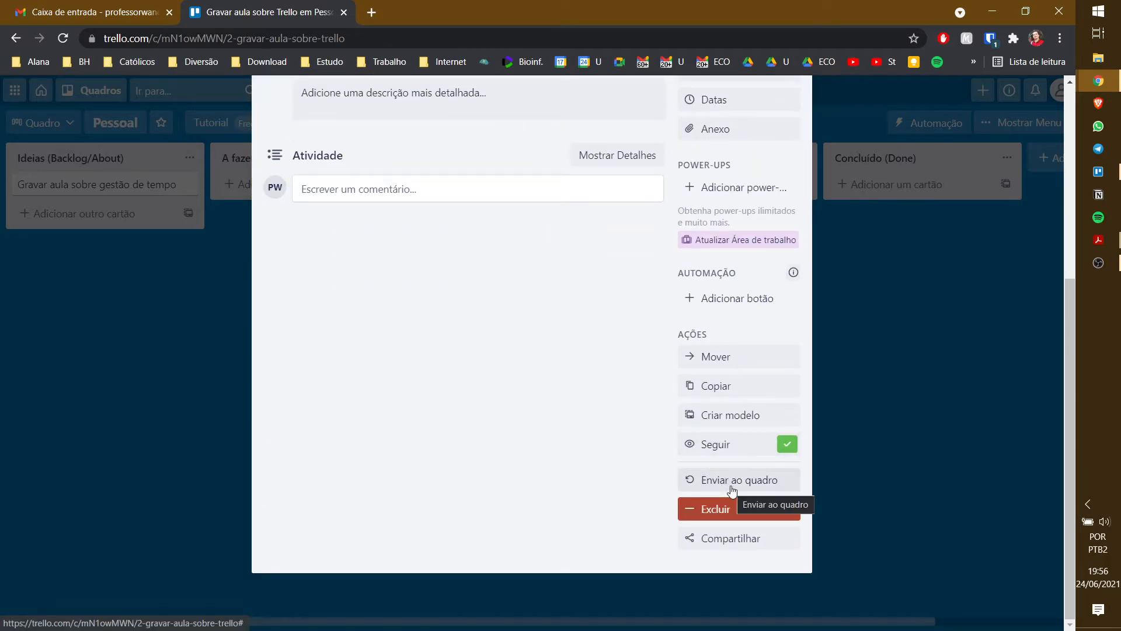
{"action": "left_click", "coordinate": [732, 488]}
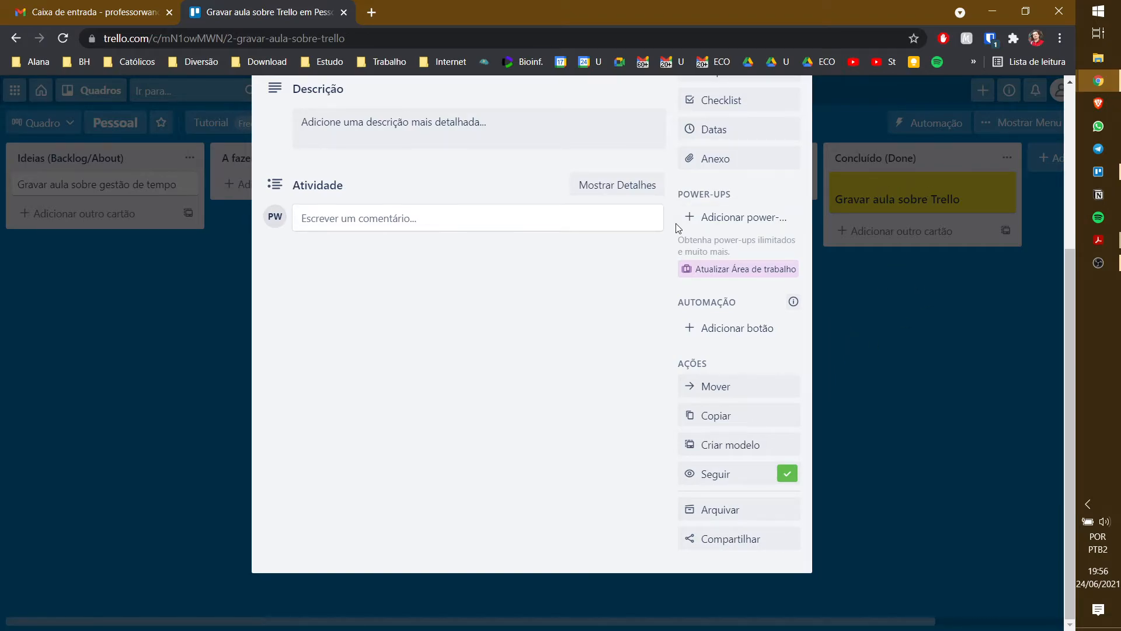
{"action": "scroll", "coordinate": [594, 396], "scroll_direction": "up", "scroll_amount": 5}
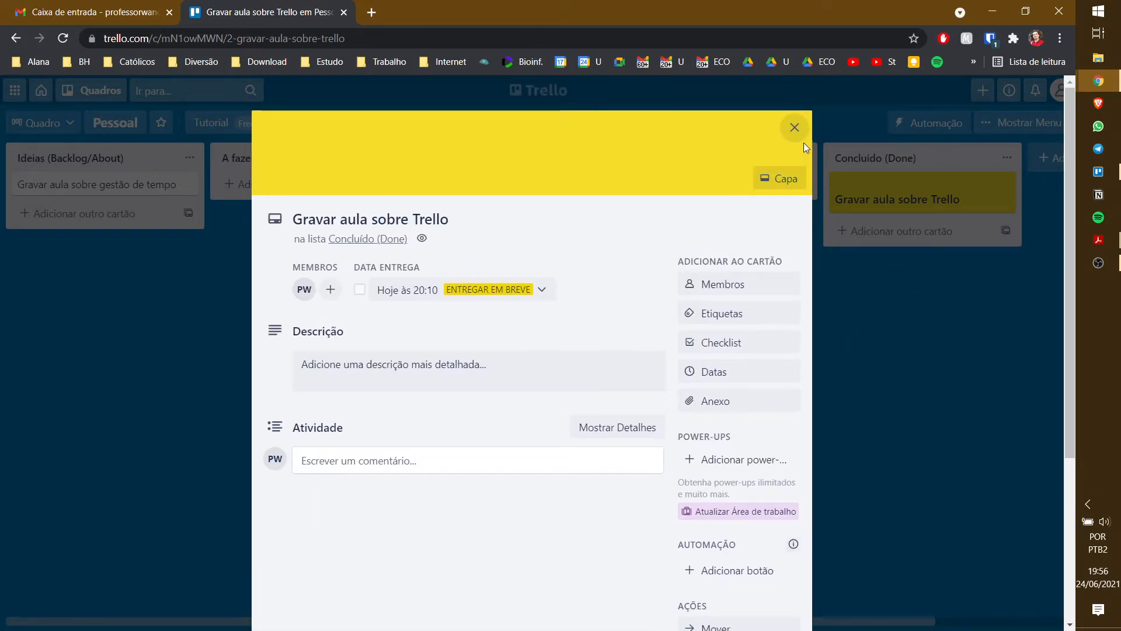
- Move Gravar aula sobre Trello back into Em andamento
{"action": "left_click", "coordinate": [796, 124]}
{"action": "left_click_drag", "start_coordinate": [904, 201], "coordinate": [511, 240]}
{"action": "left_click", "coordinate": [517, 236]}
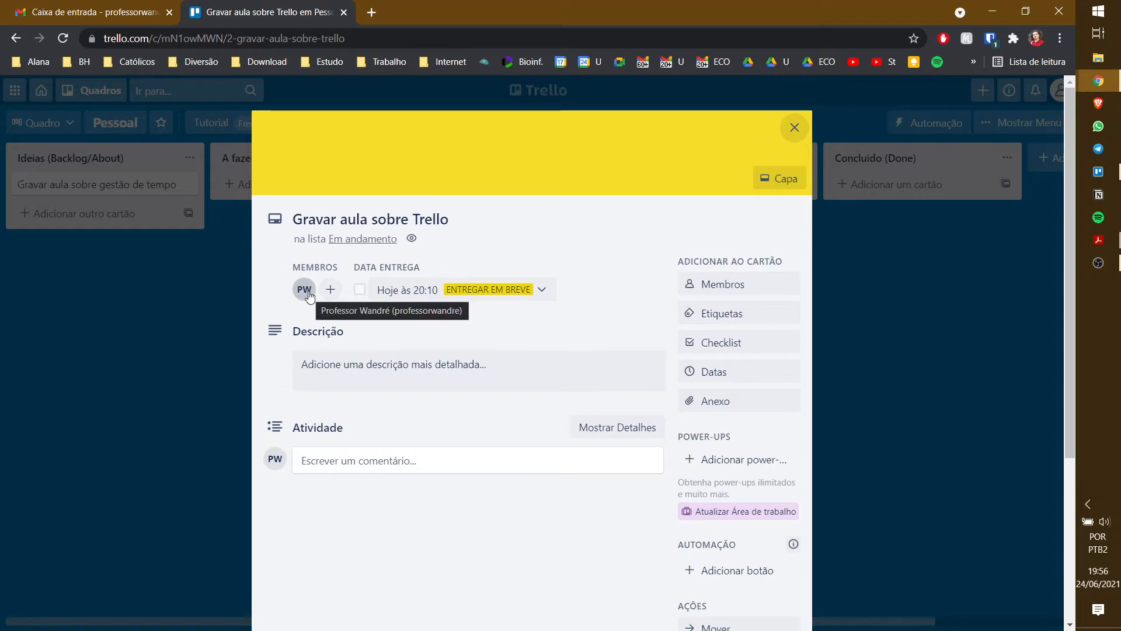
{"action": "left_click", "coordinate": [233, 299]}
- Follow the Editar aula sobre o Trello card to track its updates
{"action": "left_click", "coordinate": [475, 208]}
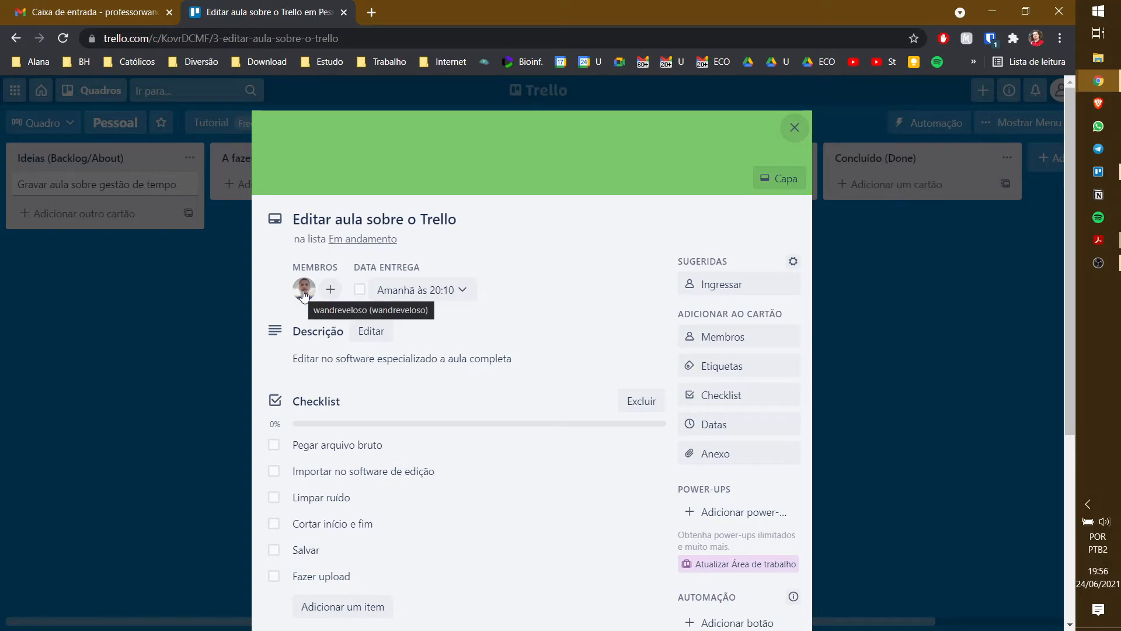
{"action": "scroll", "coordinate": [559, 257], "scroll_direction": "down", "scroll_amount": 5}
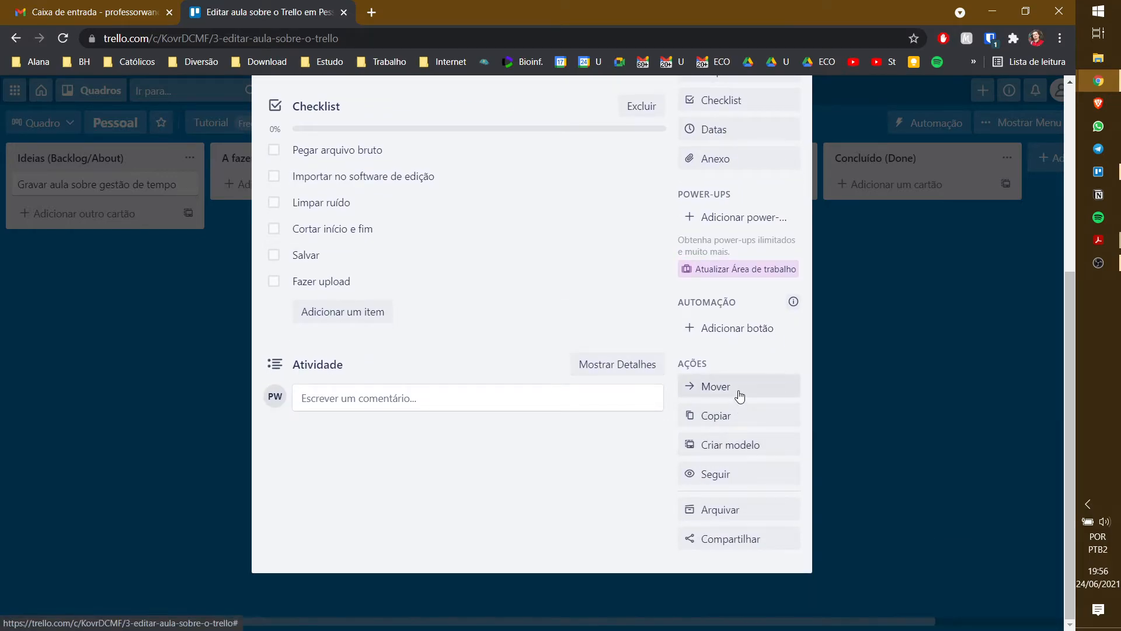
{"action": "left_click", "coordinate": [725, 476]}
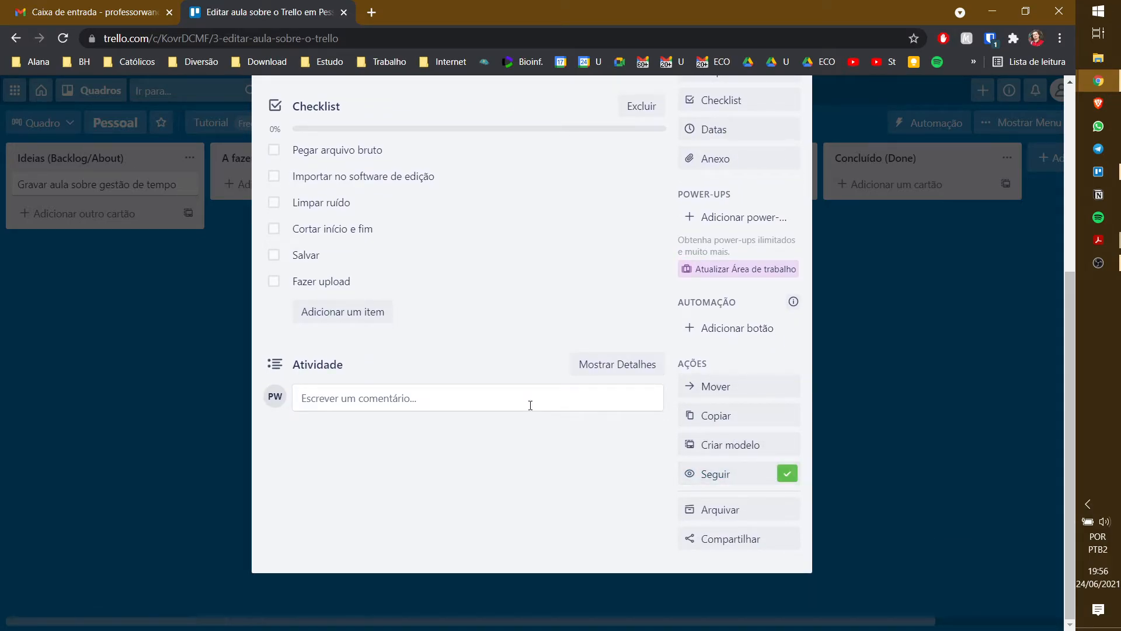
{"action": "scroll", "coordinate": [521, 326], "scroll_direction": "up", "scroll_amount": 5}
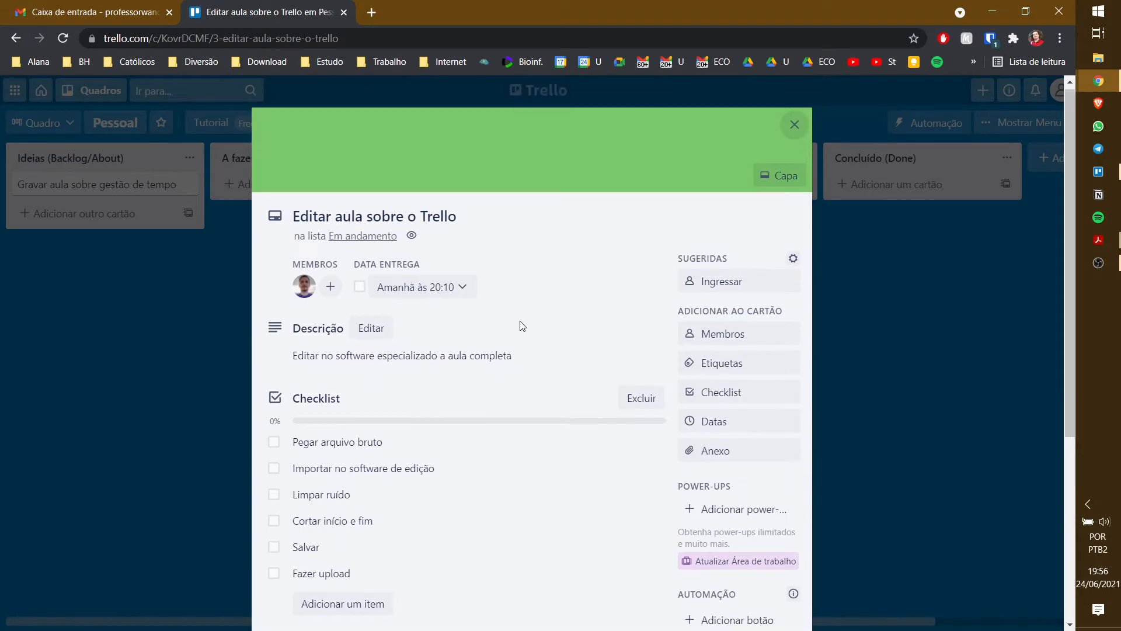
{"action": "left_click", "coordinate": [793, 129]}
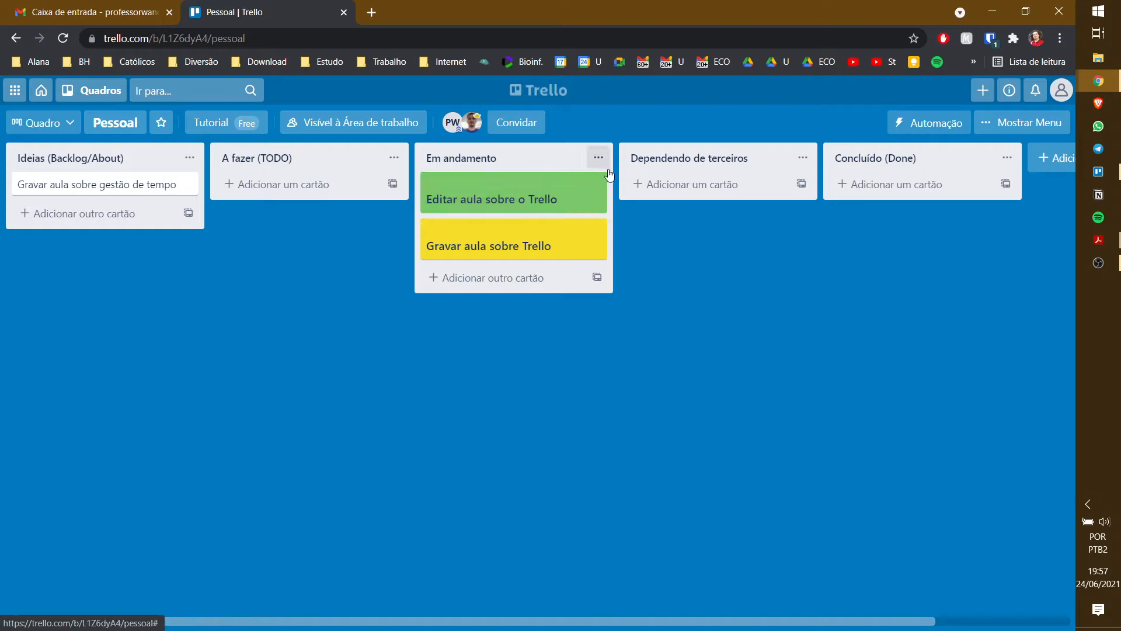
- Add the other board member to the Editar aula sobre o Trello card
{"action": "left_click", "coordinate": [514, 210]}
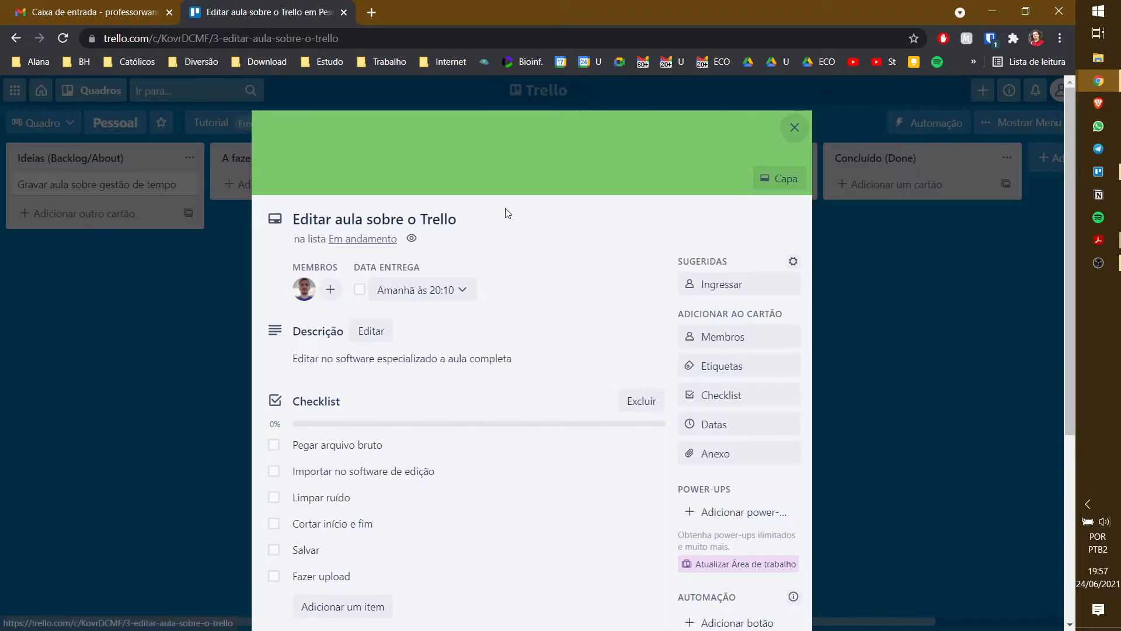
{"action": "left_click", "coordinate": [330, 295]}
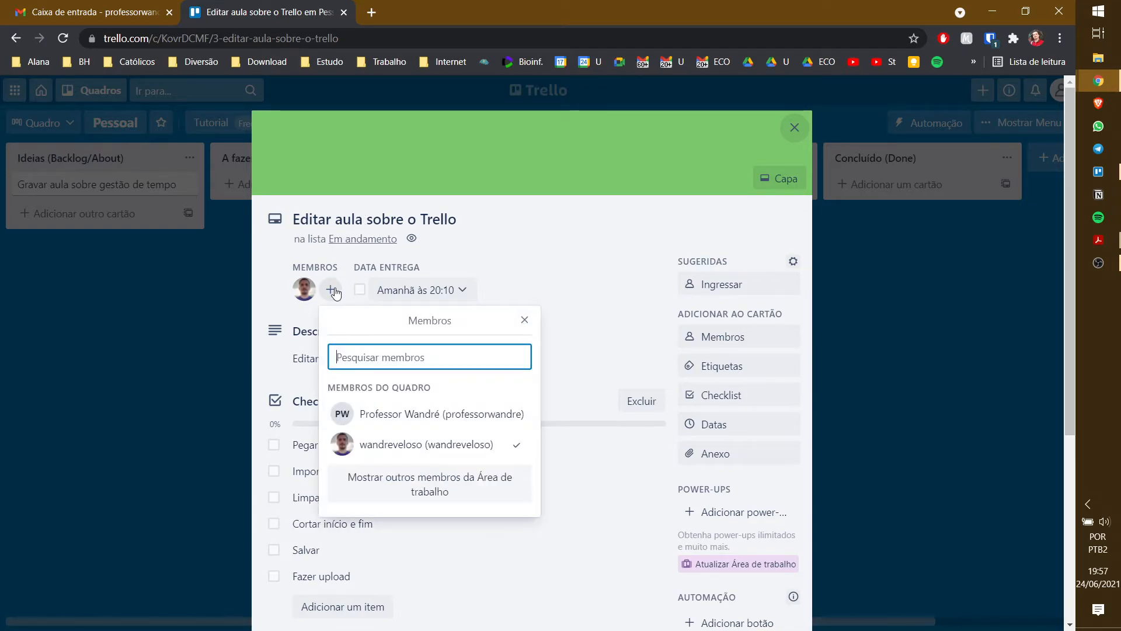
{"action": "left_click", "coordinate": [384, 414]}
{"action": "left_click", "coordinate": [587, 285]}
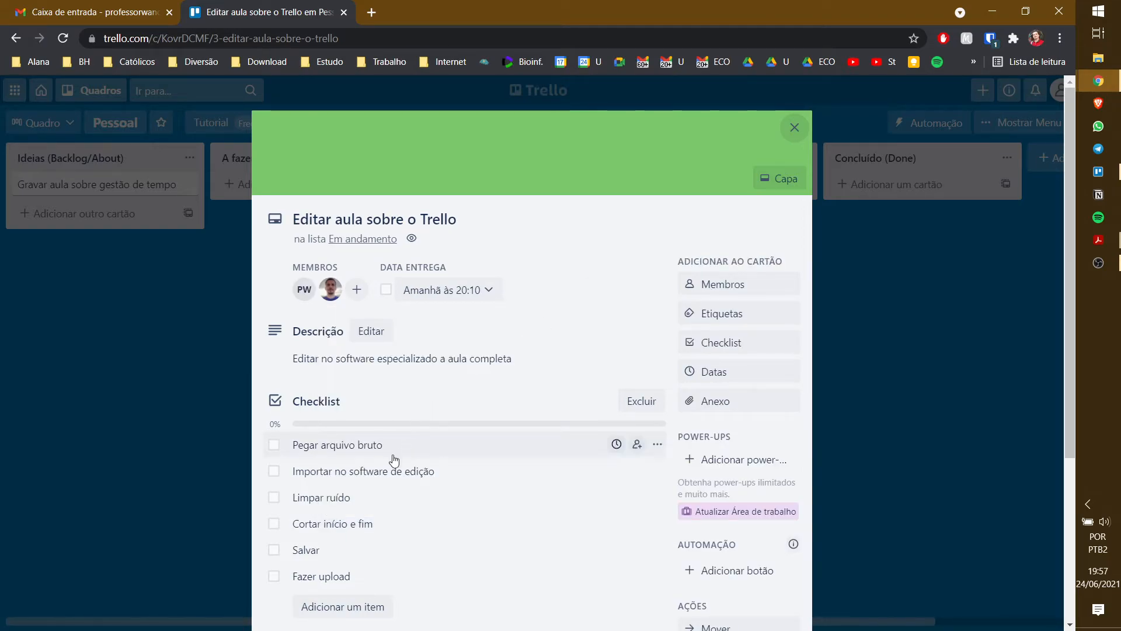
{"action": "left_click", "coordinate": [452, 445]}
{"action": "left_click", "coordinate": [461, 442]}
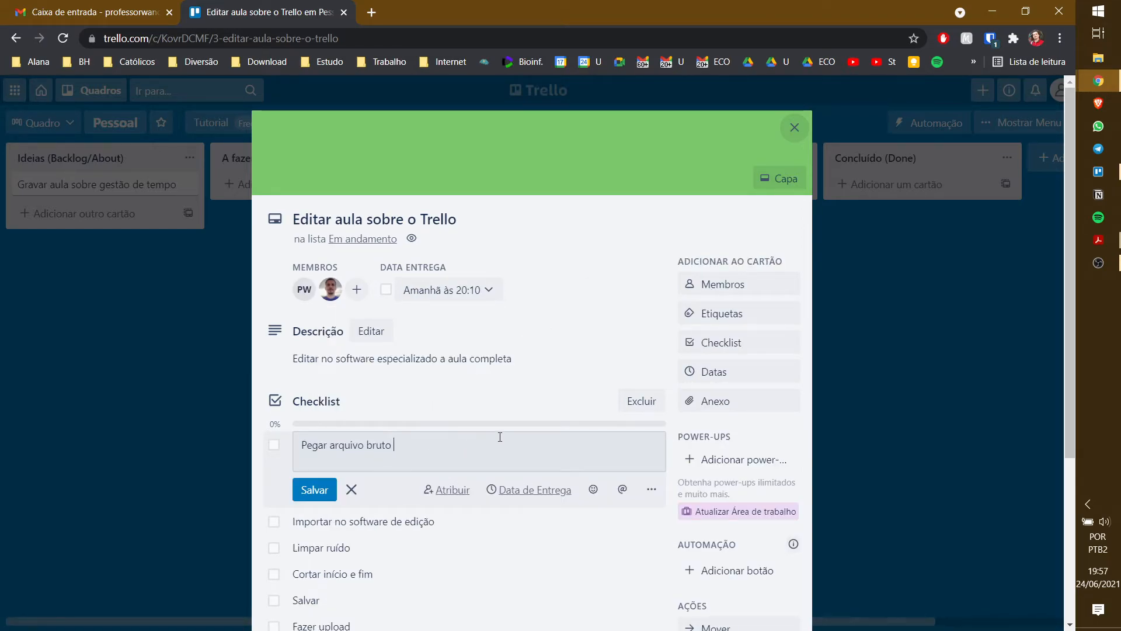
{"action": "type", "text": "@"}
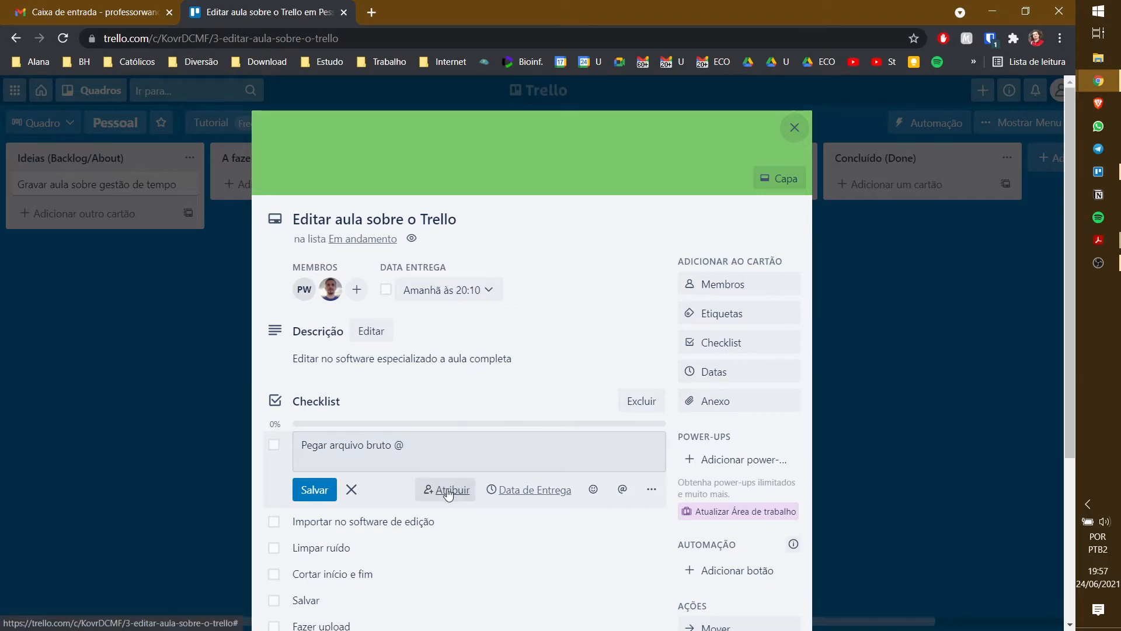
{"action": "type", "text": "wa"}
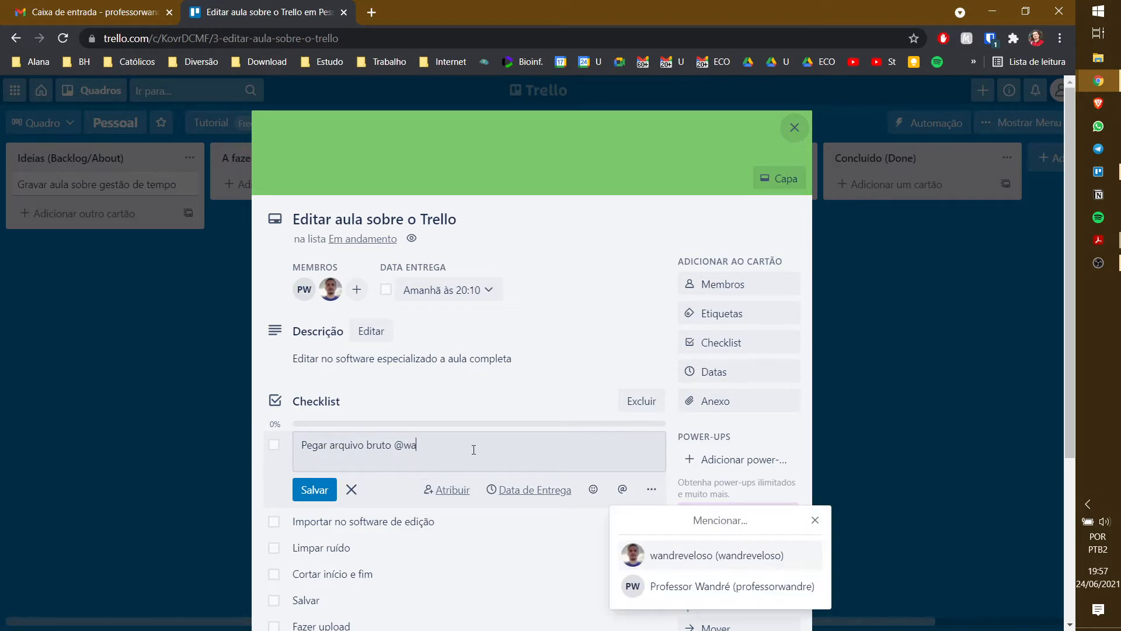
{"action": "left_click", "coordinate": [689, 558]}
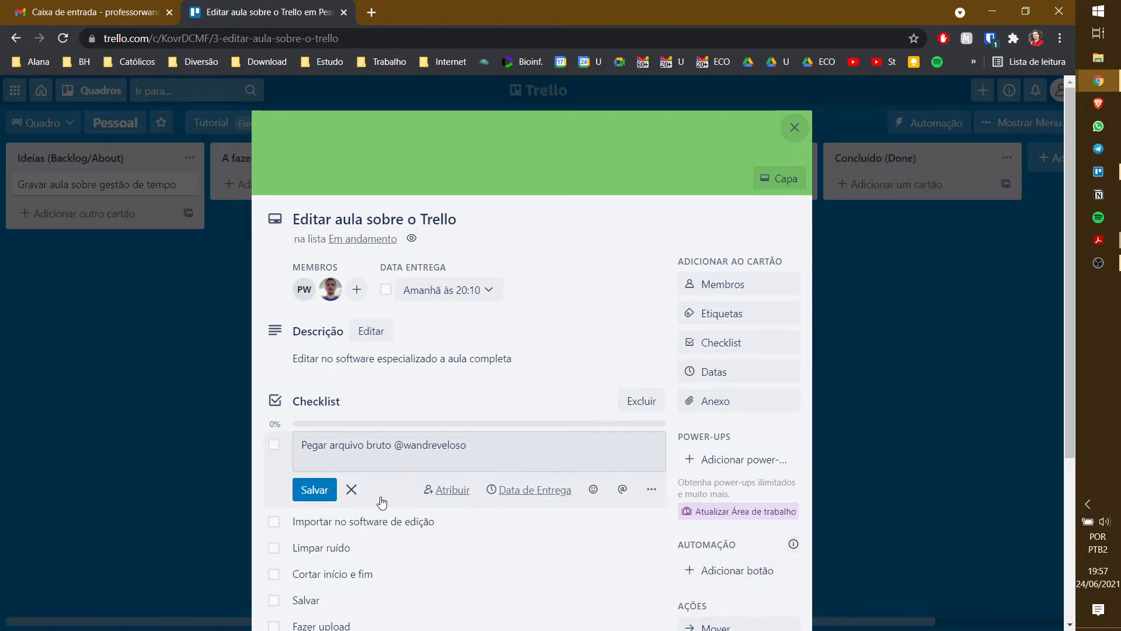
{"action": "left_click", "coordinate": [312, 491]}
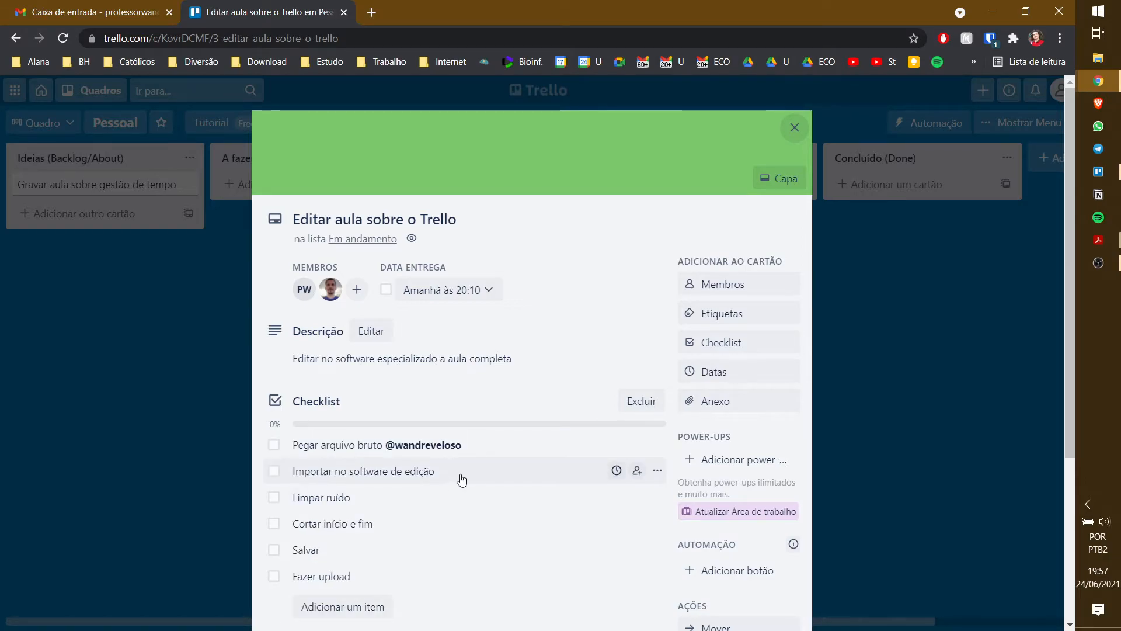
{"action": "left_click", "coordinate": [463, 479]}
{"action": "left_click", "coordinate": [508, 470]}
{"action": "type", "text": "@pro"}
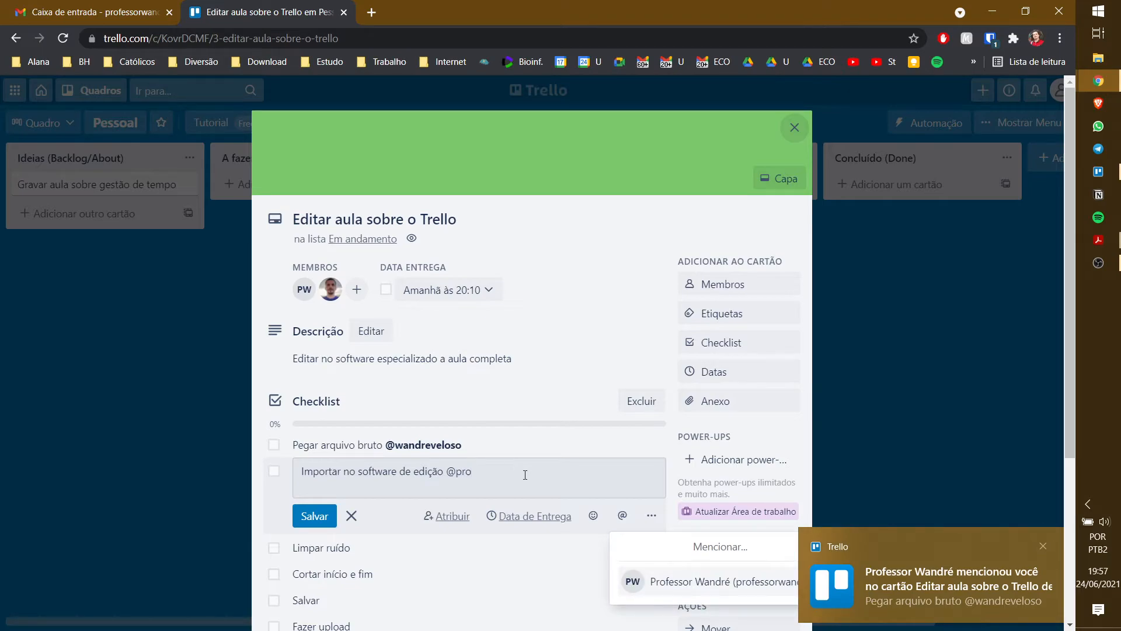
{"action": "left_click", "coordinate": [708, 595]}
{"action": "left_click", "coordinate": [315, 515]}
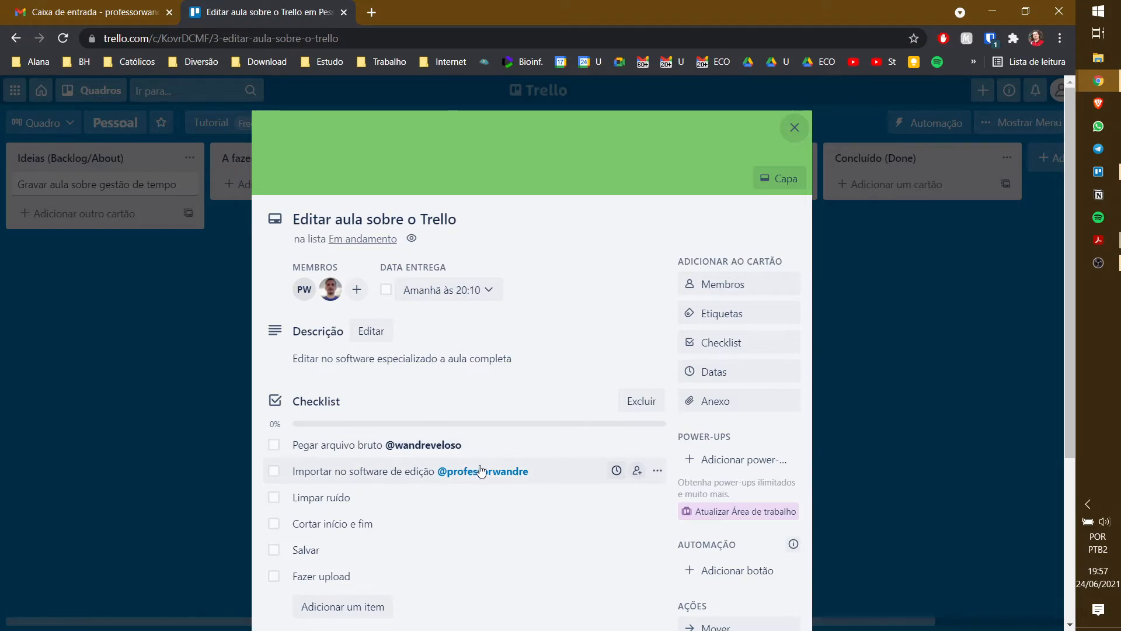
- Try adding a due date to the first checklist item, dismiss the promo, and close the card
{"action": "left_click", "coordinate": [543, 445]}
{"action": "left_click", "coordinate": [549, 447]}
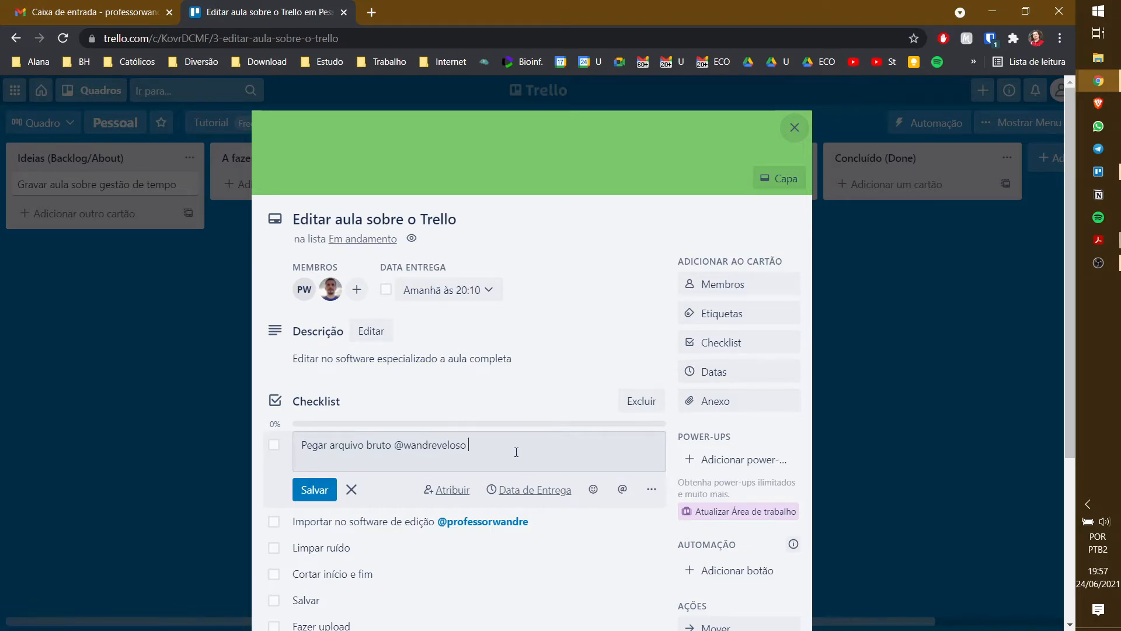
{"action": "left_click", "coordinate": [547, 499]}
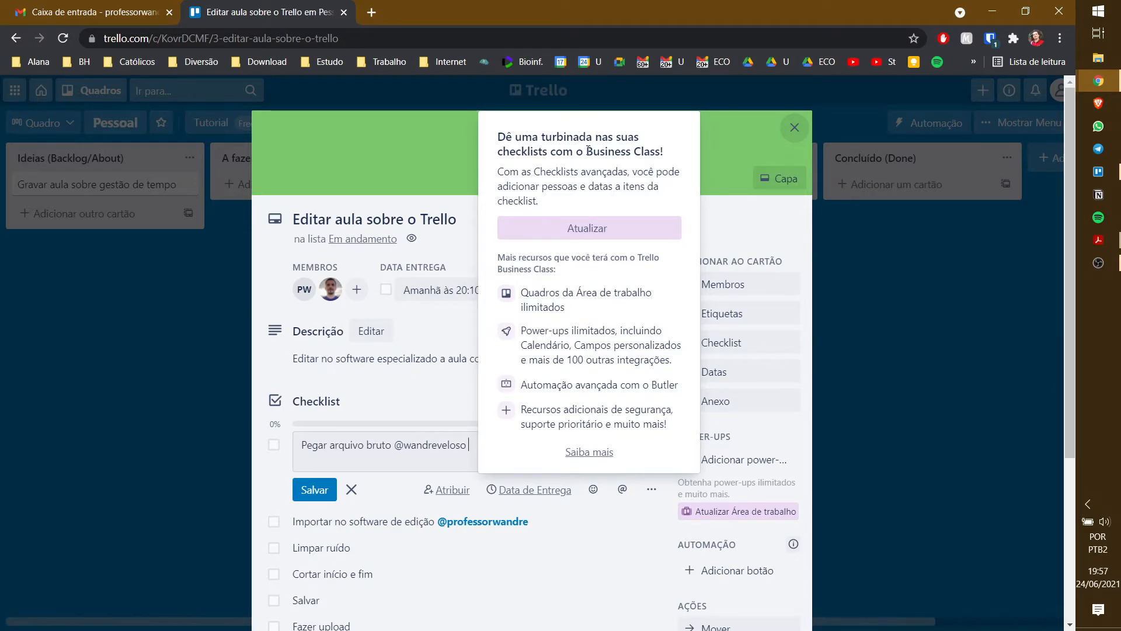
{"action": "left_click_drag", "start_coordinate": [587, 150], "coordinate": [666, 152]}
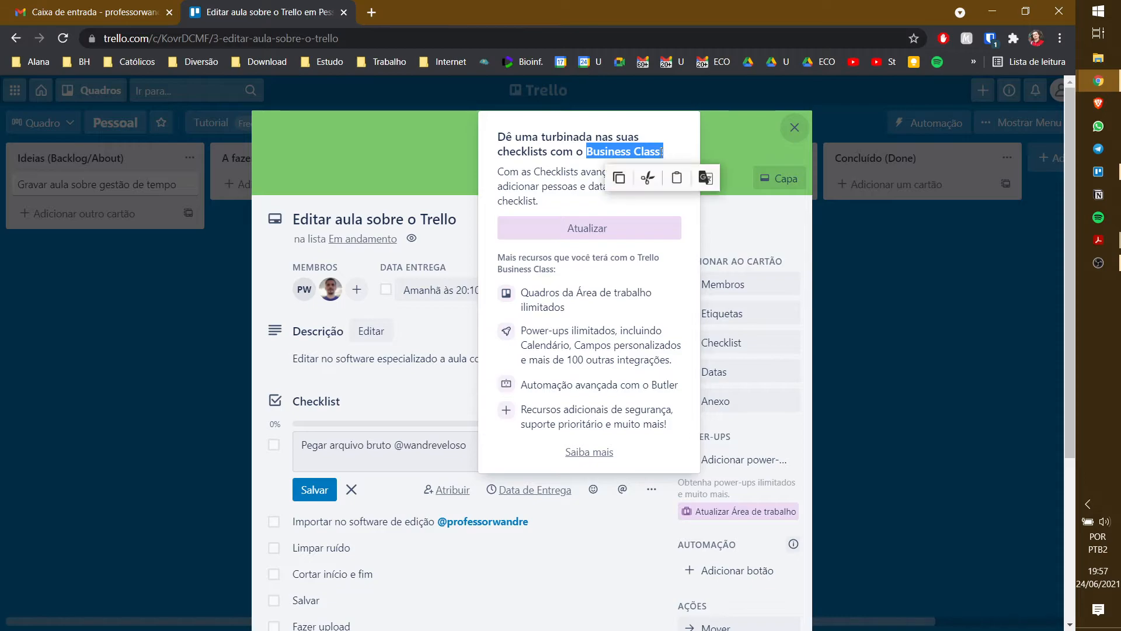
{"action": "left_click", "coordinate": [635, 146]}
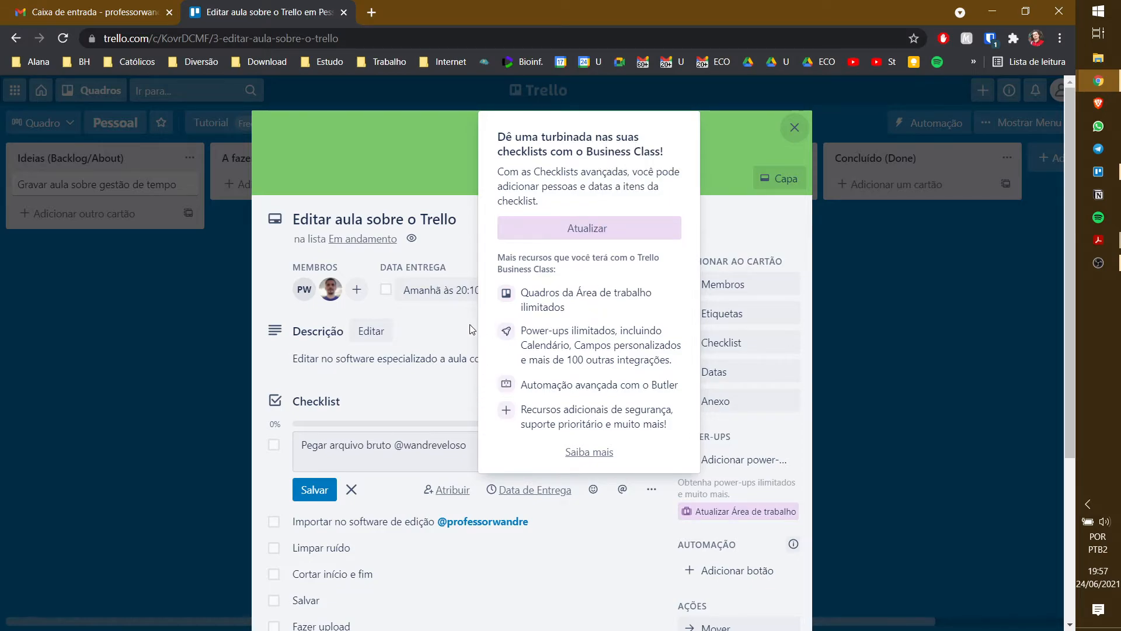
{"action": "left_click", "coordinate": [418, 377]}
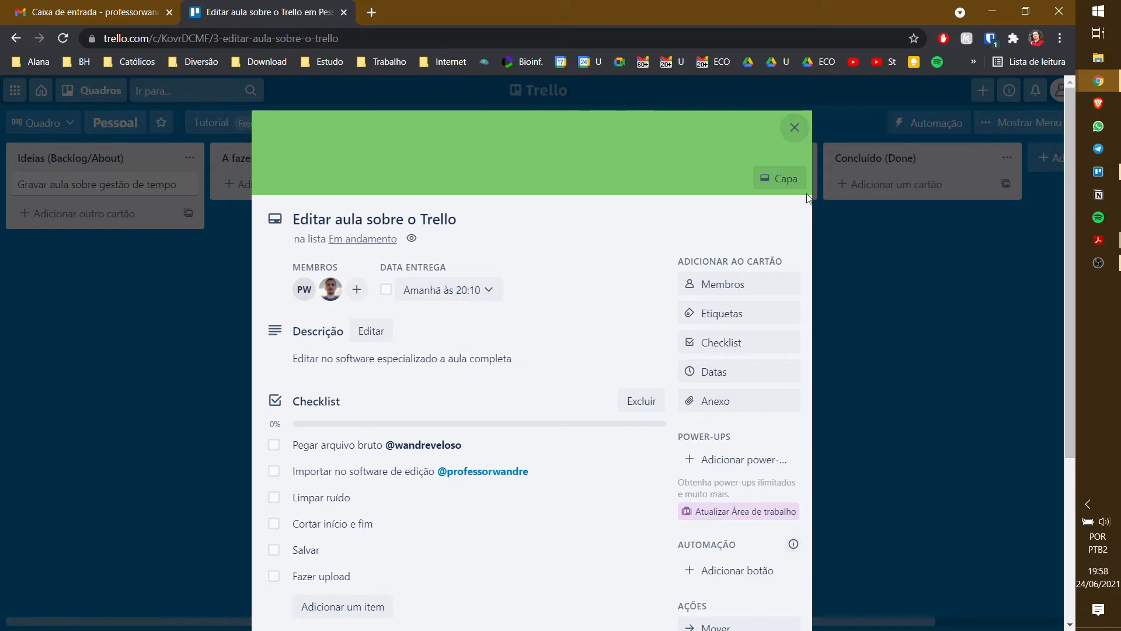
{"action": "left_click", "coordinate": [793, 128]}
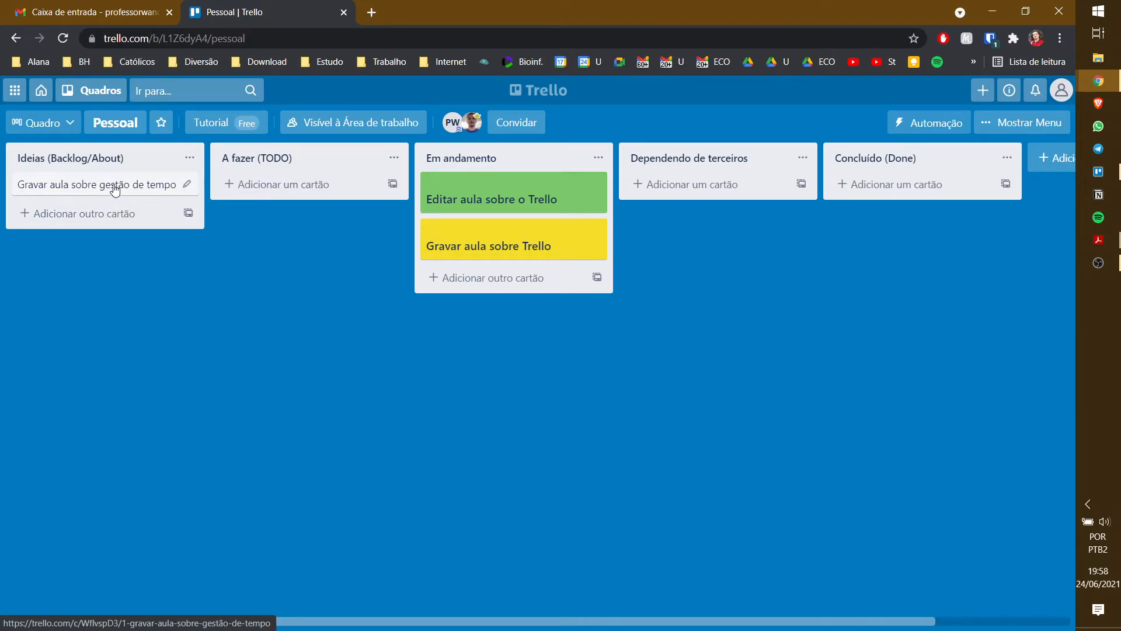
- Move Gravar aula sobre gestão de tempo into A fazer (TODO) and browse its date and member options
{"action": "left_click_drag", "start_coordinate": [146, 182], "coordinate": [316, 186]}
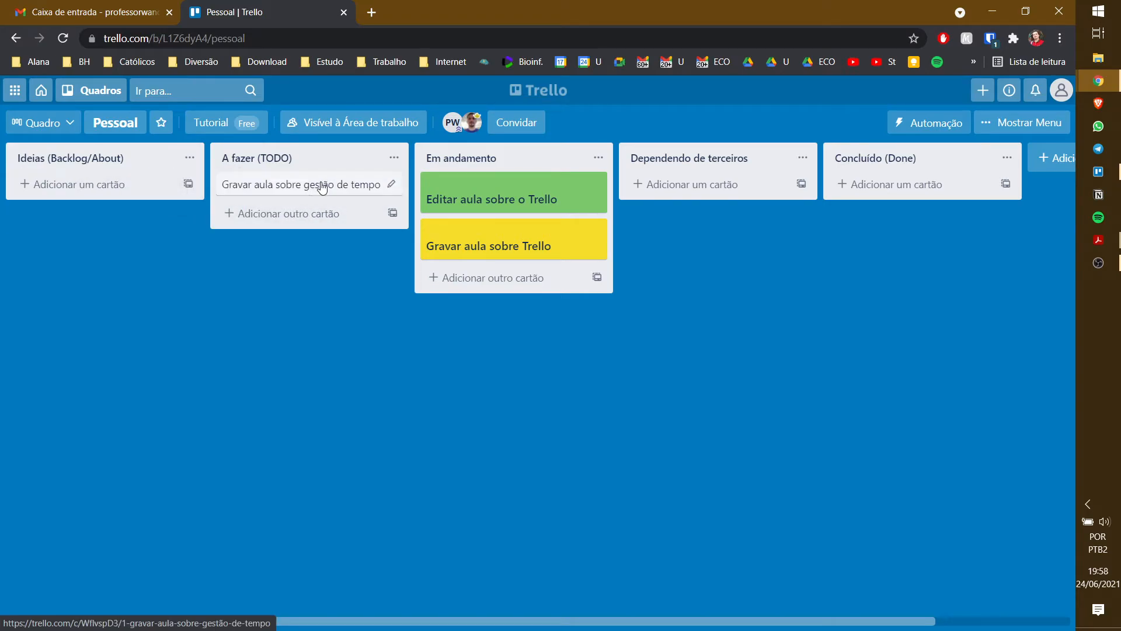
{"action": "left_click", "coordinate": [321, 187]}
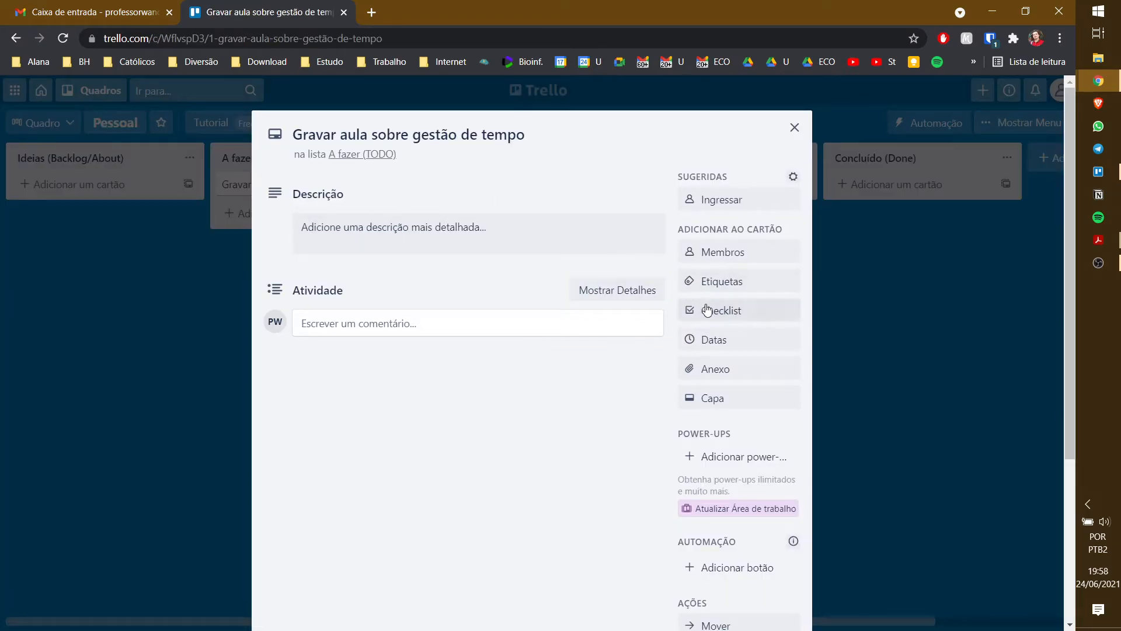
{"action": "left_click", "coordinate": [716, 348]}
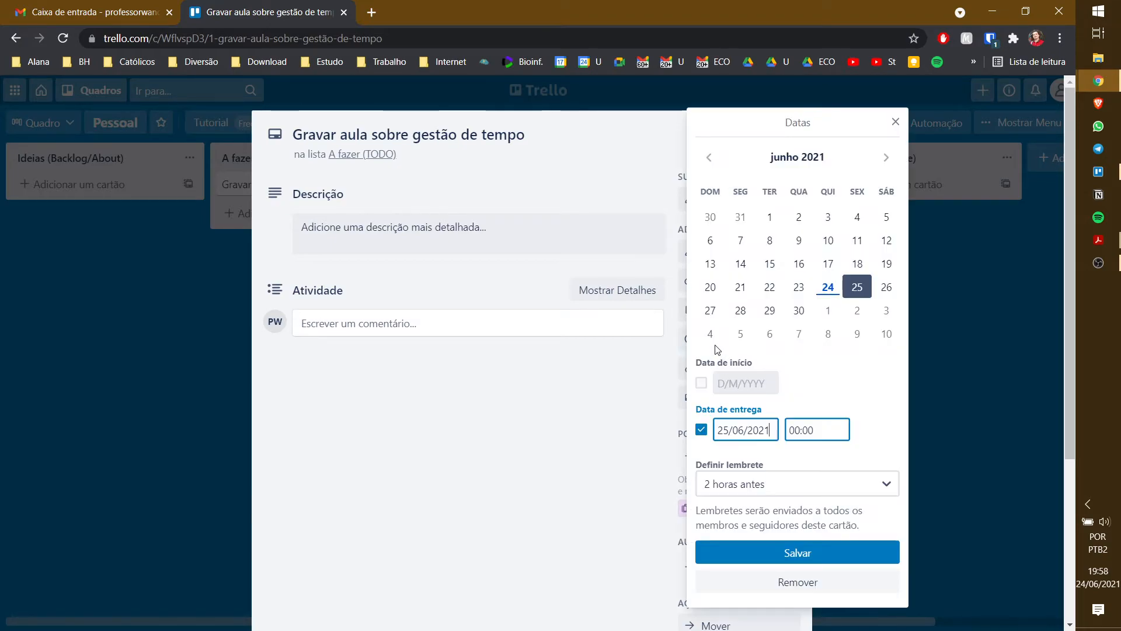
{"action": "left_click", "coordinate": [915, 329]}
{"action": "left_click", "coordinate": [748, 256]}
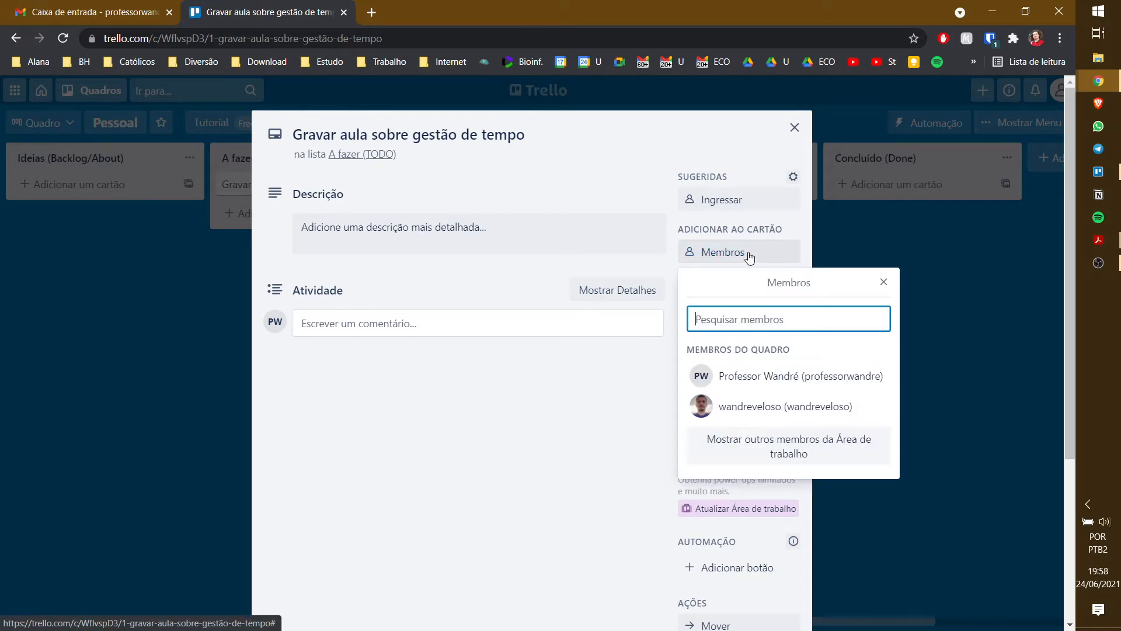
{"action": "left_click", "coordinate": [885, 283]}
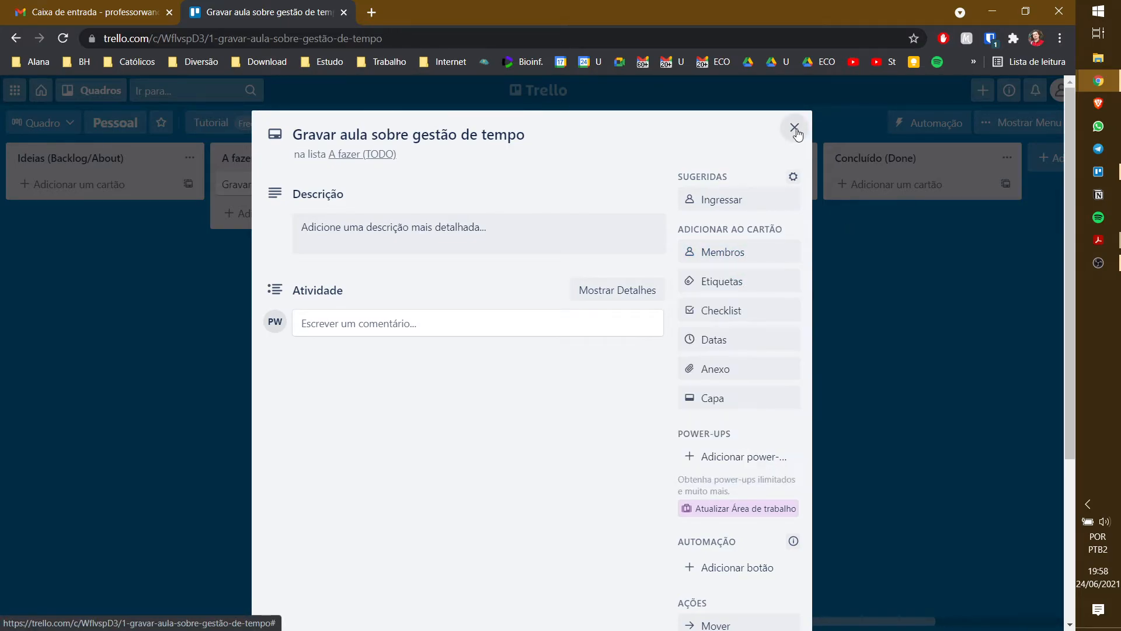
{"action": "left_click", "coordinate": [794, 127]}
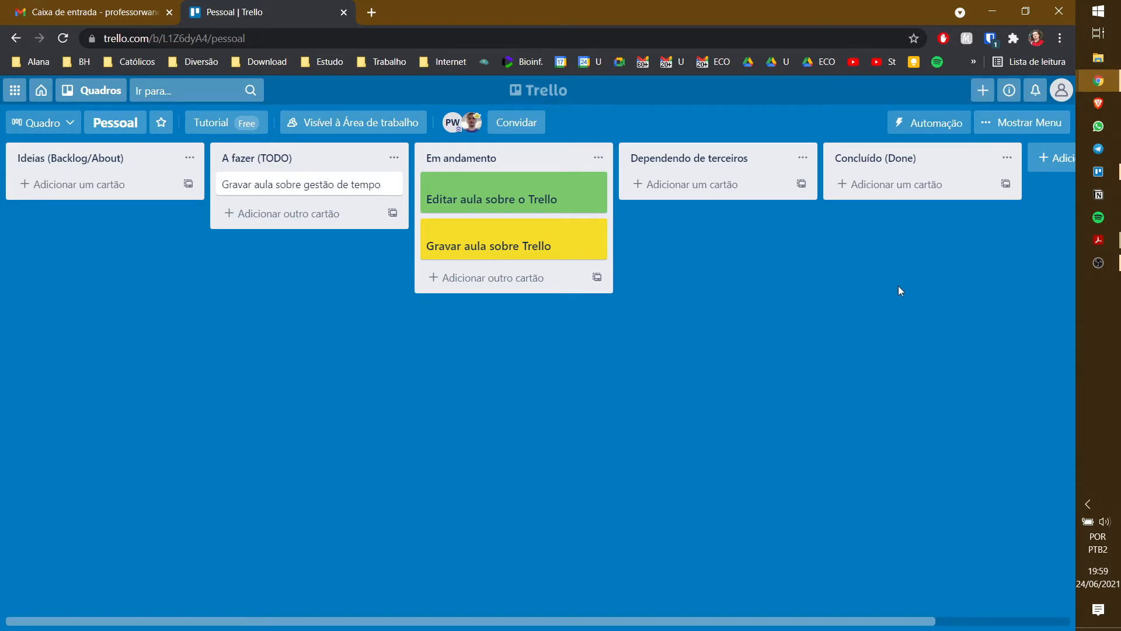
- Assign a board member to the Gravar aula sobre gestão de tempo card
{"action": "left_click", "coordinate": [350, 186]}
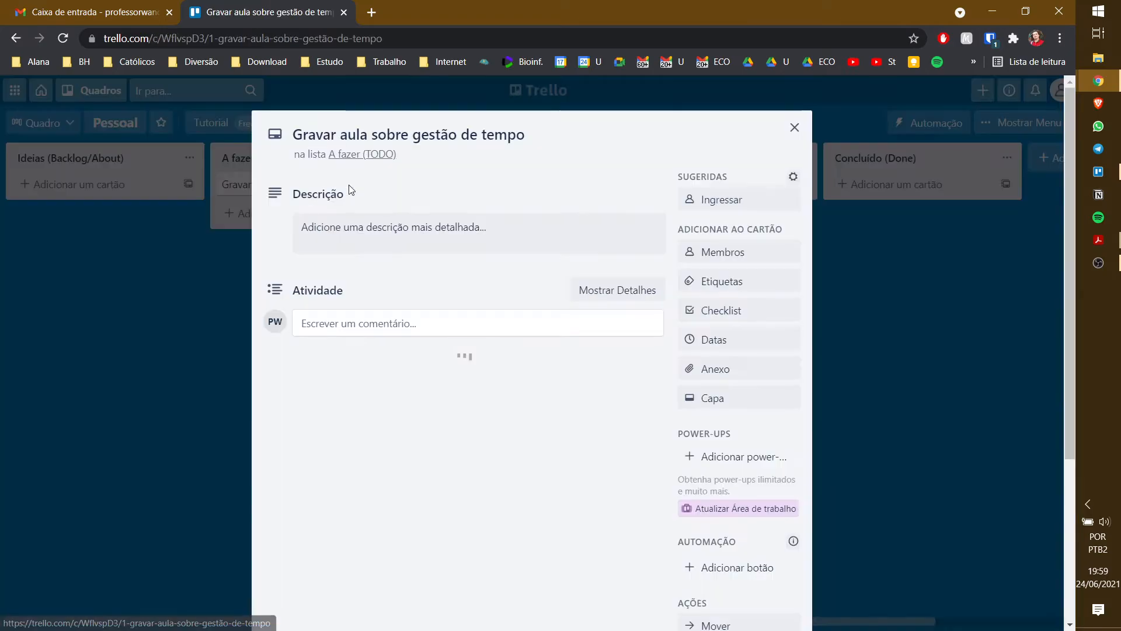
{"action": "left_click", "coordinate": [734, 260]}
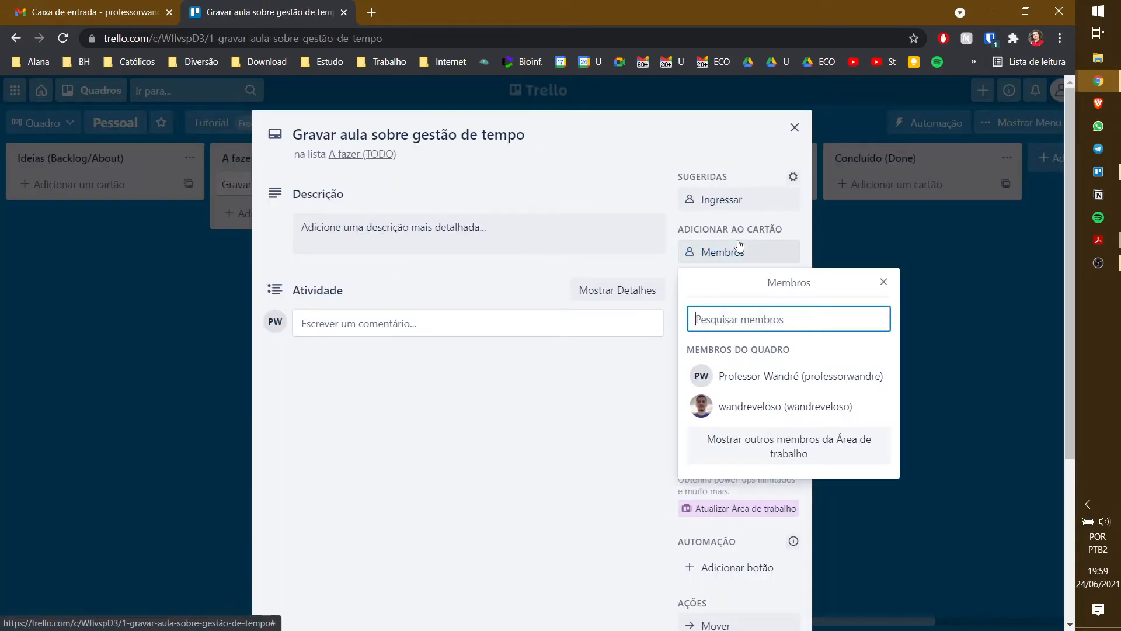
{"action": "left_click", "coordinate": [771, 374]}
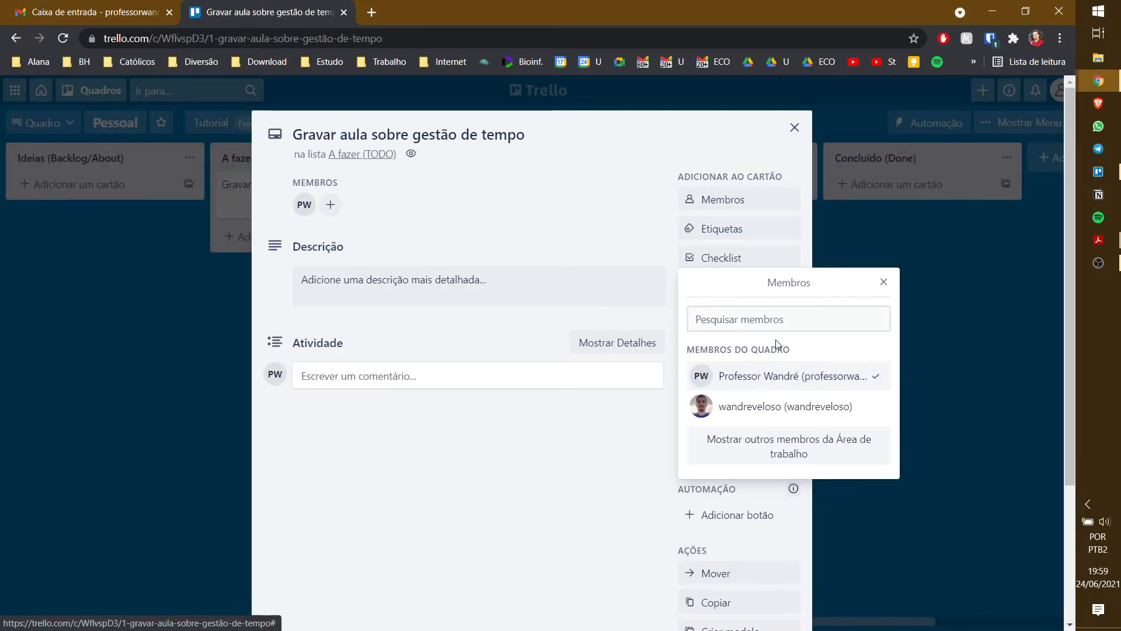
{"action": "left_click", "coordinate": [794, 128]}
{"action": "left_click", "coordinate": [794, 127]}
- View the added member's profile on the Editar aula sobre o Trello card
{"action": "left_click", "coordinate": [530, 206]}
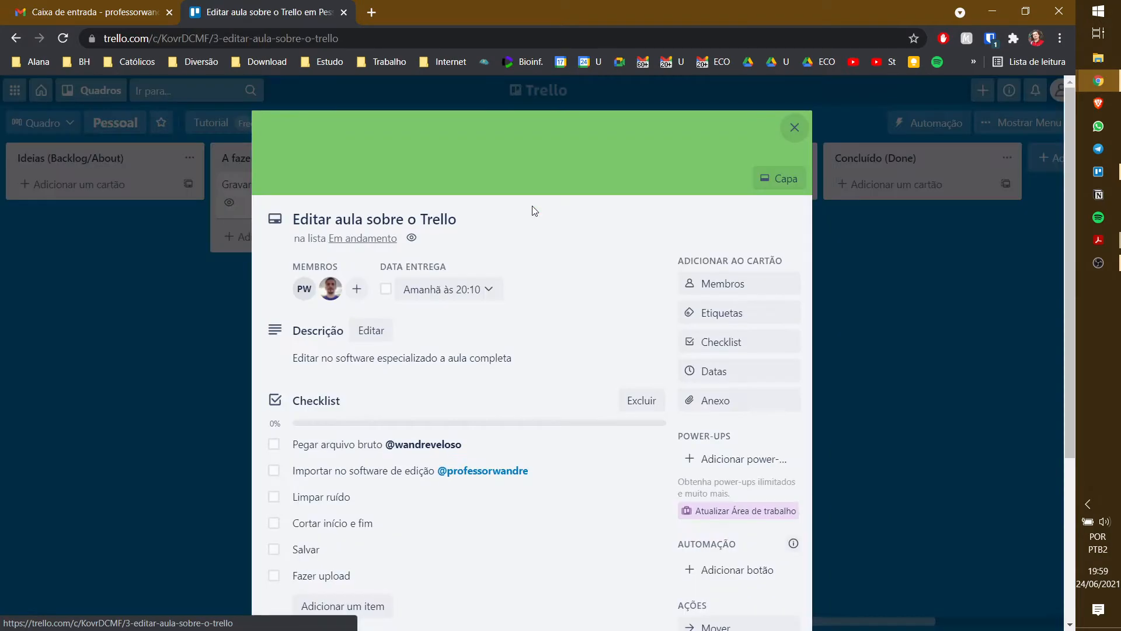
{"action": "left_click", "coordinate": [304, 289]}
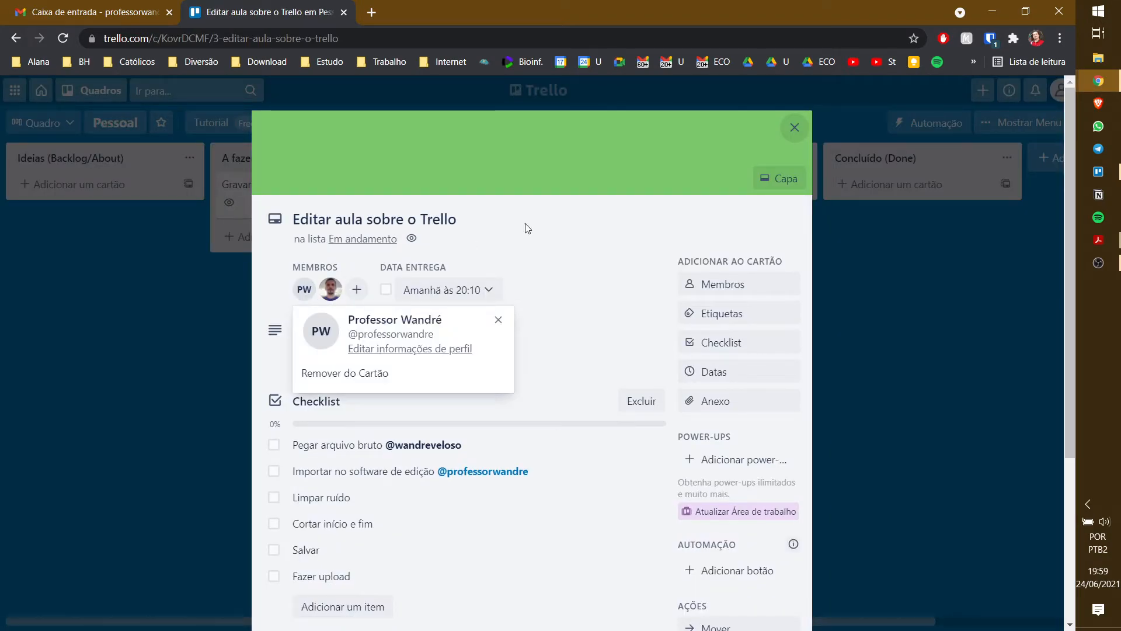
{"action": "left_click", "coordinate": [800, 125]}
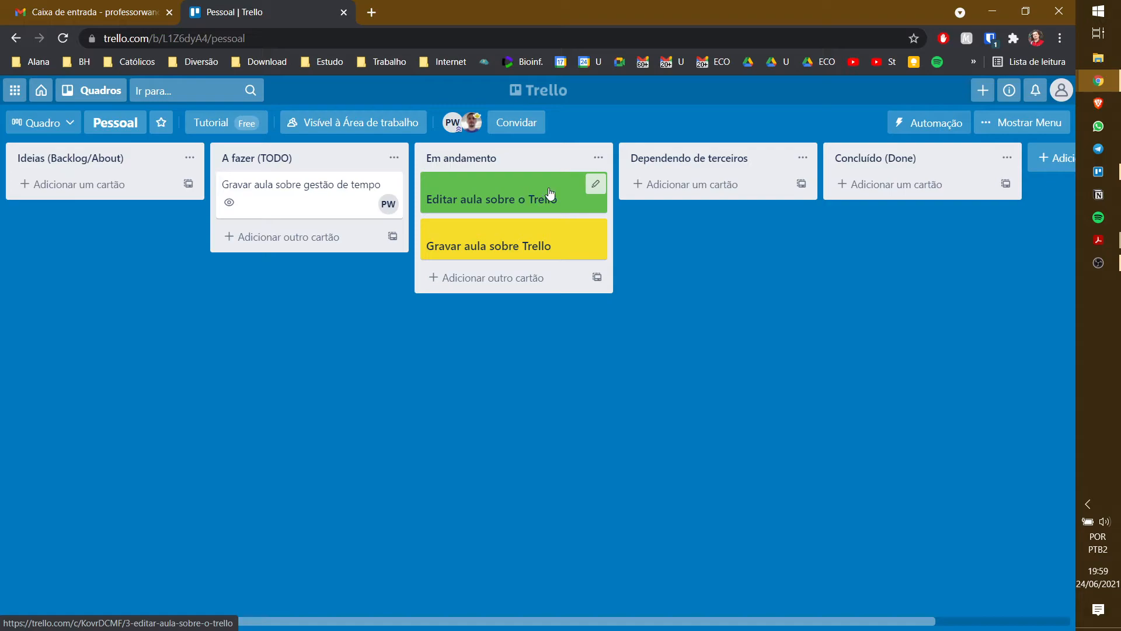
{"action": "left_click", "coordinate": [1023, 125]}
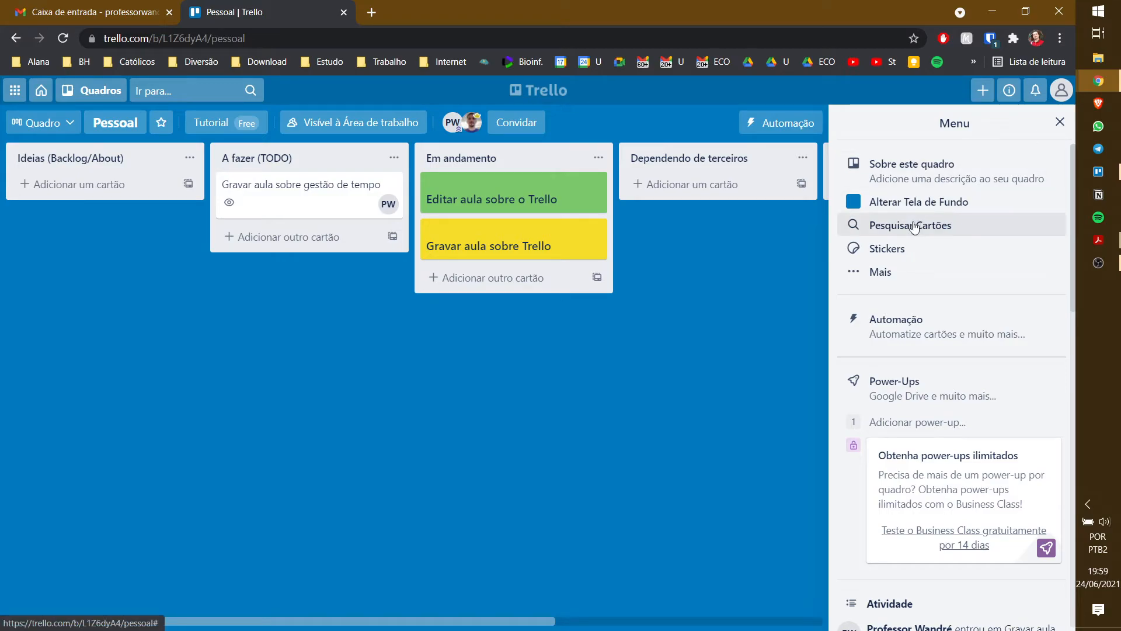
{"action": "scroll", "coordinate": [932, 279], "scroll_direction": "down", "scroll_amount": 4}
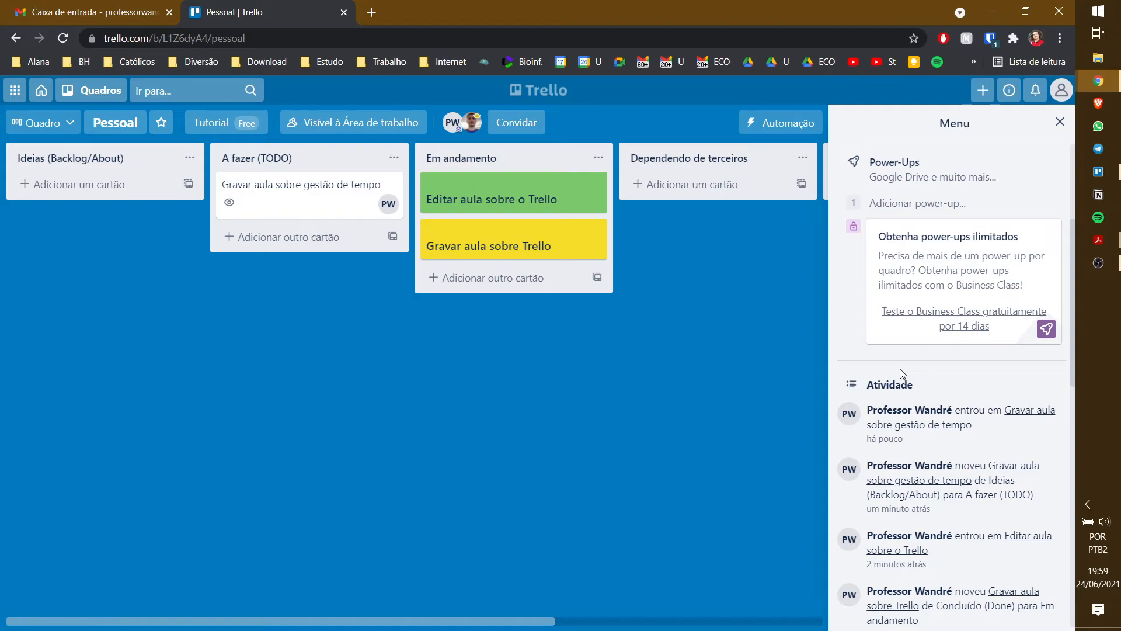
{"action": "scroll", "coordinate": [922, 371], "scroll_direction": "down", "scroll_amount": 5}
{"action": "scroll", "coordinate": [924, 376], "scroll_direction": "down", "scroll_amount": 7}
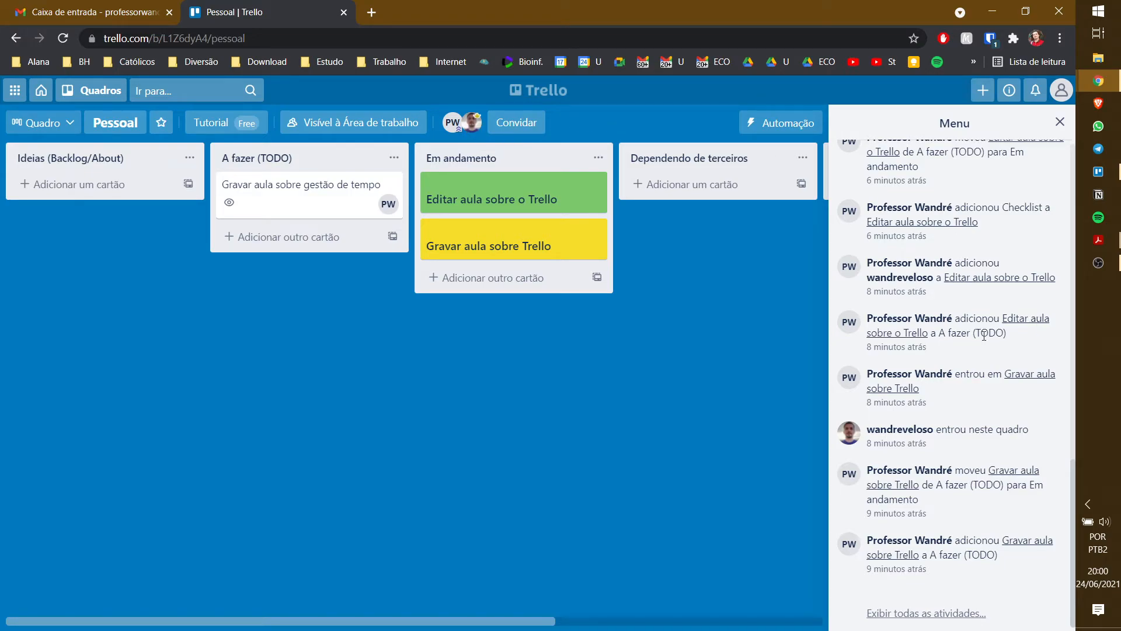
{"action": "scroll", "coordinate": [1044, 338], "scroll_direction": "up", "scroll_amount": 8}
{"action": "scroll", "coordinate": [983, 336], "scroll_direction": "up", "scroll_amount": 8}
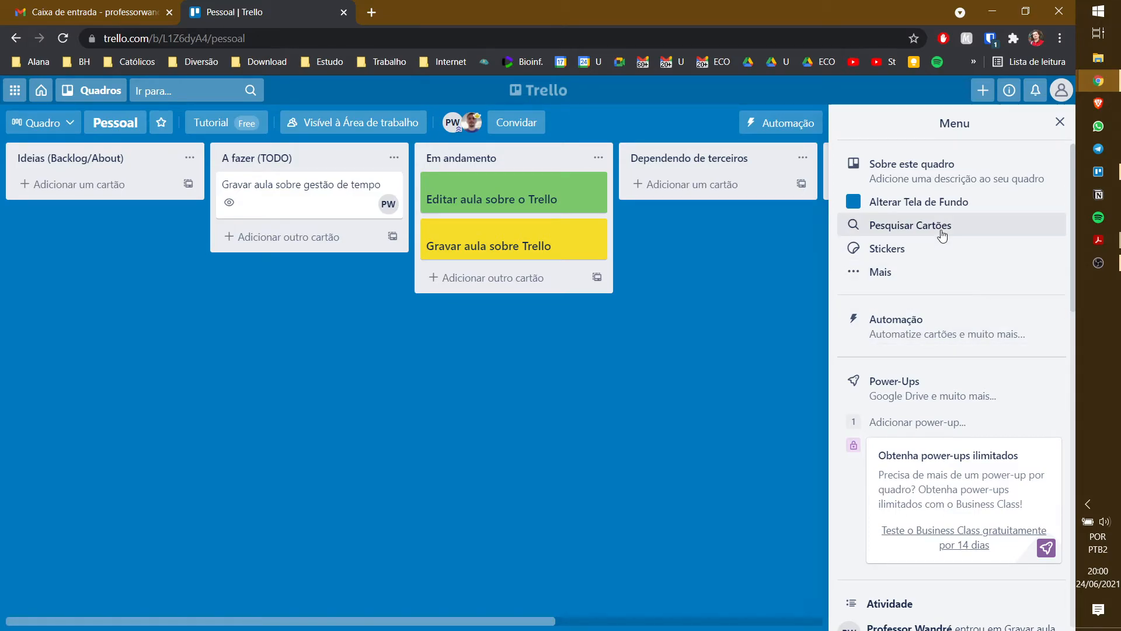
{"action": "left_click", "coordinate": [937, 203]}
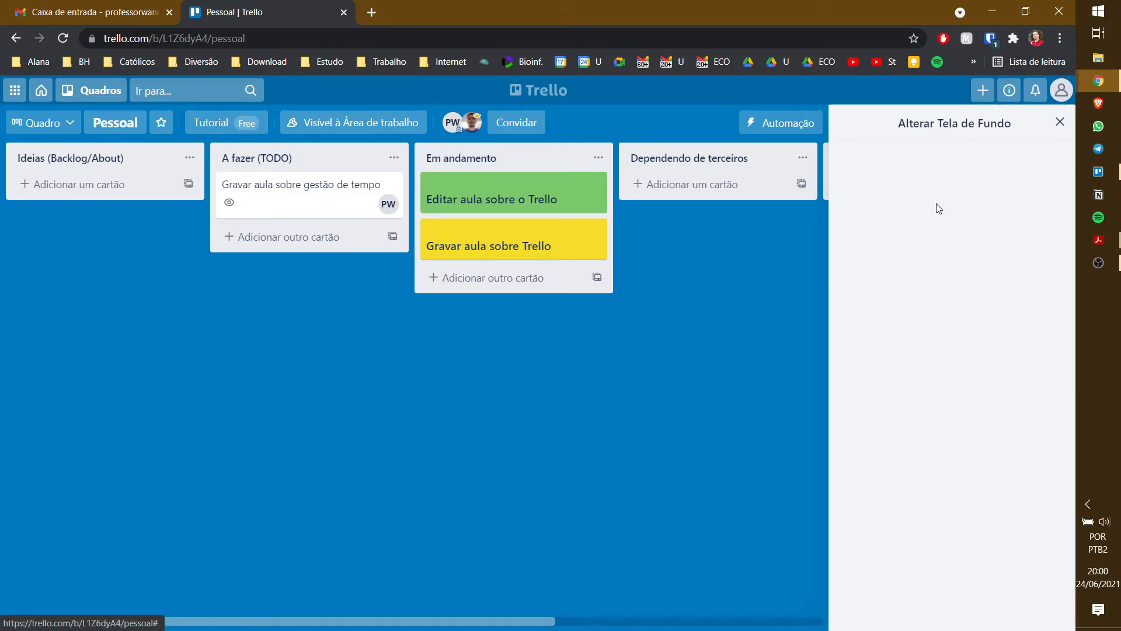
{"action": "left_click", "coordinate": [995, 193]}
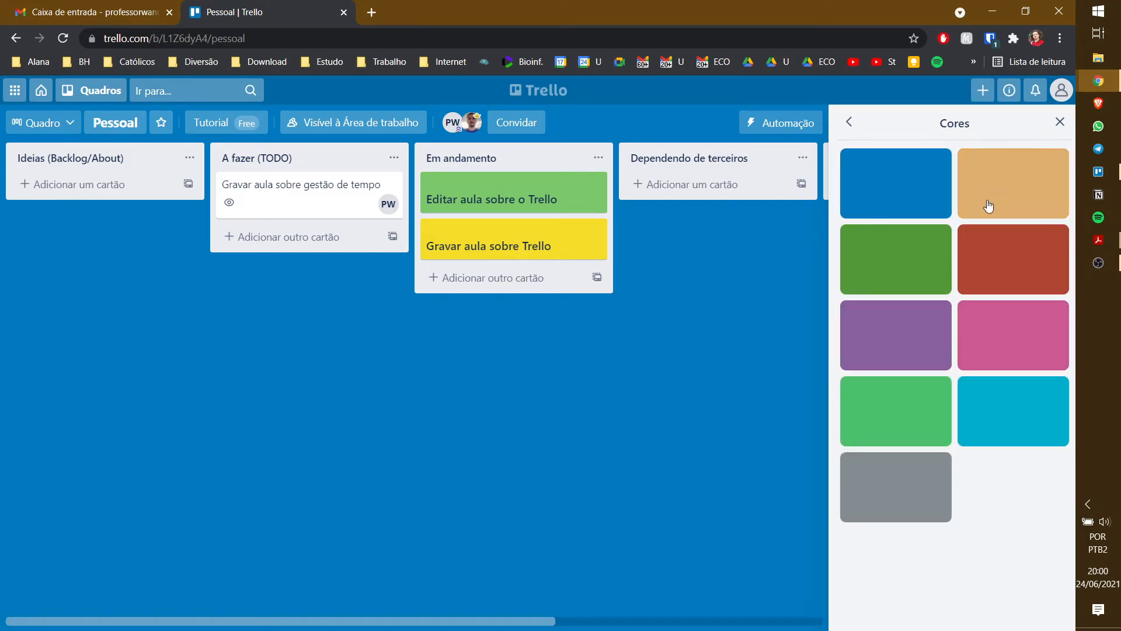
{"action": "left_click", "coordinate": [847, 124]}
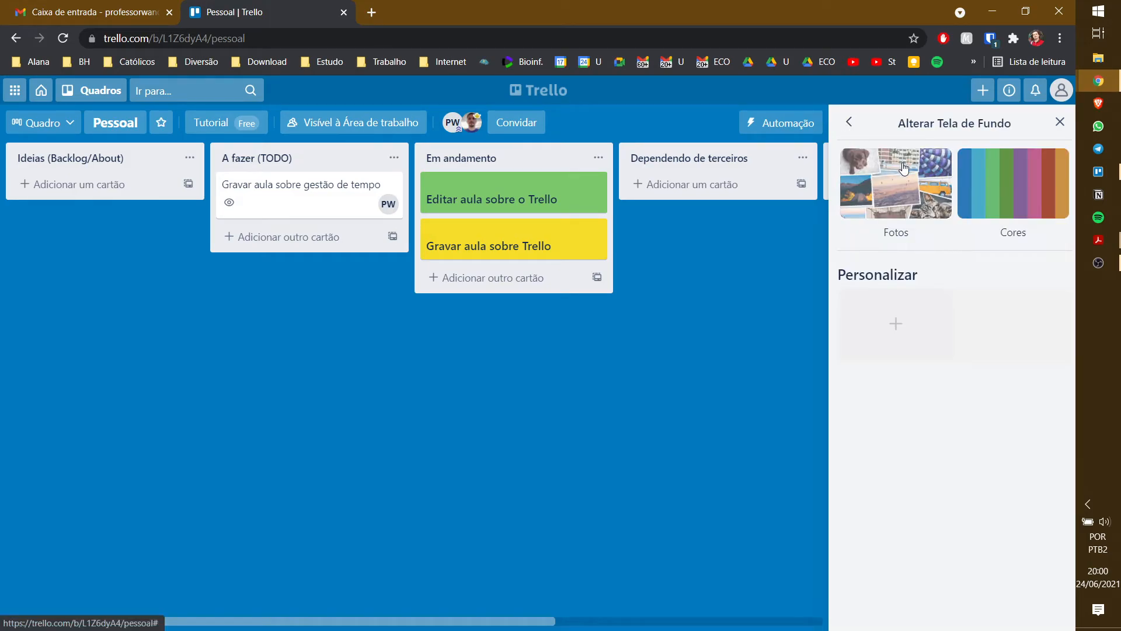
{"action": "left_click", "coordinate": [893, 184]}
{"action": "left_click", "coordinate": [890, 298]}
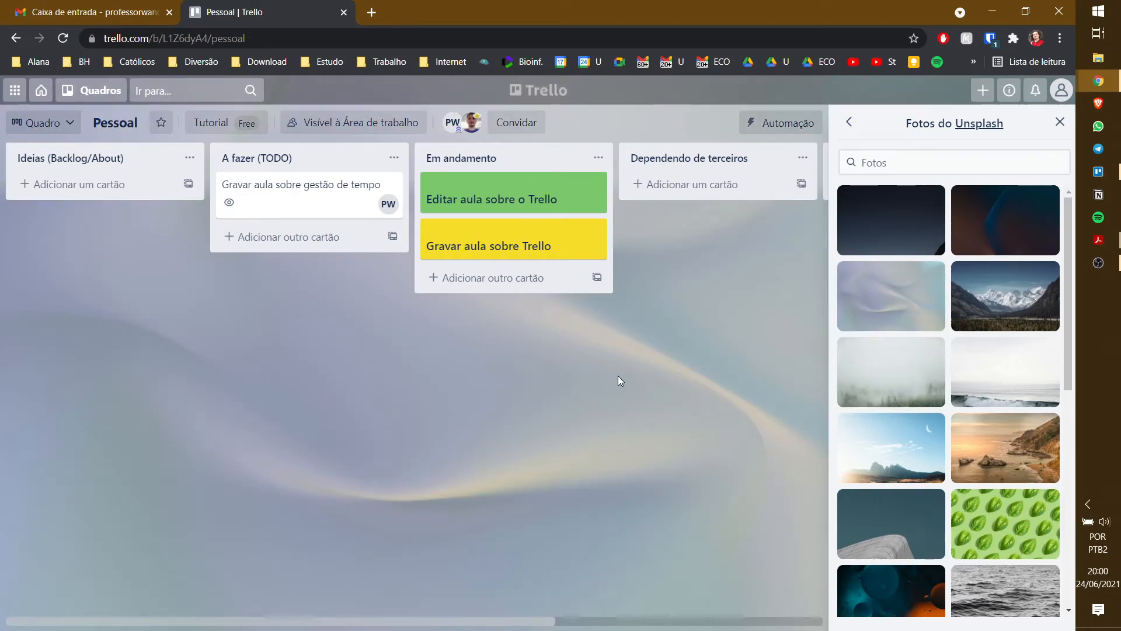
{"action": "left_click", "coordinate": [914, 365]}
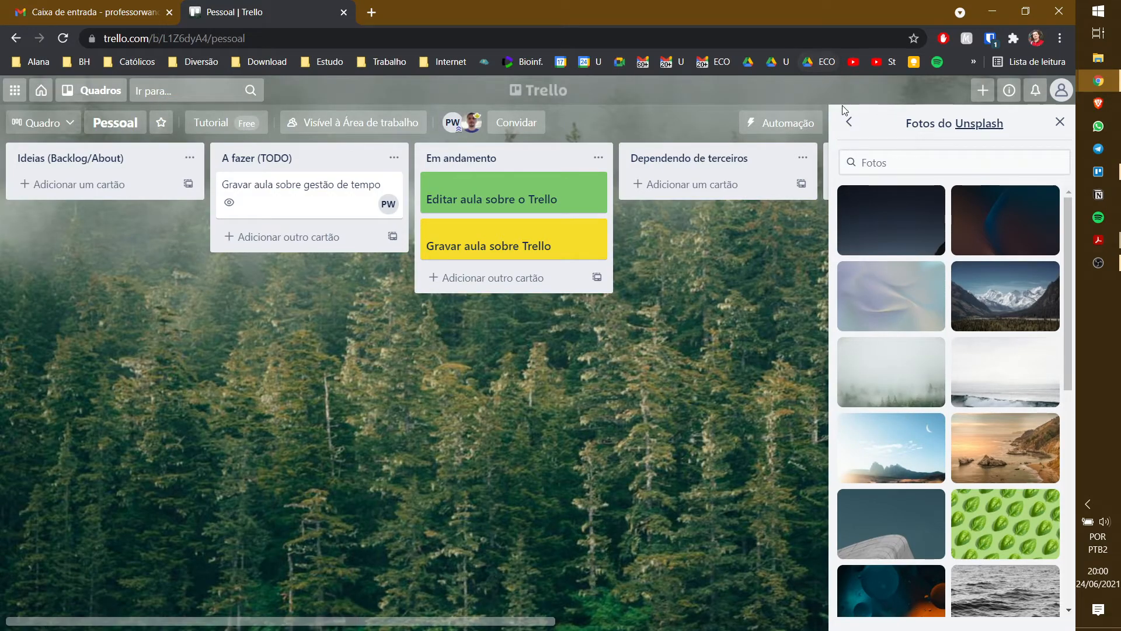
{"action": "left_click", "coordinate": [848, 121]}
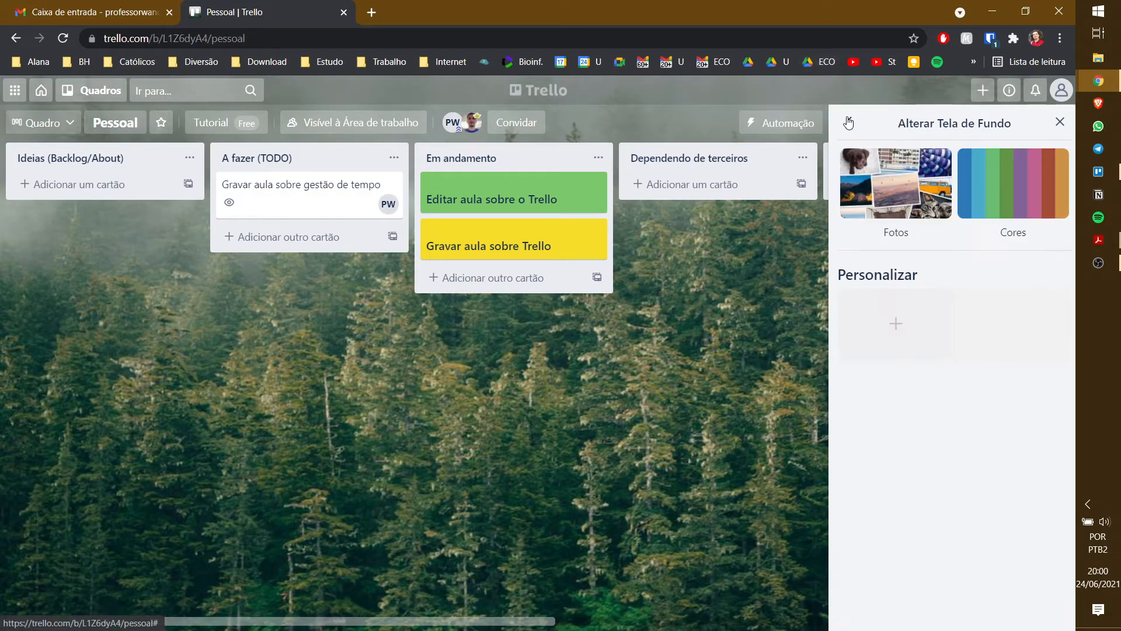
{"action": "left_click", "coordinate": [969, 173]}
{"action": "left_click", "coordinate": [923, 206]}
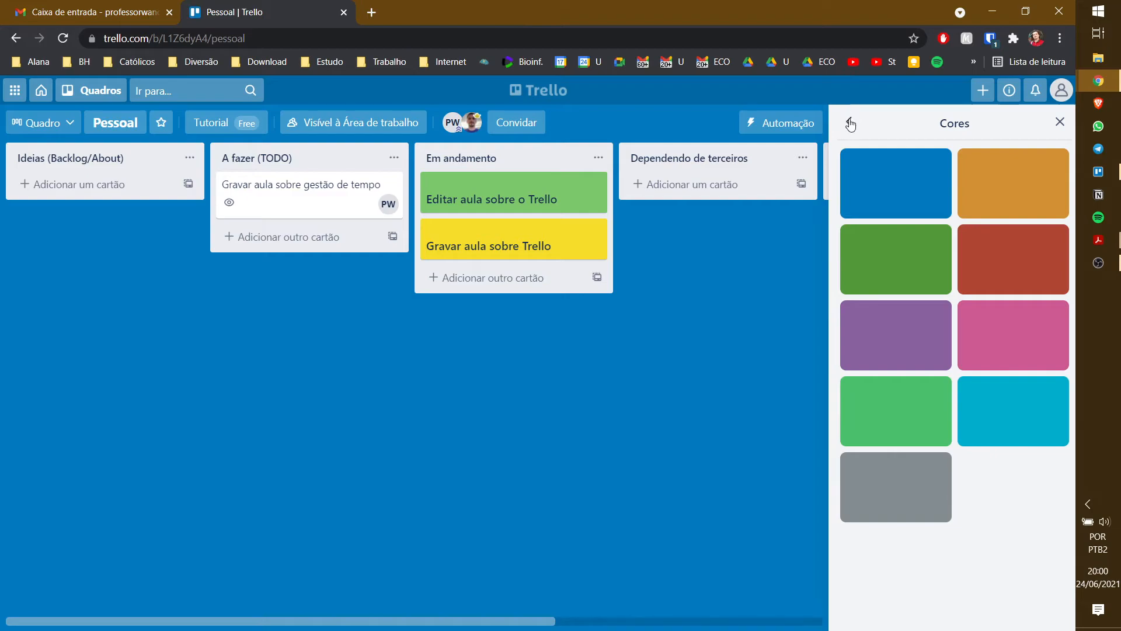
{"action": "left_click", "coordinate": [848, 123]}
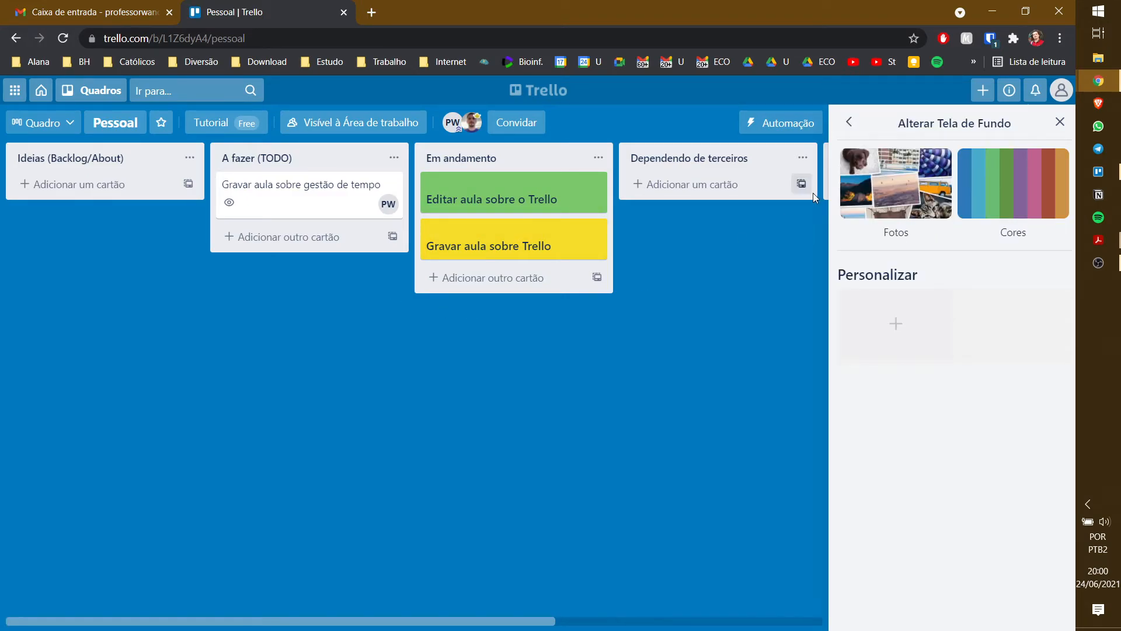
{"action": "left_click", "coordinate": [853, 129]}
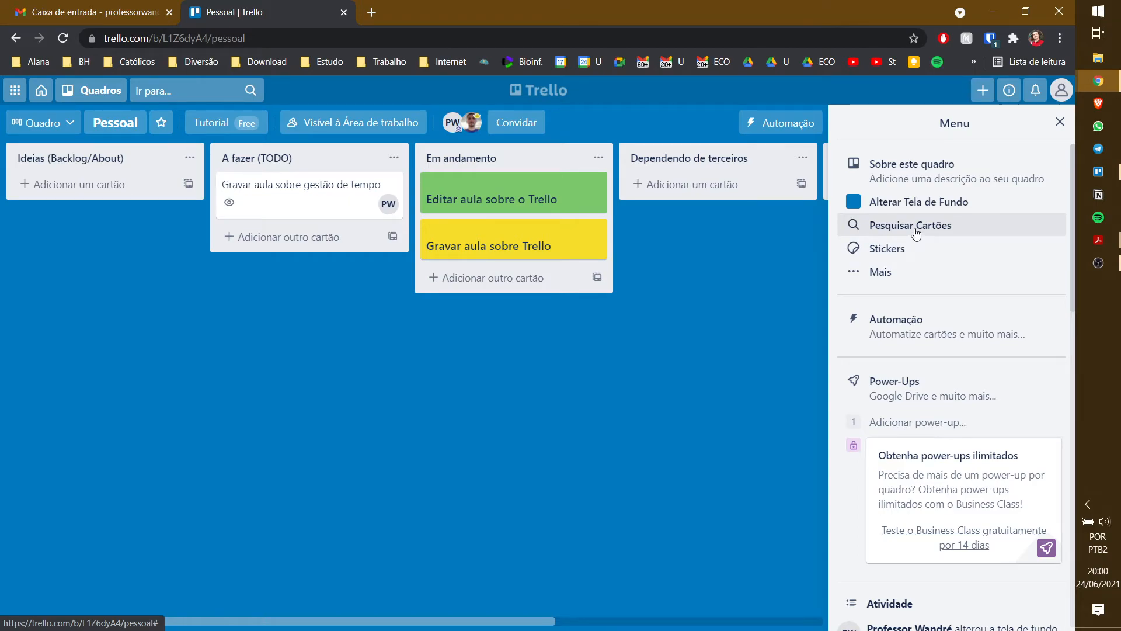
- Try the green label filter and each member filter in card search, clearing them
{"action": "left_click", "coordinate": [915, 233]}
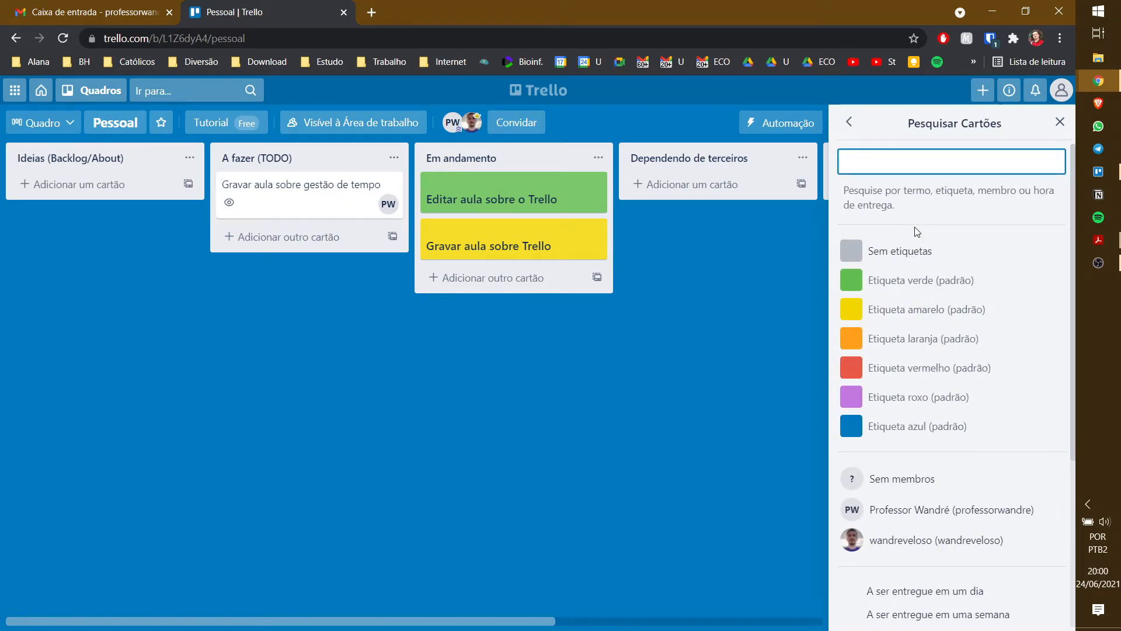
{"action": "left_click", "coordinate": [920, 284]}
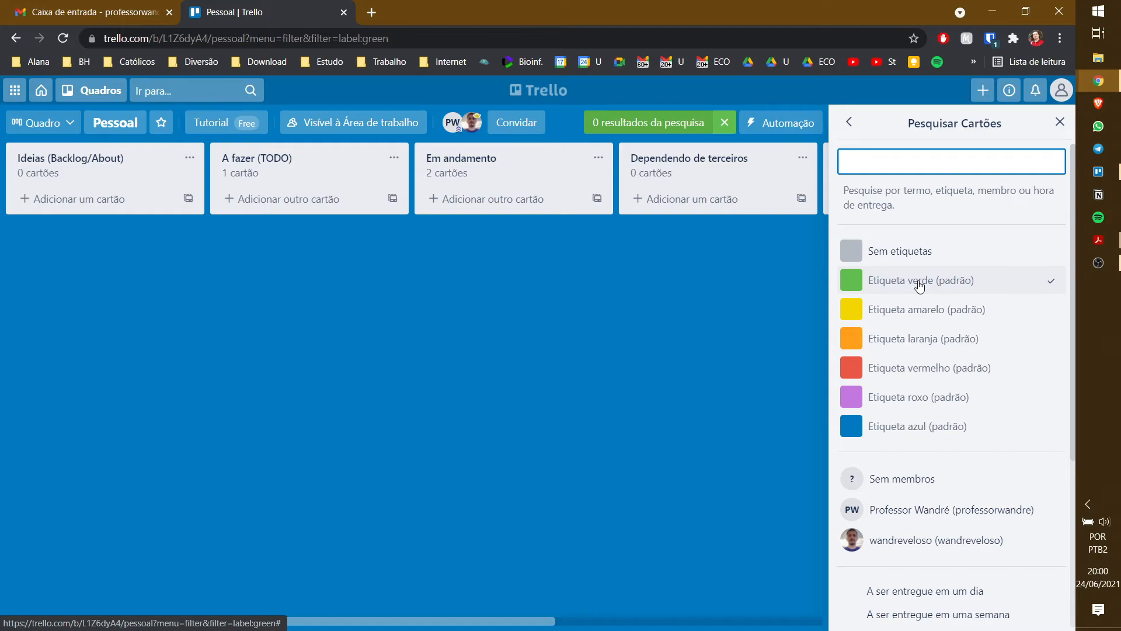
{"action": "left_click", "coordinate": [920, 284]}
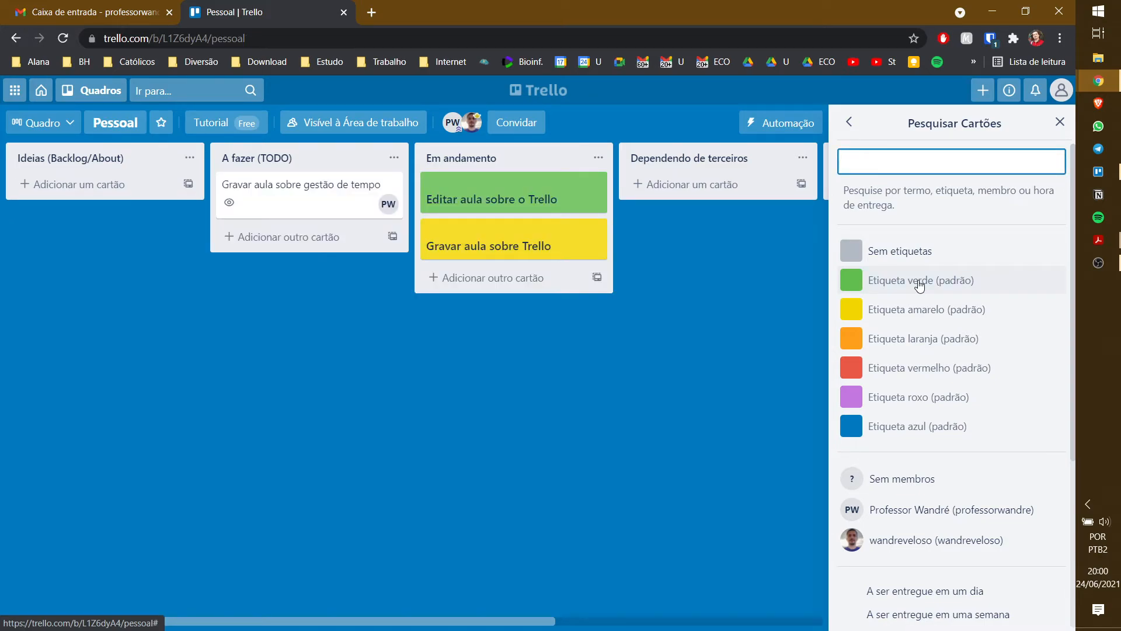
{"action": "left_click", "coordinate": [942, 511]}
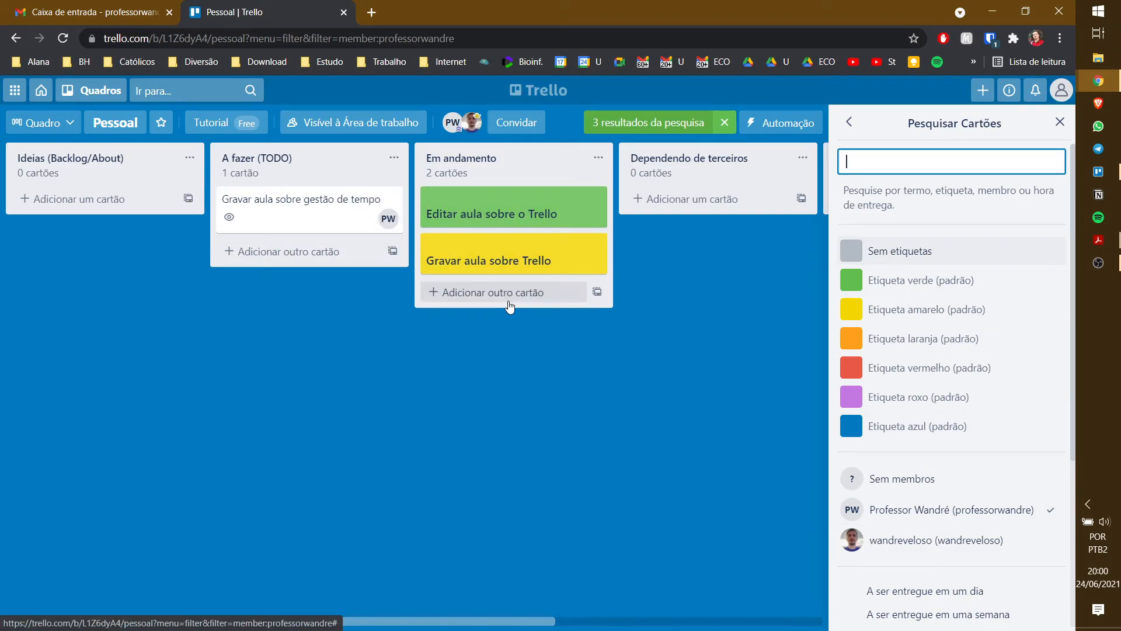
{"action": "left_click", "coordinate": [973, 510]}
{"action": "left_click", "coordinate": [959, 538]}
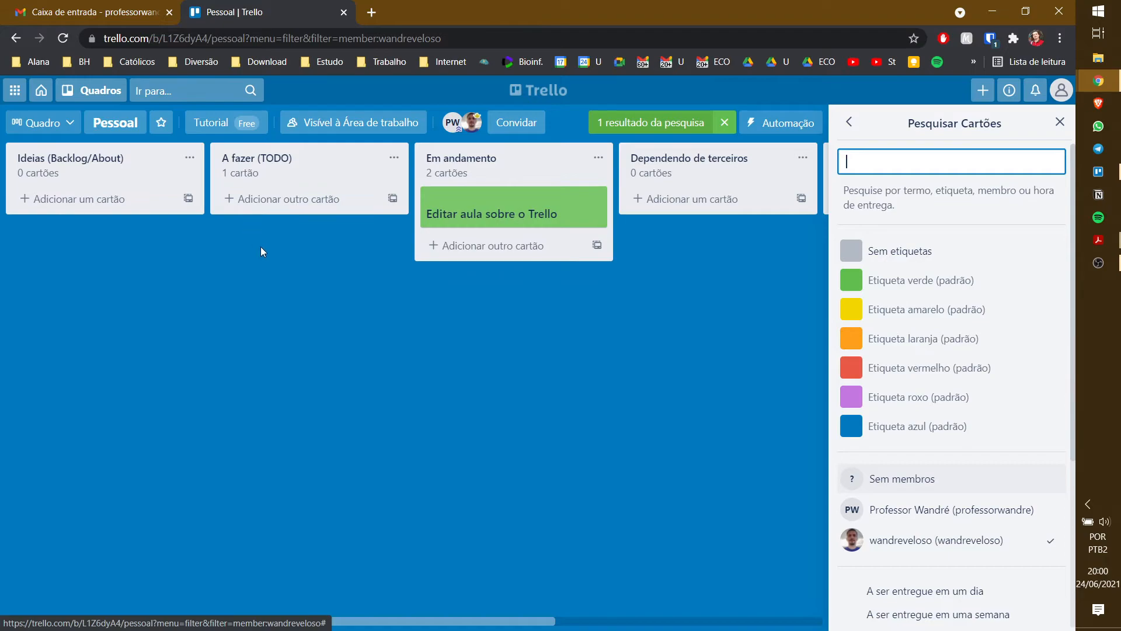
{"action": "left_click", "coordinate": [919, 511]}
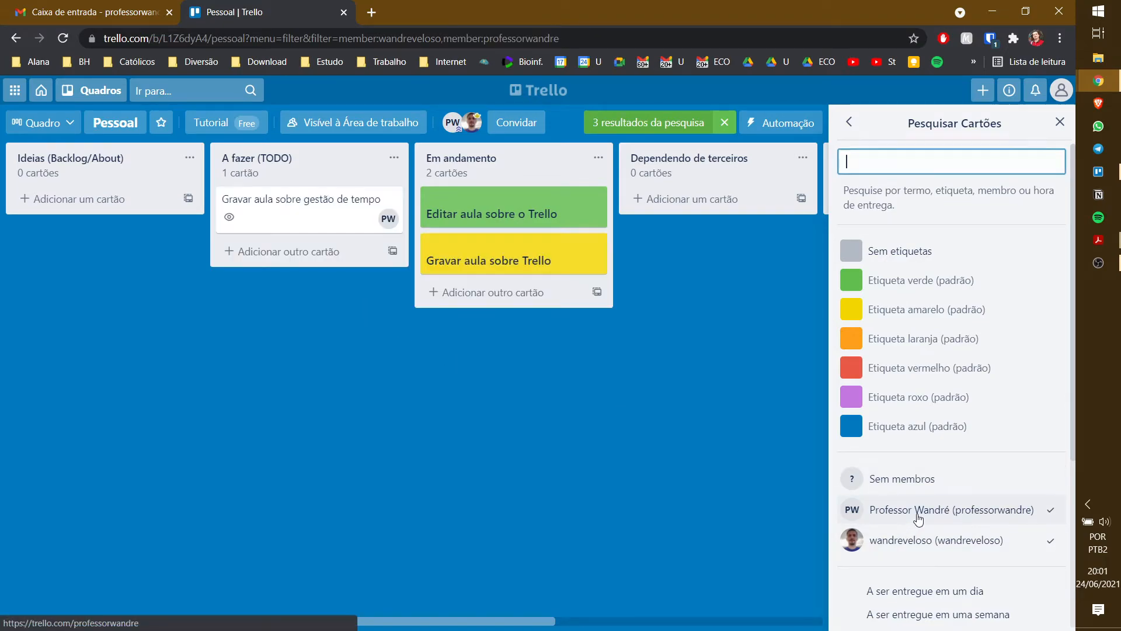
{"action": "left_click", "coordinate": [927, 542]}
- Remove yourself from Editar aula sobre o Trello's members and clear the member filter
{"action": "left_click", "coordinate": [508, 225]}
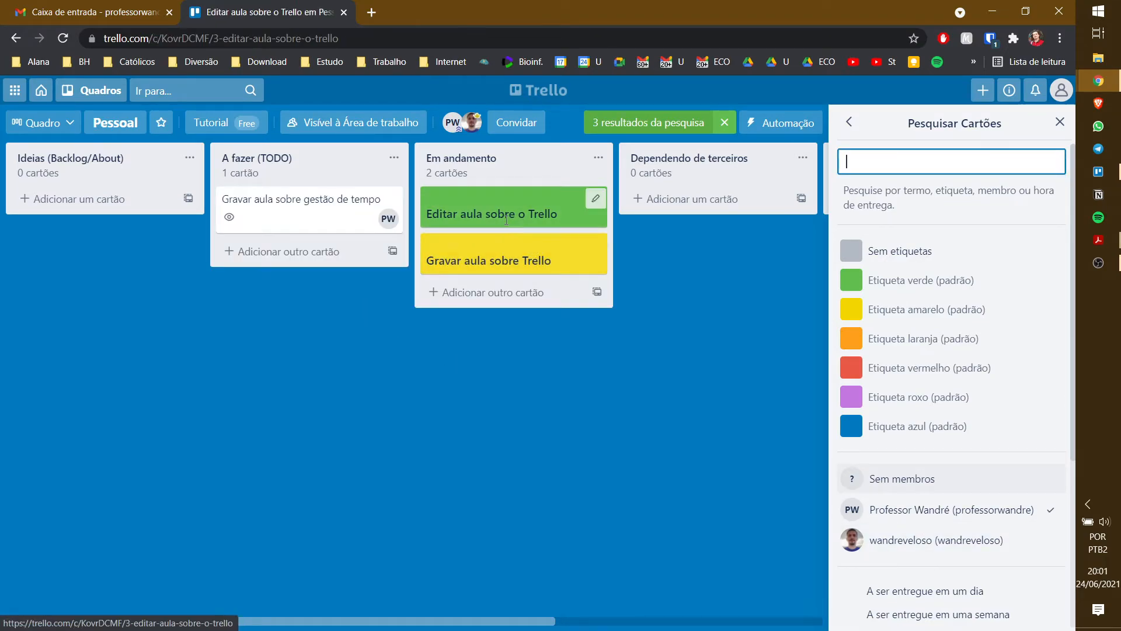
{"action": "left_click", "coordinate": [297, 299]}
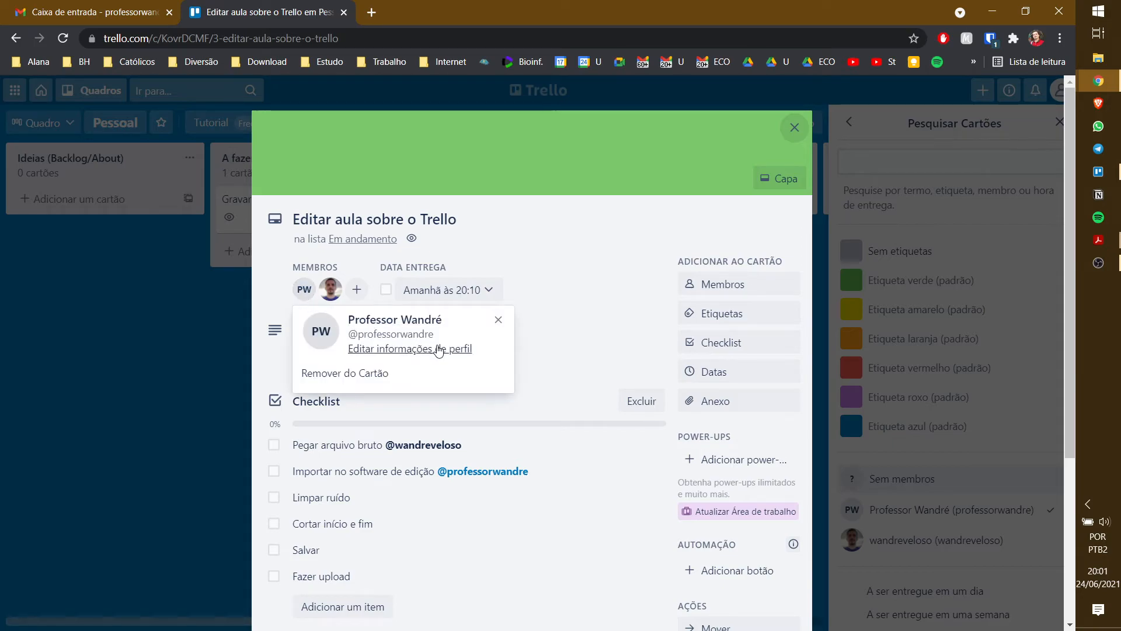
{"action": "left_click", "coordinate": [438, 374]}
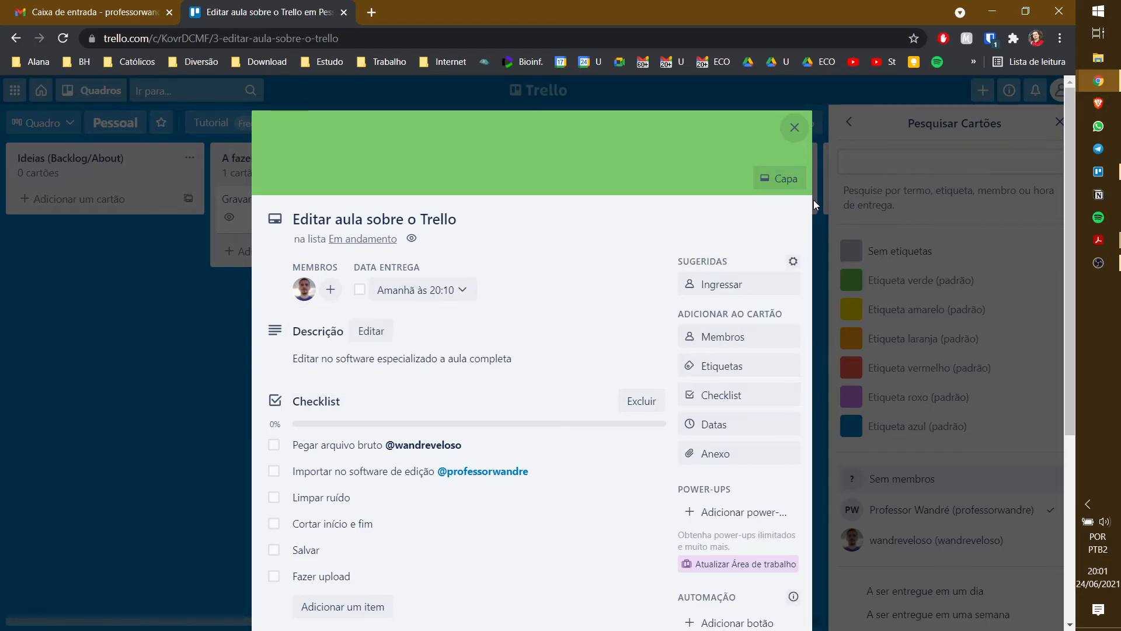
{"action": "left_click", "coordinate": [795, 126]}
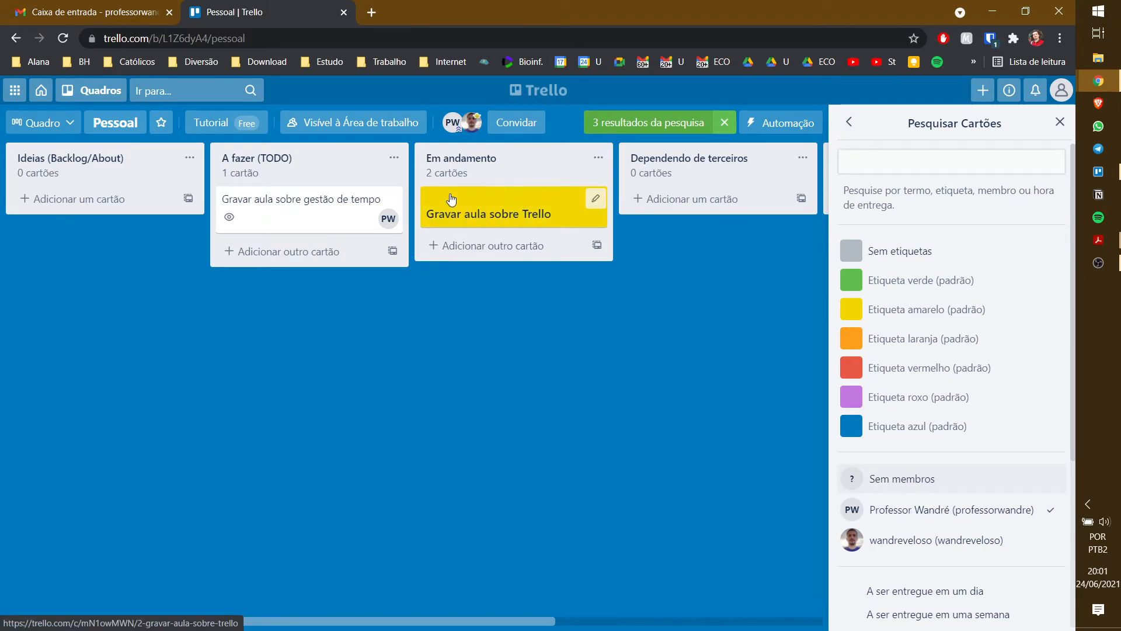
{"action": "left_click", "coordinate": [927, 511]}
{"action": "left_click", "coordinate": [534, 206]}
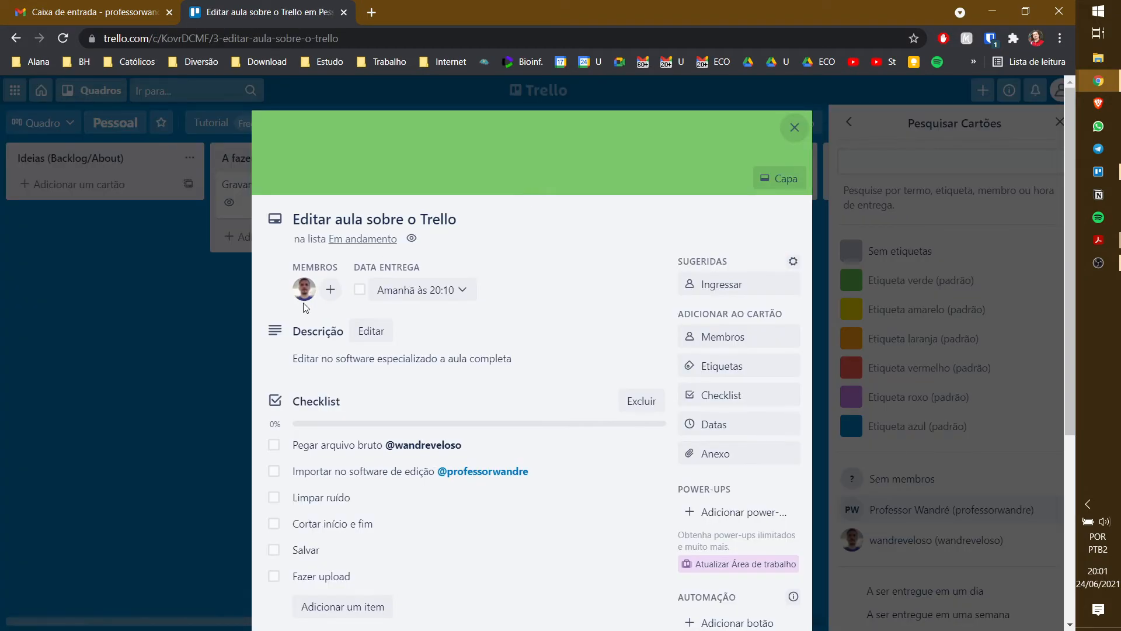
- Add a 'Cartão novo' card to A fazer (TODO), then filter cards by 'Sem membros'
{"action": "left_click", "coordinate": [138, 320]}
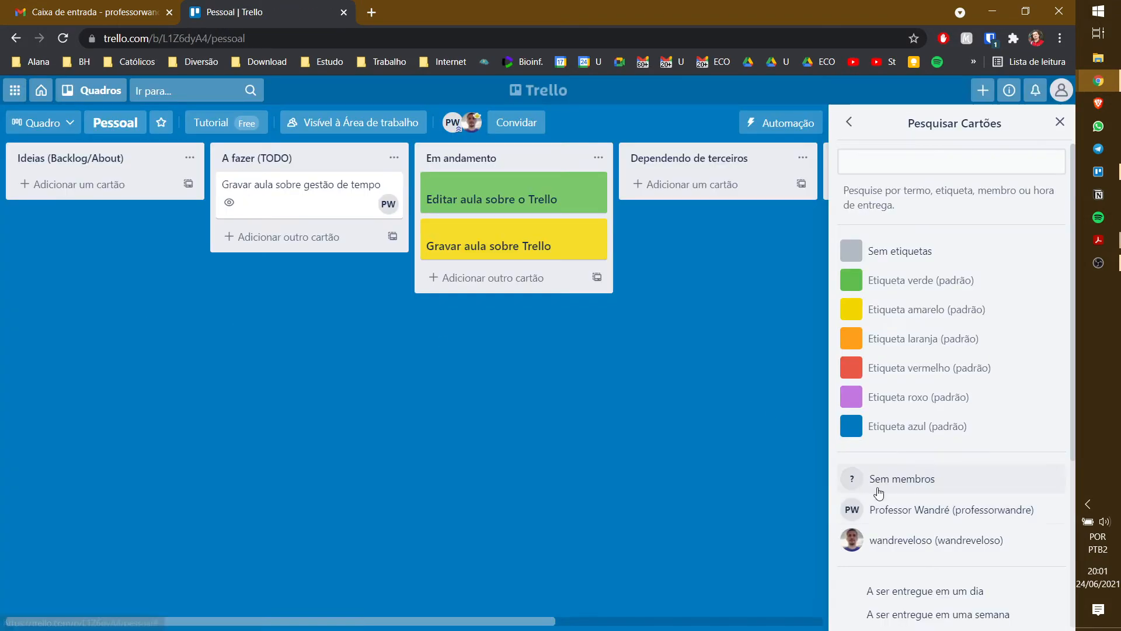
{"action": "left_click", "coordinate": [289, 235]}
{"action": "type", "text": "Quadro novo"}
{"action": "key", "text": "ctrl+a"}
{"action": "type", "text": "Ca"}
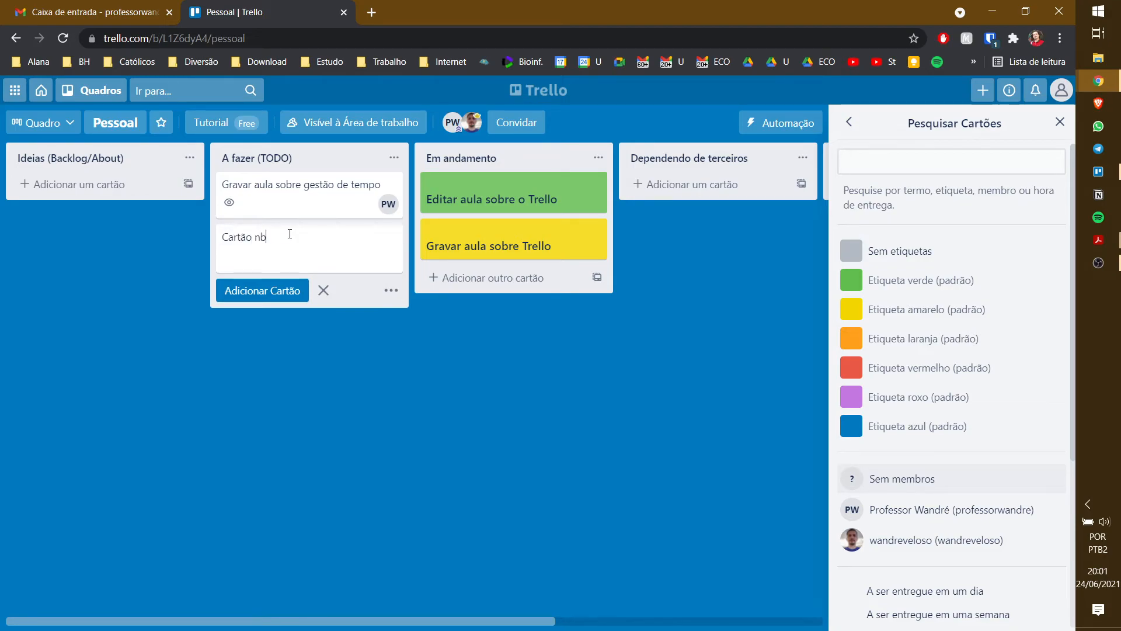
{"action": "type", "text": "rtão novo"}
{"action": "key", "text": "Return"}
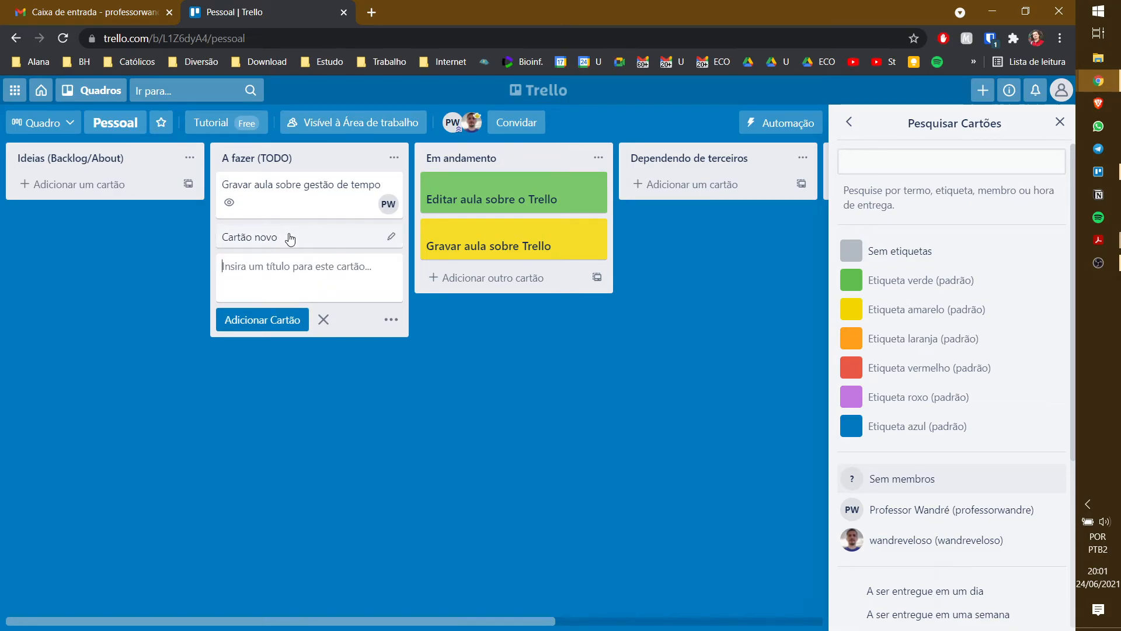
{"action": "left_click", "coordinate": [934, 493]}
{"action": "left_click", "coordinate": [615, 323]}
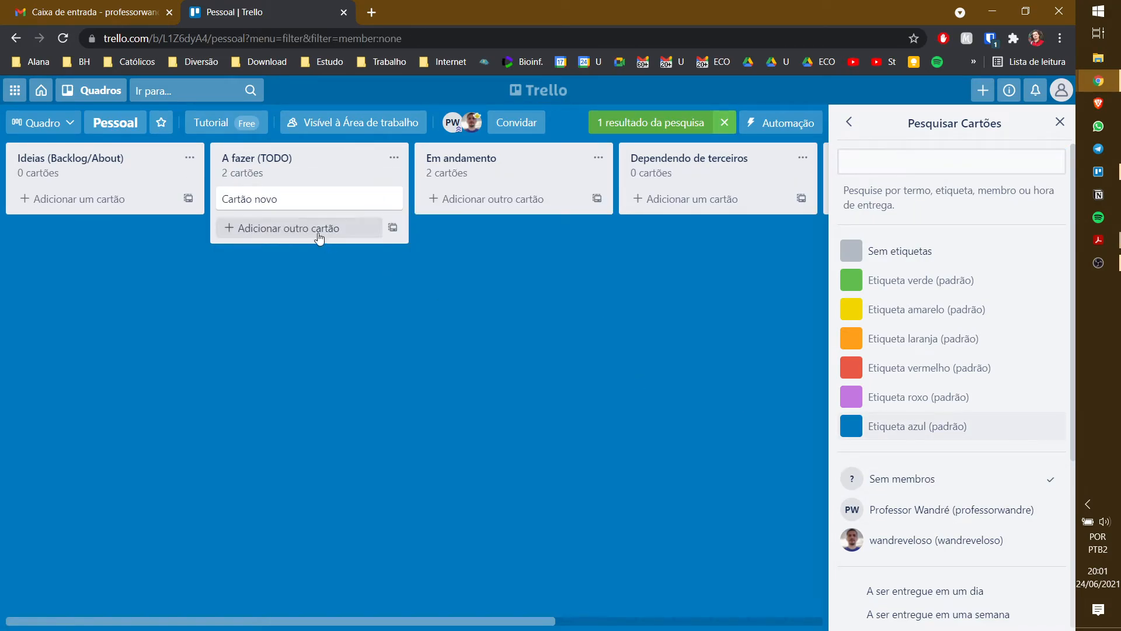
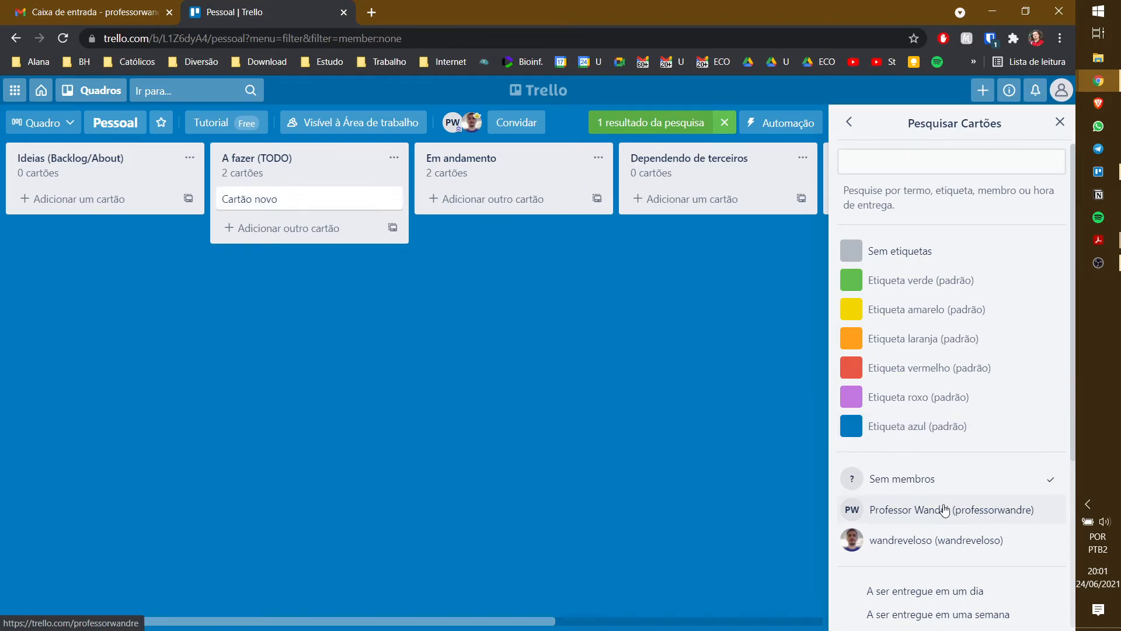
- Clear the 'Sem membros' filter and close the board menu so all cards show
{"action": "left_click", "coordinate": [918, 480]}
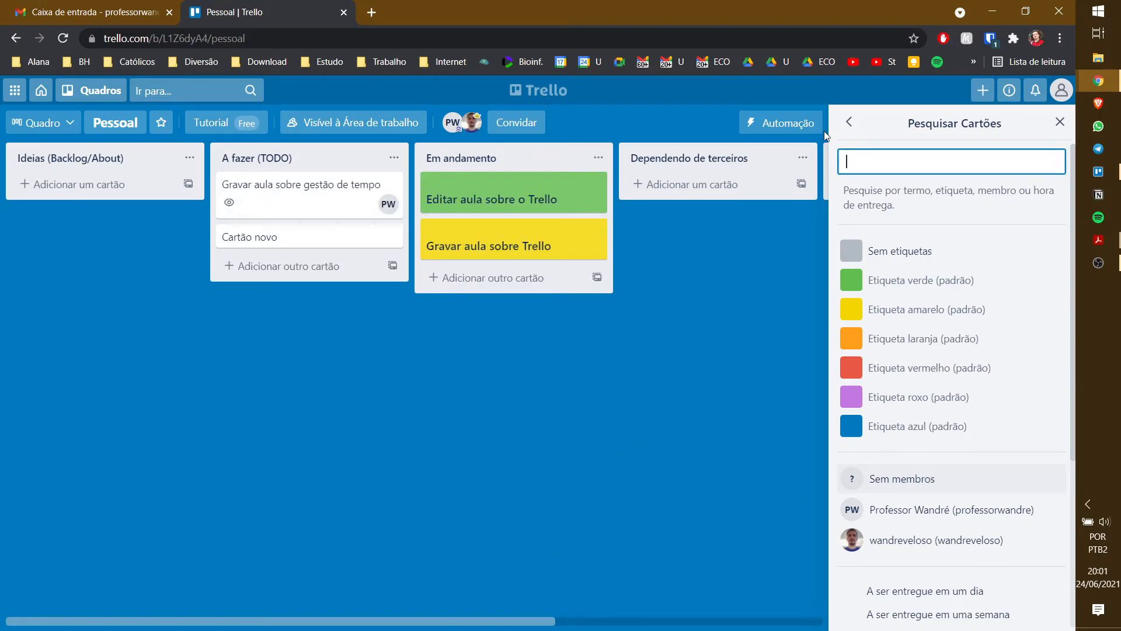
{"action": "left_click", "coordinate": [849, 122]}
{"action": "left_click", "coordinate": [1058, 122]}
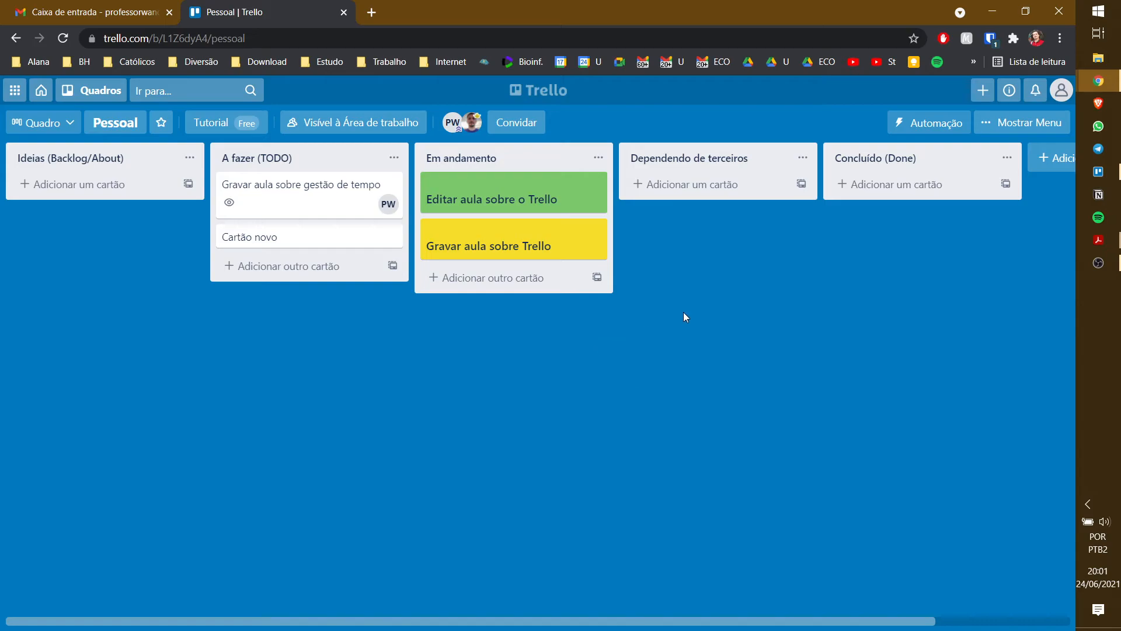
- Remove the green cover from 'Editar aula sobre o Trello' and apply the green label
{"action": "left_click", "coordinate": [540, 199]}
{"action": "left_click", "coordinate": [788, 178]}
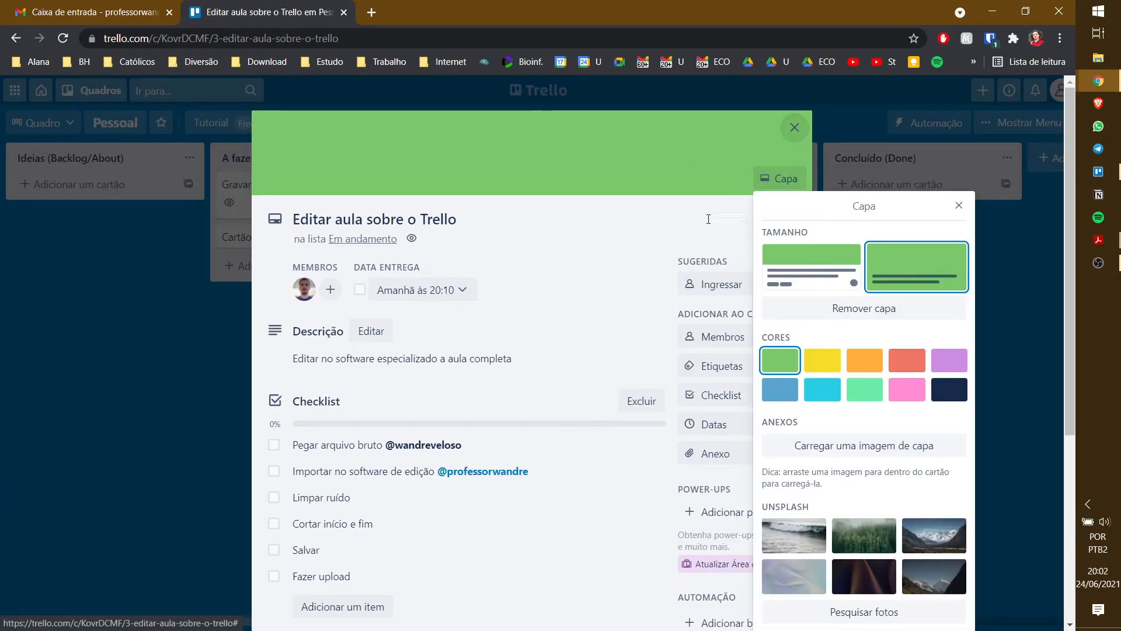
{"action": "left_click", "coordinate": [785, 362]}
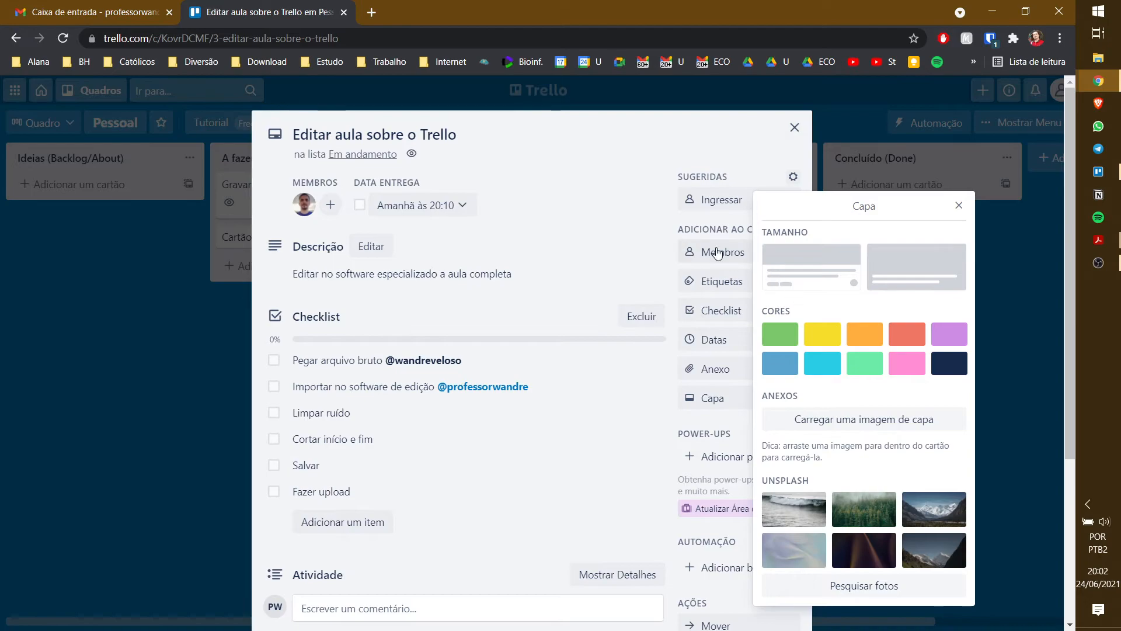
{"action": "left_click", "coordinate": [719, 281]}
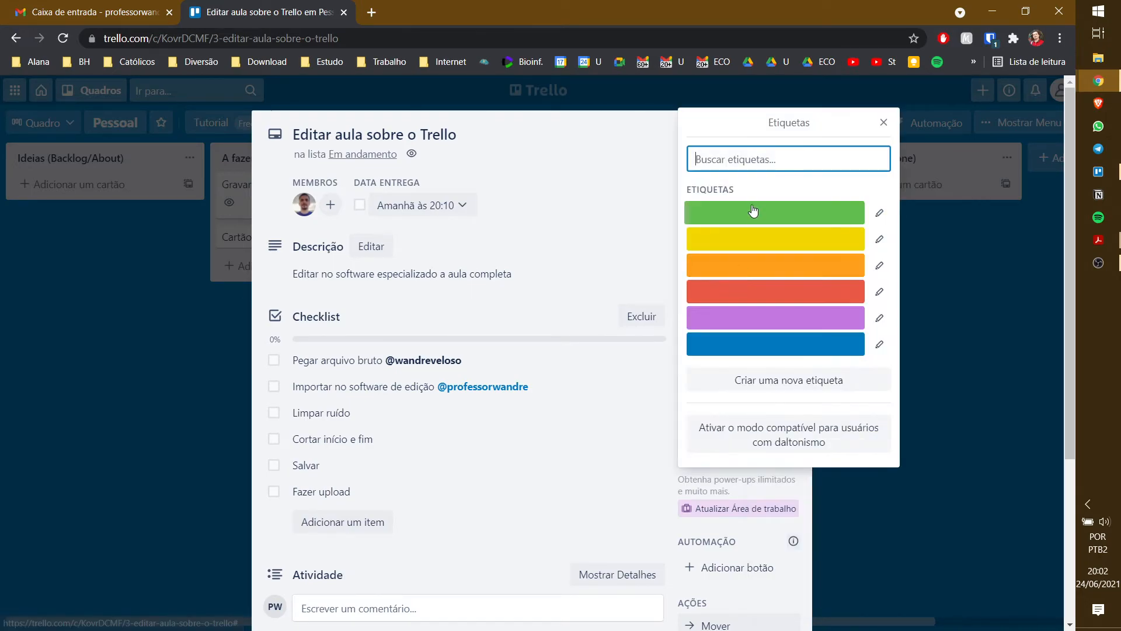
{"action": "left_click", "coordinate": [756, 214]}
- Rename the green label to 'Vendas'
{"action": "left_click", "coordinate": [880, 212]}
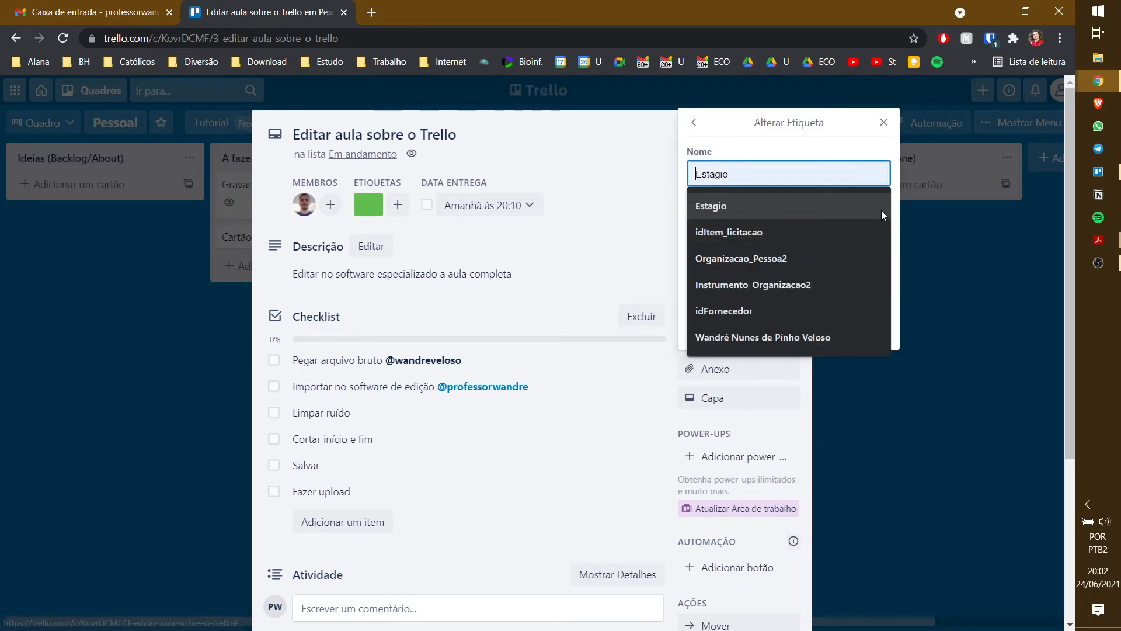
{"action": "left_click", "coordinate": [771, 160]}
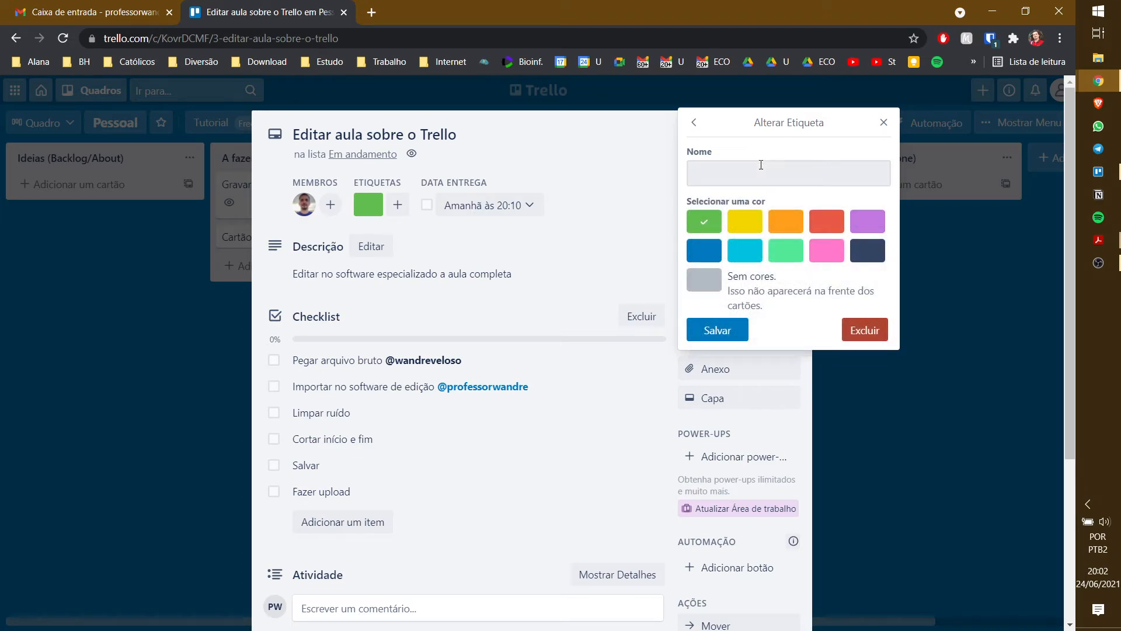
{"action": "left_click", "coordinate": [761, 165]}
{"action": "type", "text": "Equ"}
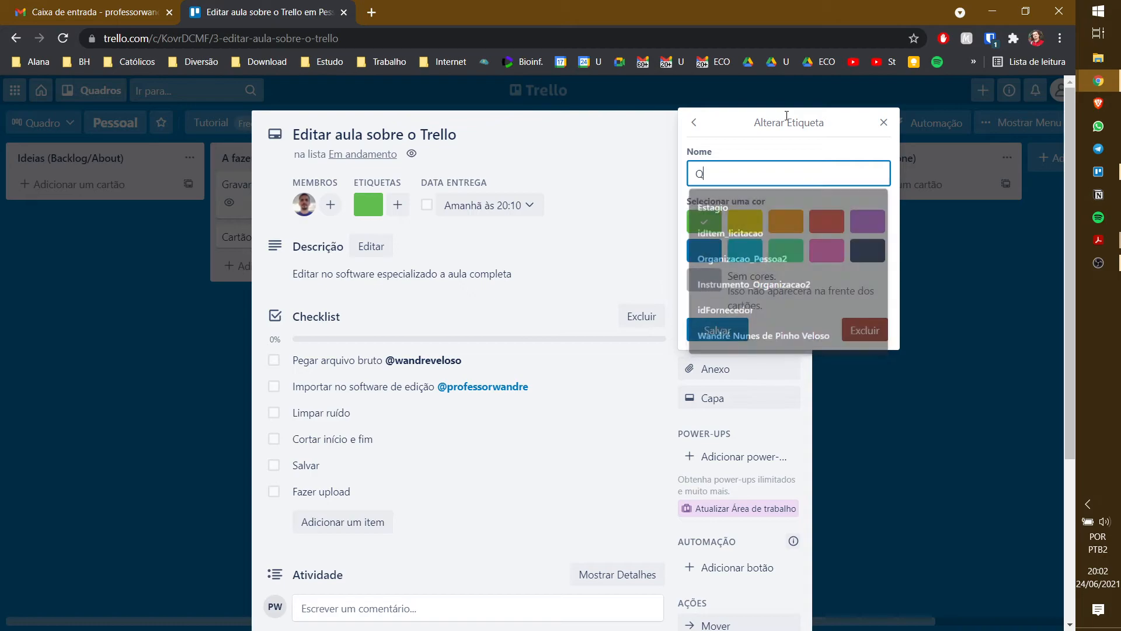
{"action": "type", "text": "ipe"}
{"action": "key", "text": "ctrl+a"}
{"action": "type", "text": "Vendas"}
{"action": "left_click", "coordinate": [717, 330]}
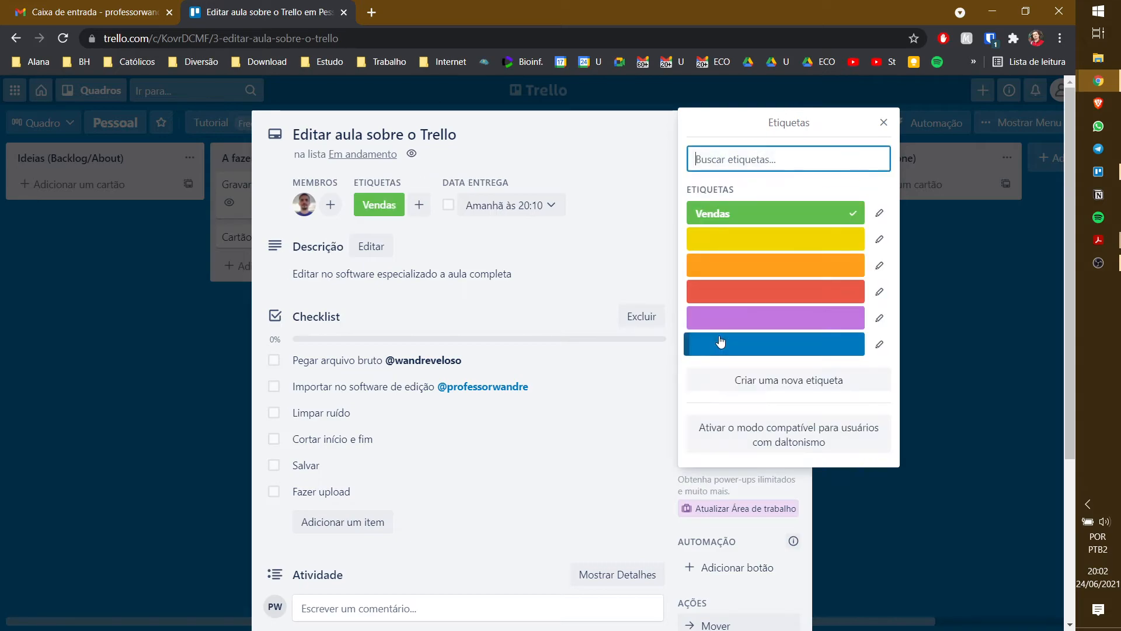
- Name the yellow label 'Estoque' and the orange label 'Compras'
{"action": "left_click", "coordinate": [879, 239]}
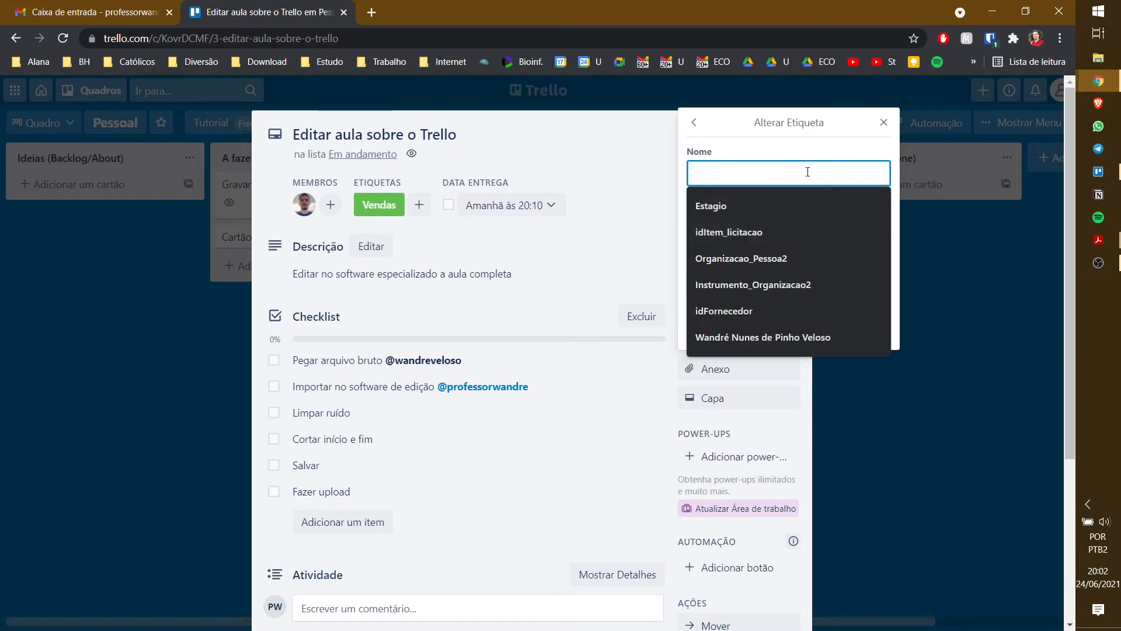
{"action": "type", "text": "Estoque"}
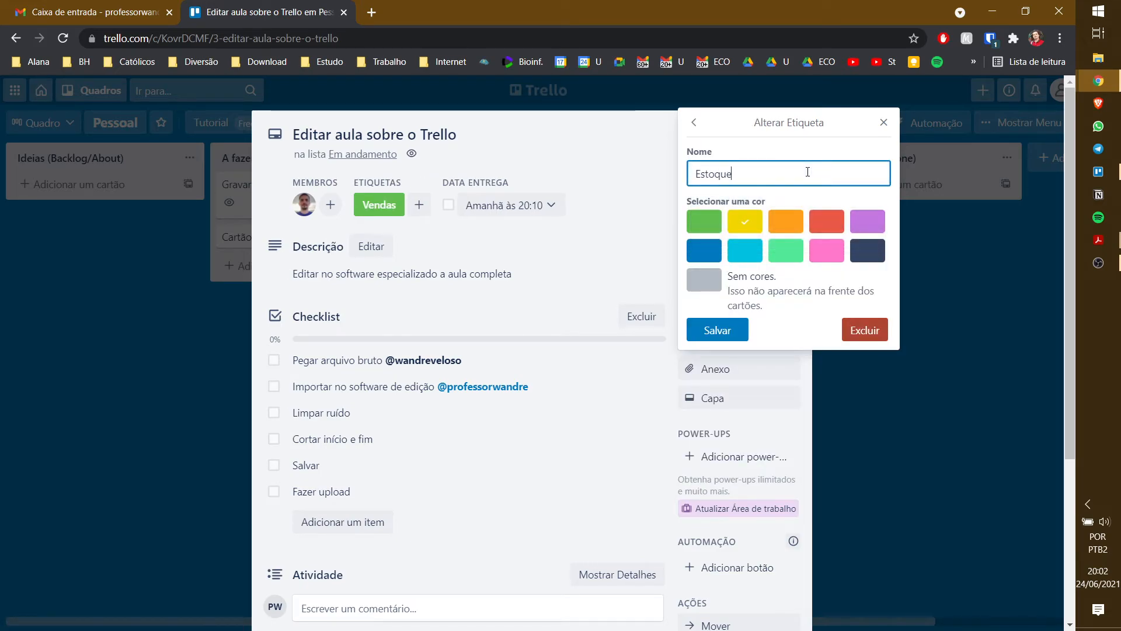
{"action": "left_click", "coordinate": [717, 330]}
{"action": "left_click", "coordinate": [881, 267]}
{"action": "type", "text": "Compras"}
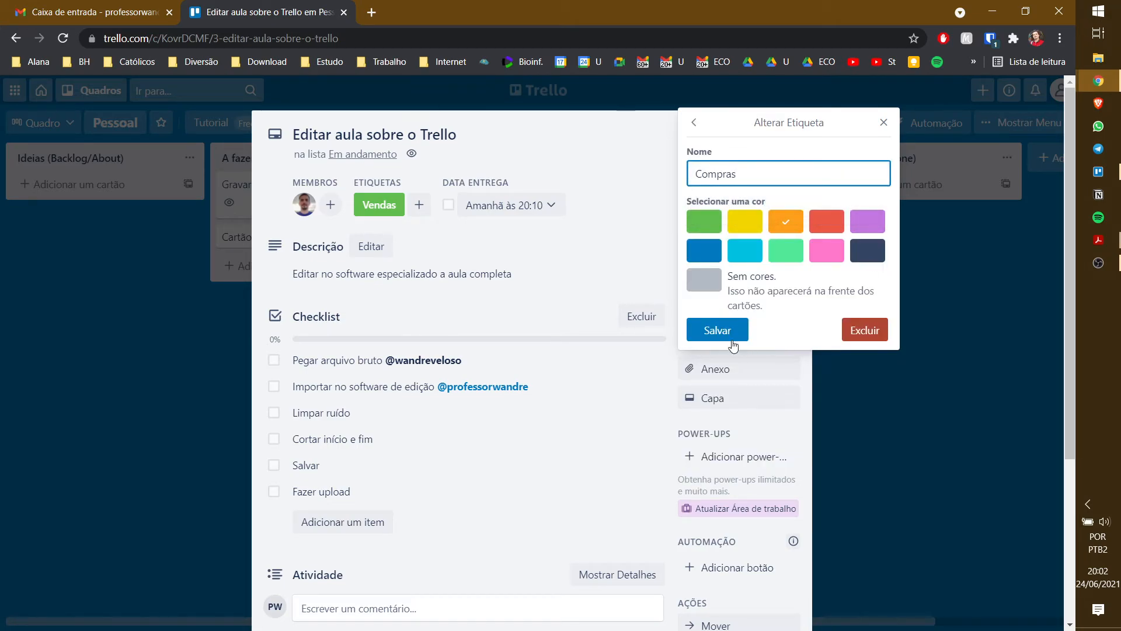
{"action": "left_click", "coordinate": [720, 329]}
{"action": "left_click", "coordinate": [676, 138]}
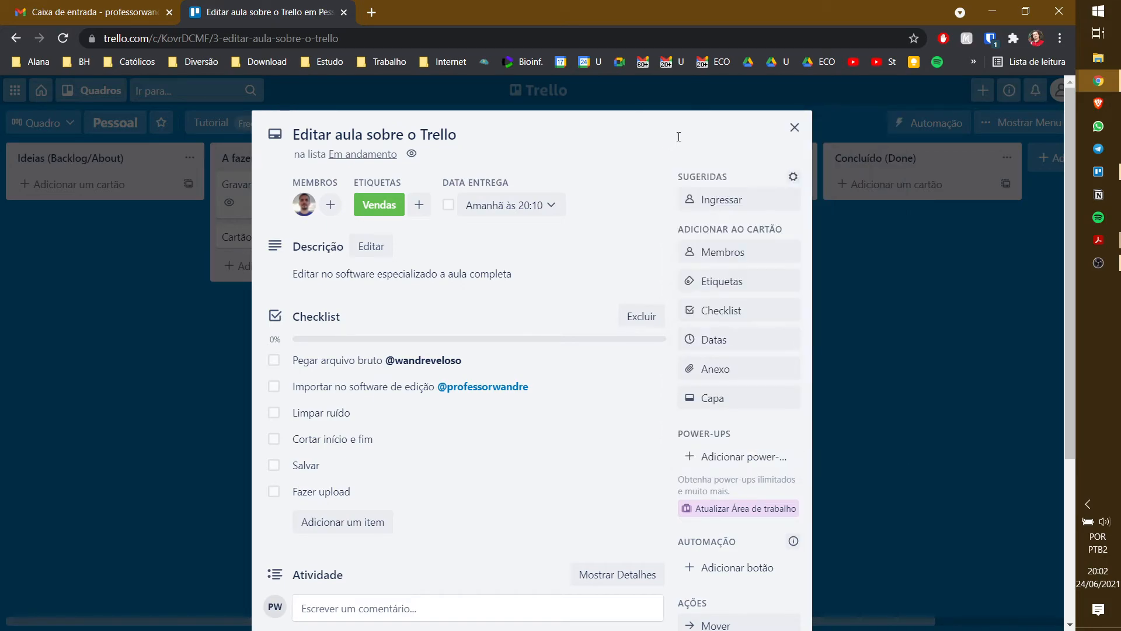
- Remove the yellow cover from 'Gravar aula sobre Trello' and label it Estoque
{"action": "left_click", "coordinate": [794, 127]}
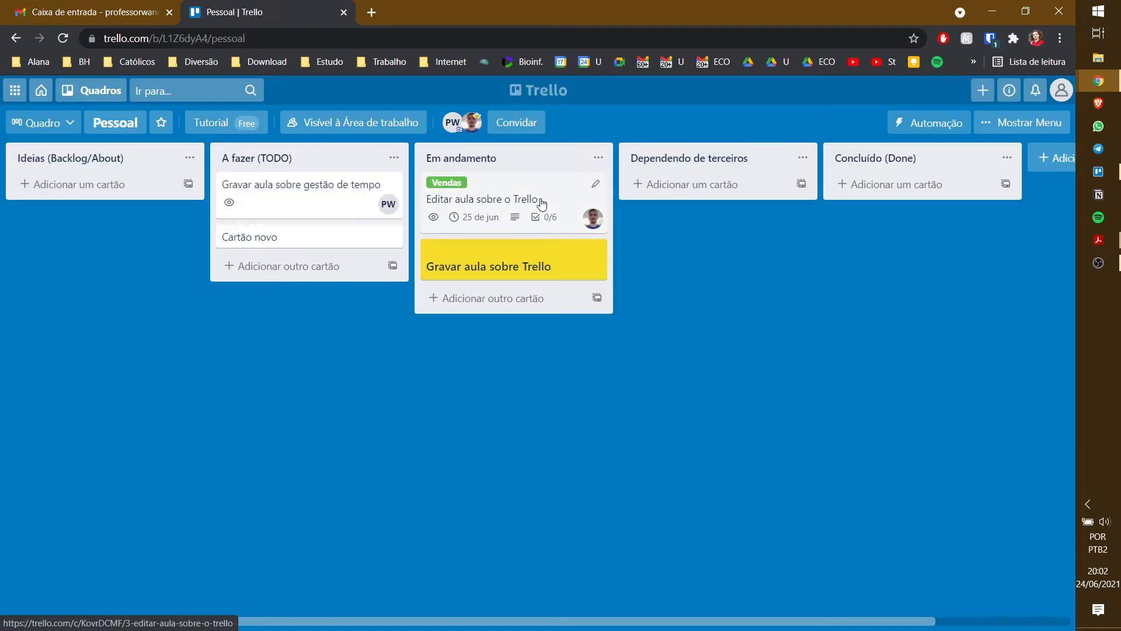
{"action": "left_click", "coordinate": [568, 272]}
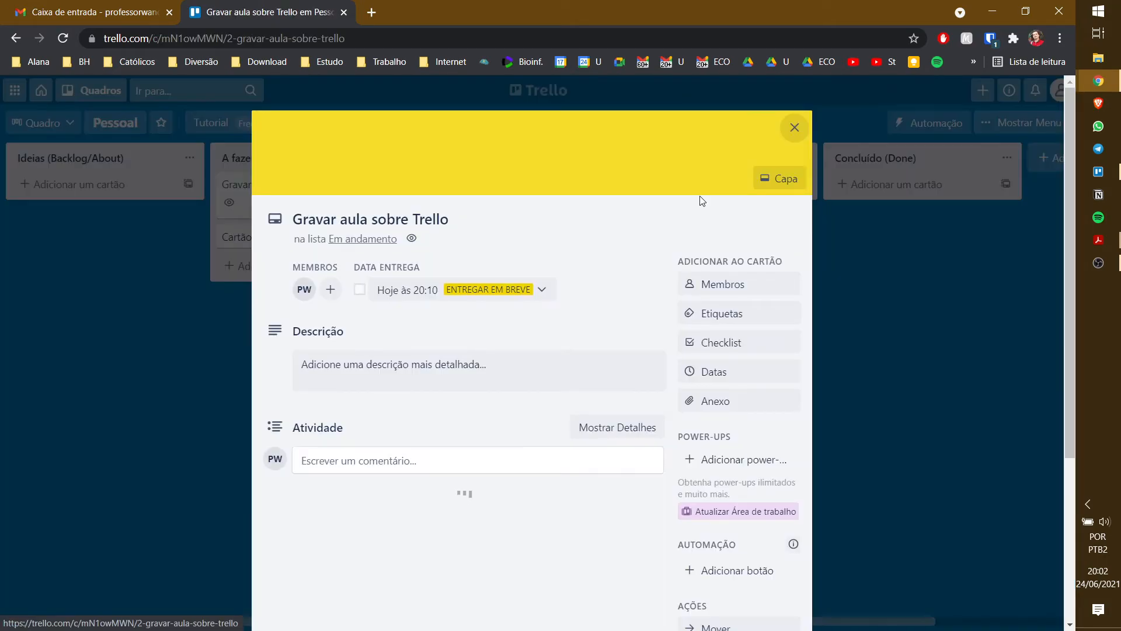
{"action": "left_click", "coordinate": [782, 178]}
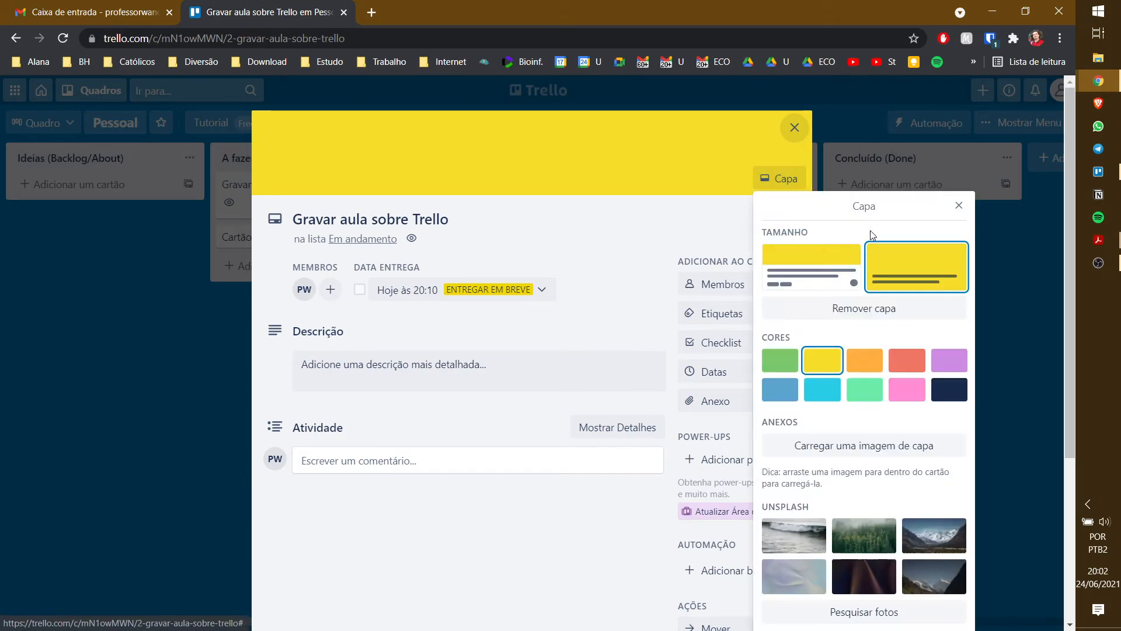
{"action": "left_click", "coordinate": [844, 308]}
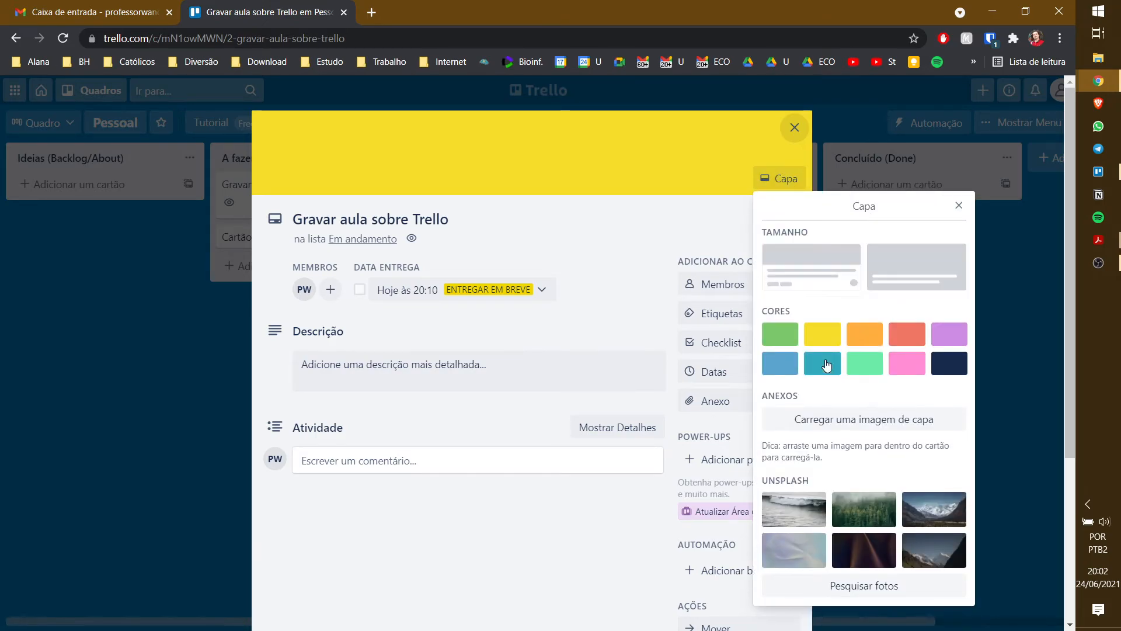
{"action": "left_click", "coordinate": [961, 201]}
{"action": "left_click", "coordinate": [771, 234]}
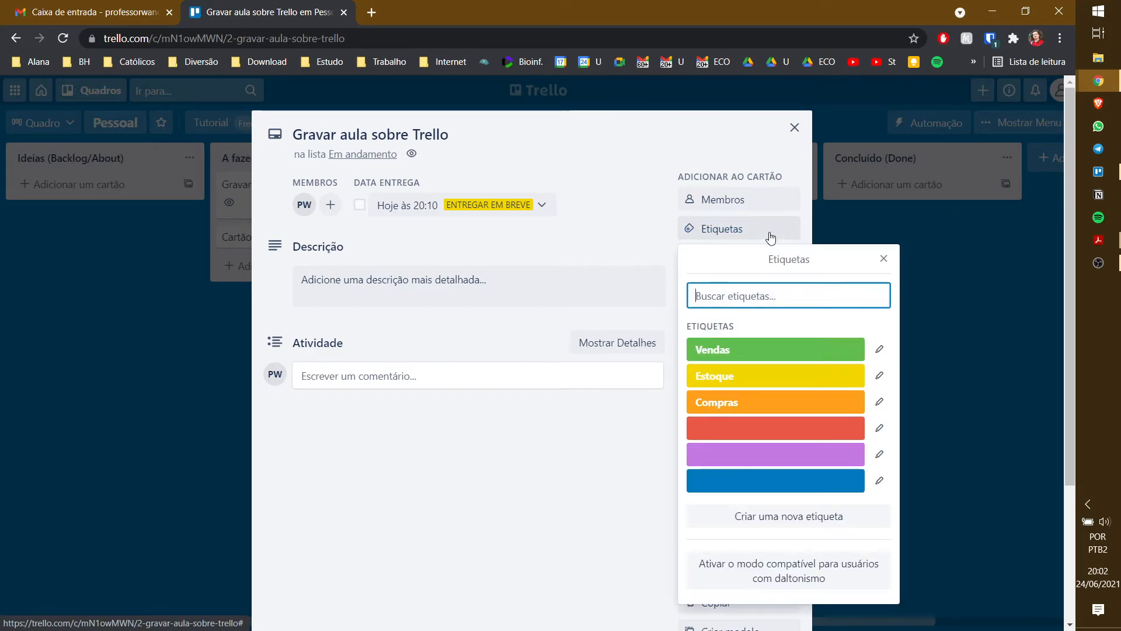
{"action": "left_click", "coordinate": [737, 382]}
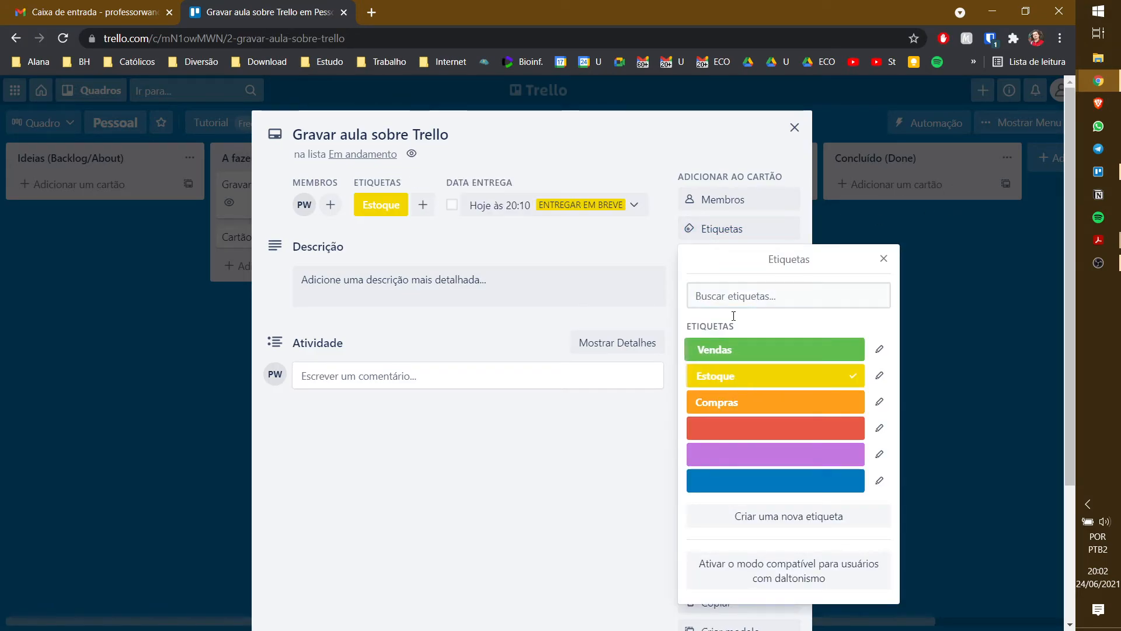
{"action": "left_click", "coordinate": [794, 128]}
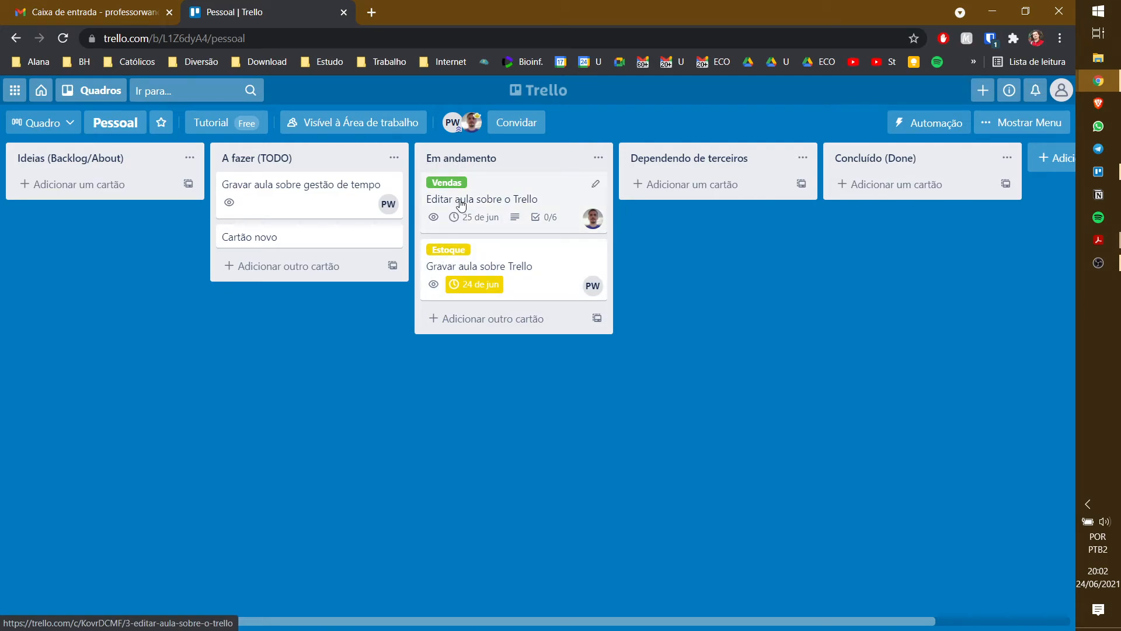
- Apply the Compras label to 'Gravar aula sobre gestão de tempo'
{"action": "left_click", "coordinate": [301, 191]}
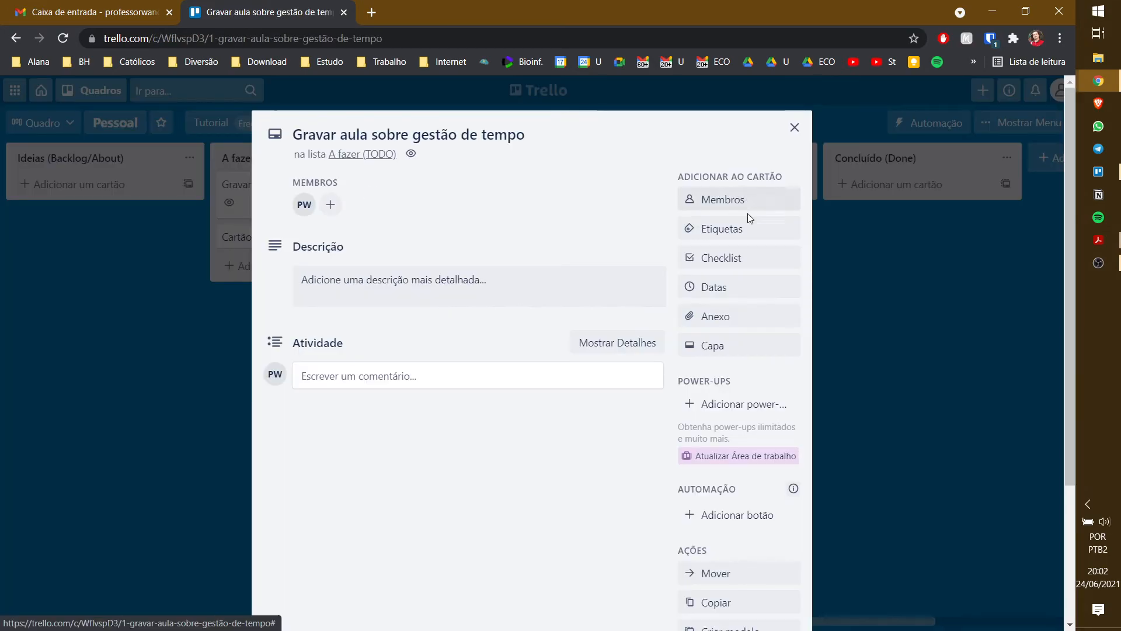
{"action": "left_click", "coordinate": [730, 229]}
{"action": "left_click", "coordinate": [738, 400]}
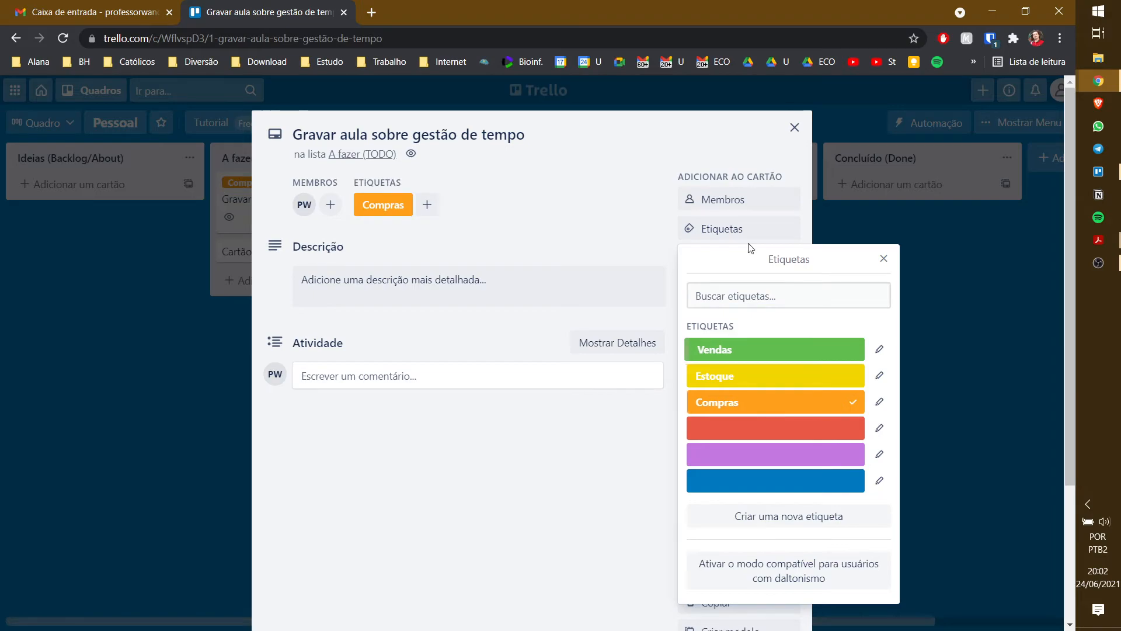
{"action": "left_click", "coordinate": [794, 127]}
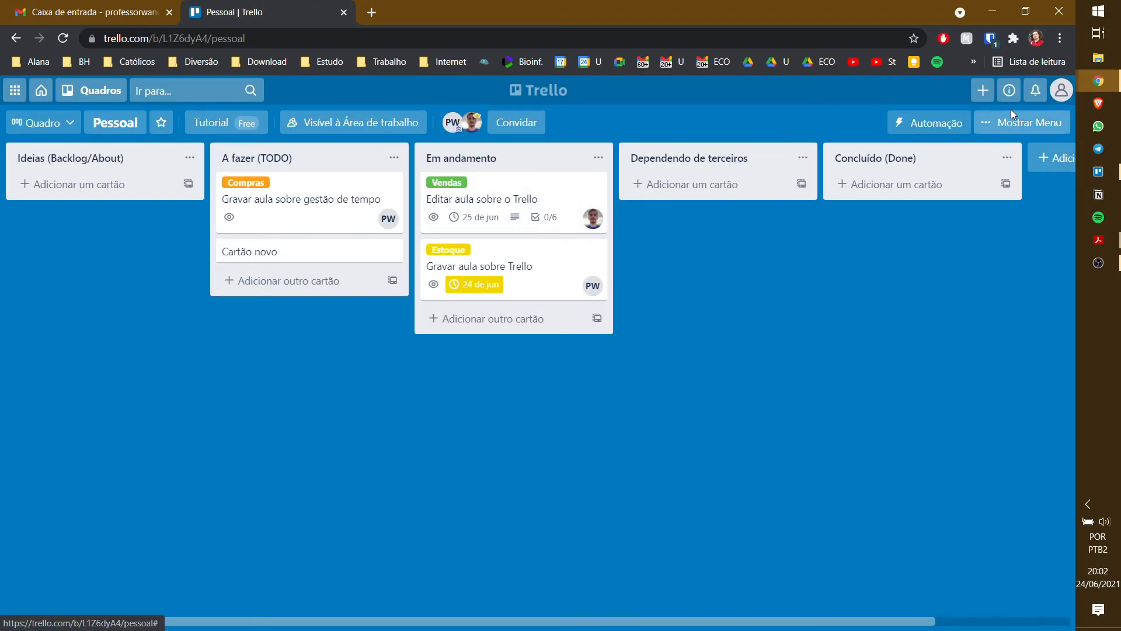
- Filter the board by the Estoque label, after briefly trying the Vendas filter
{"action": "left_click", "coordinate": [1032, 123]}
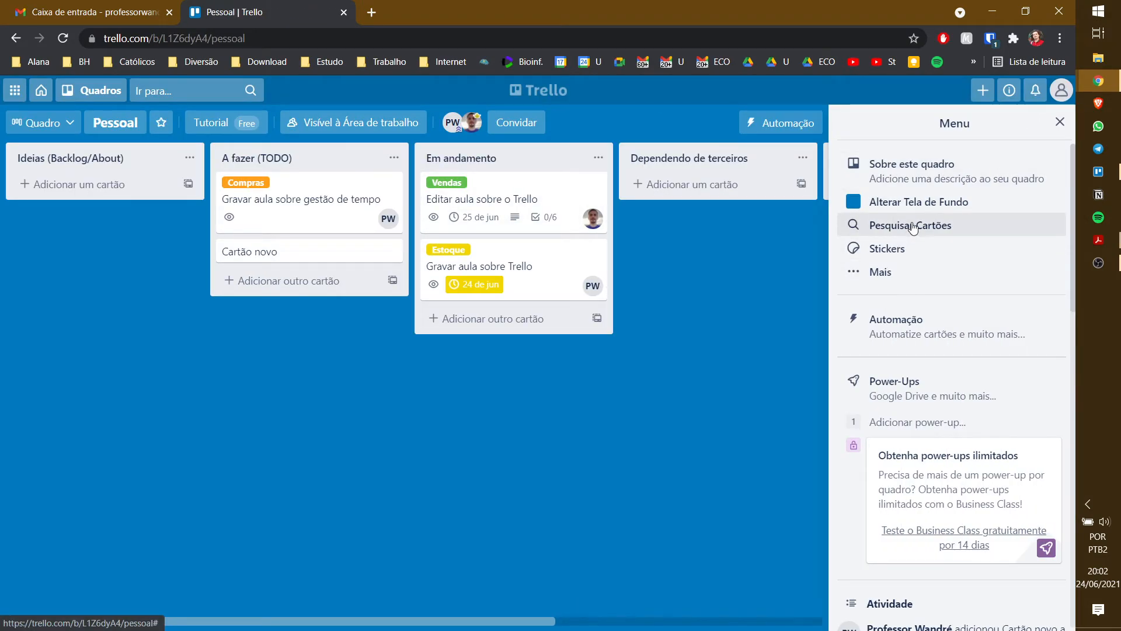
{"action": "left_click", "coordinate": [908, 226]}
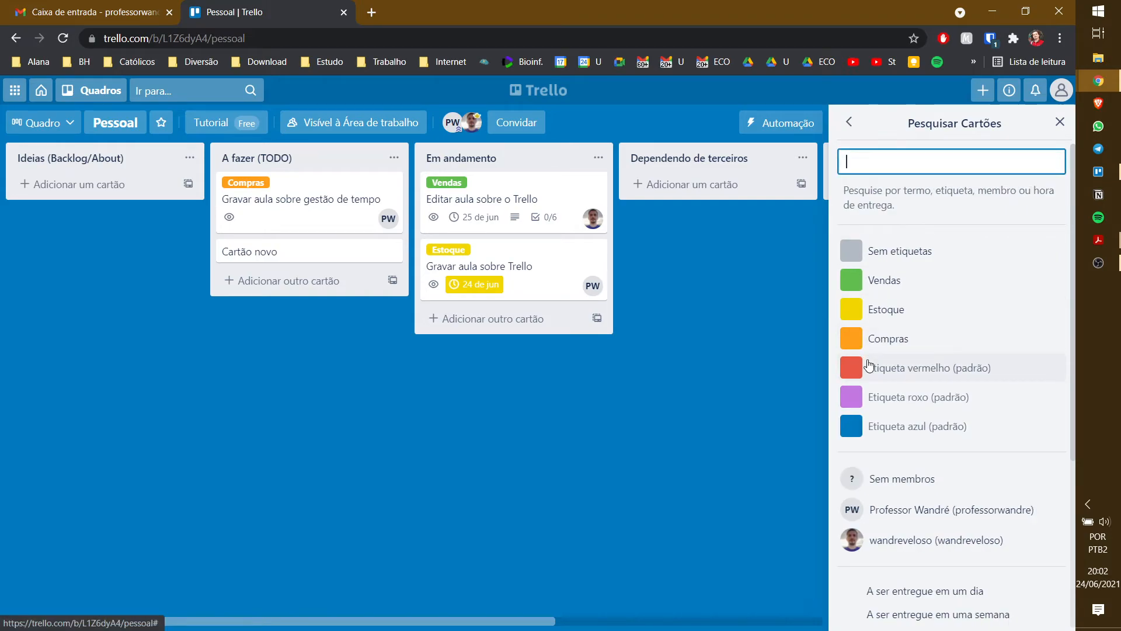
{"action": "left_click", "coordinate": [912, 283]}
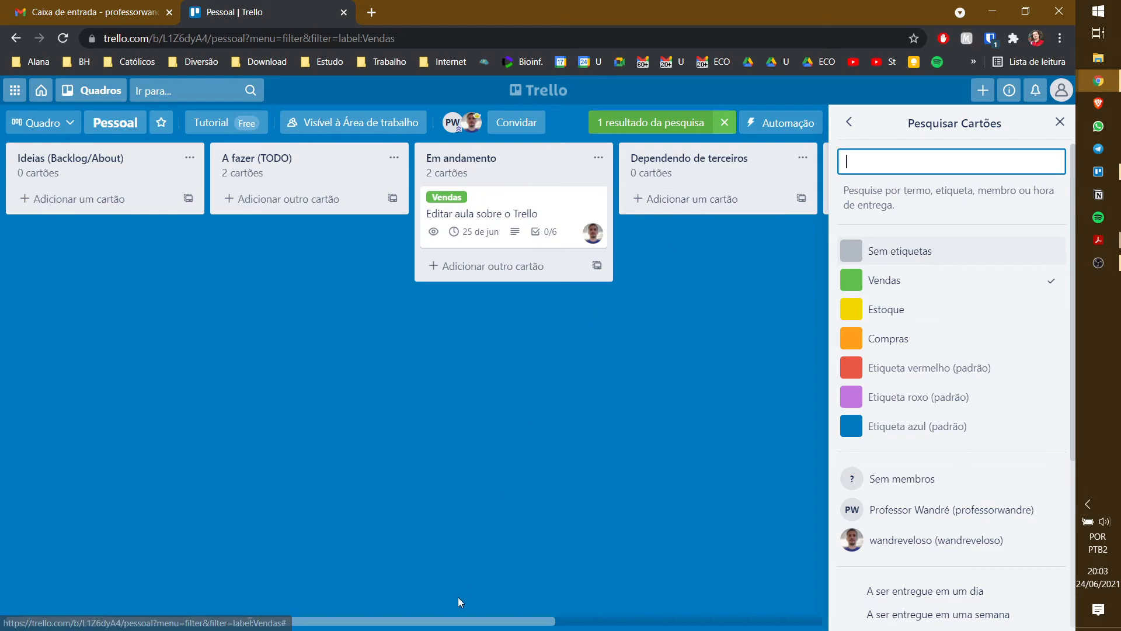
{"action": "left_click_drag", "start_coordinate": [458, 621], "coordinate": [394, 609]}
{"action": "left_click", "coordinate": [971, 294]}
{"action": "left_click", "coordinate": [946, 315]}
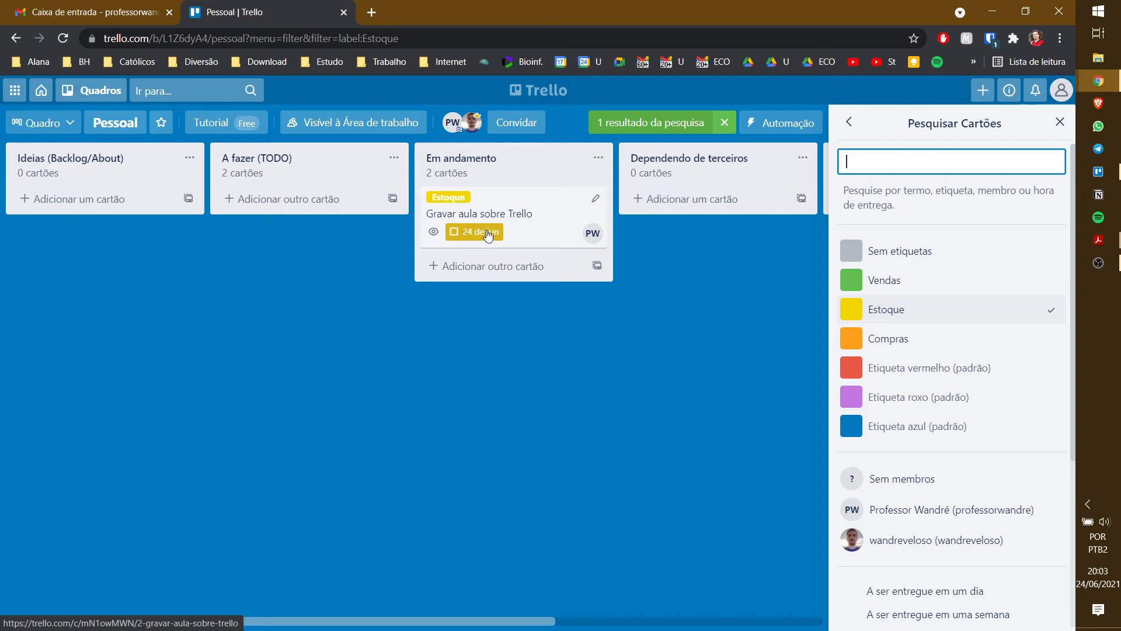
- Toggle the filtered card's due date complete and back, then leave card search
{"action": "left_click", "coordinate": [454, 233]}
{"action": "left_click", "coordinate": [455, 233]}
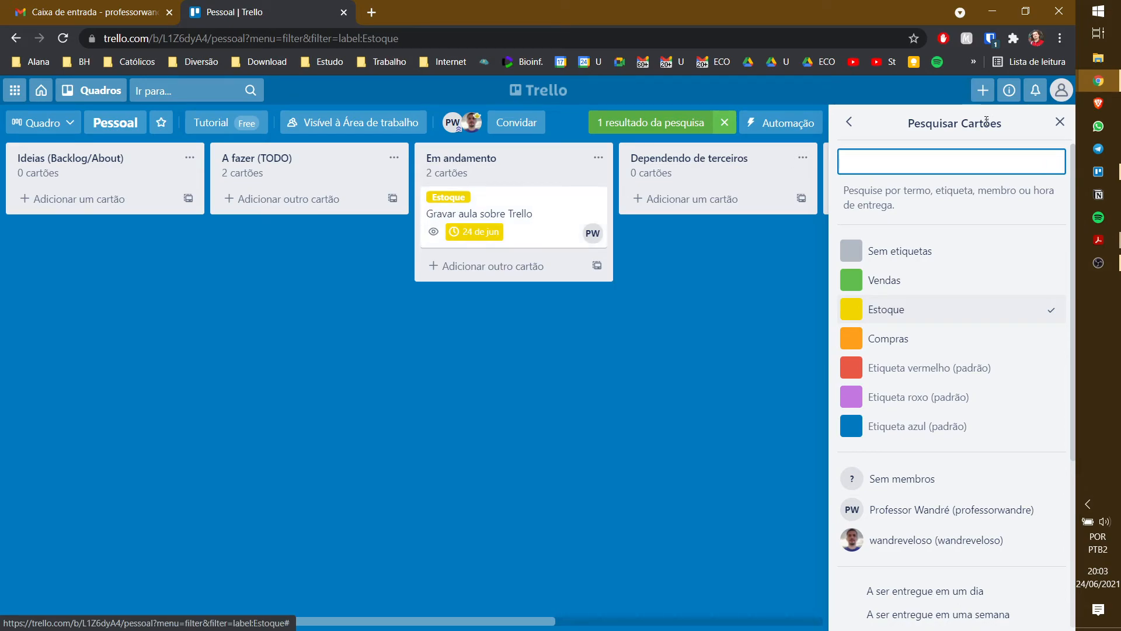
{"action": "left_click", "coordinate": [853, 127]}
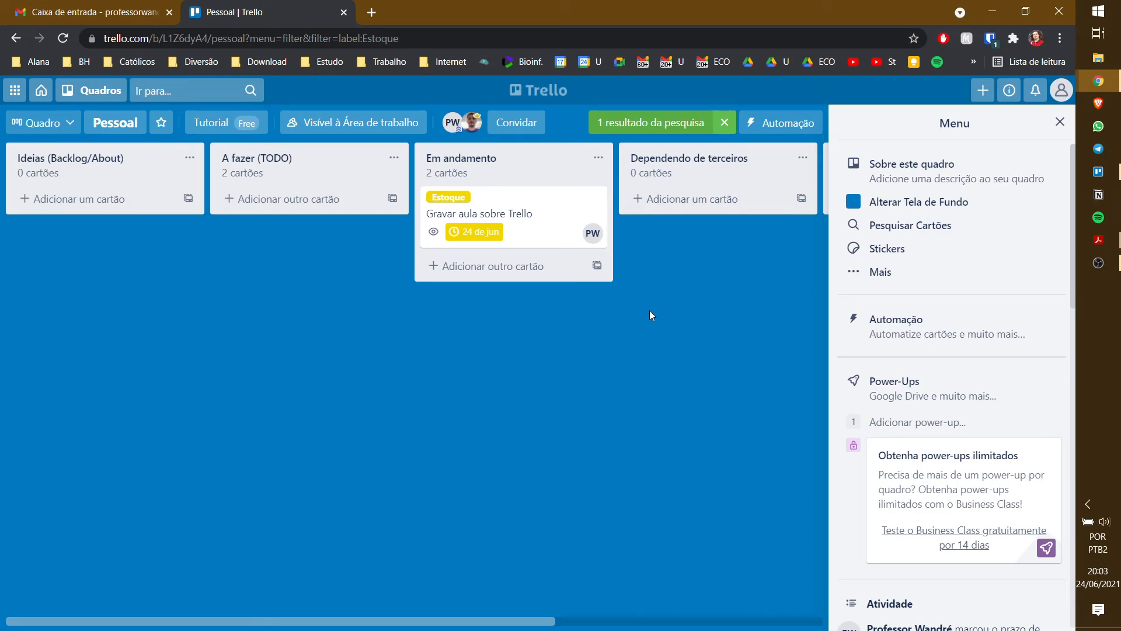
{"action": "left_click", "coordinate": [1060, 122]}
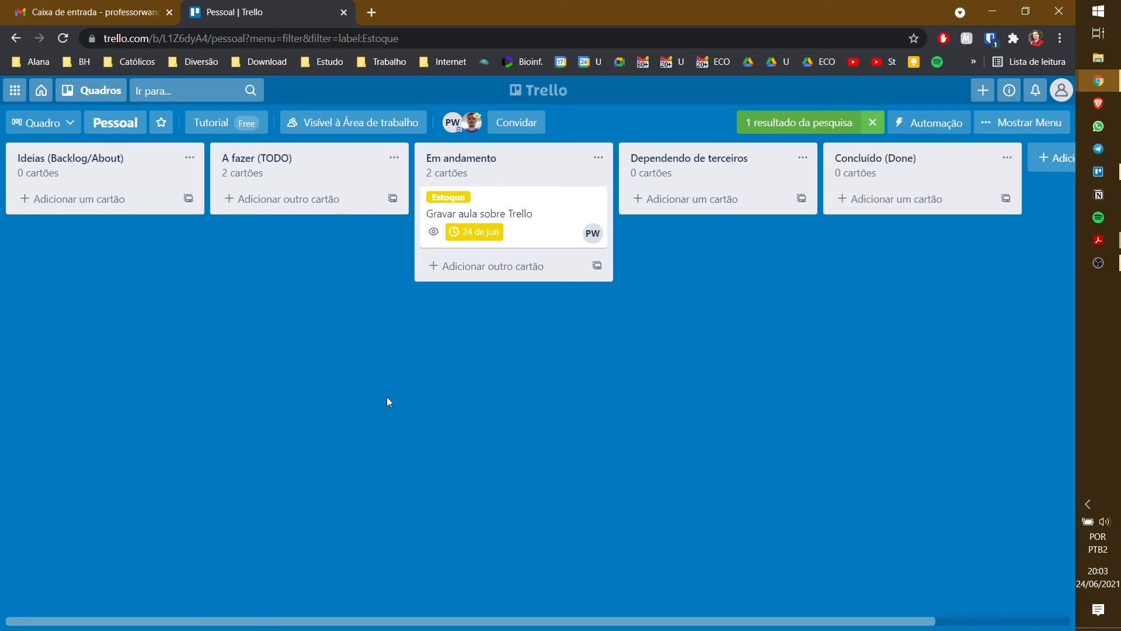
{"action": "left_click", "coordinate": [1038, 125]}
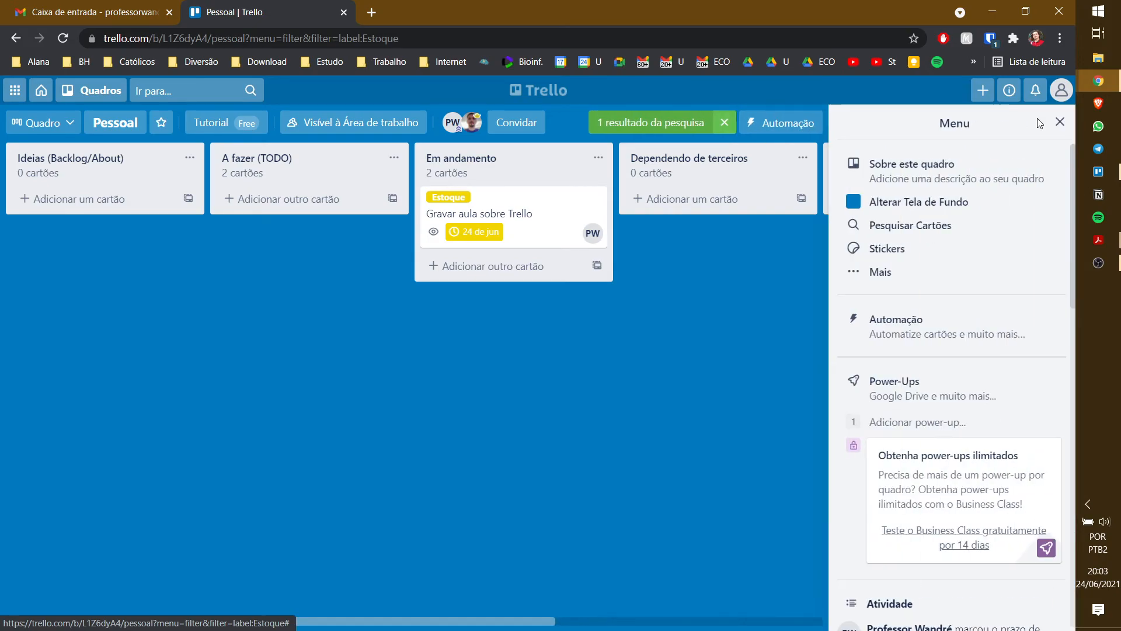
{"action": "left_click", "coordinate": [923, 272]}
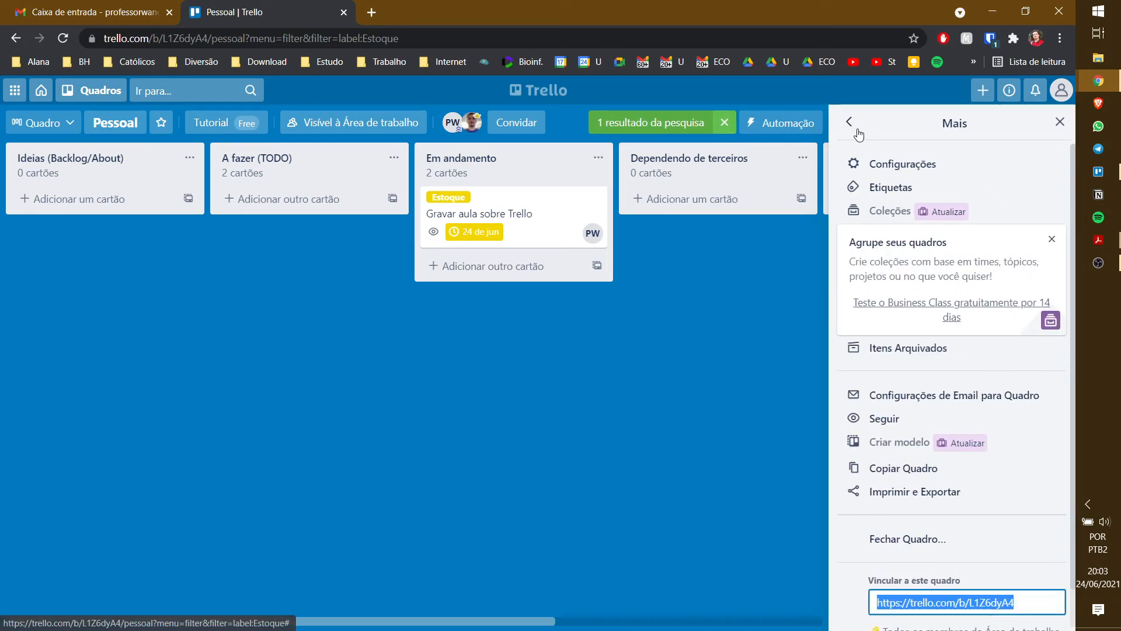
{"action": "left_click", "coordinate": [853, 123]}
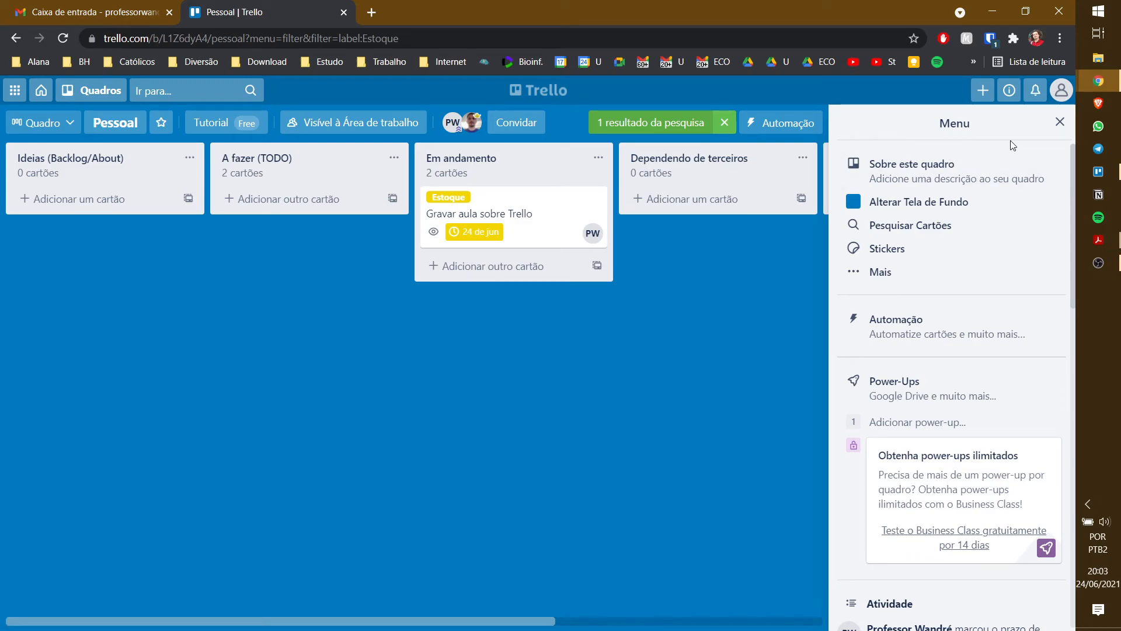
{"action": "left_click", "coordinate": [985, 175]}
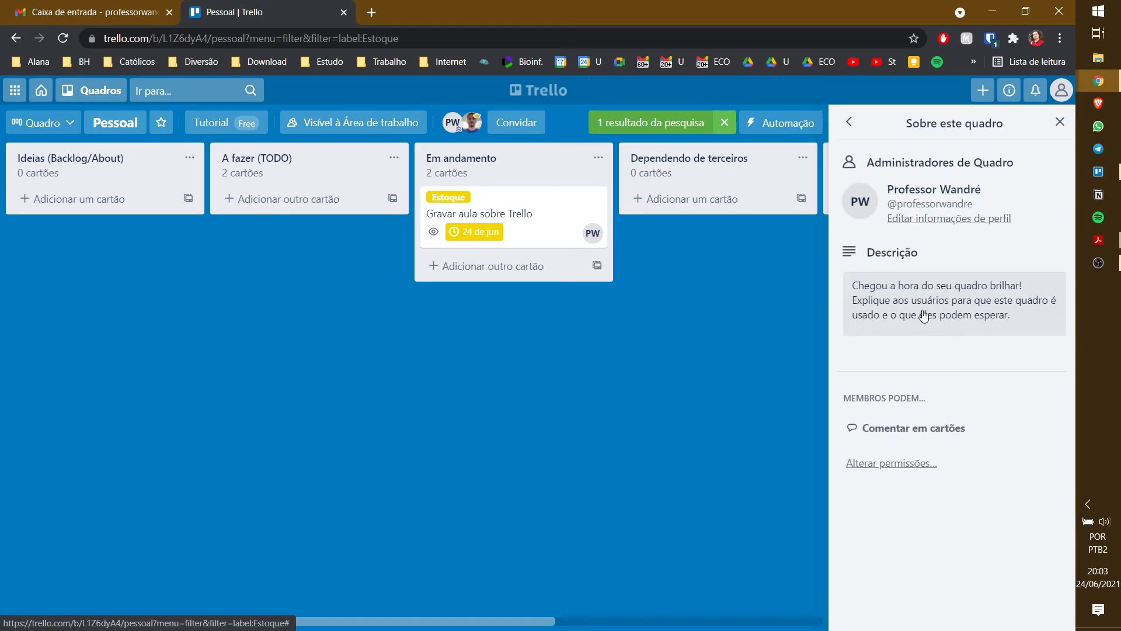
{"action": "left_click", "coordinate": [850, 123]}
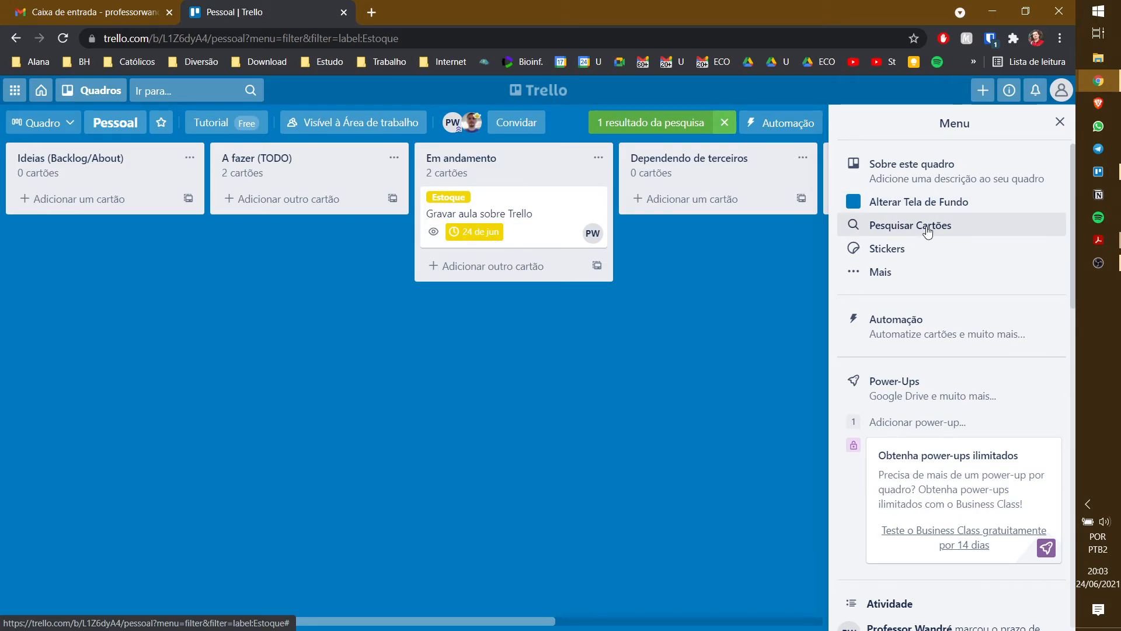
{"action": "left_click", "coordinate": [911, 394]}
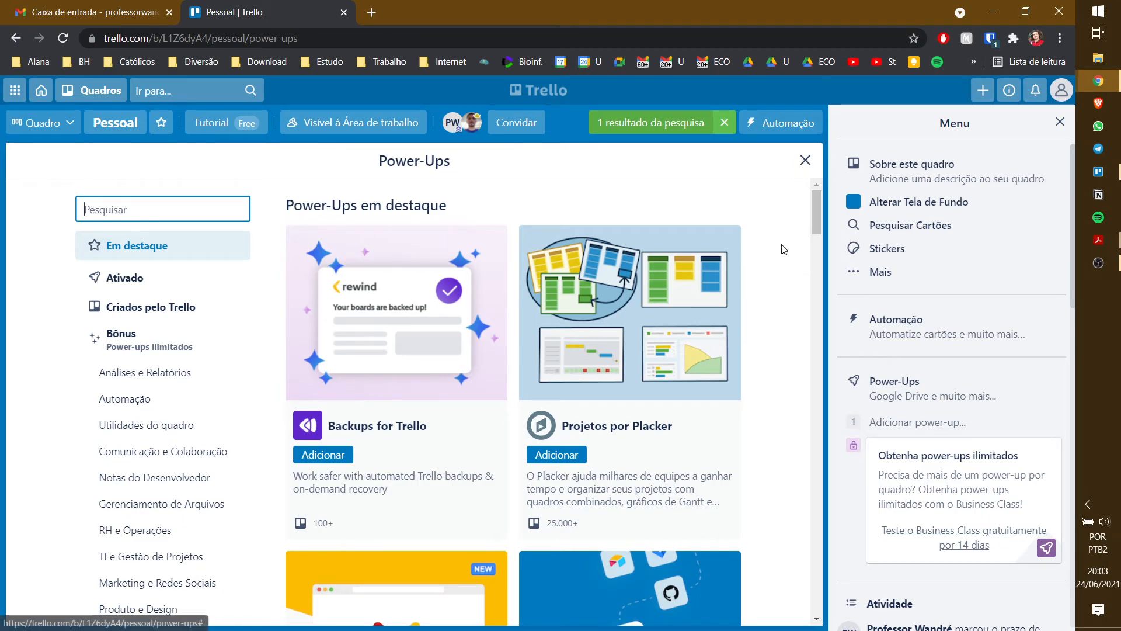
{"action": "scroll", "coordinate": [782, 252], "scroll_direction": "down", "scroll_amount": 7}
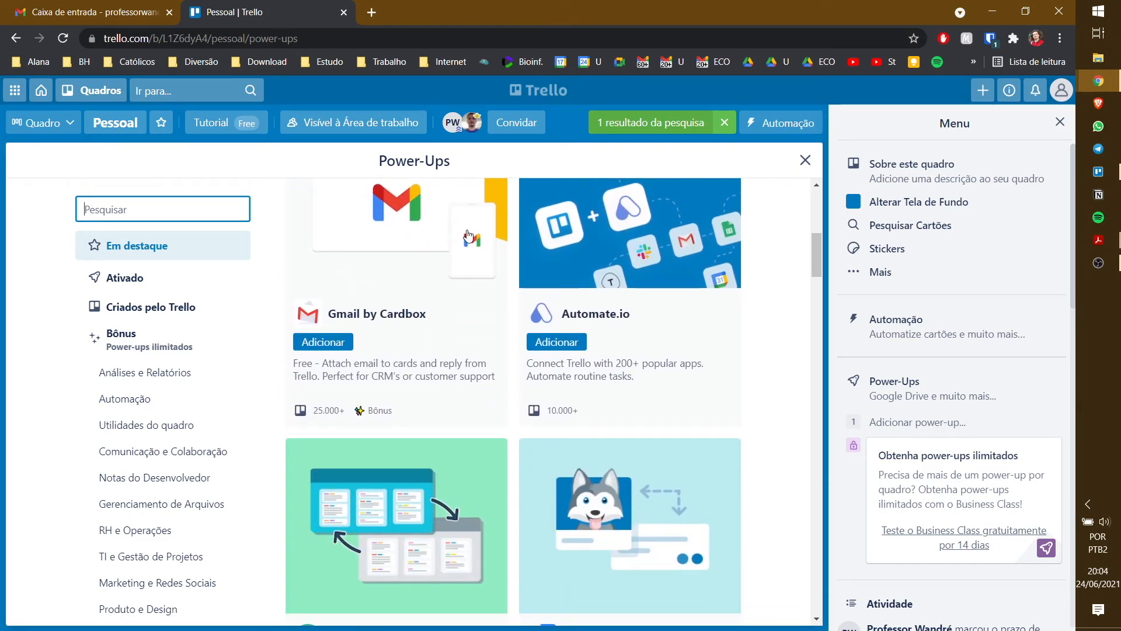
{"action": "scroll", "coordinate": [461, 261], "scroll_direction": "down", "scroll_amount": 3}
{"action": "scroll", "coordinate": [750, 237], "scroll_direction": "down", "scroll_amount": 7}
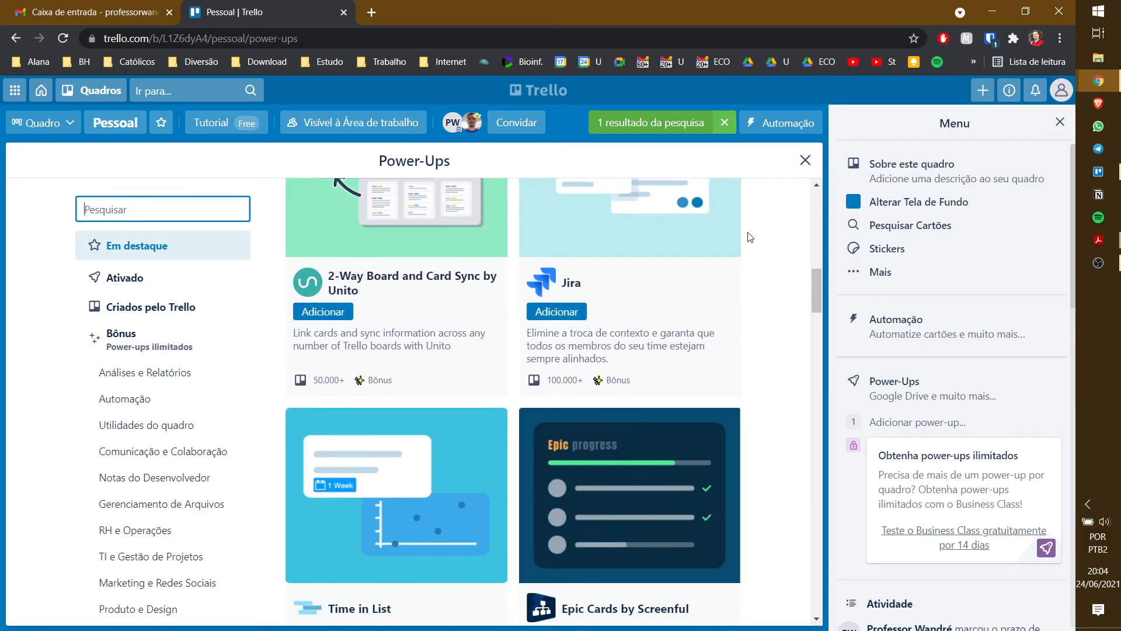
{"action": "scroll", "coordinate": [777, 237], "scroll_direction": "down", "scroll_amount": 2}
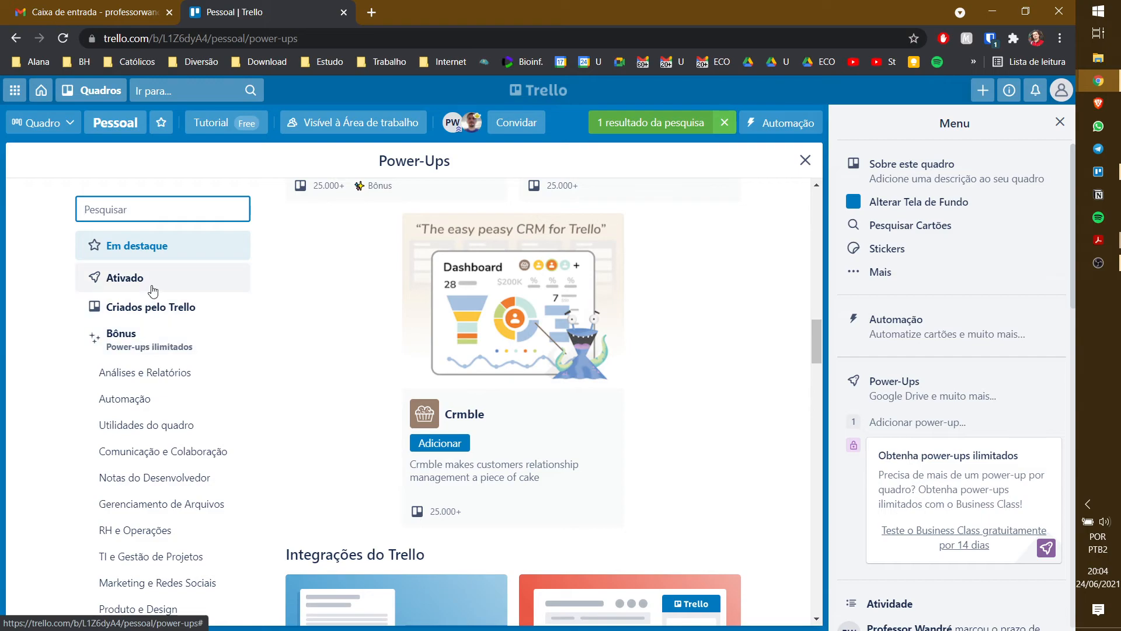
{"action": "left_click", "coordinate": [161, 314]}
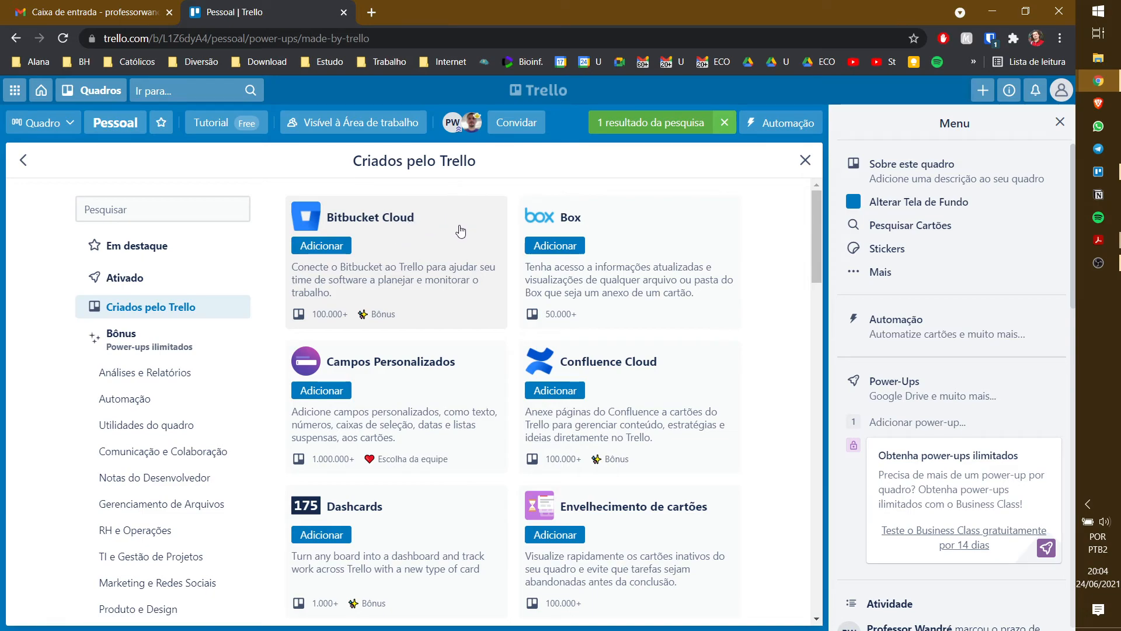
{"action": "left_click", "coordinate": [151, 247]}
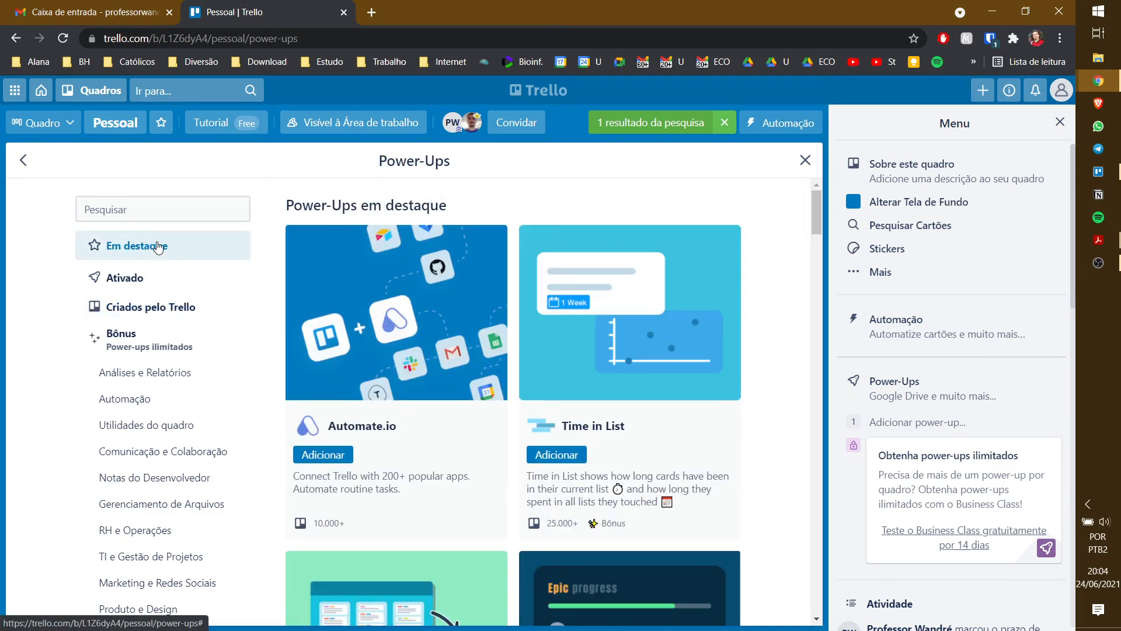
{"action": "scroll", "coordinate": [780, 239], "scroll_direction": "down", "scroll_amount": 5}
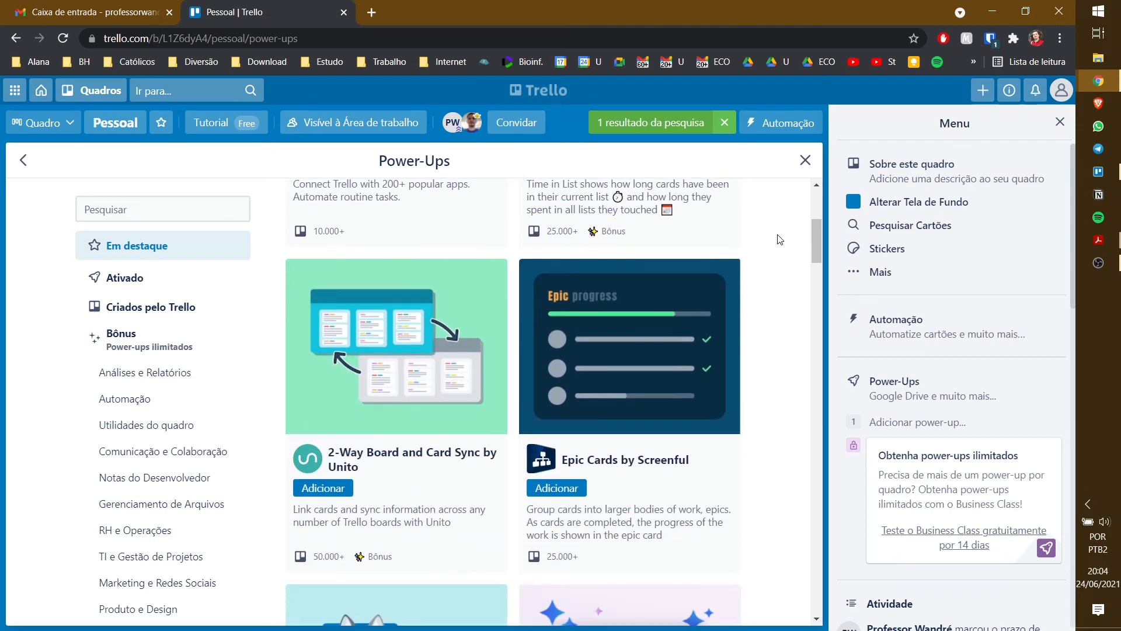
{"action": "scroll", "coordinate": [780, 239], "scroll_direction": "down", "scroll_amount": 8}
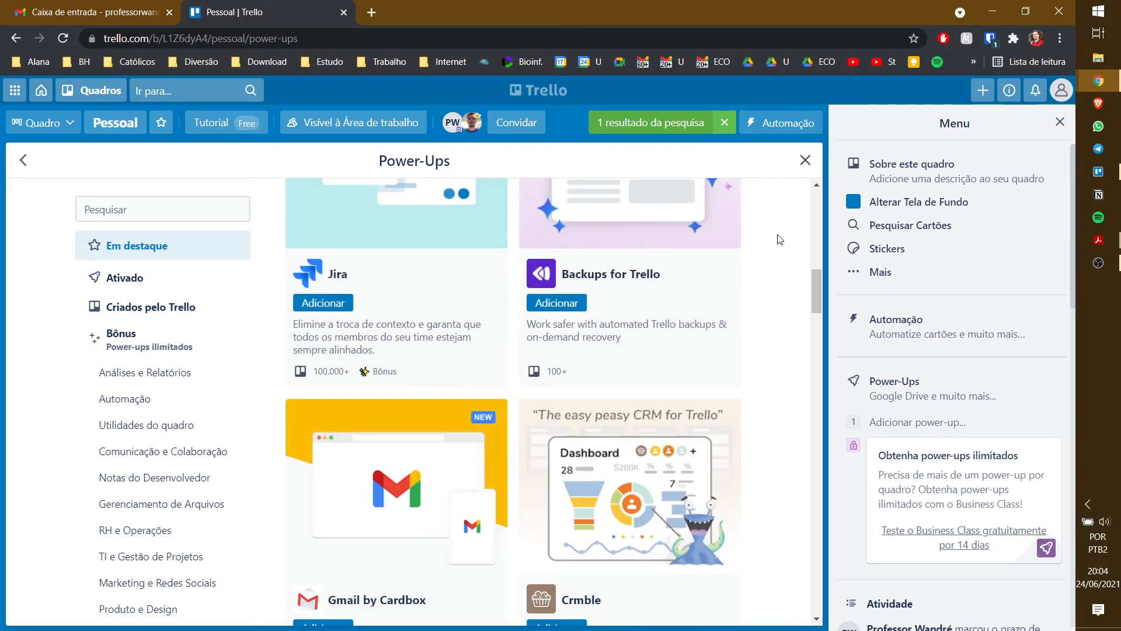
{"action": "left_click", "coordinate": [805, 159]}
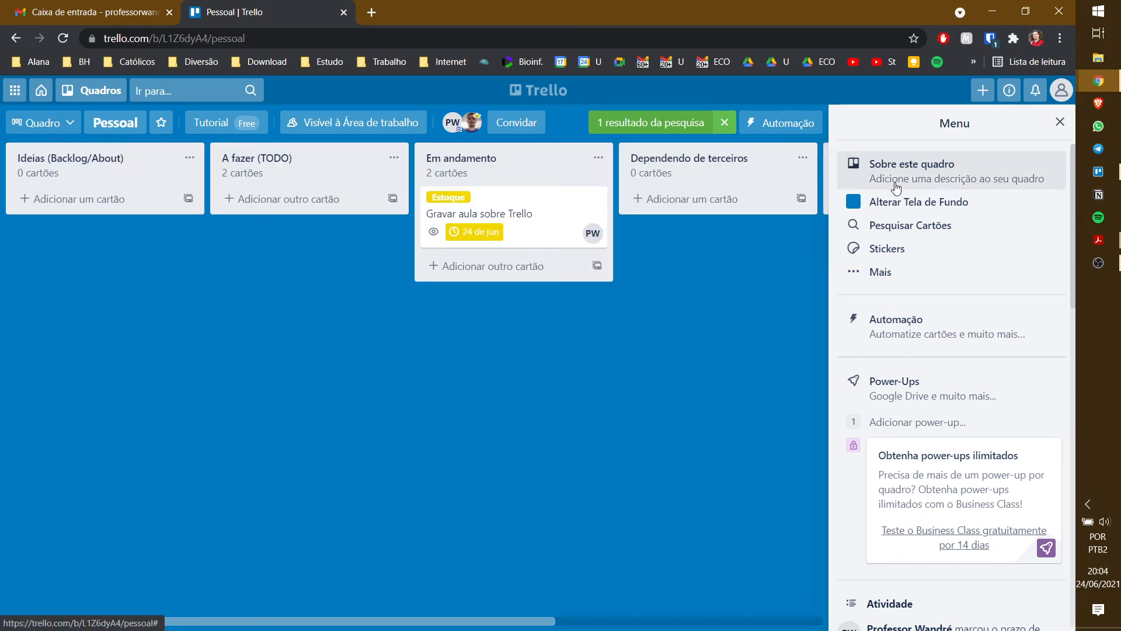
- Look through the board settings and archived items, then close the board menu
{"action": "left_click", "coordinate": [874, 282]}
{"action": "left_click", "coordinate": [939, 161]}
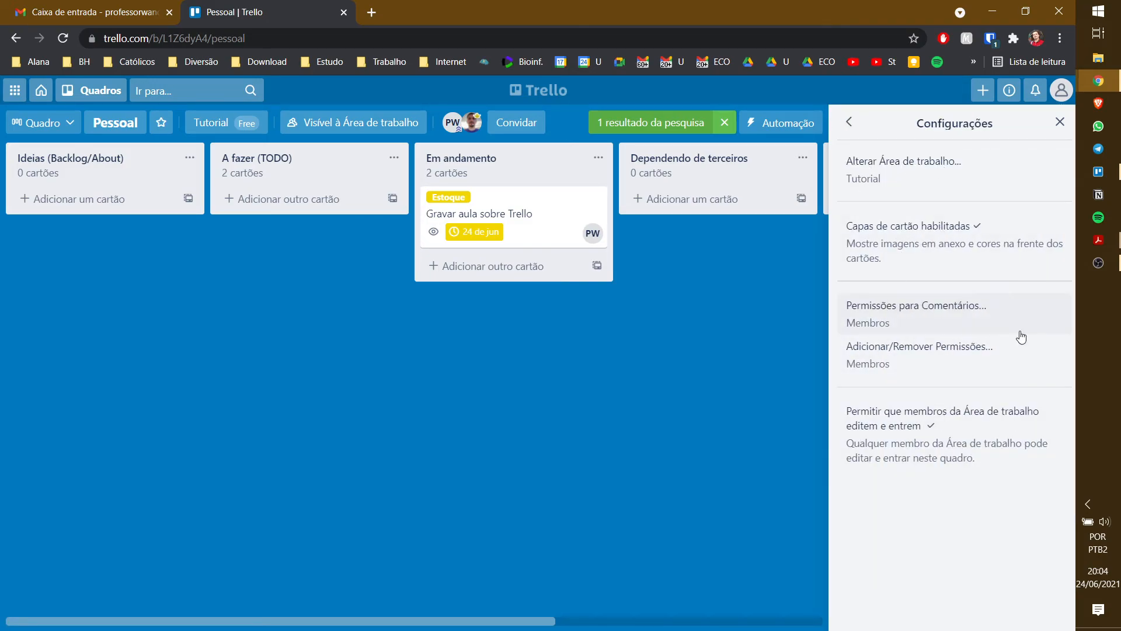
{"action": "left_click", "coordinate": [851, 125]}
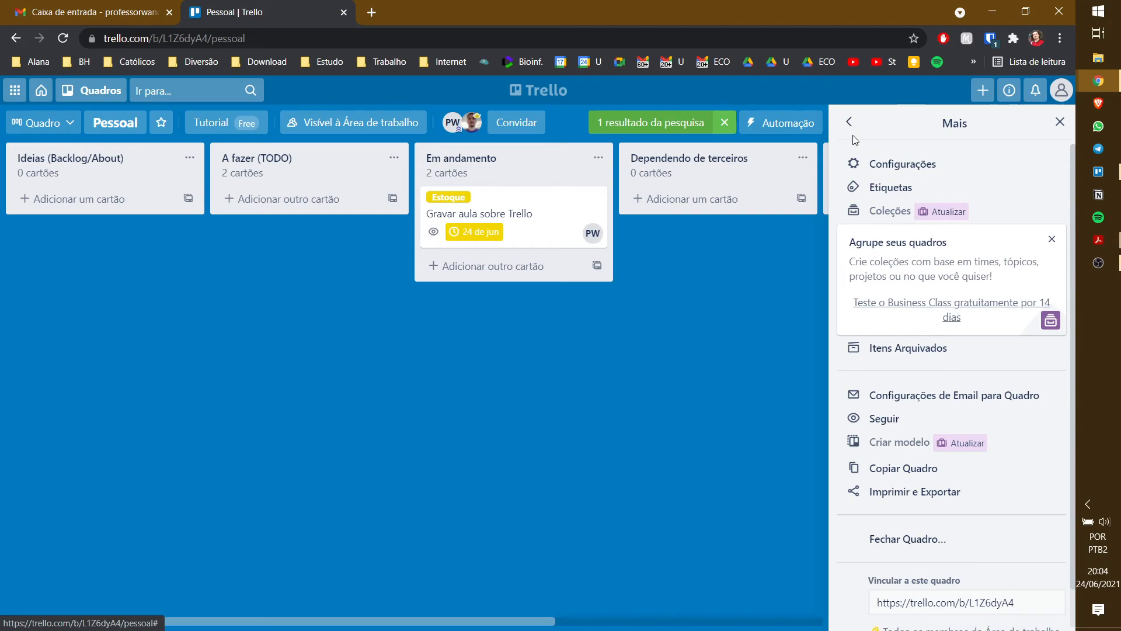
{"action": "left_click", "coordinate": [893, 348]}
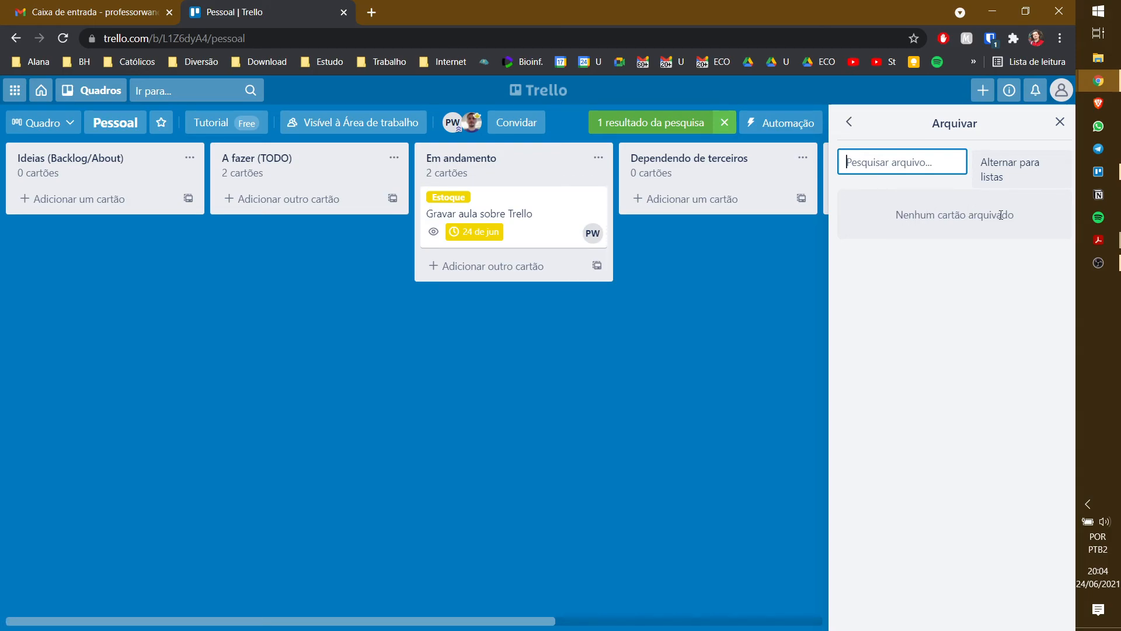
{"action": "left_click", "coordinate": [850, 122]}
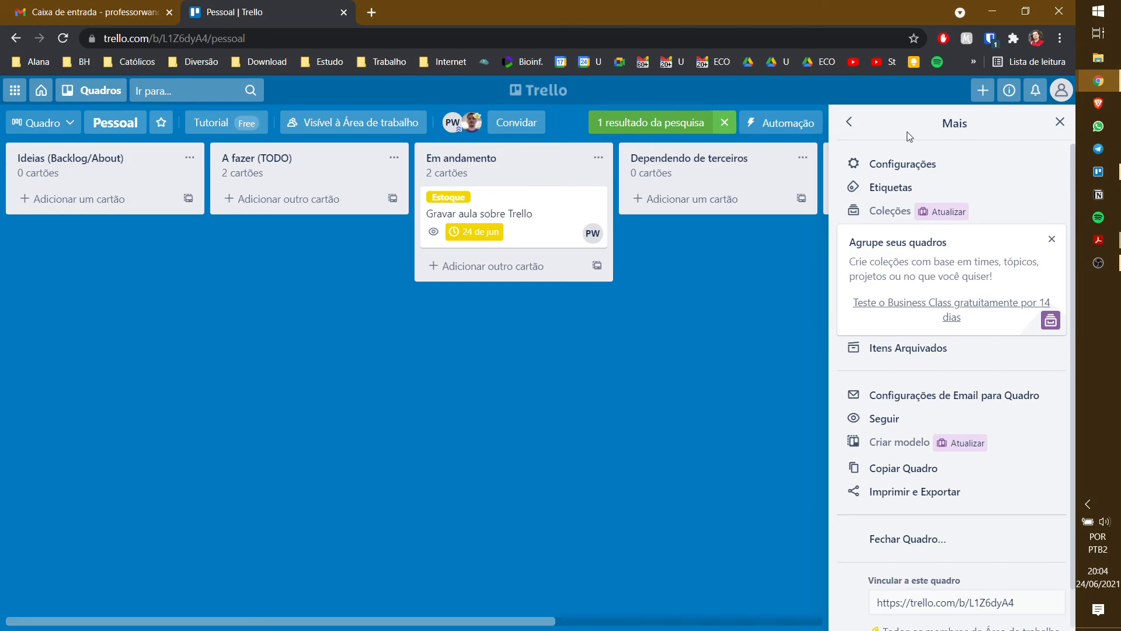
{"action": "left_click", "coordinate": [850, 122]}
{"action": "left_click", "coordinate": [1052, 124]}
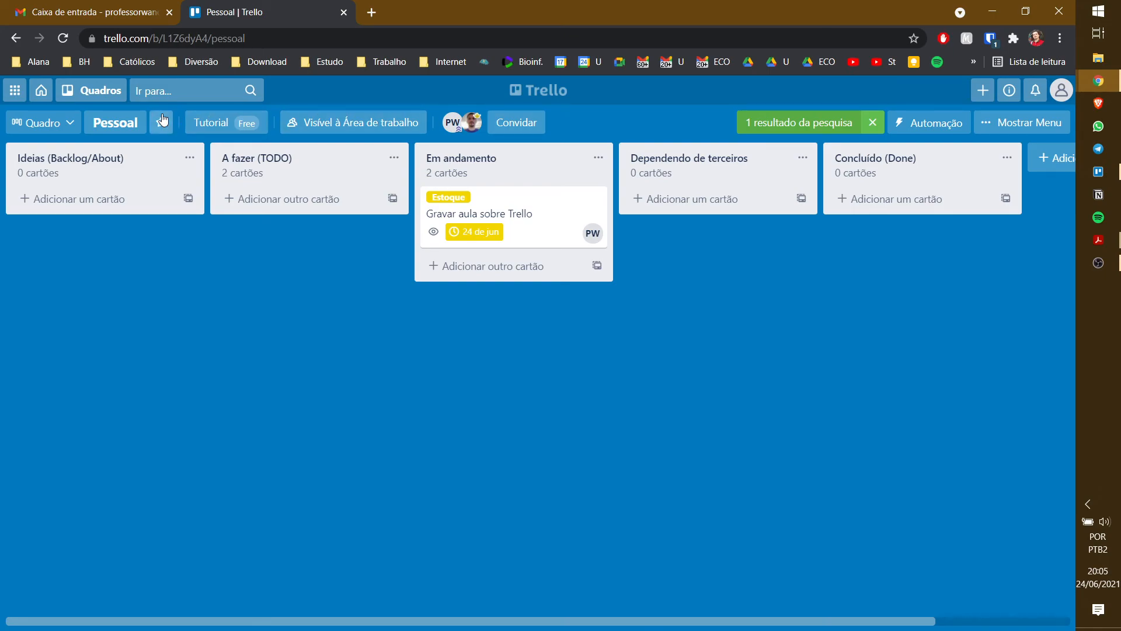
- Go to the workspace home and expand the Tutorial workspace's section
{"action": "left_click", "coordinate": [41, 91]}
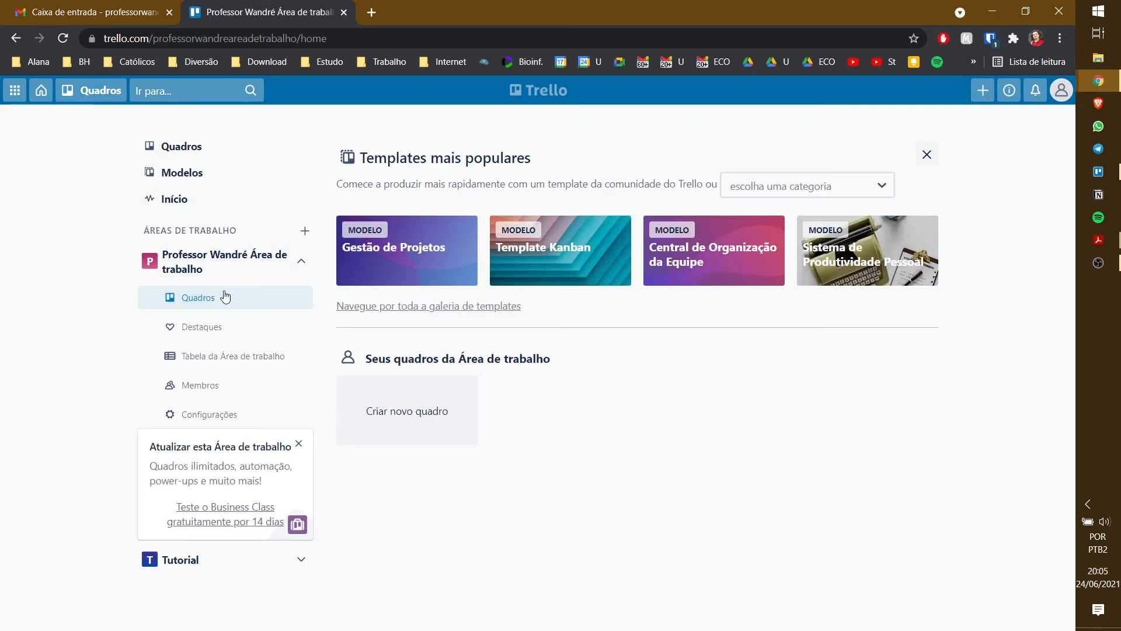
{"action": "left_click", "coordinate": [215, 262]}
{"action": "left_click", "coordinate": [234, 264]}
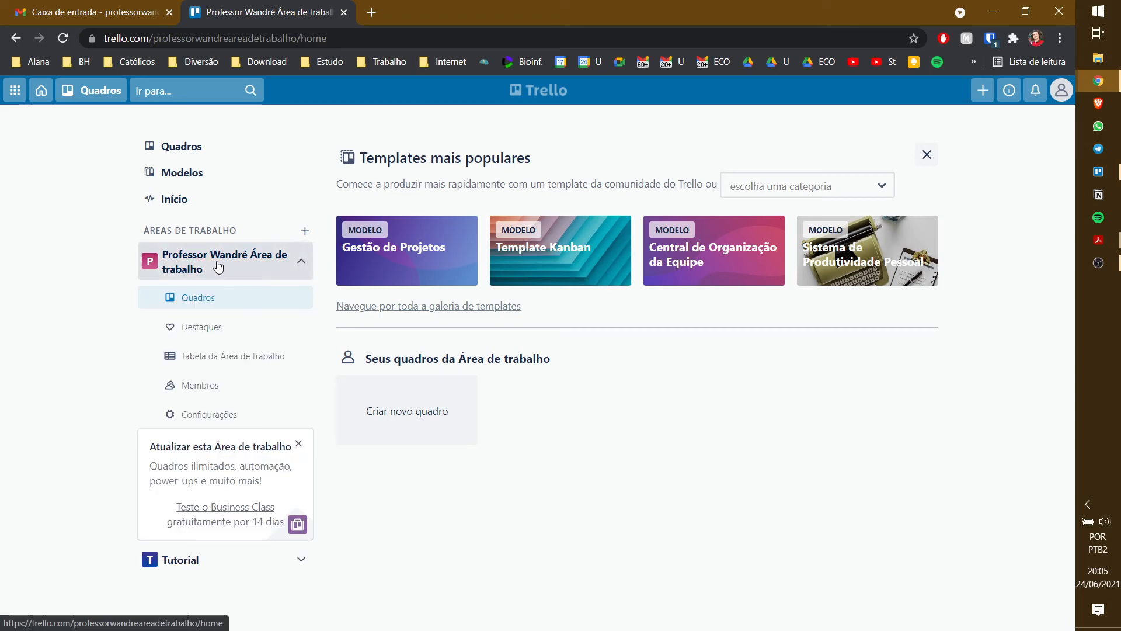
{"action": "left_click", "coordinate": [217, 270]}
{"action": "left_click", "coordinate": [221, 302]}
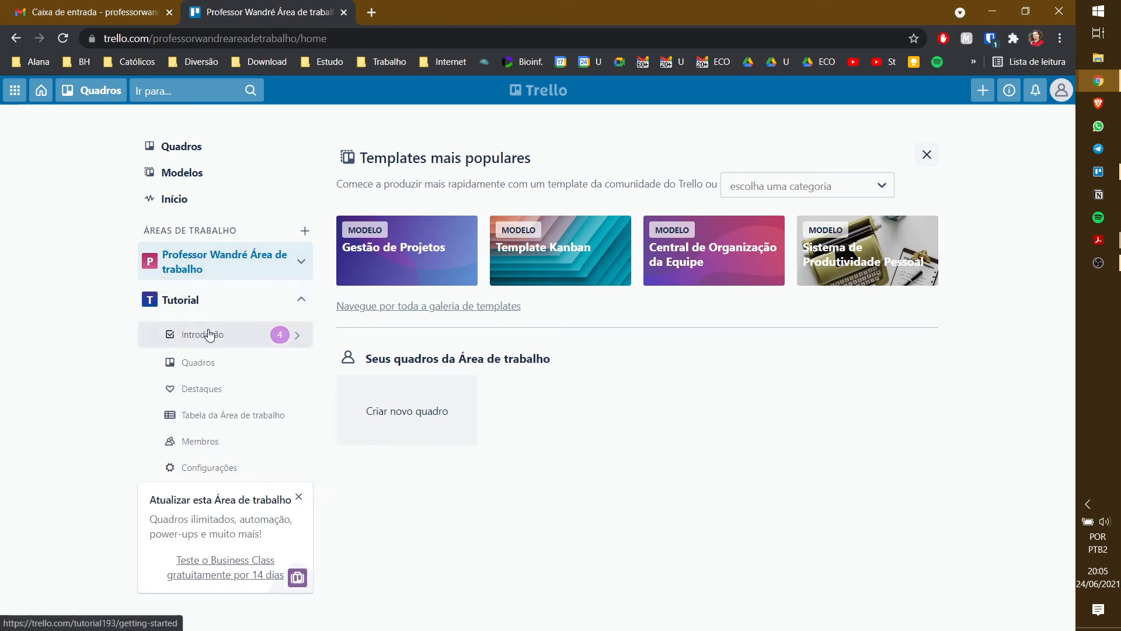
- View the Tutorial workspace's members, cancel an invite, and open the Pessoal board
{"action": "left_click", "coordinate": [202, 442]}
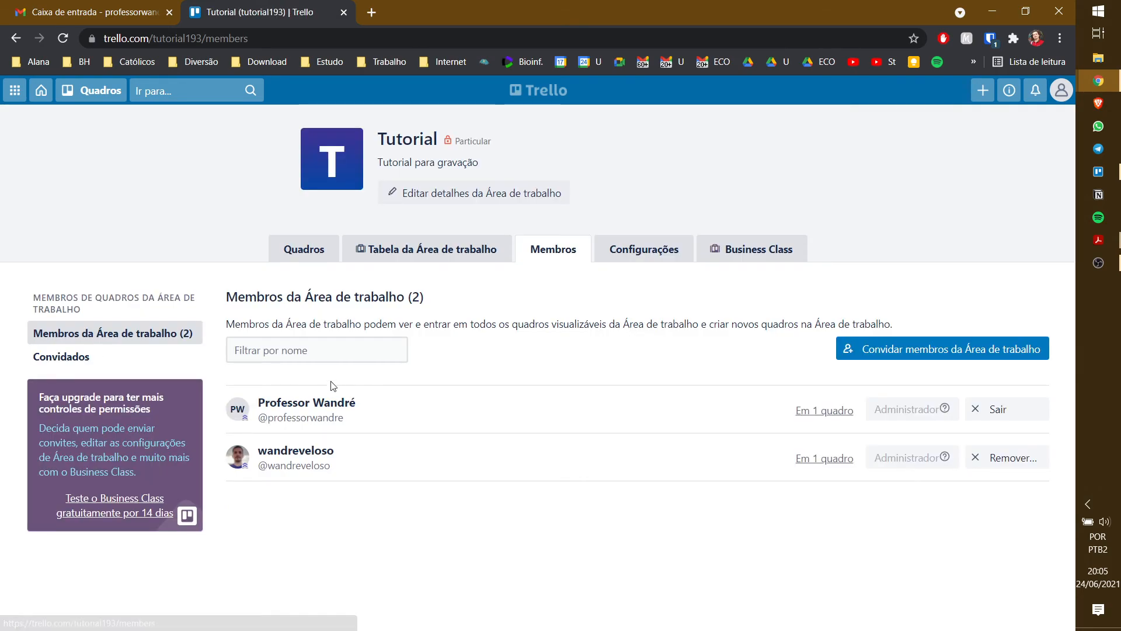
{"action": "left_click", "coordinate": [977, 353]}
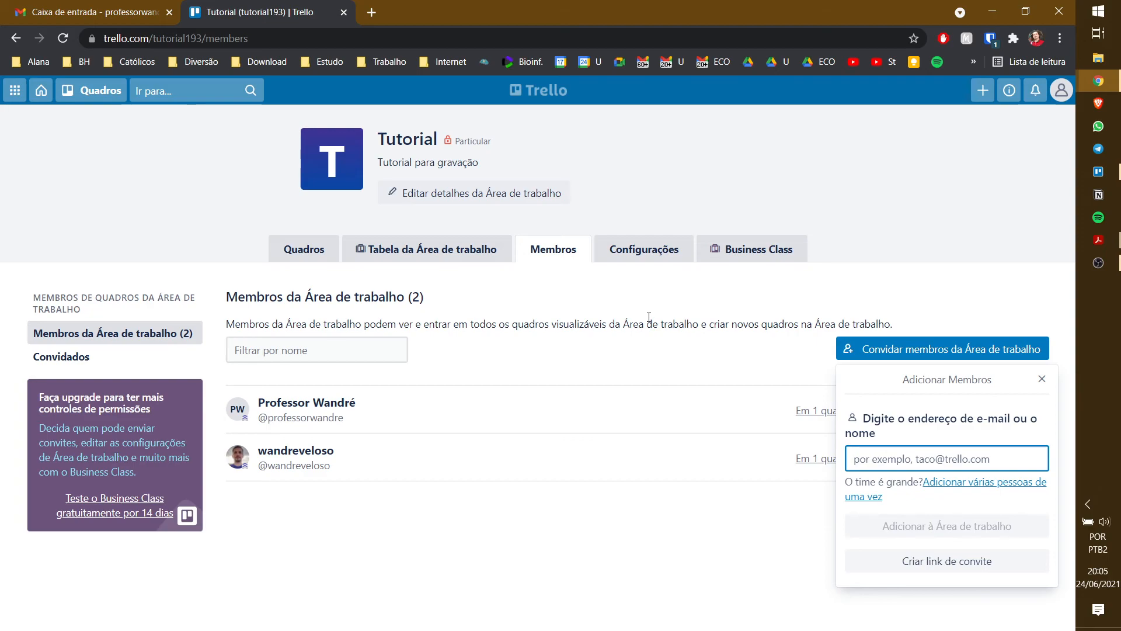
{"action": "left_click", "coordinate": [585, 330]}
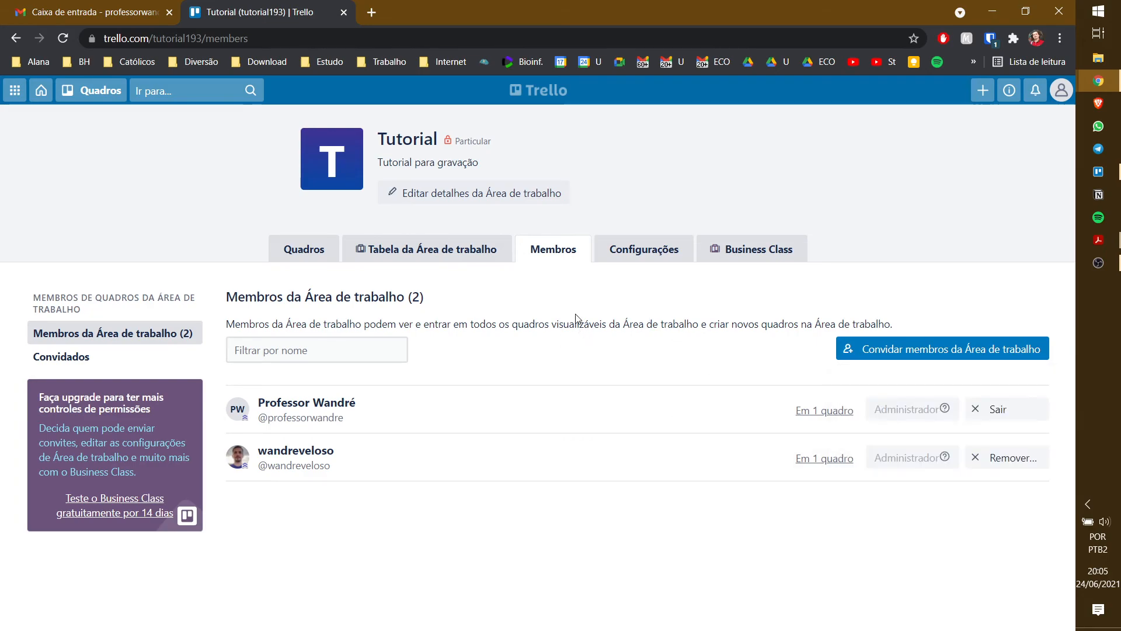
{"action": "left_click", "coordinate": [304, 249]}
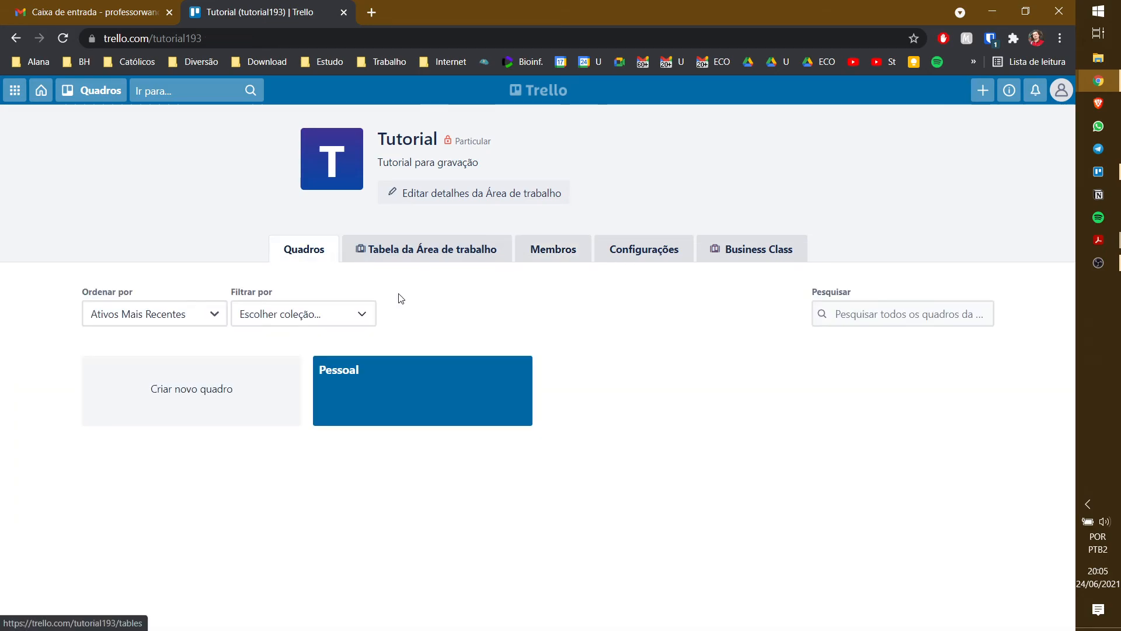
{"action": "left_click", "coordinate": [446, 383]}
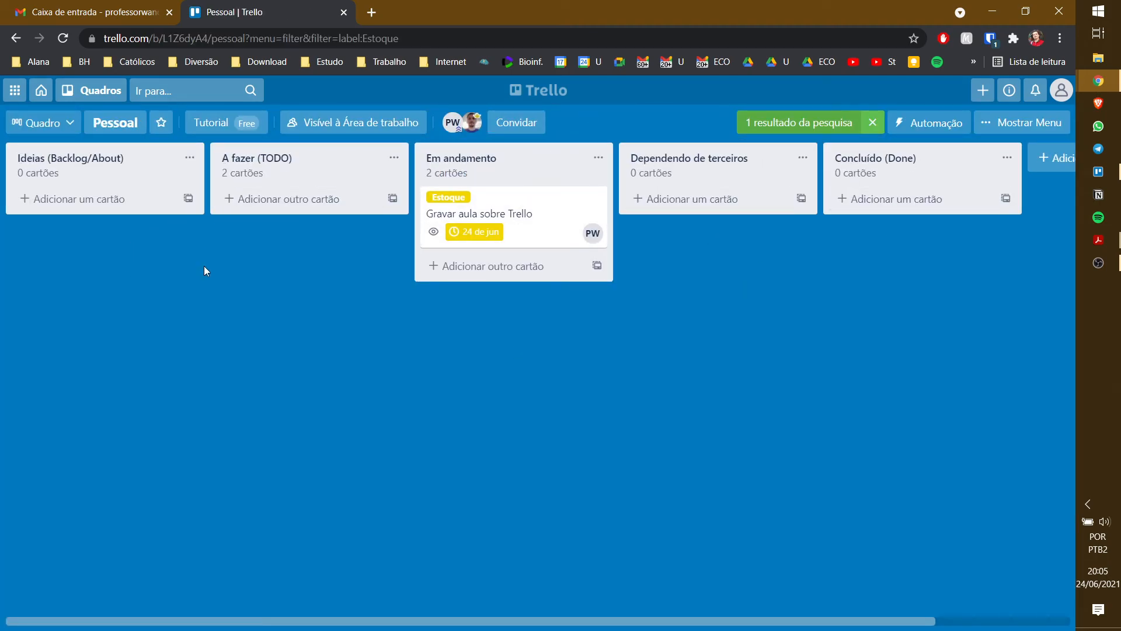
- Dismiss a board invite, clear the Estoque filter, and switch to the Trello desktop app
{"action": "left_click", "coordinate": [516, 123]}
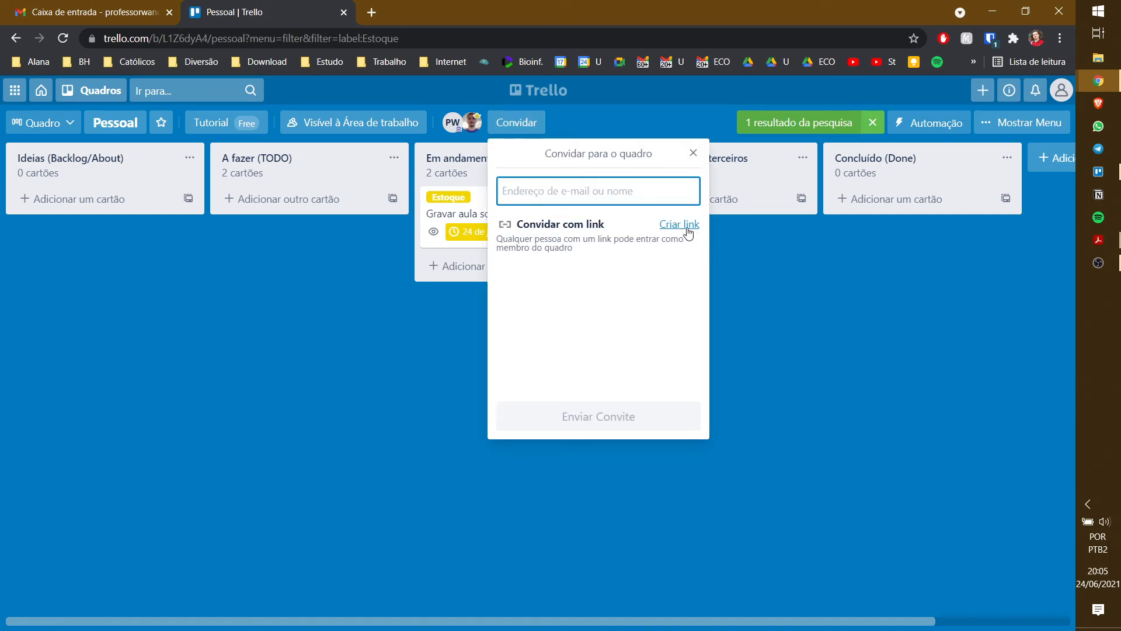
{"action": "left_click", "coordinate": [693, 153]}
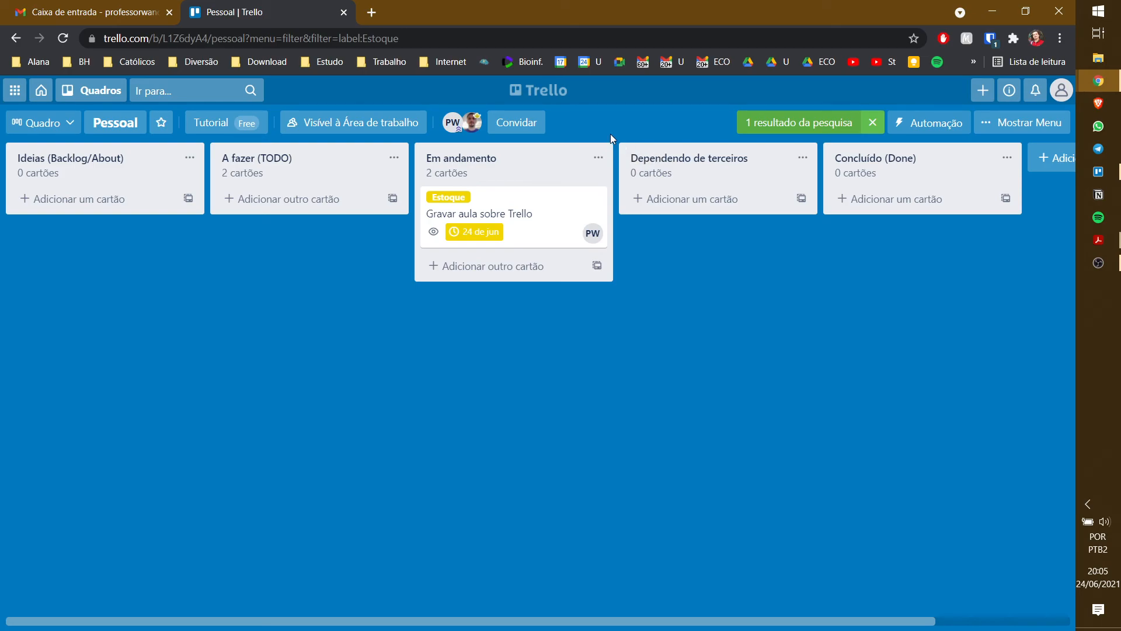
{"action": "left_click", "coordinate": [872, 122]}
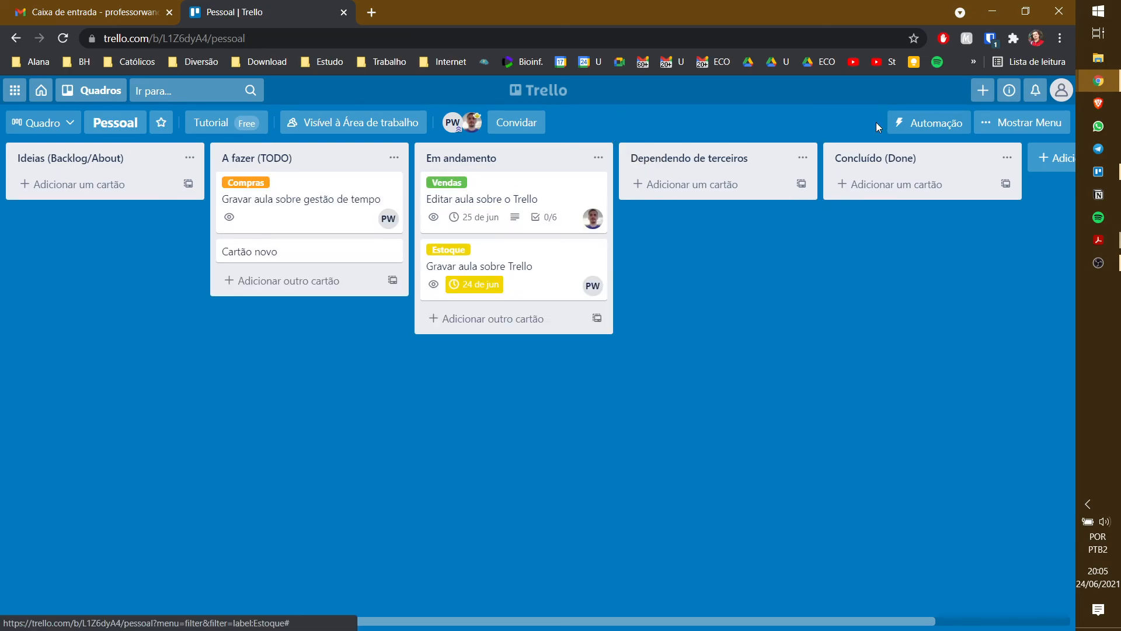
{"action": "key", "text": "alt+Tab"}
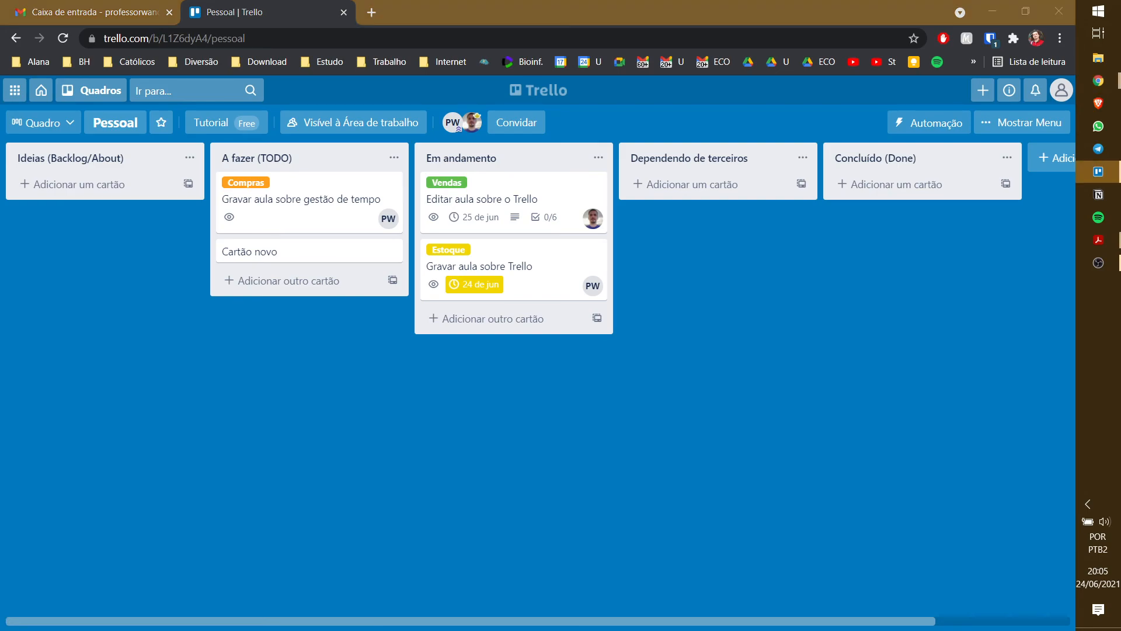
- Maximise the Trello app, collapse CoreTech and Tutorial, and open your own workspace's boards
{"action": "left_click_drag", "start_coordinate": [1, 103], "coordinate": [285, 6]}
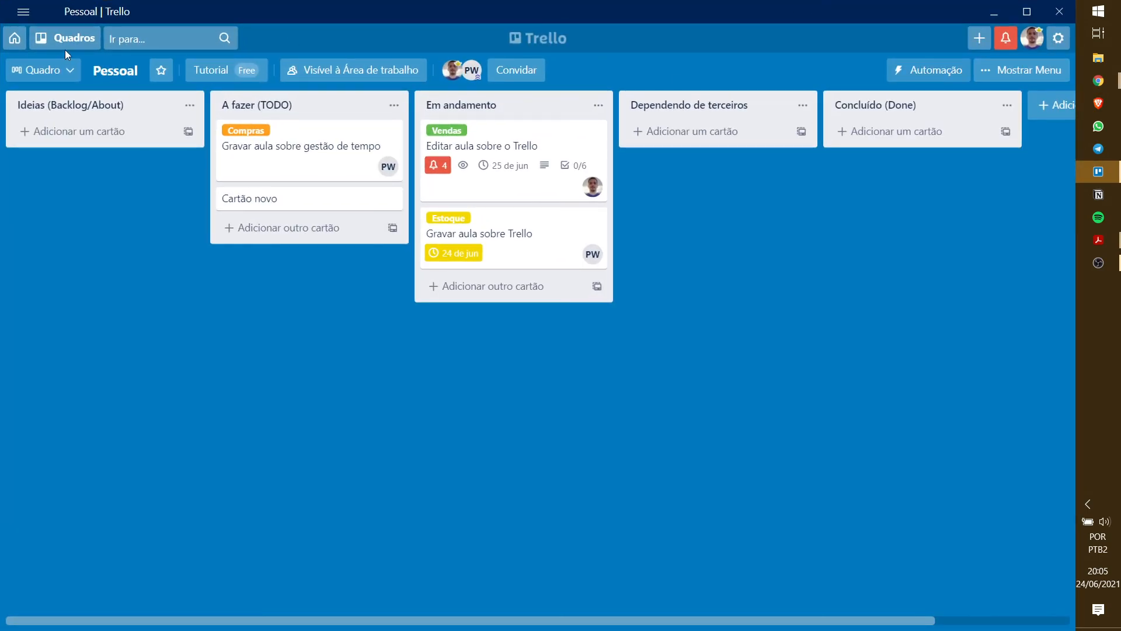
{"action": "left_click", "coordinate": [15, 39]}
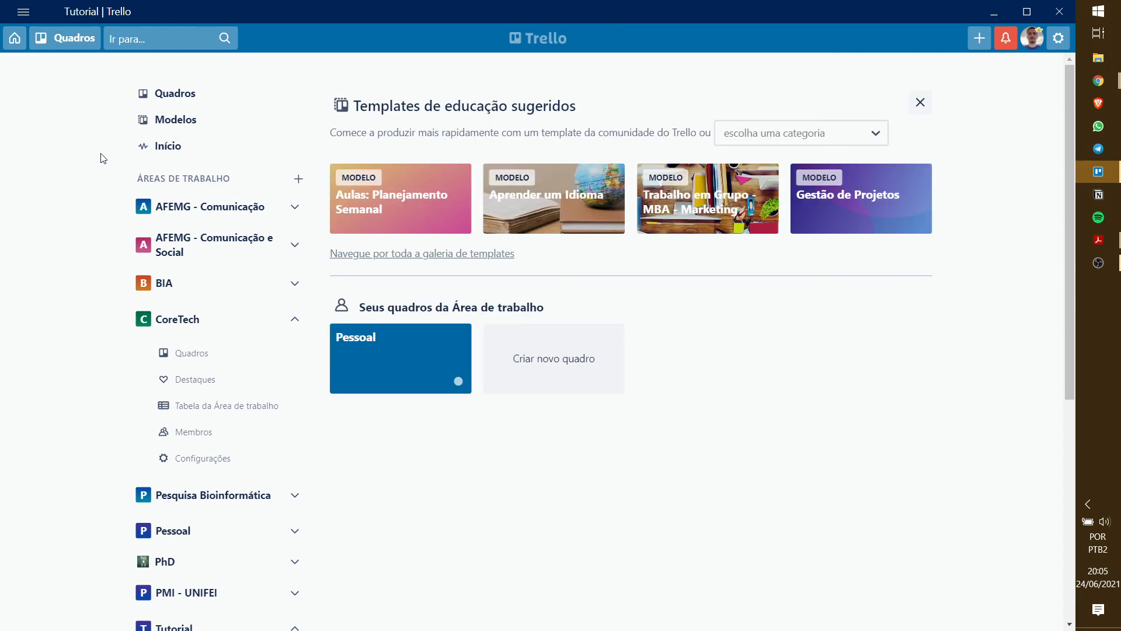
{"action": "scroll", "coordinate": [234, 244], "scroll_direction": "down", "scroll_amount": 5}
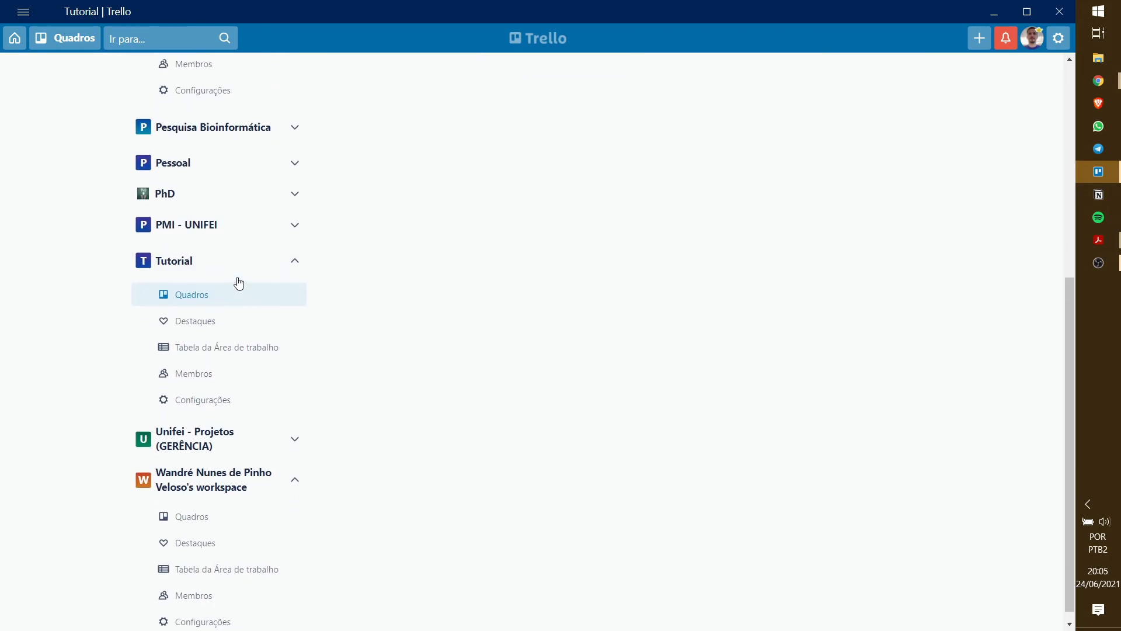
{"action": "scroll", "coordinate": [237, 283], "scroll_direction": "up", "scroll_amount": 6}
{"action": "left_click", "coordinate": [276, 319]}
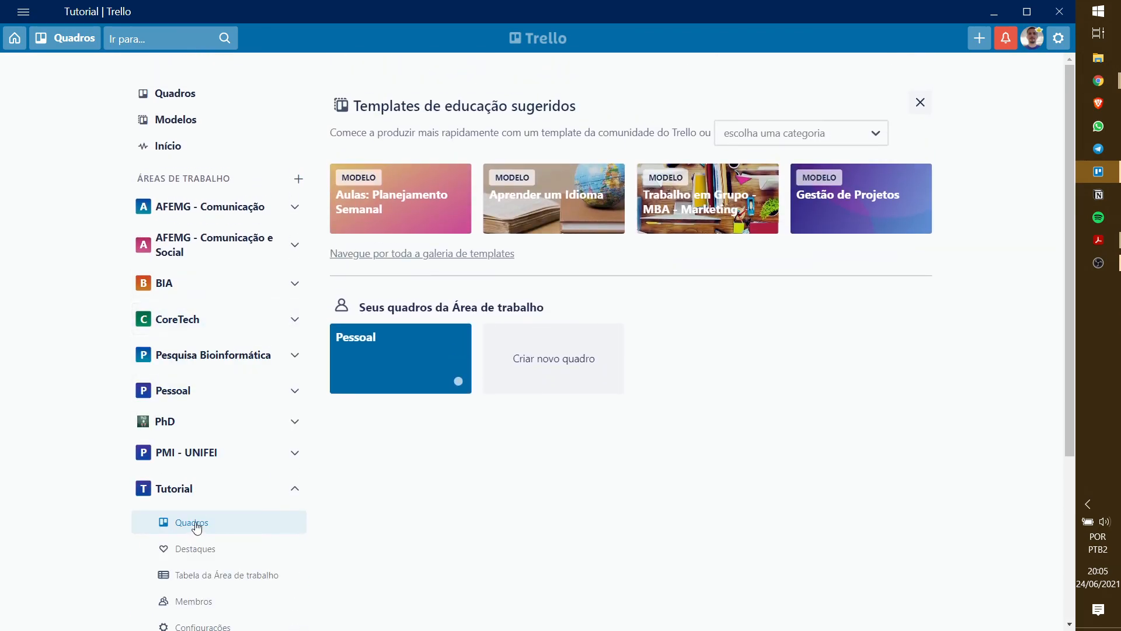
{"action": "left_click", "coordinate": [220, 488]}
{"action": "scroll", "coordinate": [225, 450], "scroll_direction": "down", "scroll_amount": 2}
{"action": "scroll", "coordinate": [233, 475], "scroll_direction": "up", "scroll_amount": 2}
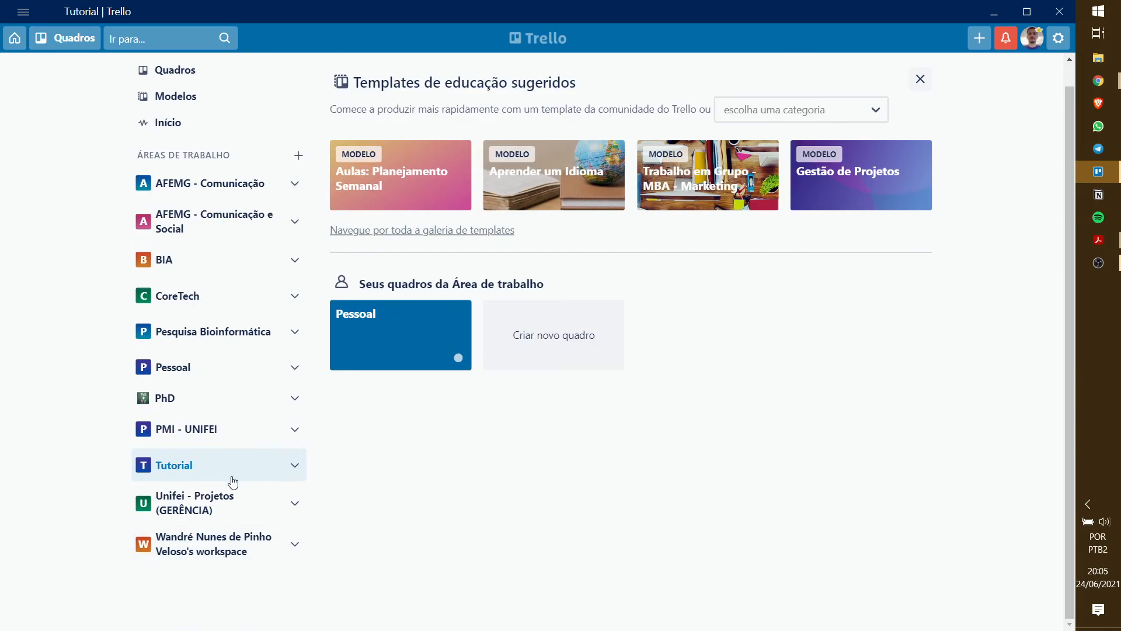
{"action": "scroll", "coordinate": [228, 545], "scroll_direction": "down", "scroll_amount": 2}
{"action": "left_click", "coordinate": [211, 513]}
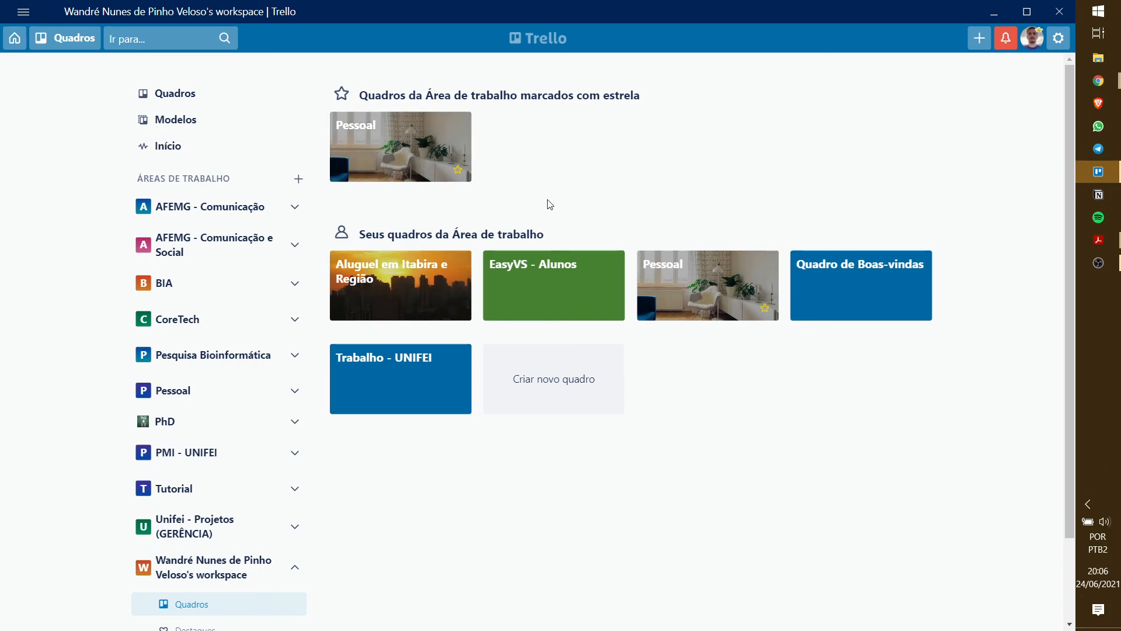
{"action": "left_click", "coordinate": [434, 257]}
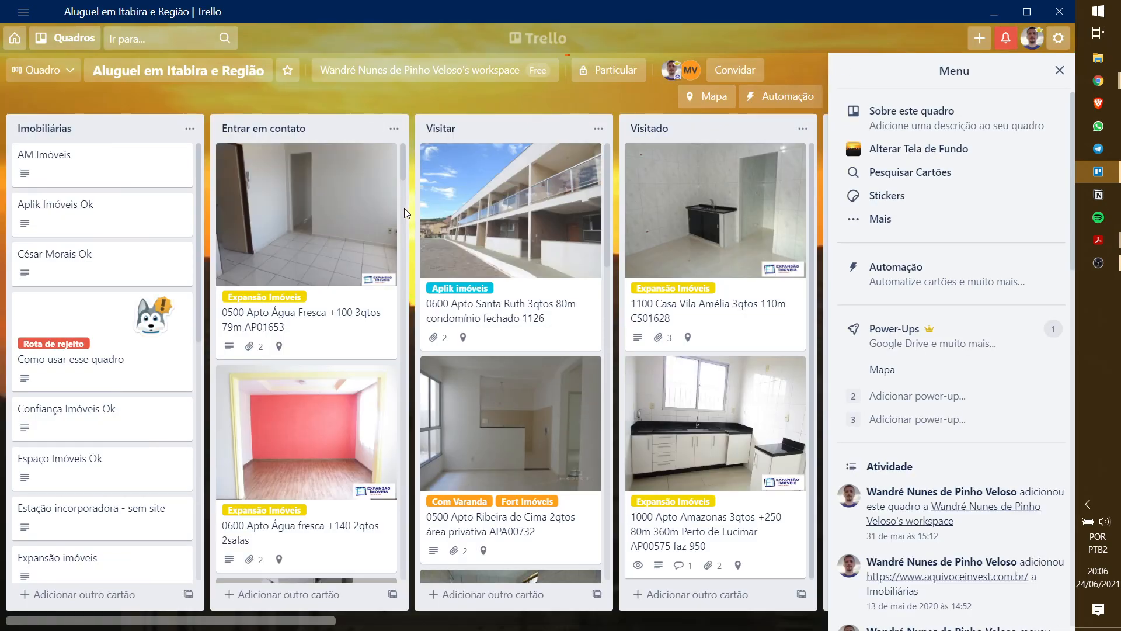
{"action": "scroll", "coordinate": [404, 208], "scroll_direction": "down", "scroll_amount": 5}
{"action": "scroll", "coordinate": [511, 350], "scroll_direction": "down", "scroll_amount": 5}
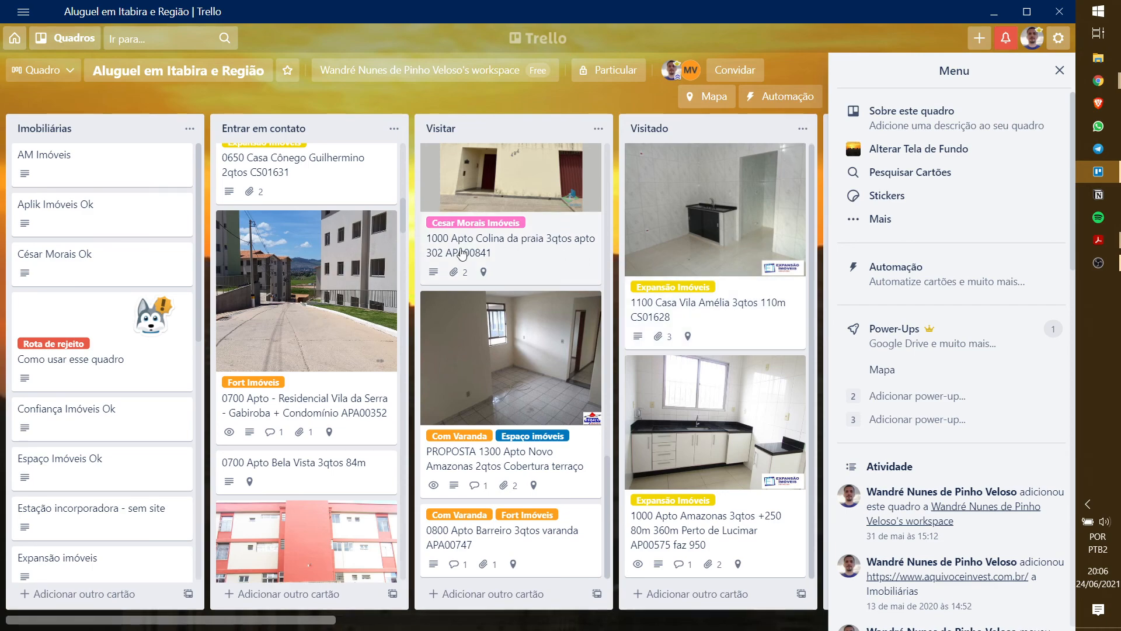
{"action": "scroll", "coordinate": [142, 288], "scroll_direction": "down", "scroll_amount": 5}
{"action": "scroll", "coordinate": [142, 288], "scroll_direction": "up", "scroll_amount": 5}
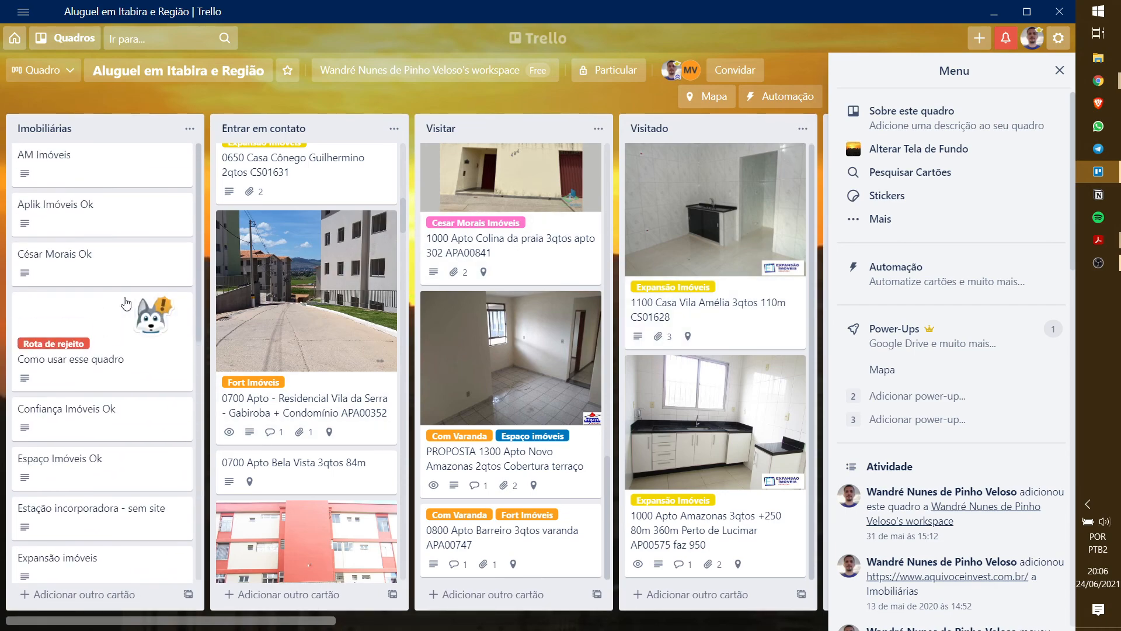
{"action": "left_click", "coordinate": [115, 318]}
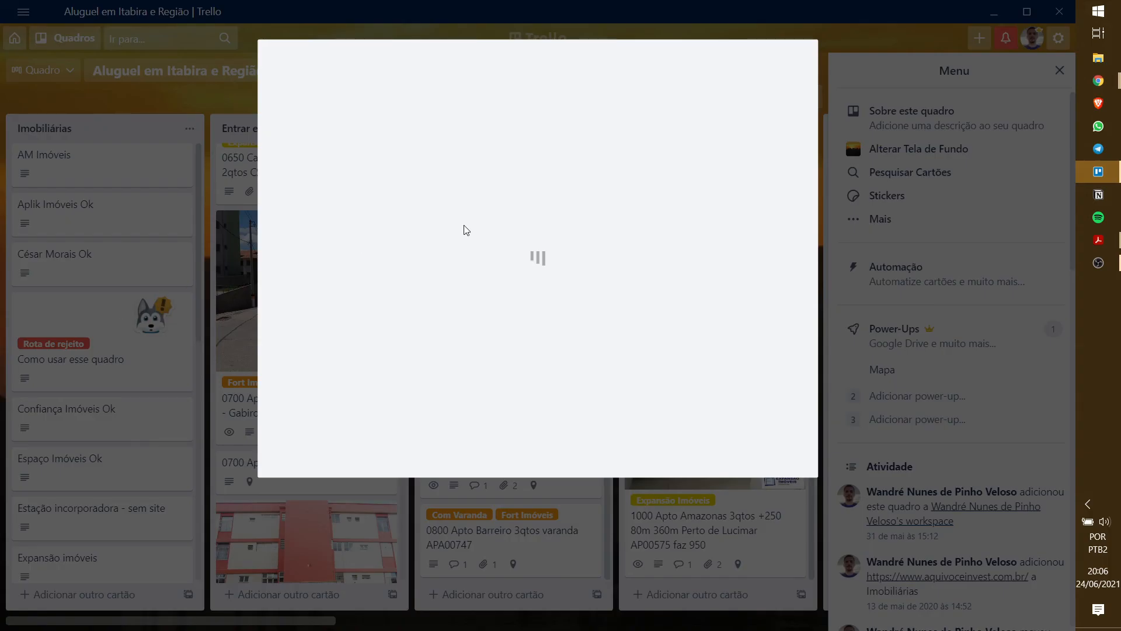
{"action": "scroll", "coordinate": [544, 251], "scroll_direction": "down", "scroll_amount": 5}
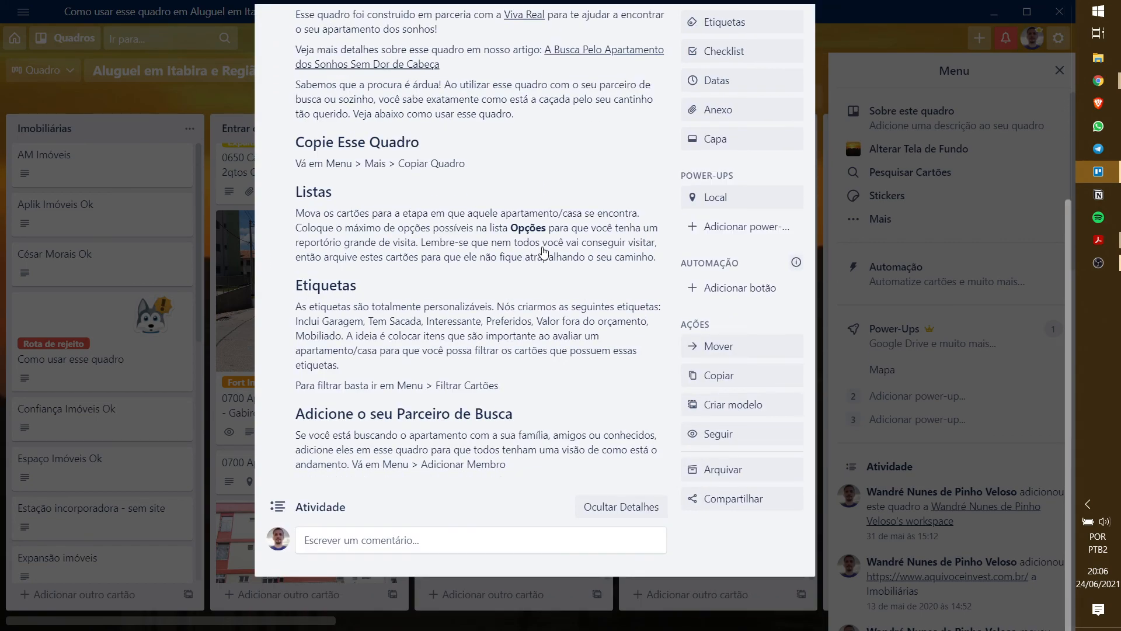
{"action": "scroll", "coordinate": [537, 250], "scroll_direction": "up", "scroll_amount": 2}
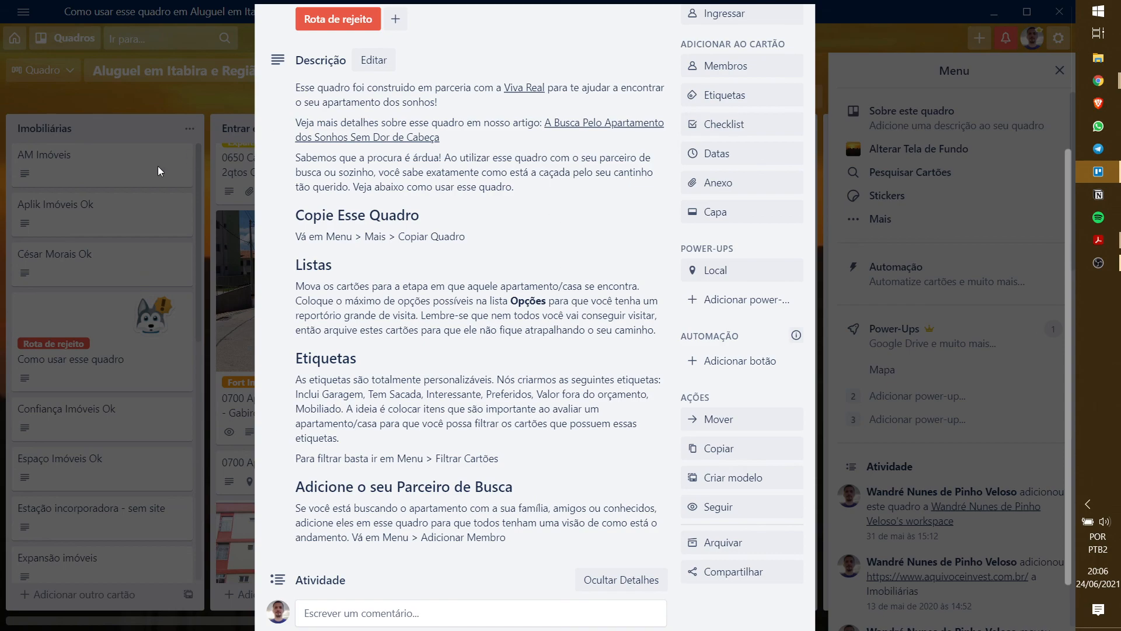
{"action": "left_click", "coordinate": [155, 112]}
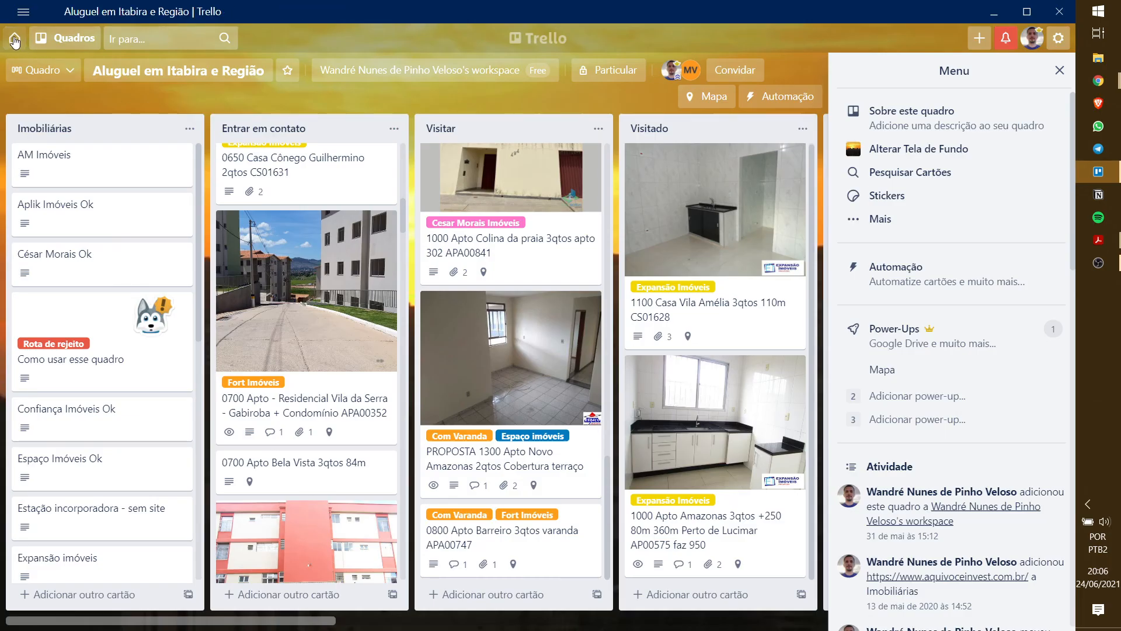
{"action": "left_click", "coordinate": [479, 69]}
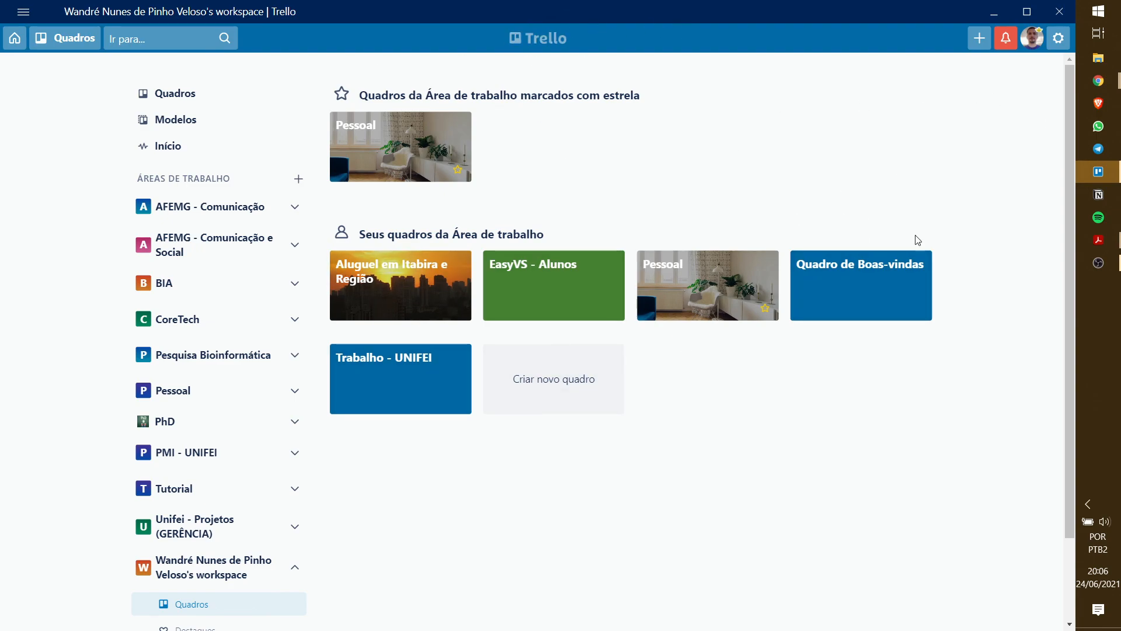
{"action": "left_click", "coordinate": [902, 279]}
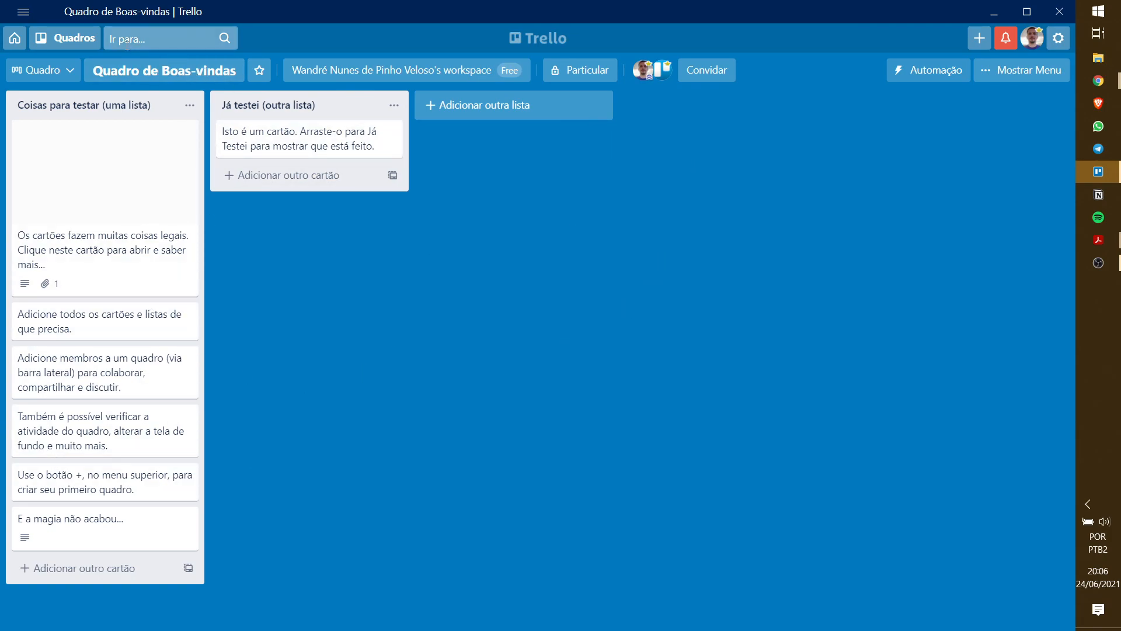
{"action": "left_click", "coordinate": [404, 70]}
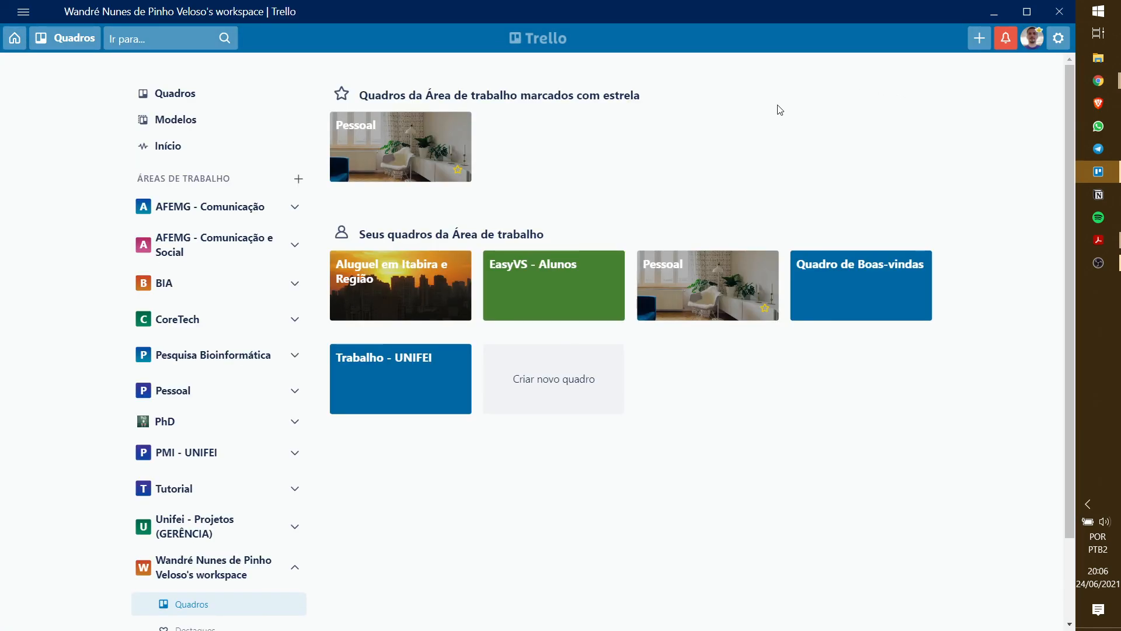
- Drag 'Gravar aula sobre Trello' from Em andamento into Concluído (Done)
{"action": "left_click_drag", "start_coordinate": [861, 16], "coordinate": [0, 158]}
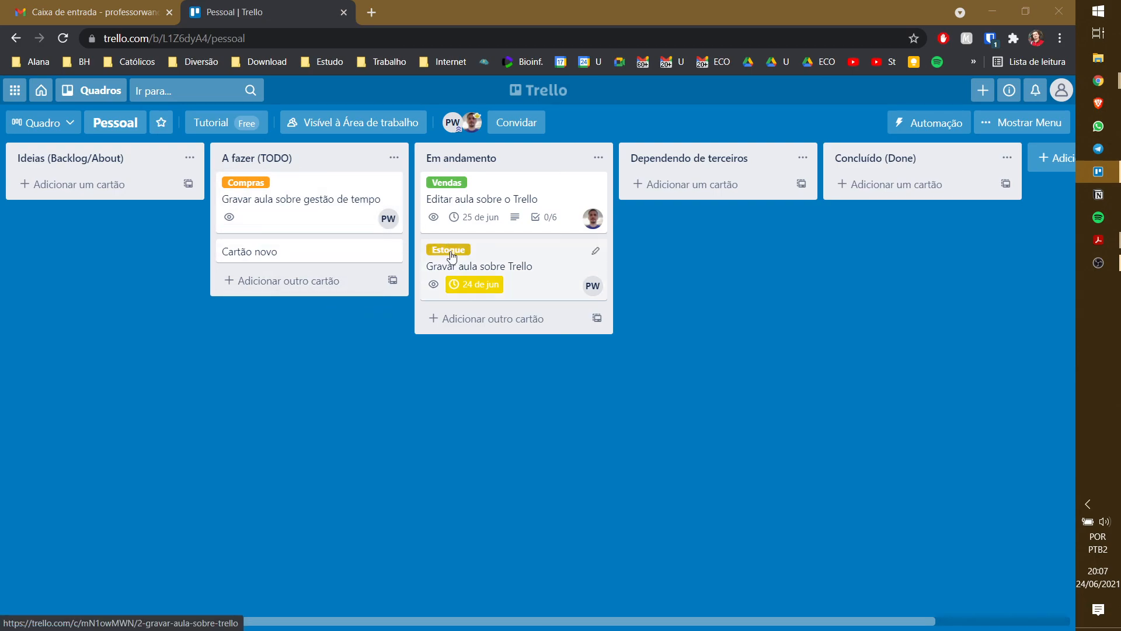
{"action": "left_click_drag", "start_coordinate": [513, 290], "coordinate": [530, 213]}
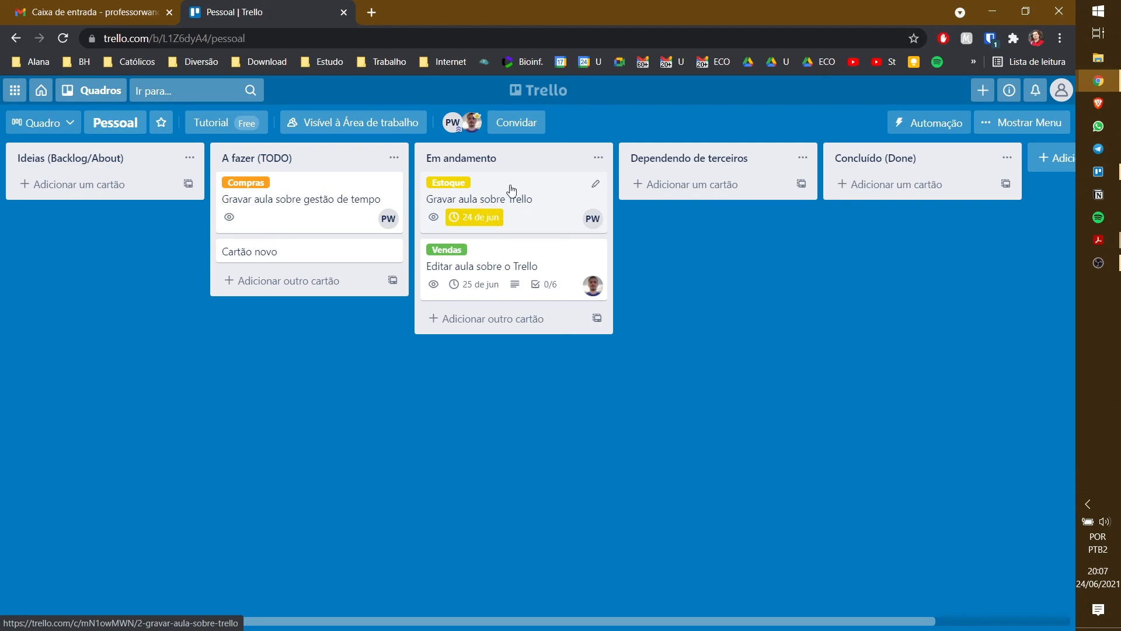
{"action": "left_click_drag", "start_coordinate": [515, 203], "coordinate": [881, 168]}
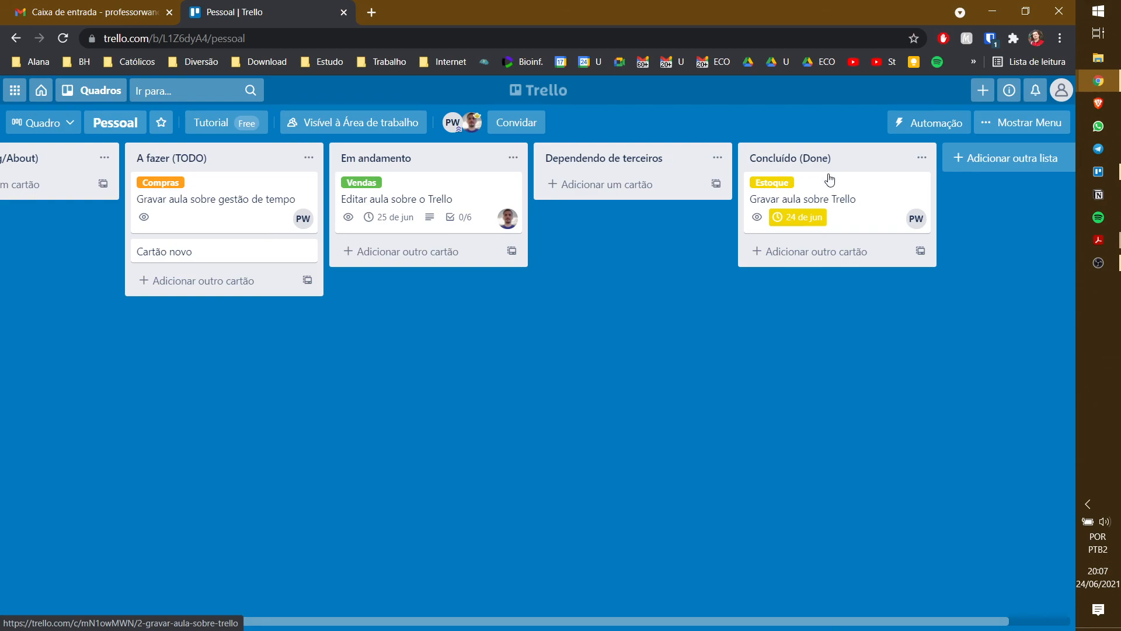
- Open and close the 'Editar aula sobre o Trello' card
{"action": "left_click", "coordinate": [440, 193]}
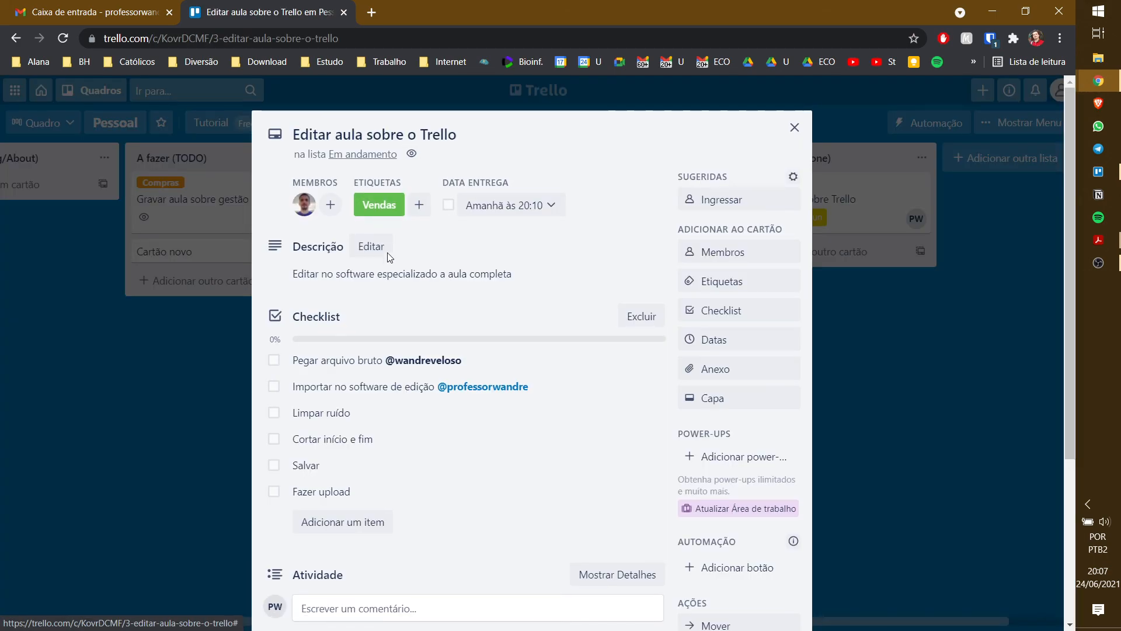
{"action": "left_click", "coordinate": [213, 386]}
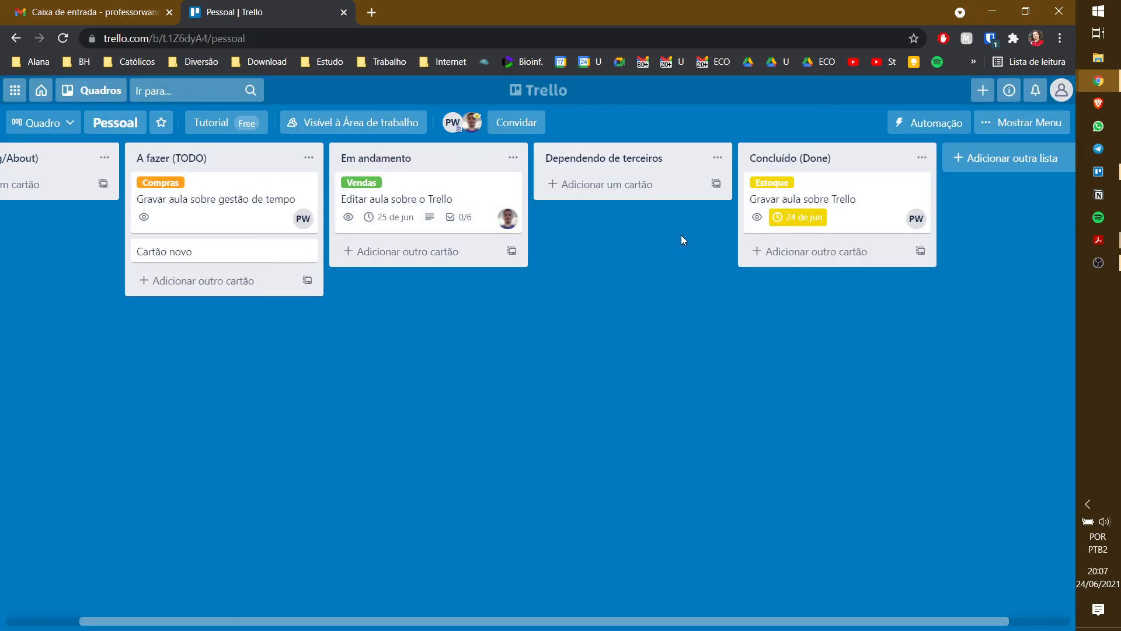
{"action": "left_click_drag", "start_coordinate": [1033, 621], "coordinate": [440, 614]}
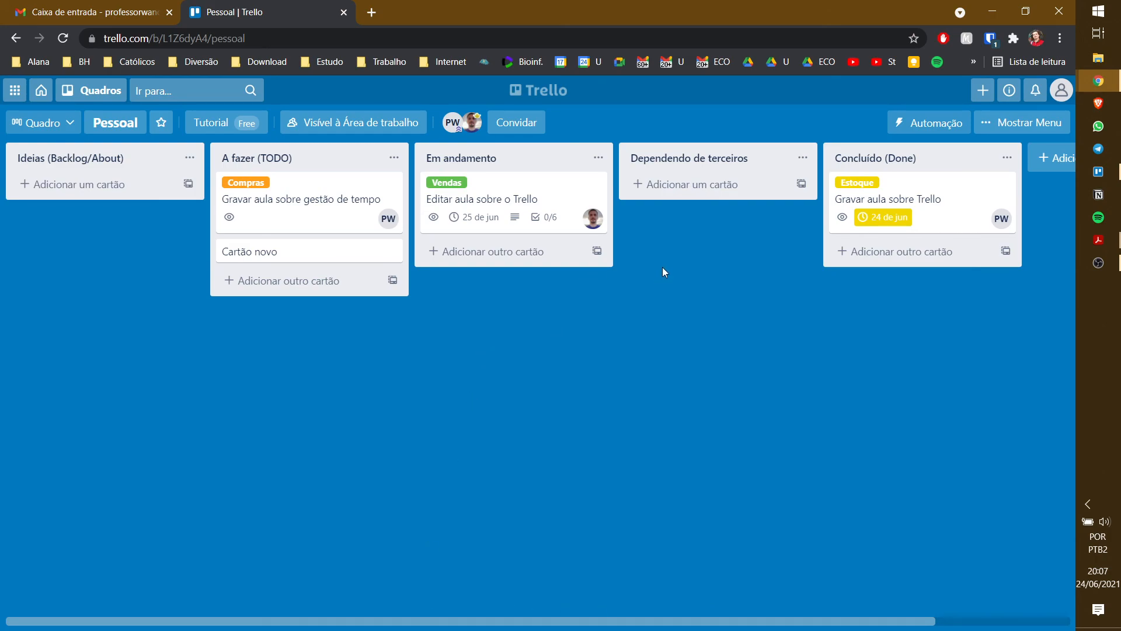